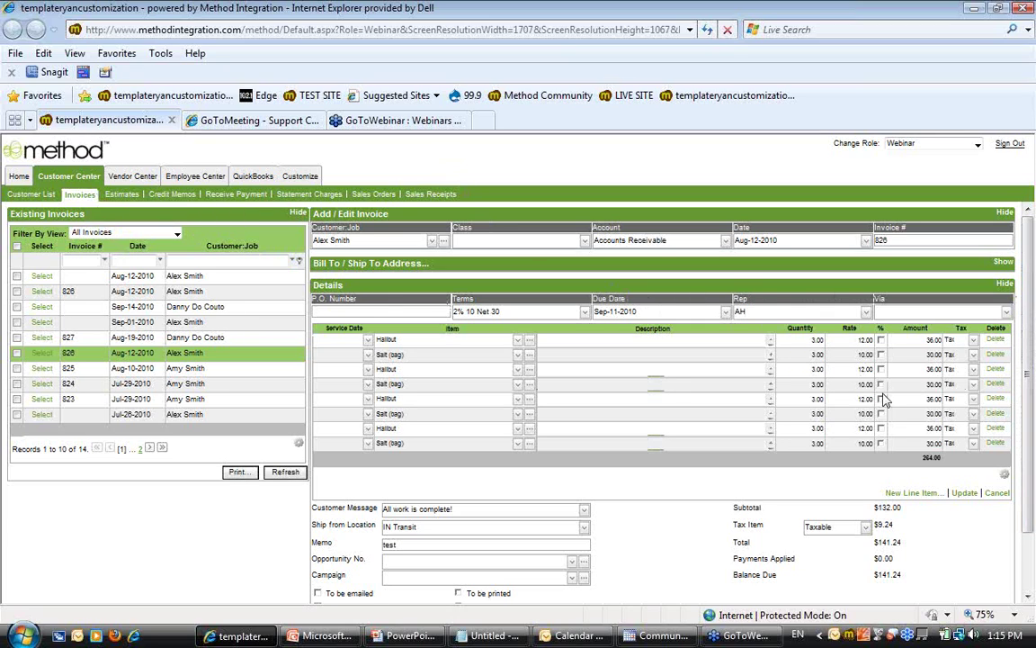
# Review the selected invoice's line items, totals and available save options
pyautogui.moveTo(1032, 321); pyautogui.dragTo(1034, 343)
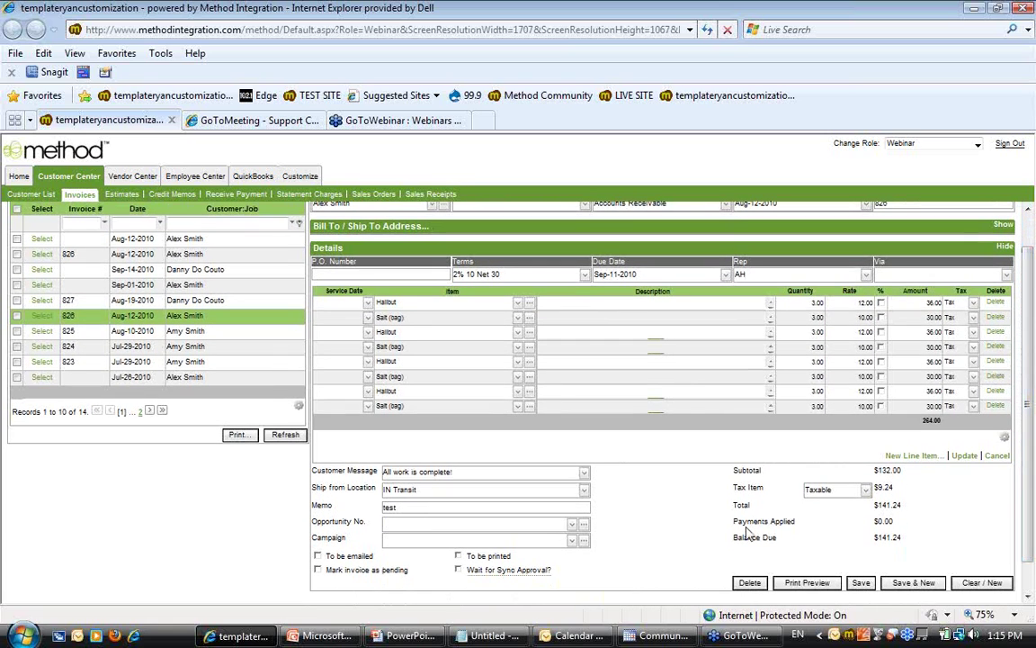
pyautogui.moveTo(732, 542)
pyautogui.mouseDown()
pyautogui.moveTo(781, 533)
pyautogui.moveTo(743, 527)
pyautogui.mouseUp()
pyautogui.click(680, 518)
pyautogui.scroll(1, 678, 522)
pyautogui.scroll(-2, 678, 522)
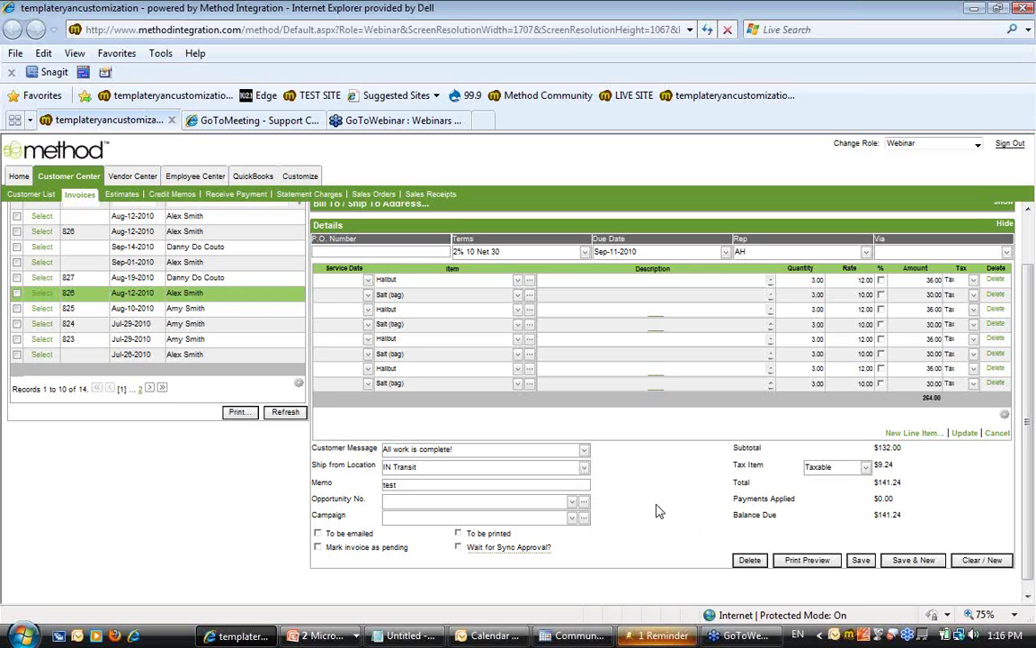
# Open the fields of the existing Employee table for editing in the customization area
pyautogui.click(300, 178)
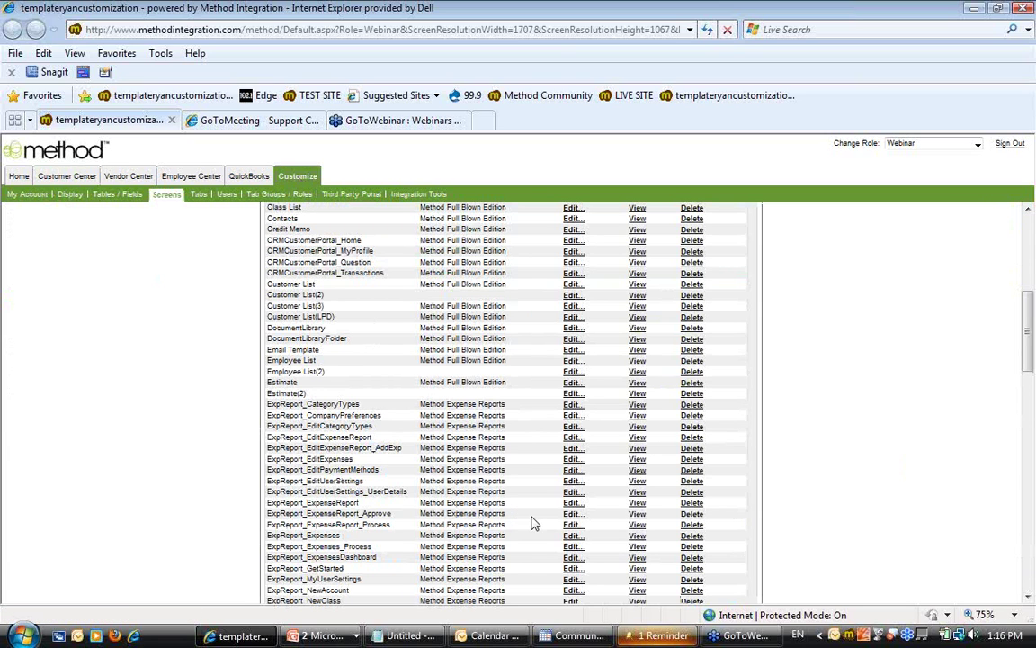
pyautogui.scroll(1, 1029, 364)
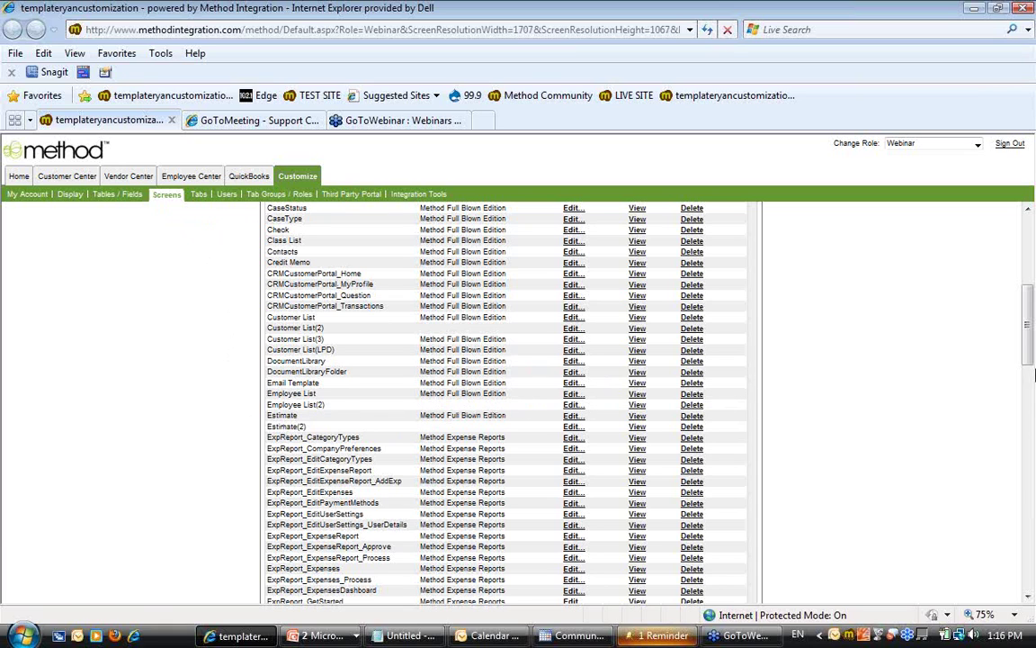
pyautogui.scroll(-1, 1031, 351)
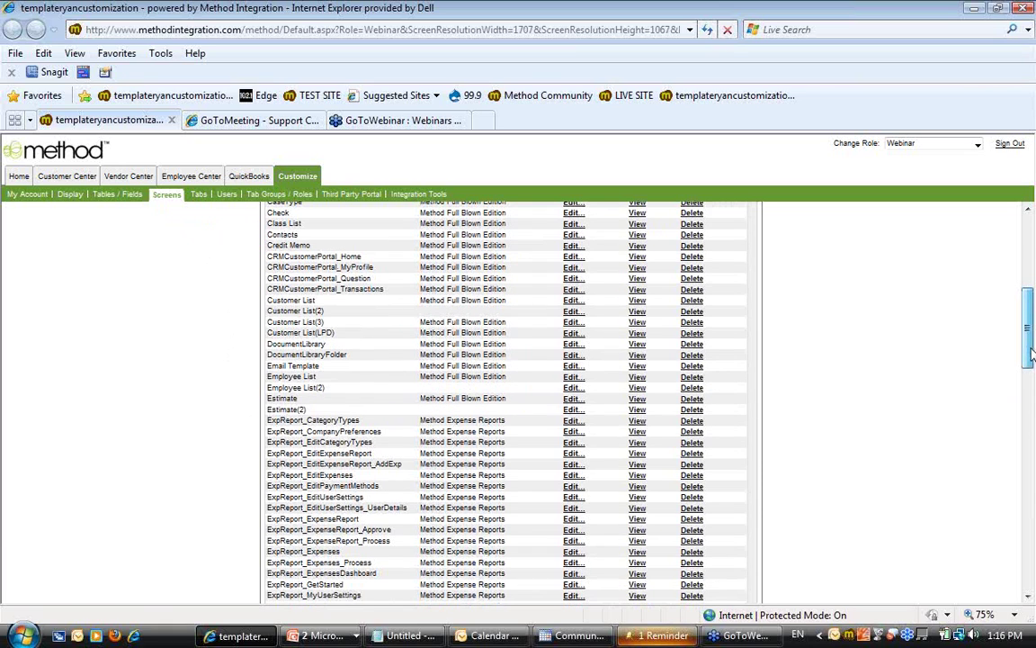
pyautogui.click(111, 196)
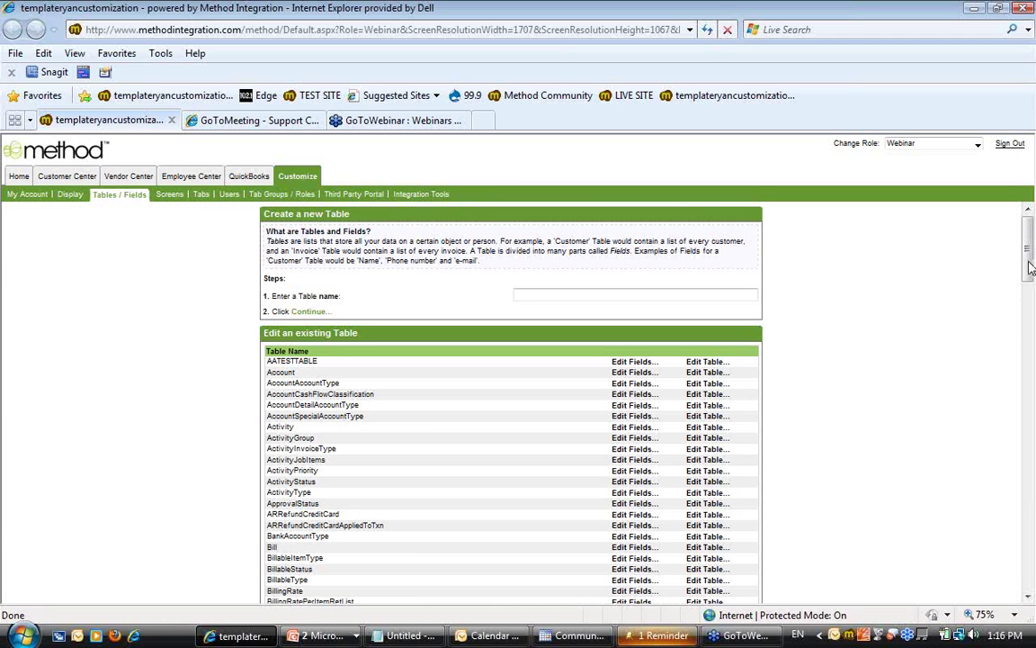
pyautogui.moveTo(1031, 267); pyautogui.dragTo(1031, 401)
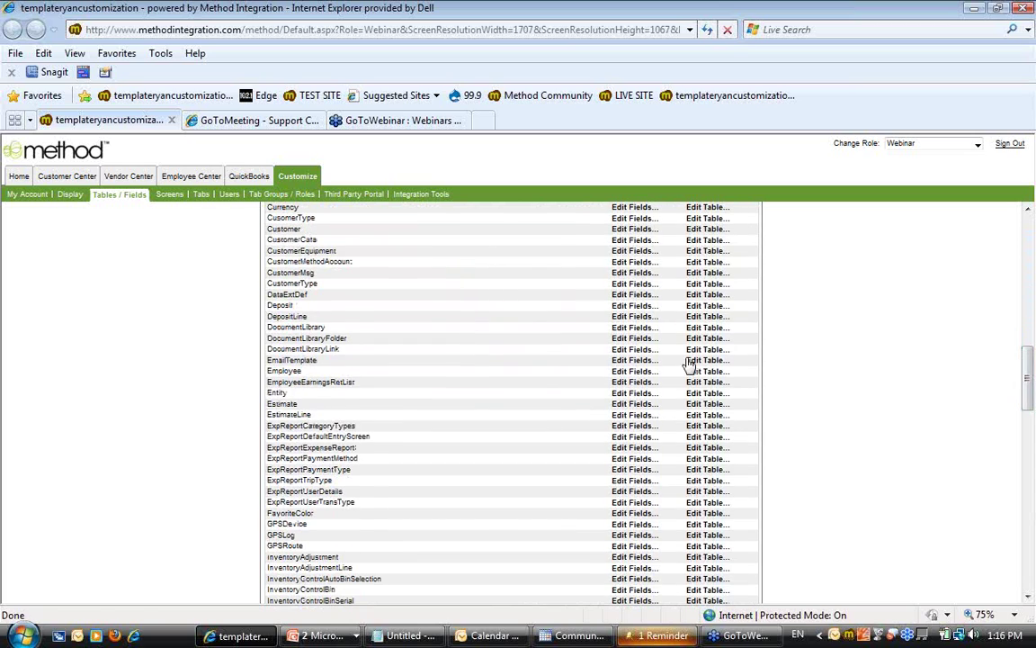
pyautogui.click(276, 372)
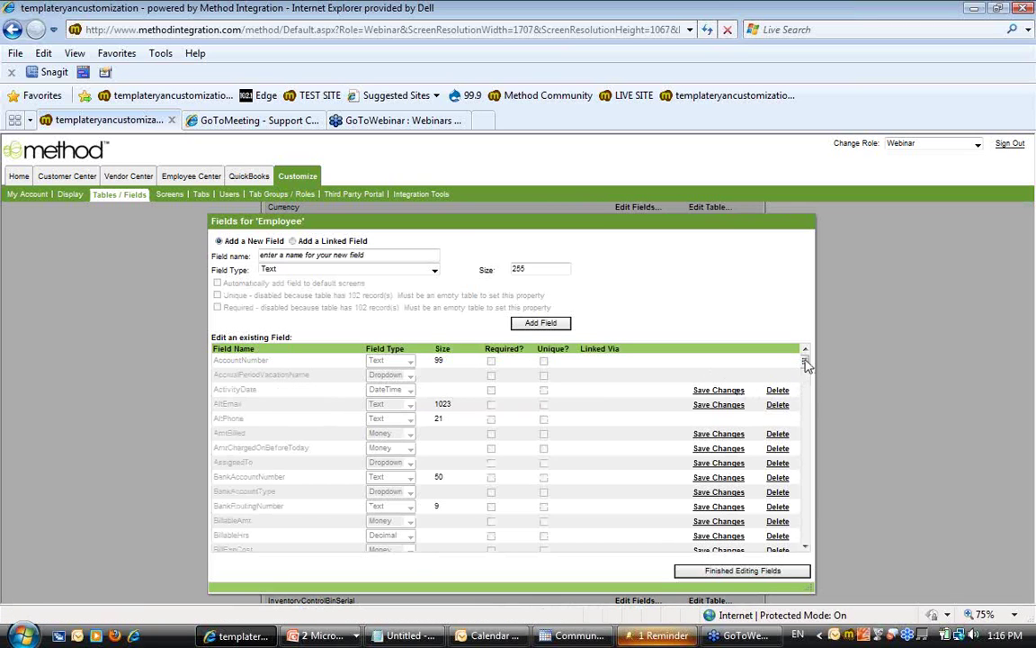
# Locate the CommissionRate and Commission fields among the Employee table's existing fields and check their field types
pyautogui.moveTo(805, 362); pyautogui.dragTo(805, 388)
pyautogui.moveTo(297, 434); pyautogui.dragTo(209, 436)
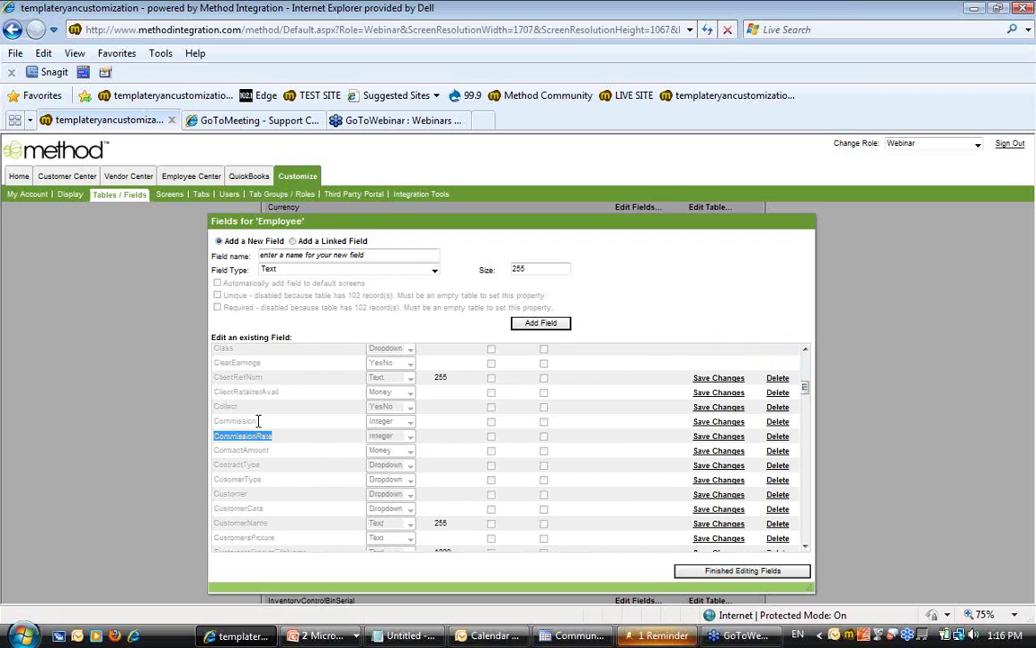
pyautogui.moveTo(259, 420); pyautogui.dragTo(215, 422)
pyautogui.click(253, 421)
# Look over the name entry and the field types offered for a new Employee field, and finish editing fields without adding one
pyautogui.click(301, 256)
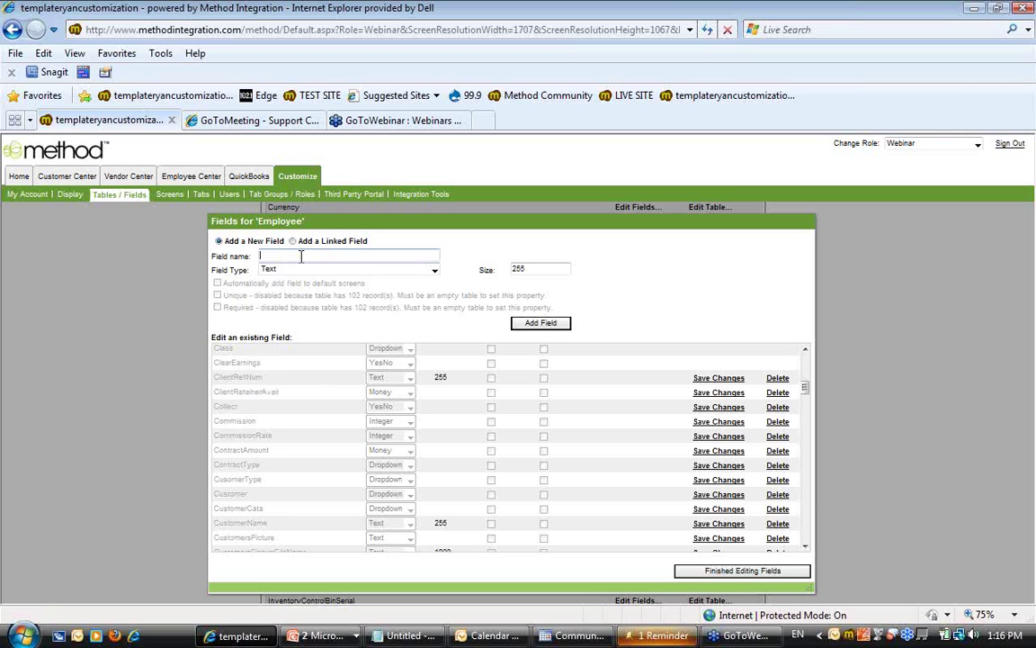
pyautogui.click(364, 269)
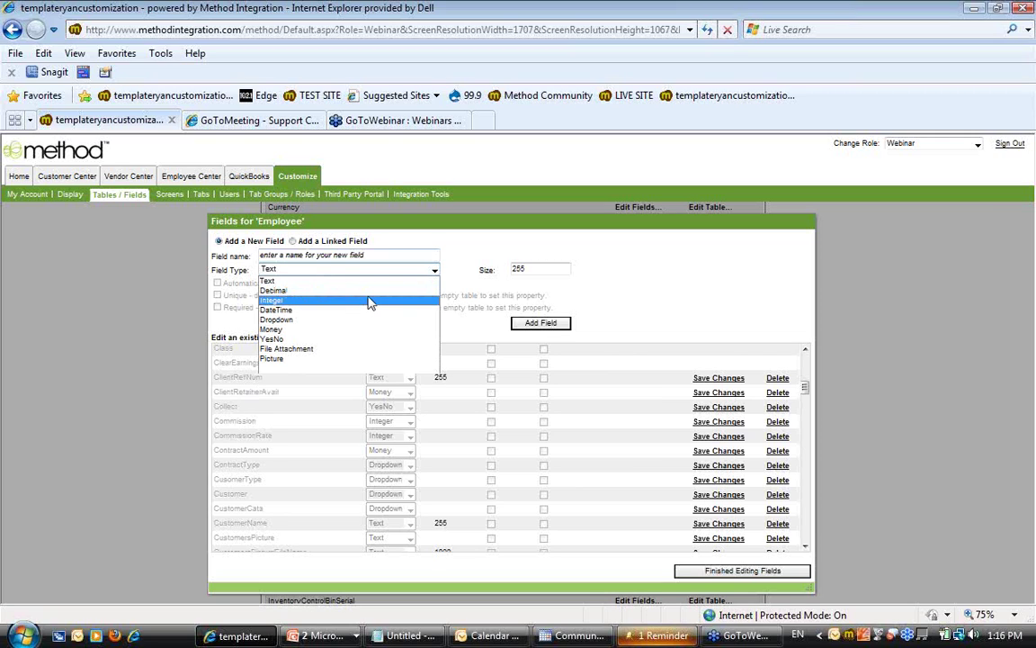
pyautogui.click(486, 290)
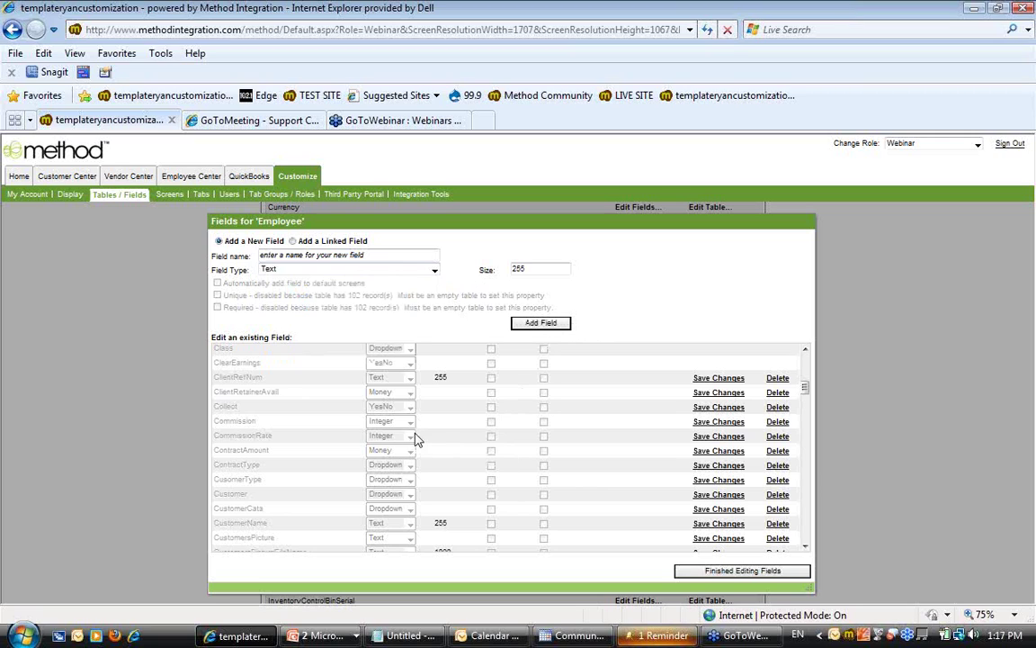
pyautogui.click(742, 571)
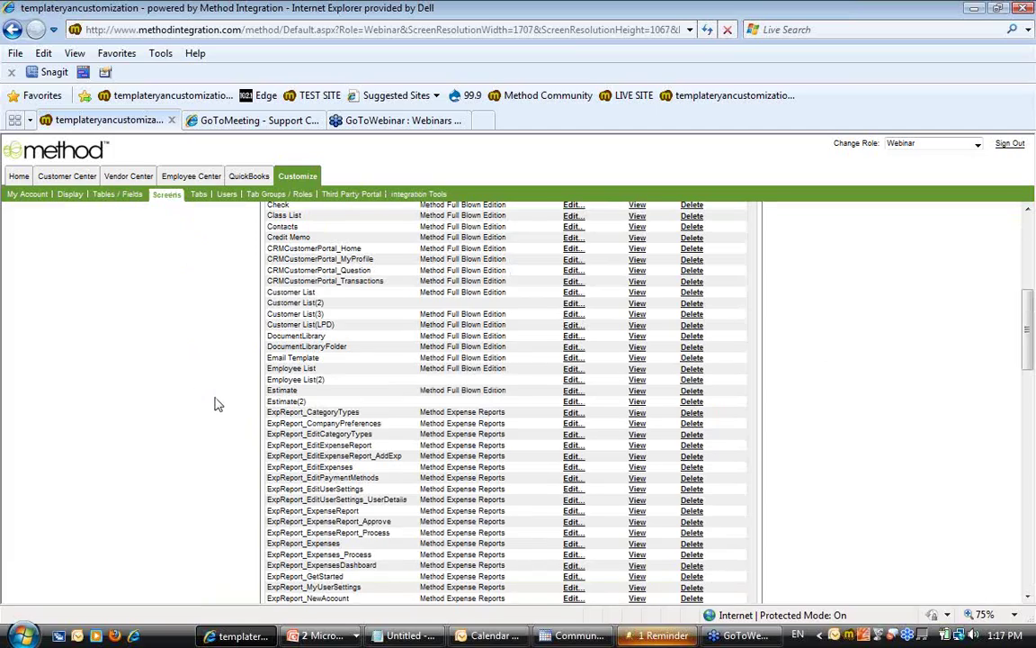
# Find the Employee List(2) screen among the existing screens and open it for editing
pyautogui.scroll(-10, 216, 404)
pyautogui.scroll(-2, 221, 409)
pyautogui.scroll(15, 226, 416)
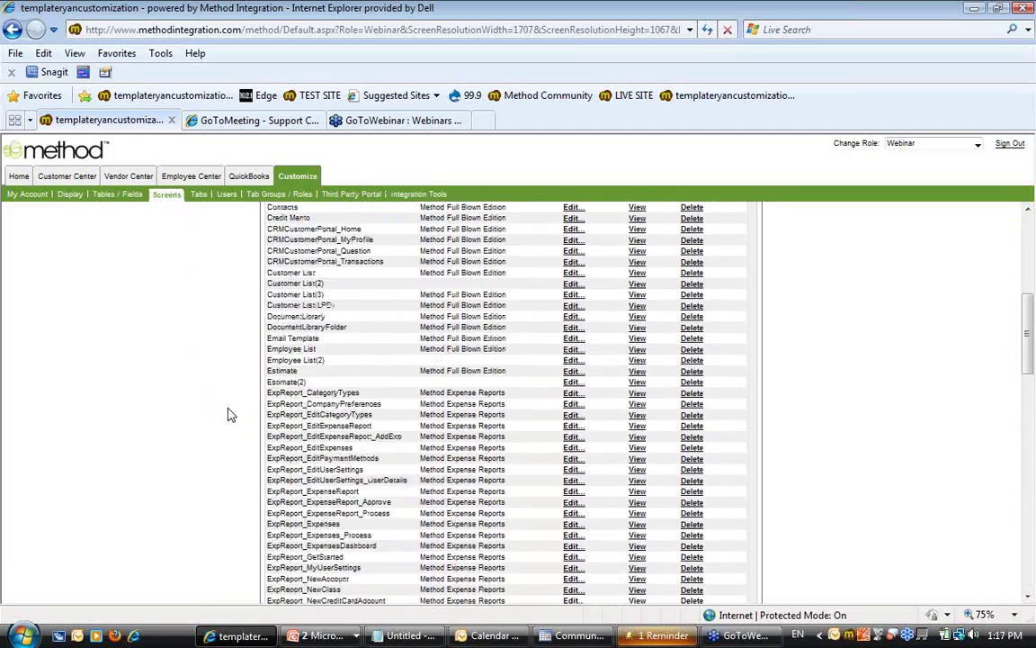
pyautogui.scroll(1, 230, 414)
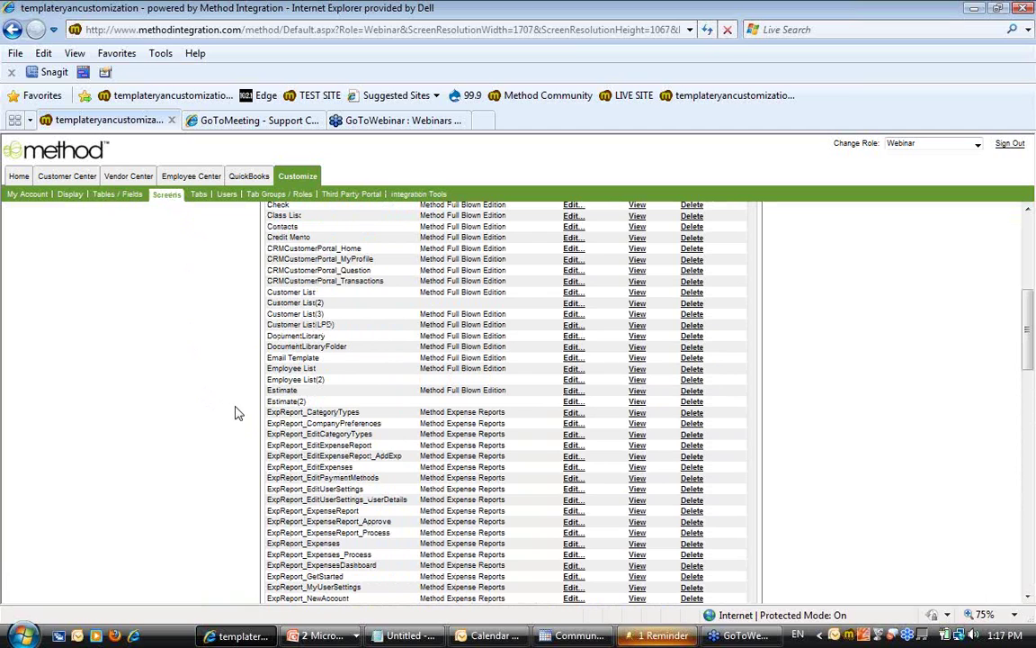
pyautogui.click(315, 376)
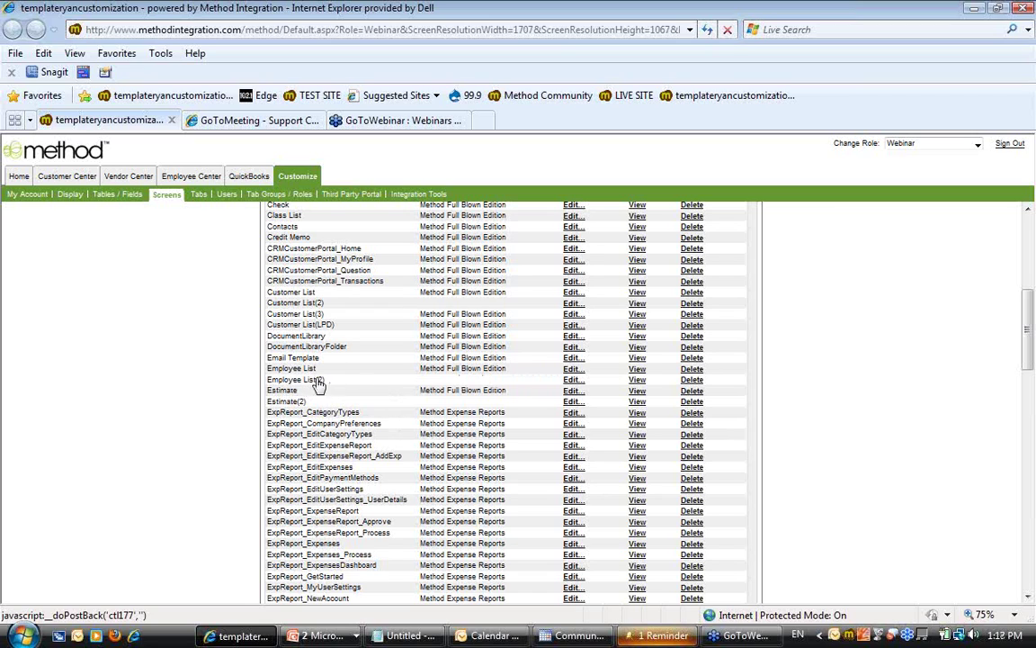
pyautogui.click(572, 381)
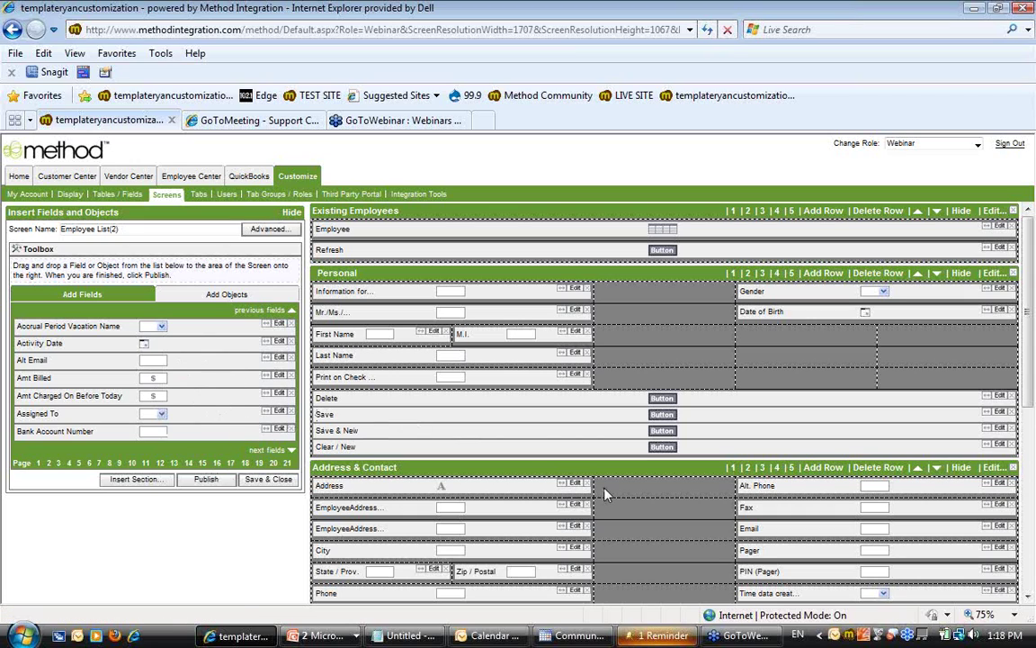
# Place the Commission Rate field below Commission in the Additional Info section, and delete it from the screen again
pyautogui.click(263, 452)
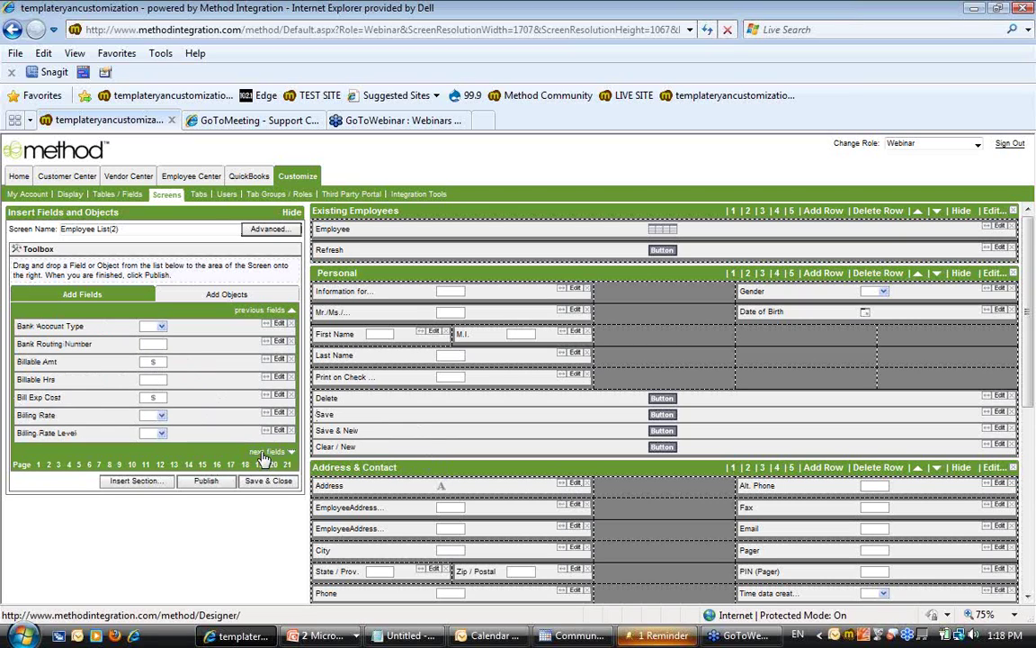
pyautogui.click(263, 453)
pyautogui.click(264, 454)
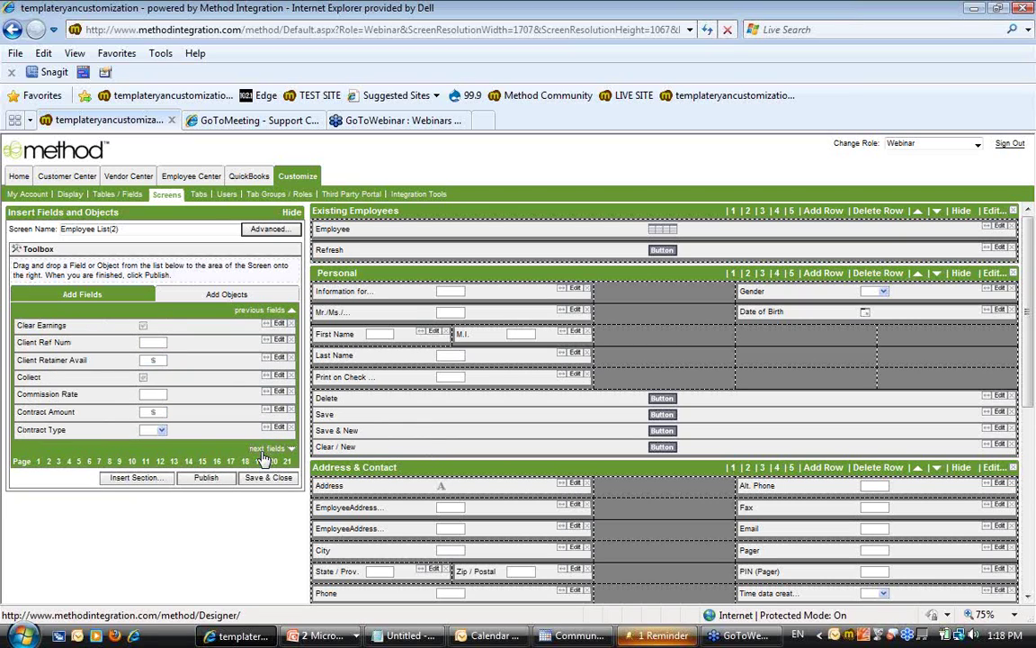
pyautogui.moveTo(45, 394); pyautogui.dragTo(1023, 446)
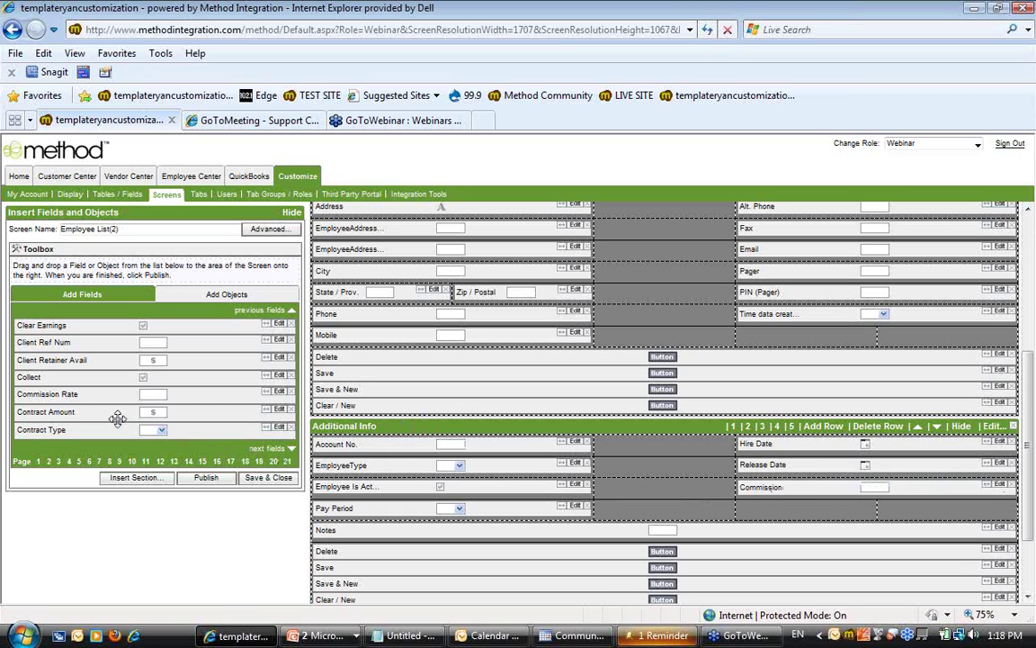
pyautogui.moveTo(39, 396); pyautogui.dragTo(824, 520)
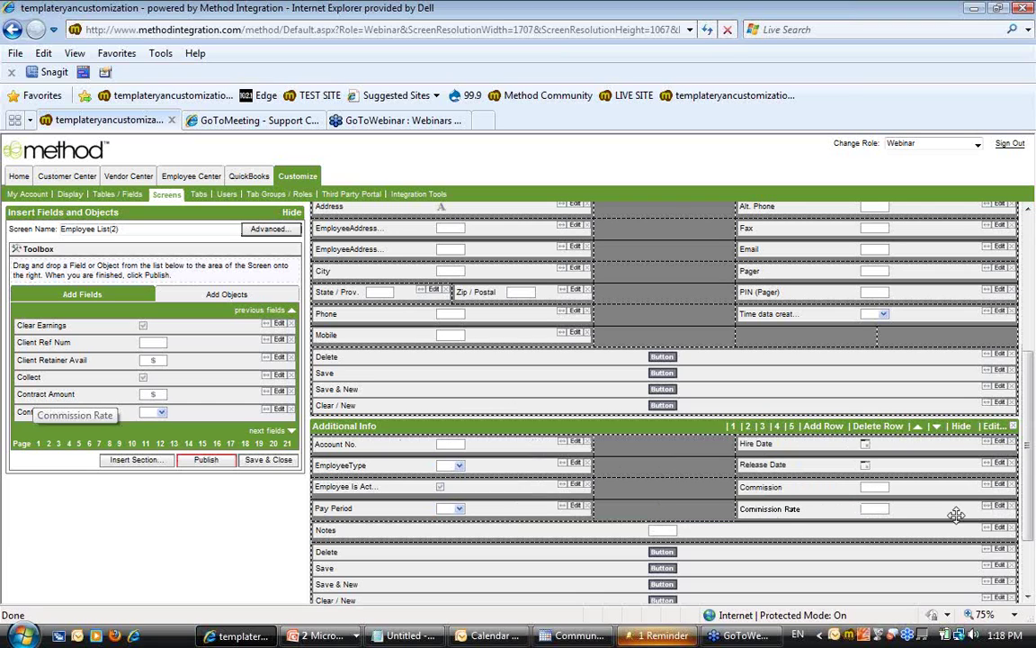
pyautogui.click(1014, 509)
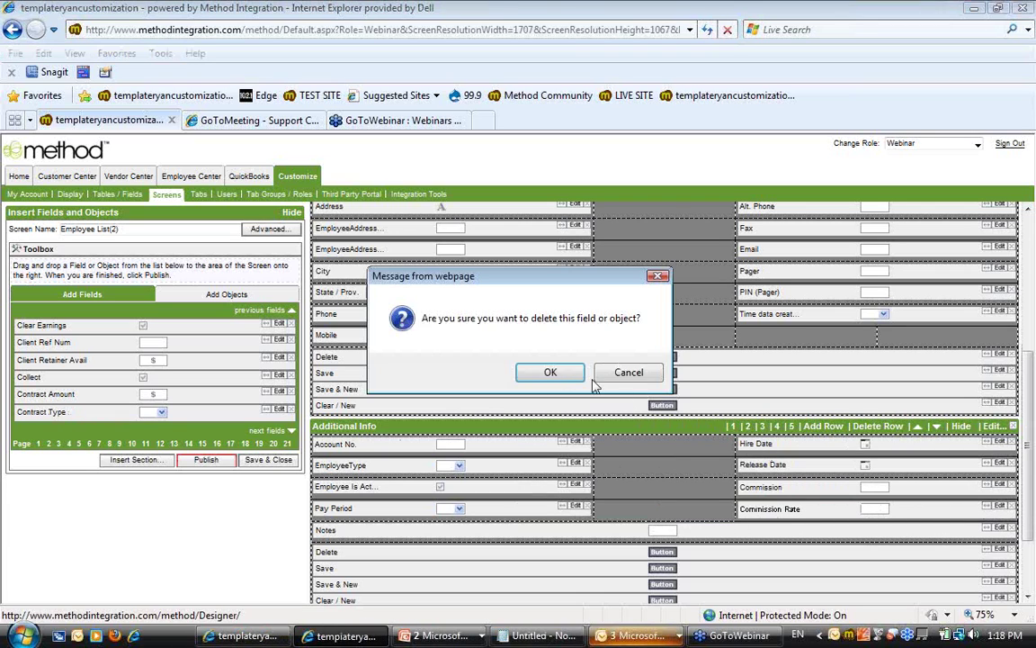
pyautogui.click(548, 374)
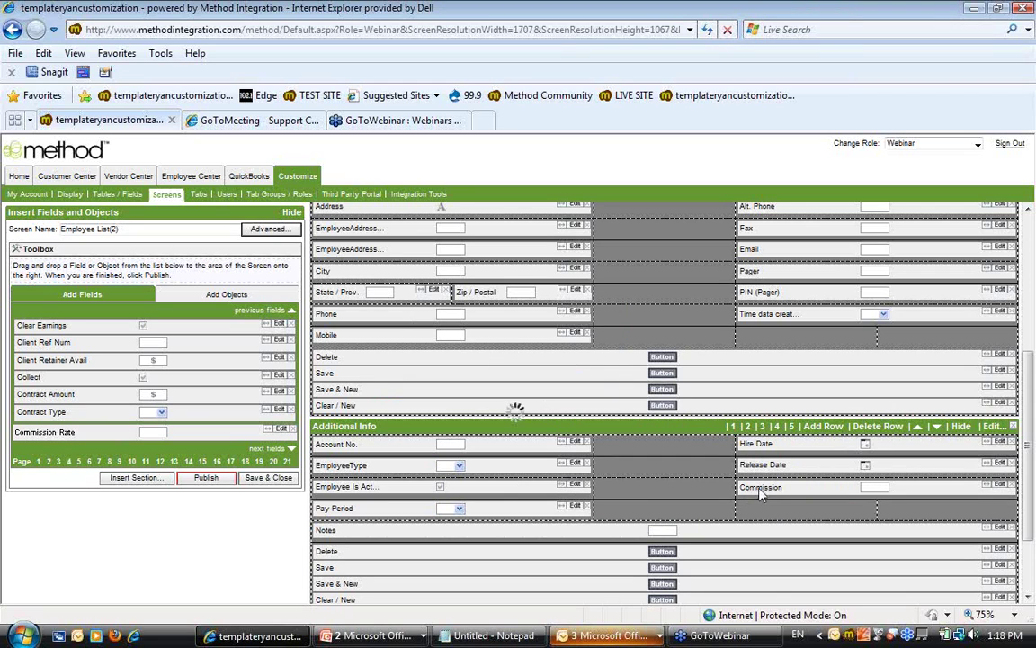
# Save and close the Employee List(2) screen, publishing its changes
pyautogui.click(267, 481)
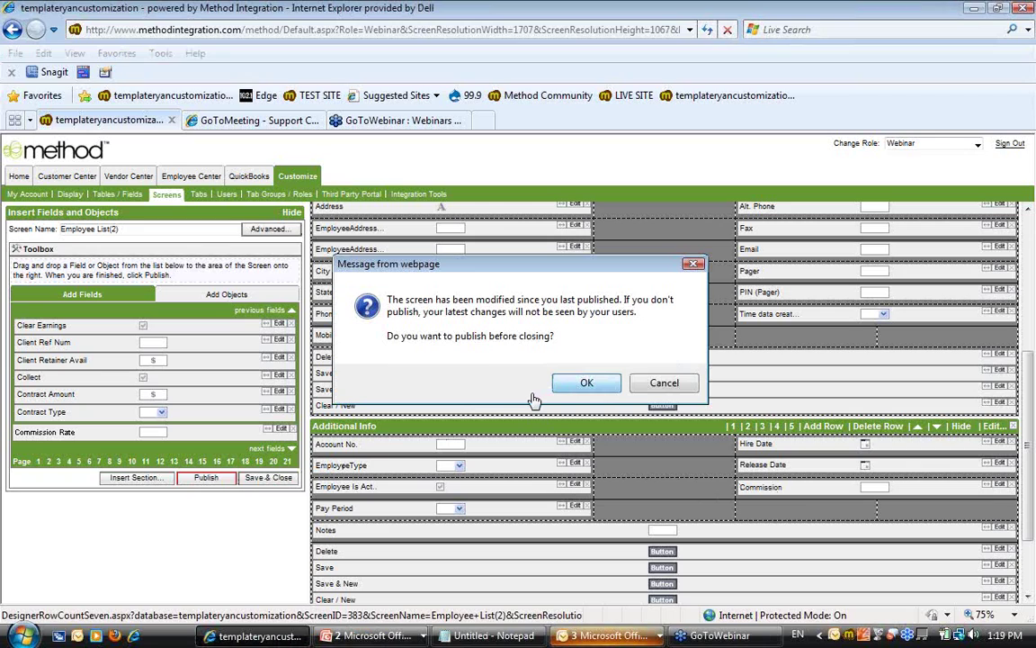
pyautogui.click(580, 383)
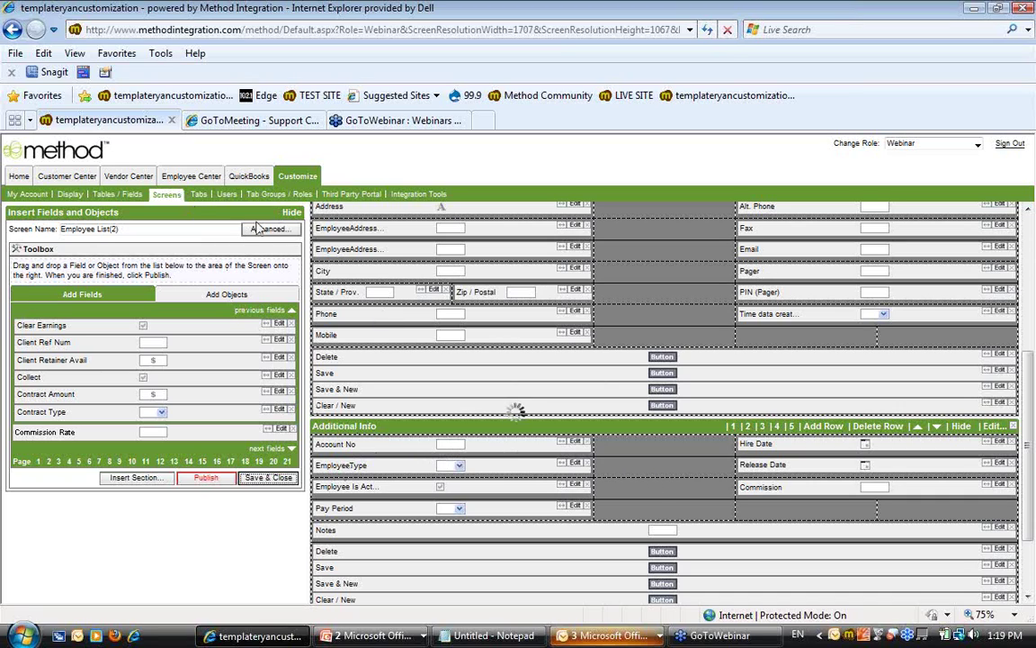
# Reload the published Employee List in the Employee Center and check the Commission field in its Additional Info section
pyautogui.click(191, 179)
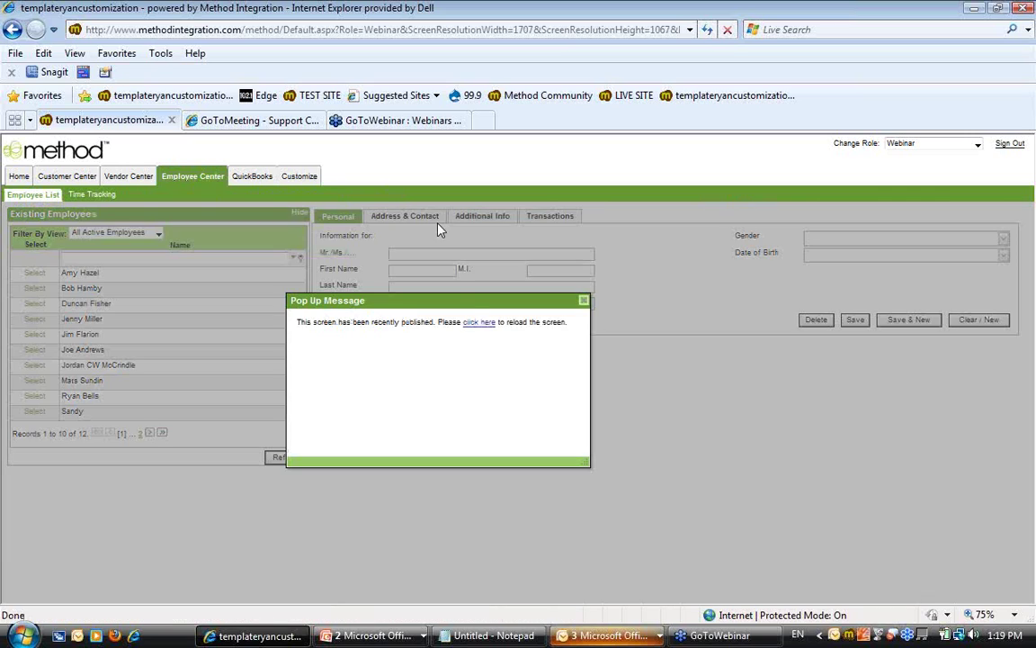
pyautogui.click(478, 322)
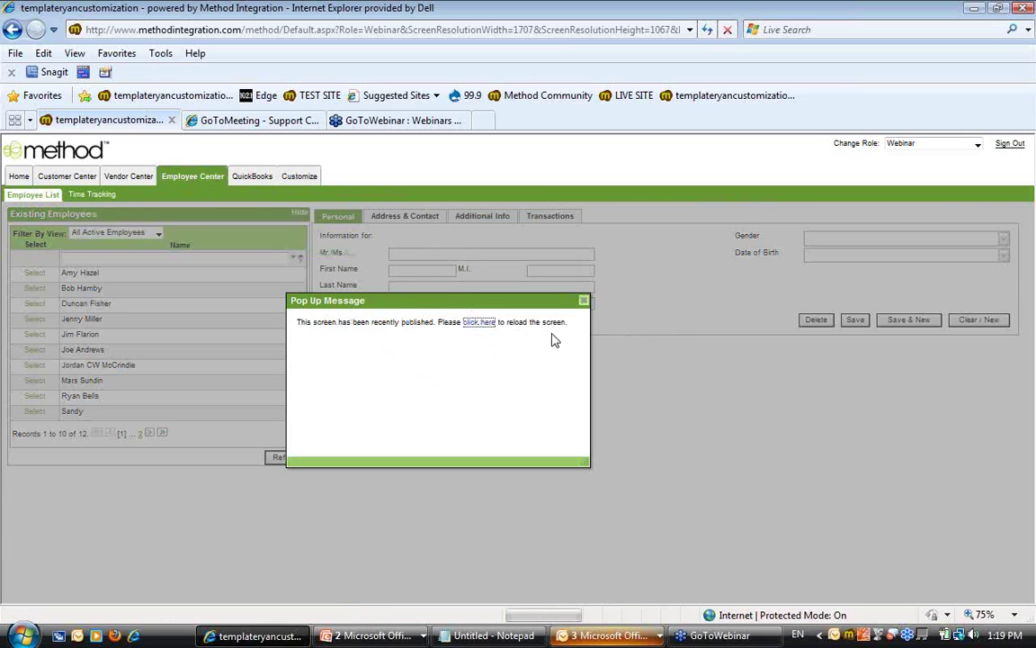
pyautogui.click(474, 324)
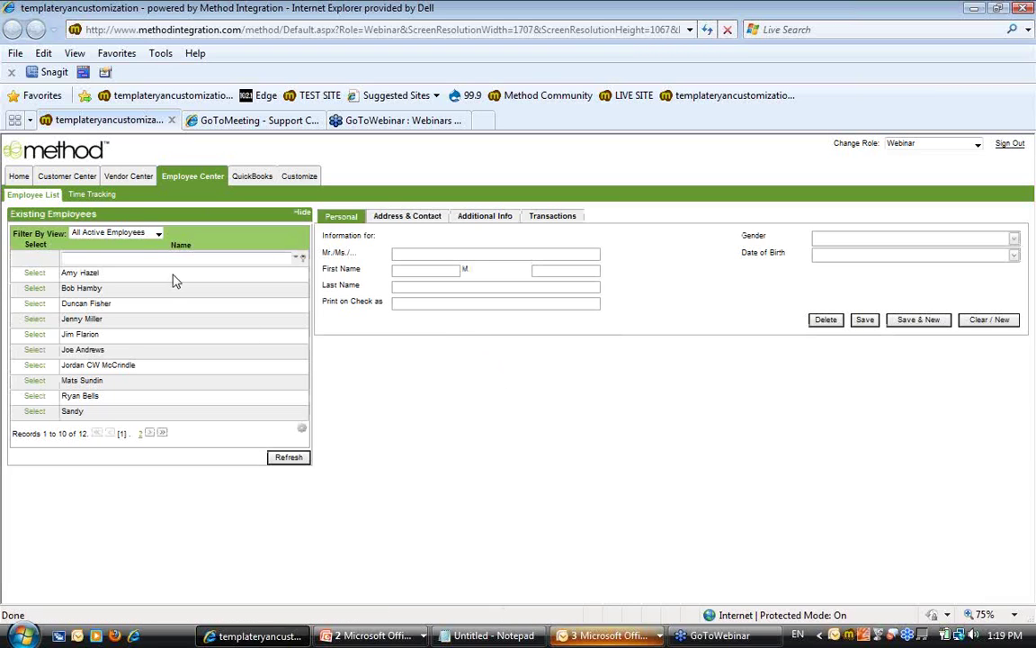
pyautogui.click(486, 217)
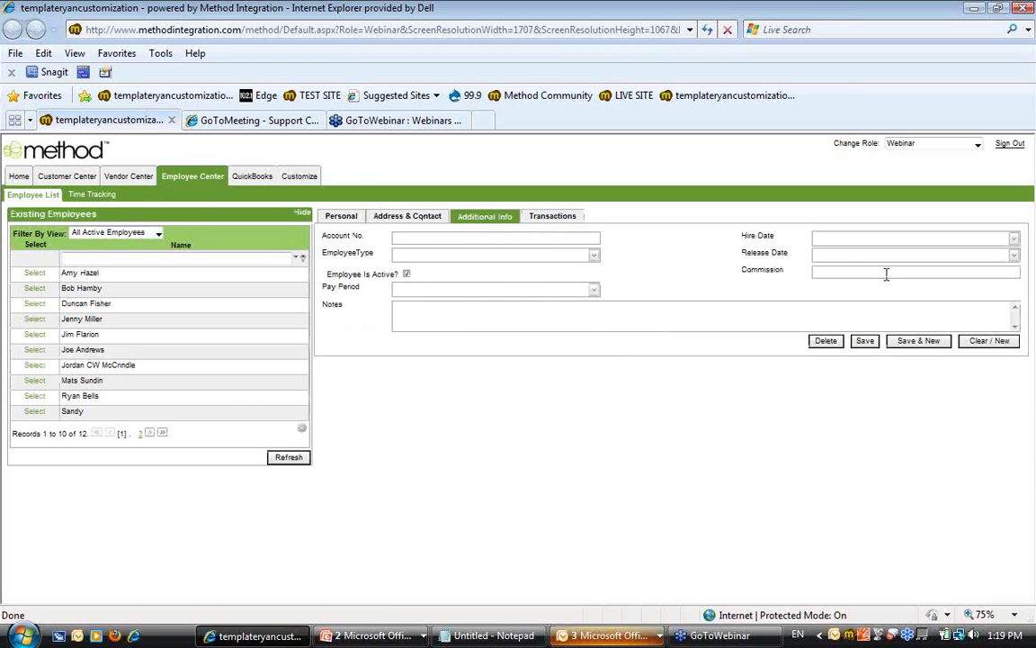
pyautogui.click(744, 275)
# Open the fields of the existing Invoice table and locate the CommissionTotal field
pyautogui.click(304, 179)
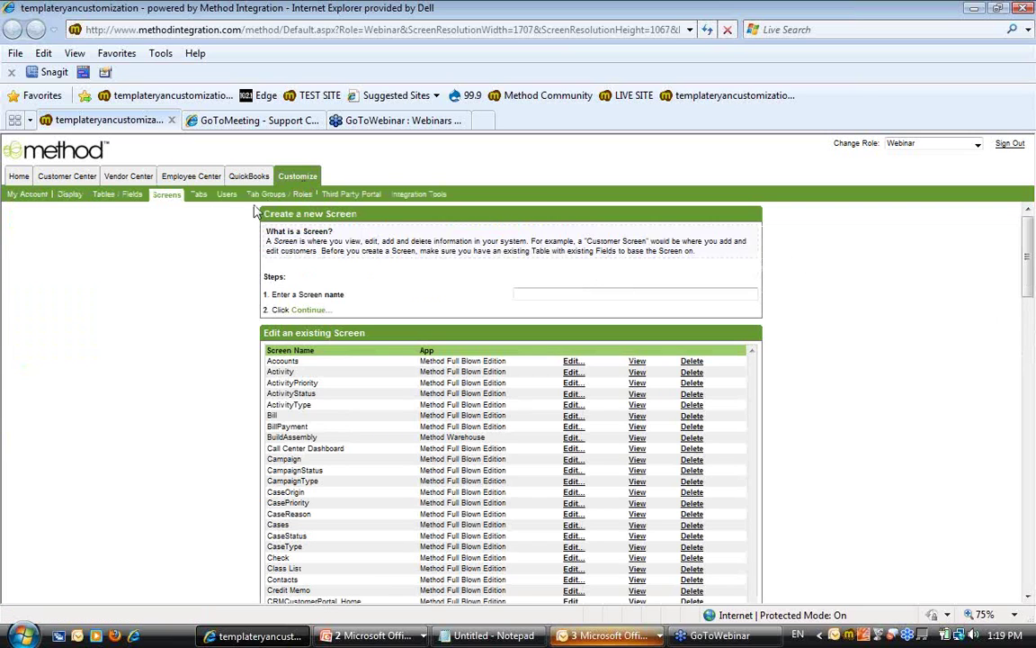
pyautogui.click(113, 196)
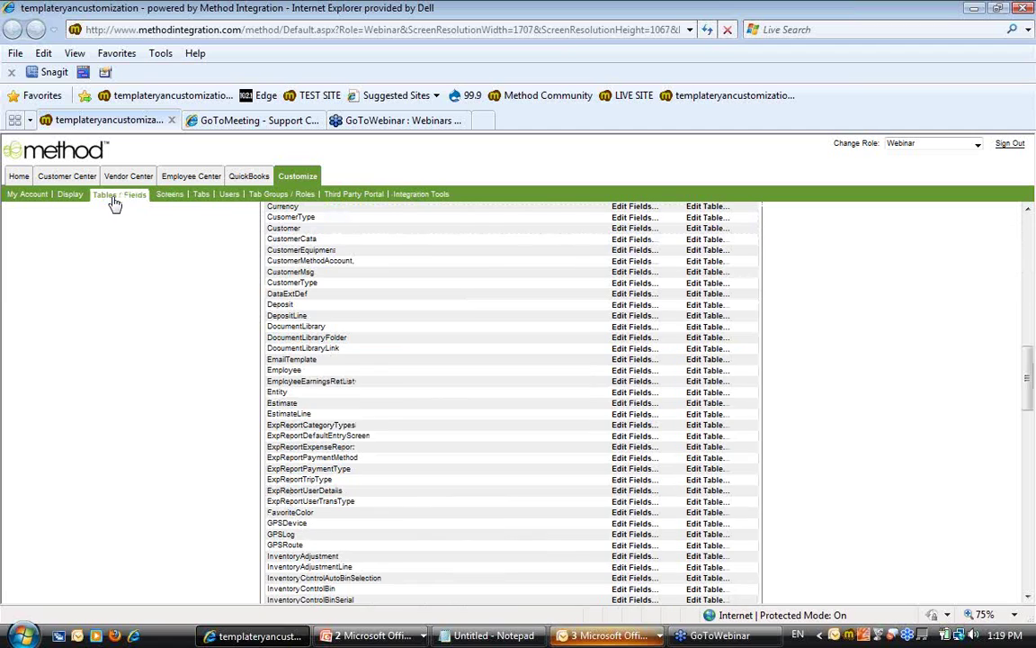
pyautogui.scroll(-6, 543, 365)
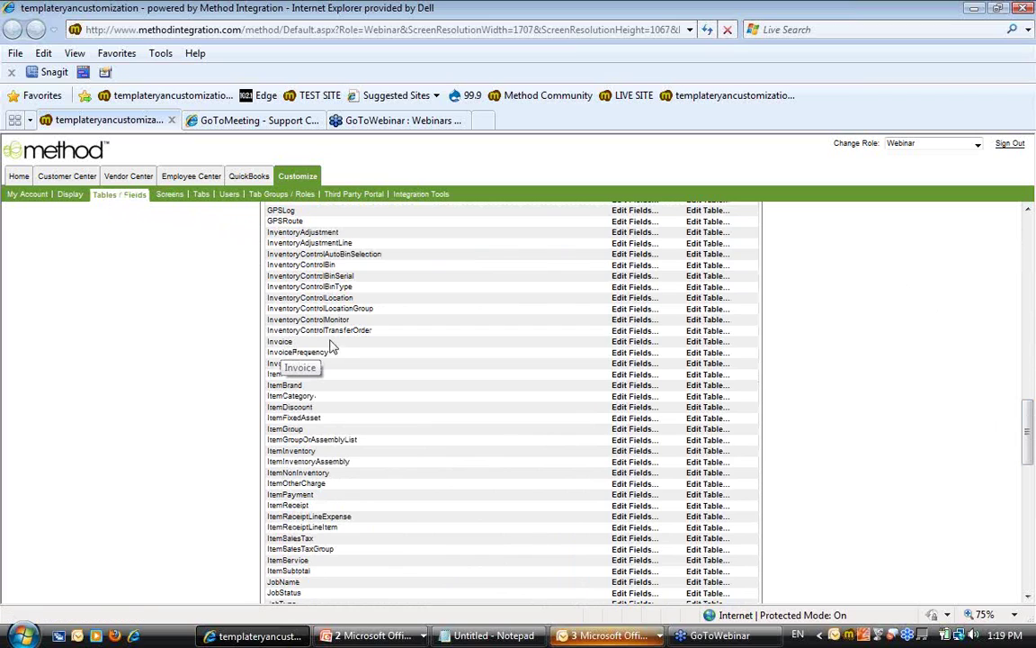
pyautogui.click(279, 346)
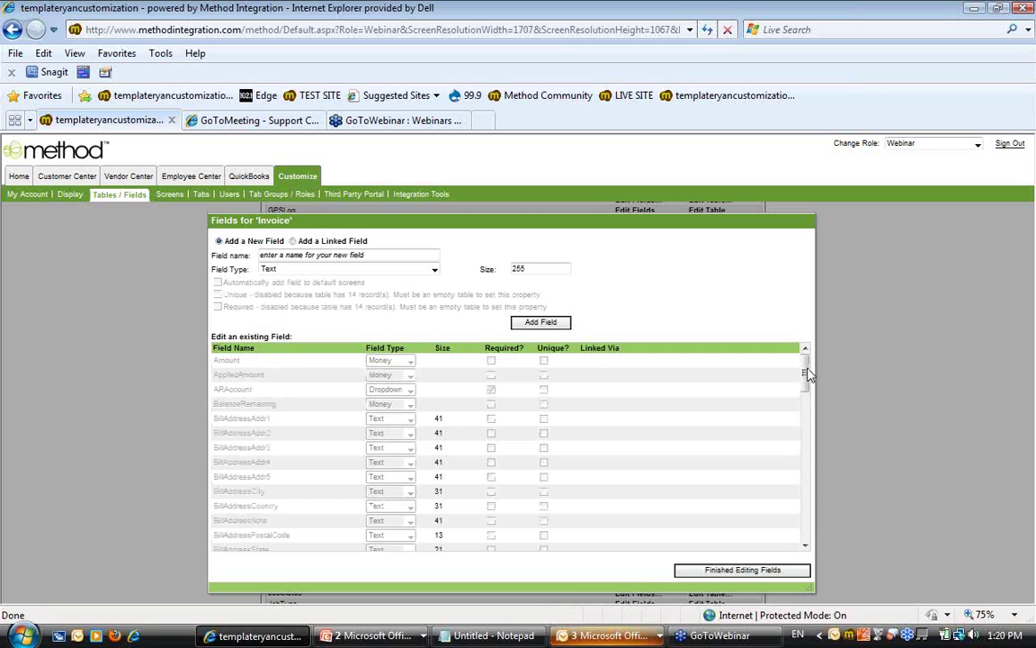
pyautogui.moveTo(807, 374); pyautogui.dragTo(806, 410)
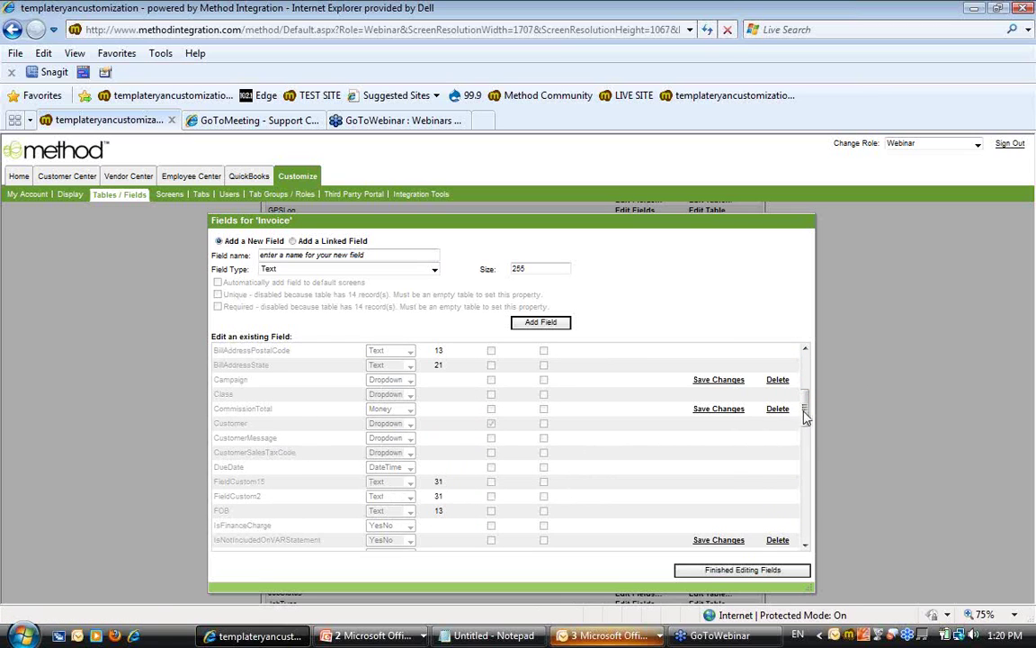
pyautogui.moveTo(805, 412); pyautogui.dragTo(806, 413)
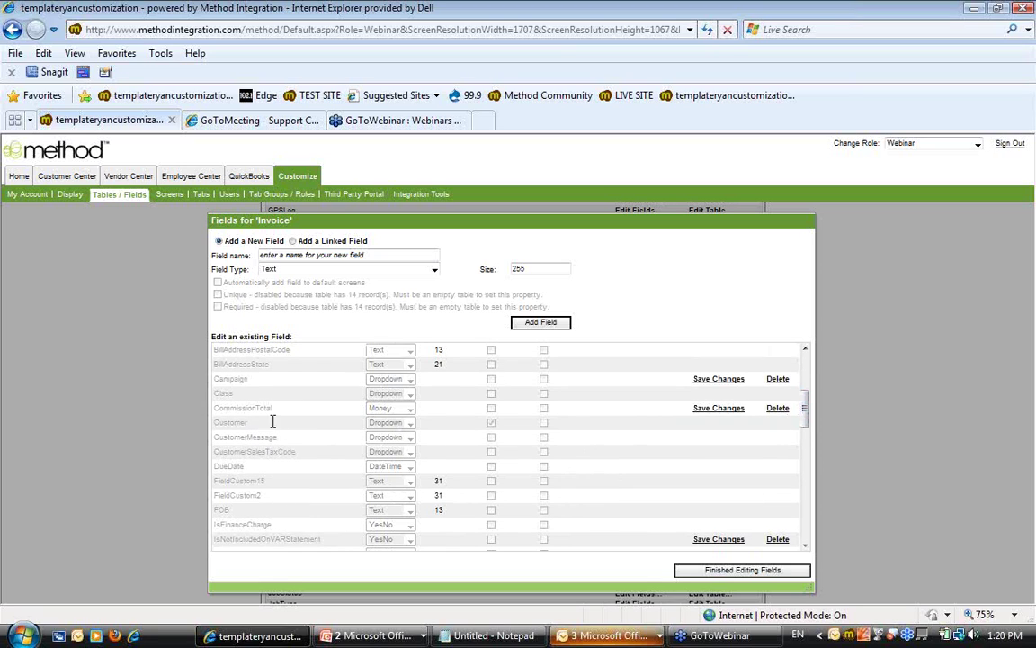
# Examine the Invoice table's CommissionTotal field and the field types available for a new field, and finish editing the fields
pyautogui.moveTo(280, 408); pyautogui.dragTo(217, 406)
pyautogui.click(374, 411)
pyautogui.moveTo(274, 408); pyautogui.dragTo(213, 408)
pyautogui.click(346, 256)
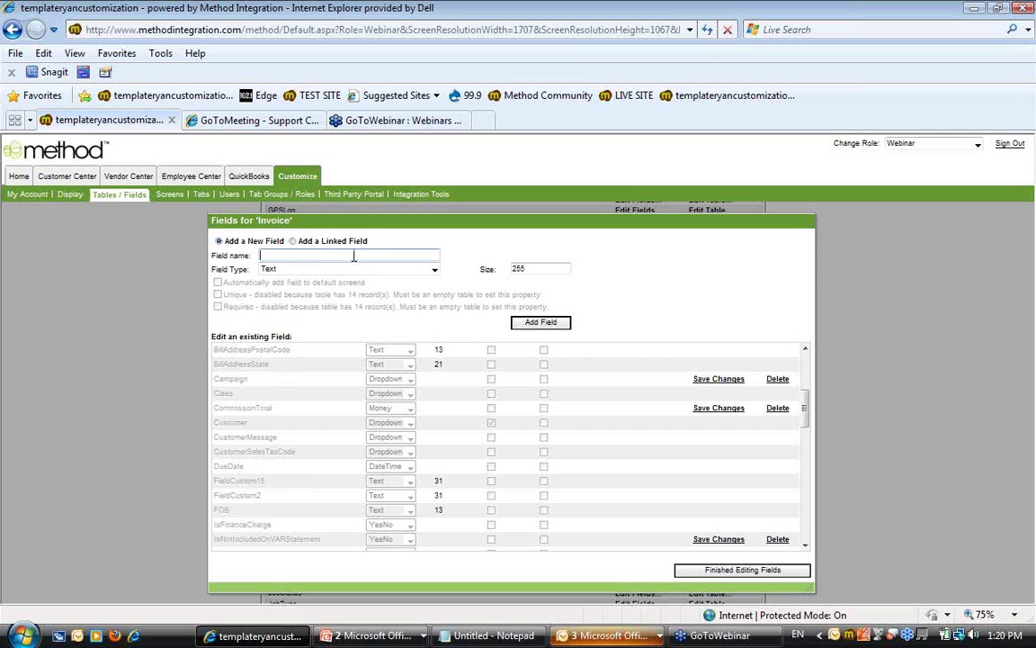
pyautogui.click(297, 269)
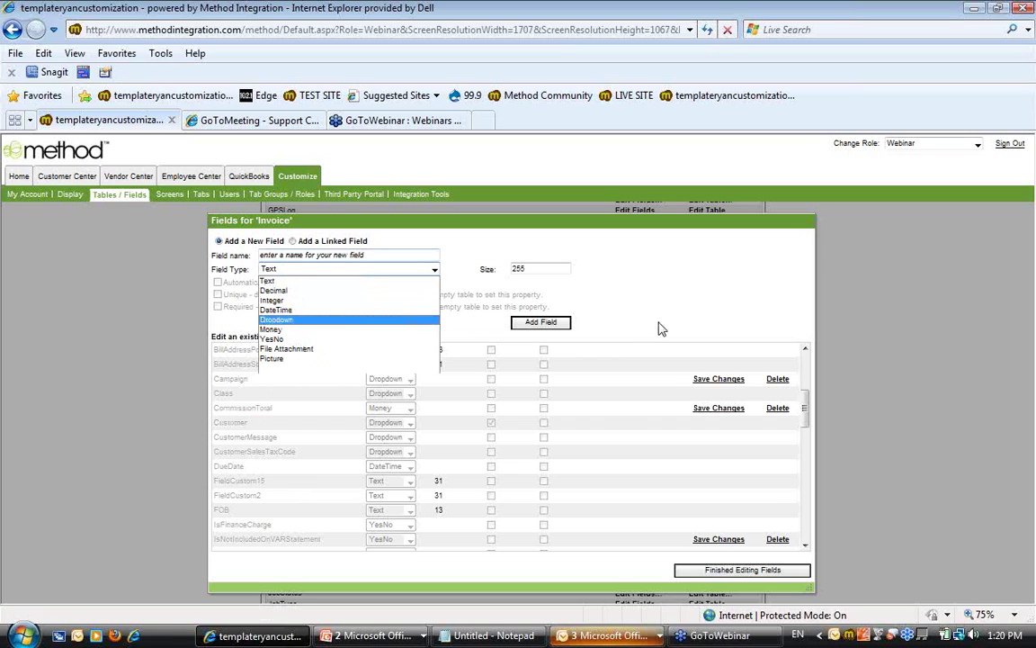
pyautogui.click(618, 319)
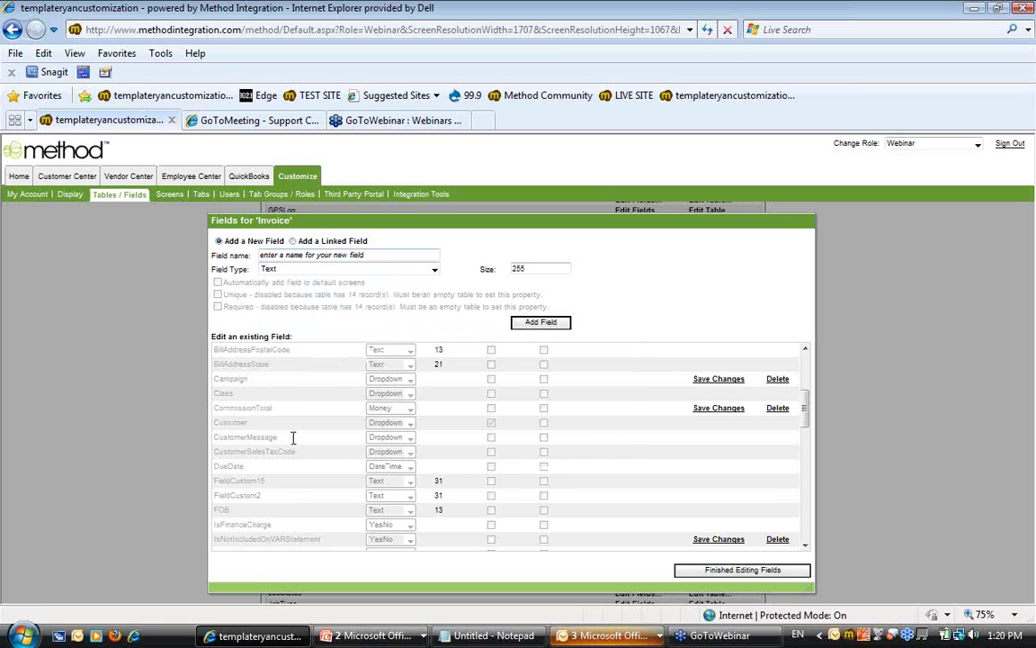
pyautogui.click(708, 570)
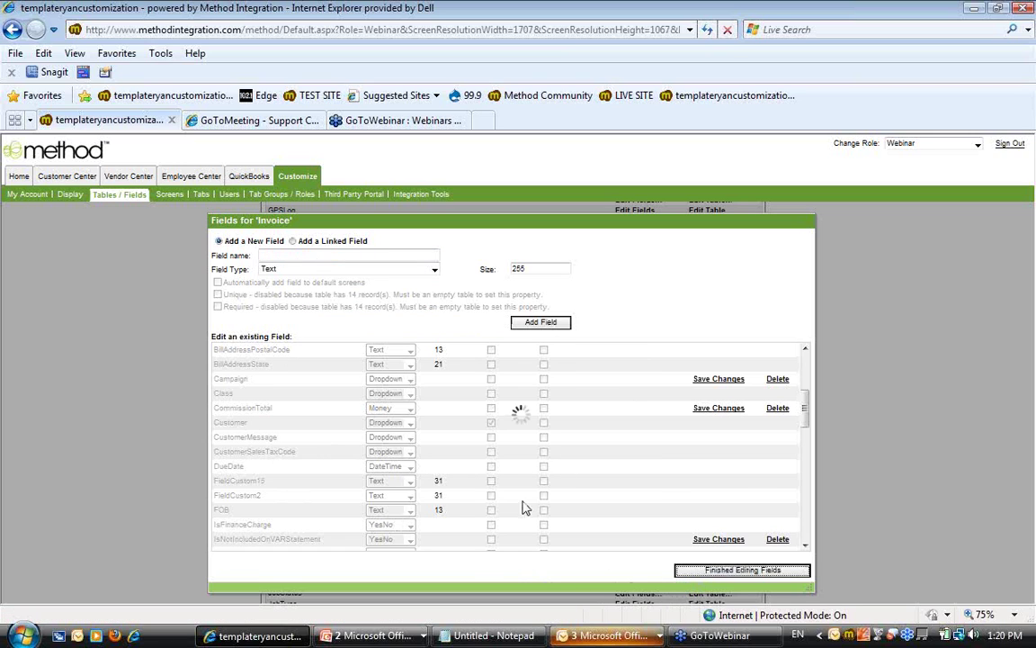
# Find the Invoice(Webinar1) screen among the existing screens and start editing it
pyautogui.click(167, 194)
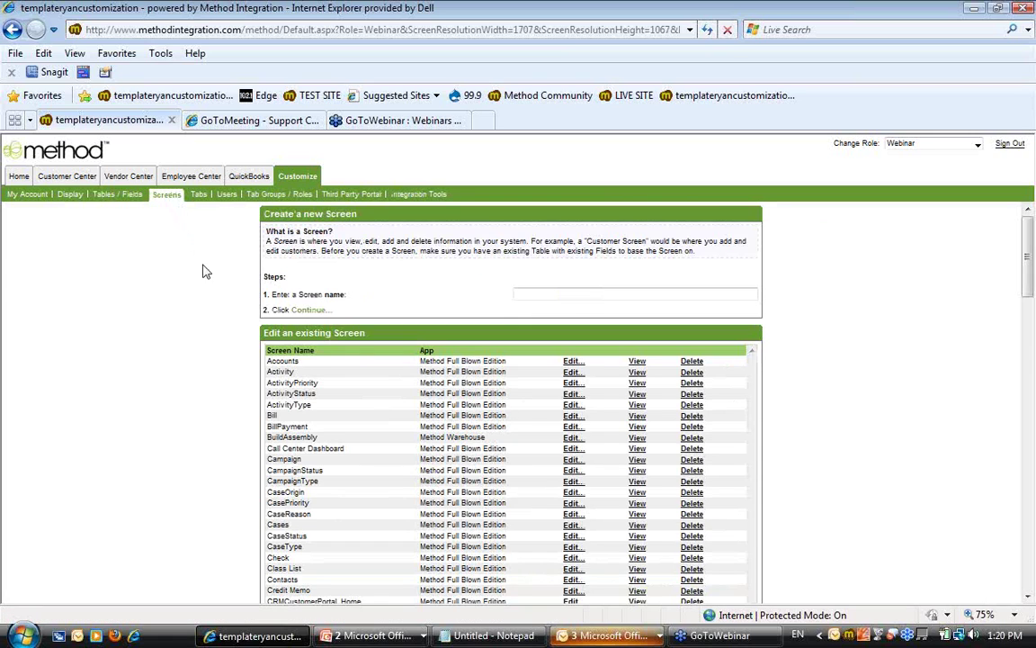
pyautogui.scroll(-15, 217, 433)
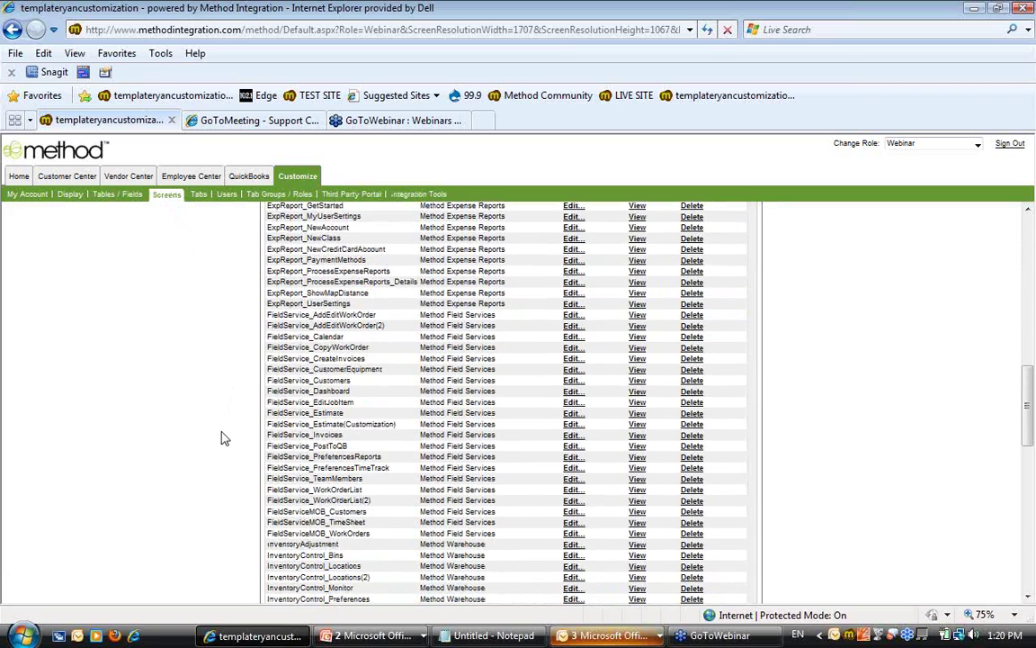
pyautogui.scroll(2, 284, 293)
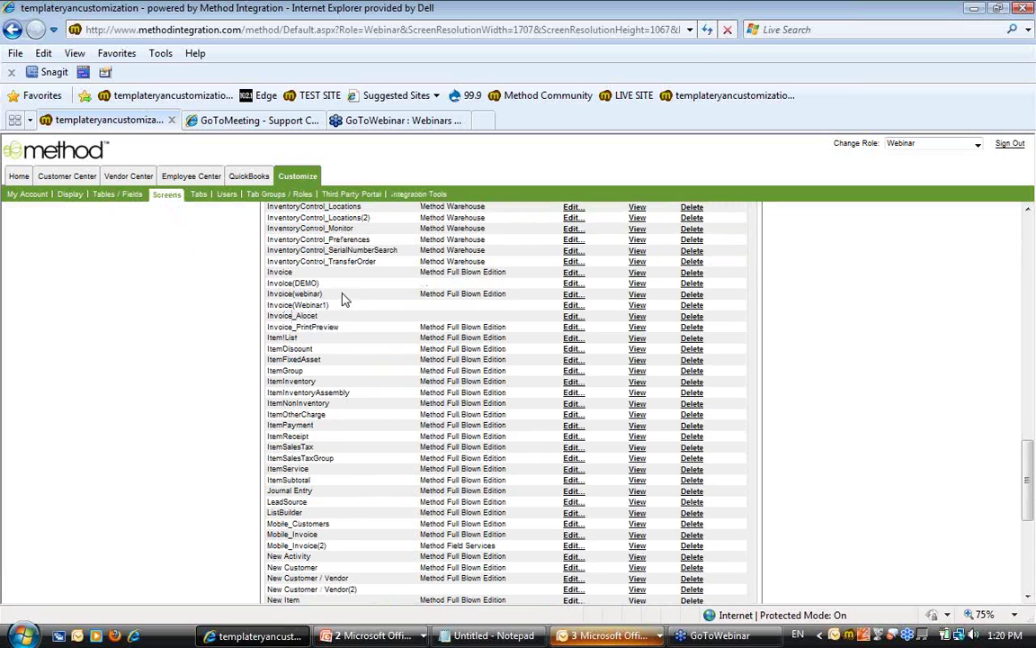
pyautogui.click(573, 306)
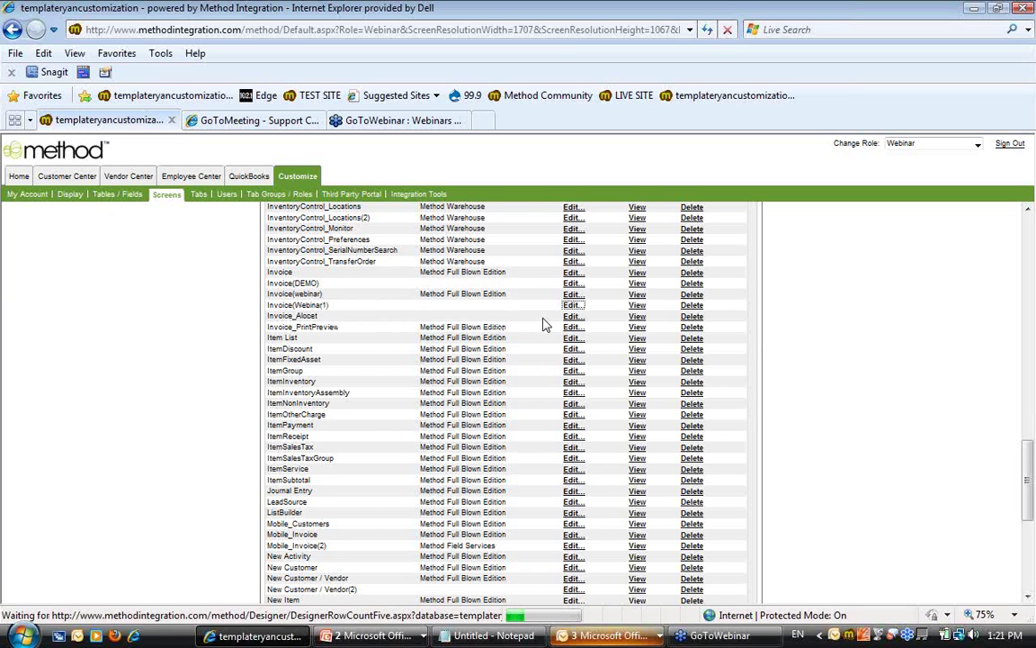
pyautogui.rightClick(838, 635)
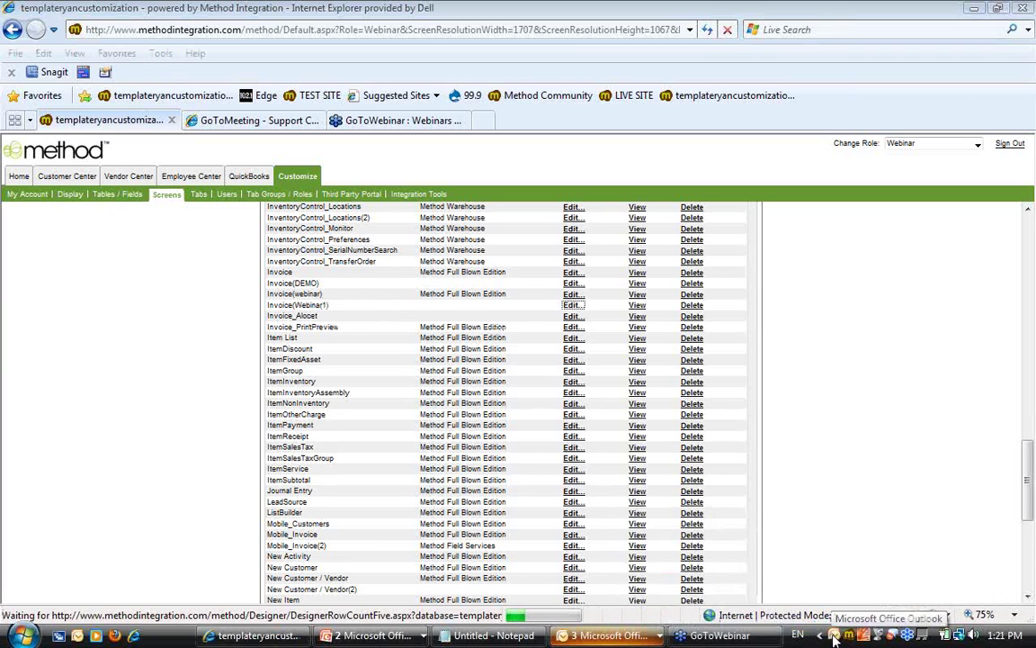
pyautogui.rightClick(834, 637)
pyautogui.click(845, 548)
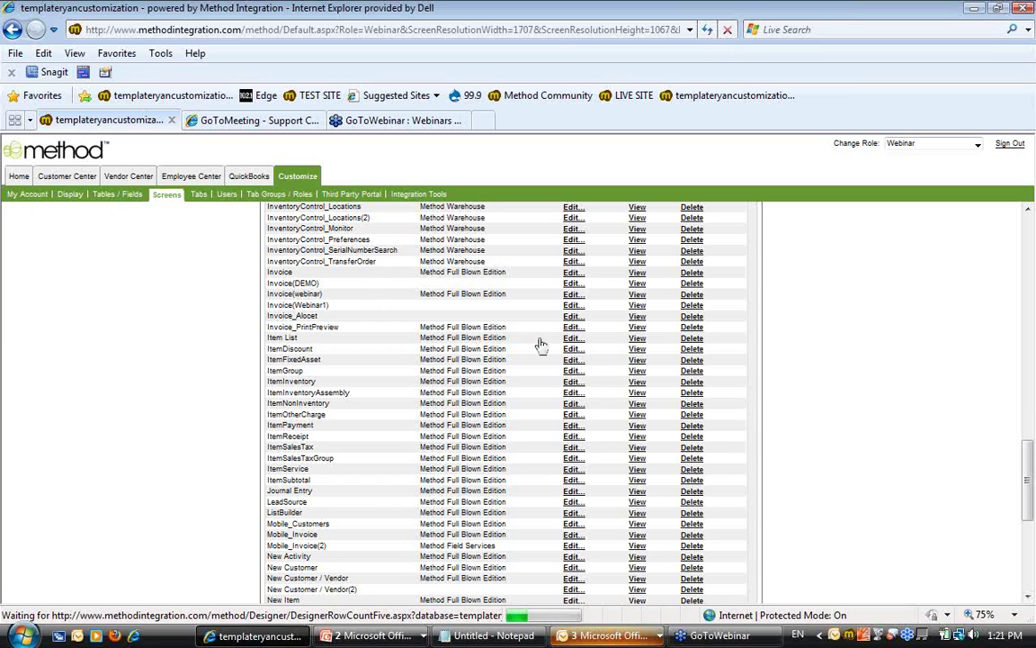
# Open the Invoice(Webinar1) screen in the screen designer at its Details section
pyautogui.click(289, 294)
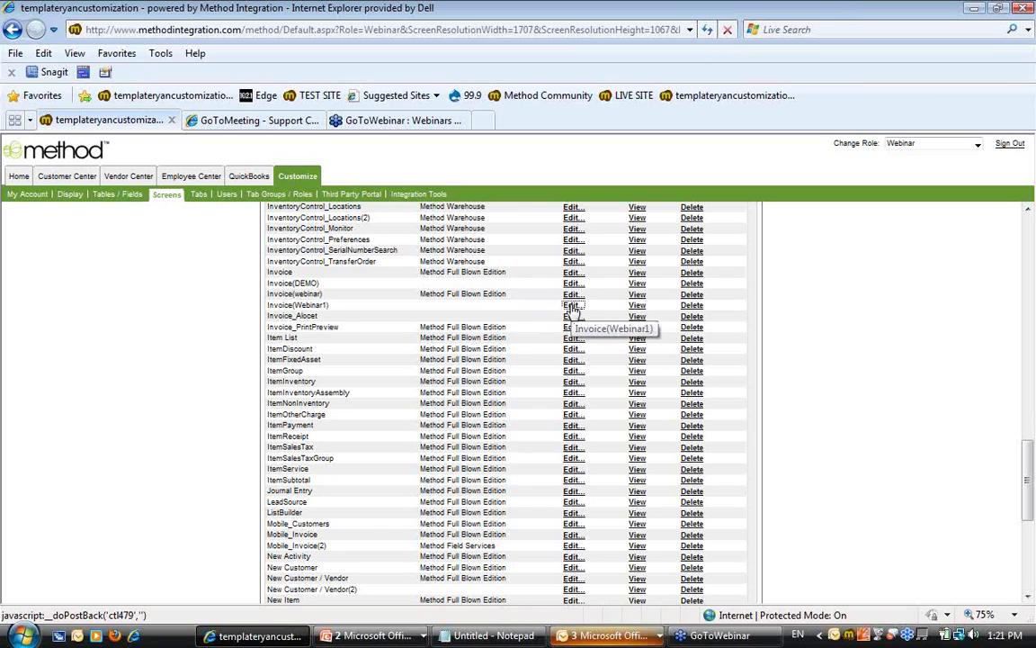
pyautogui.click(573, 307)
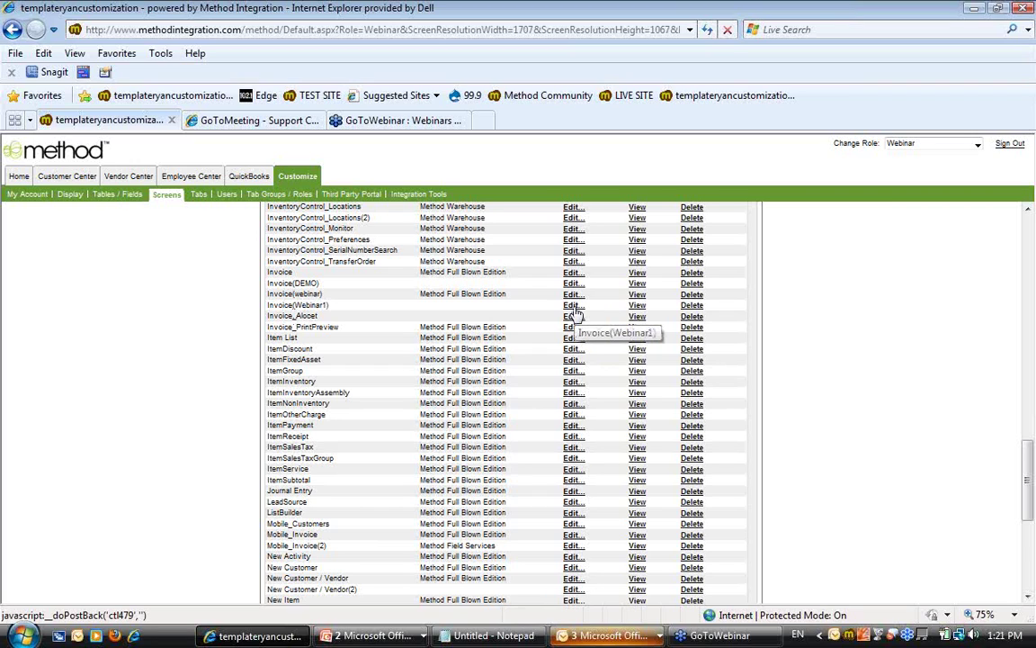
pyautogui.click(573, 305)
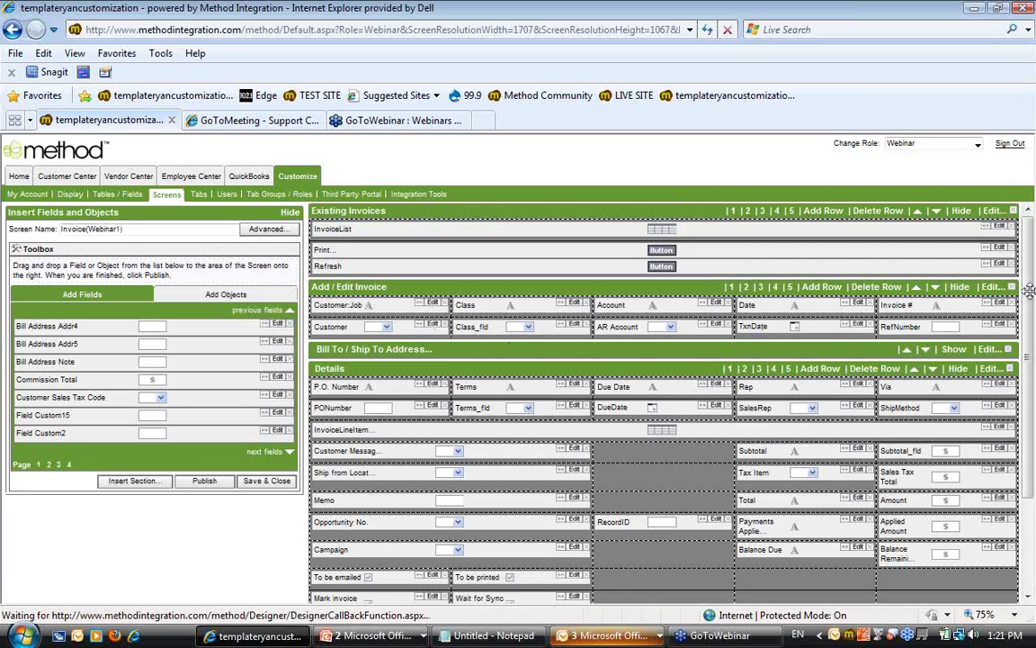
pyautogui.scroll(-3, 899, 405)
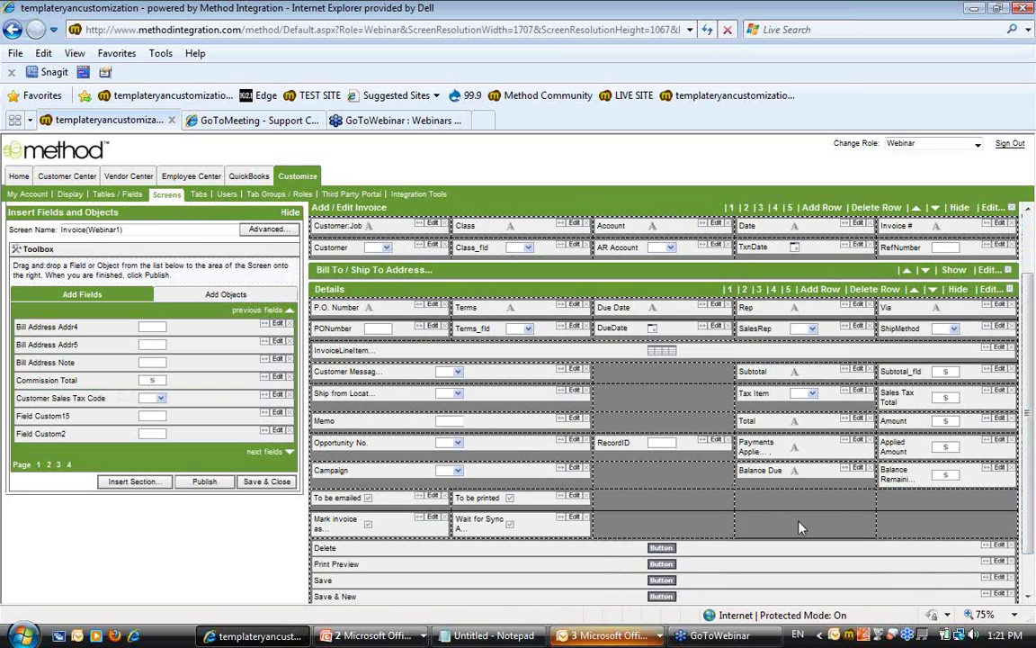
# Examine the area from Subtotal to Balance Due on the Customer Center's invoice, and return to the screen designer
pyautogui.click(68, 175)
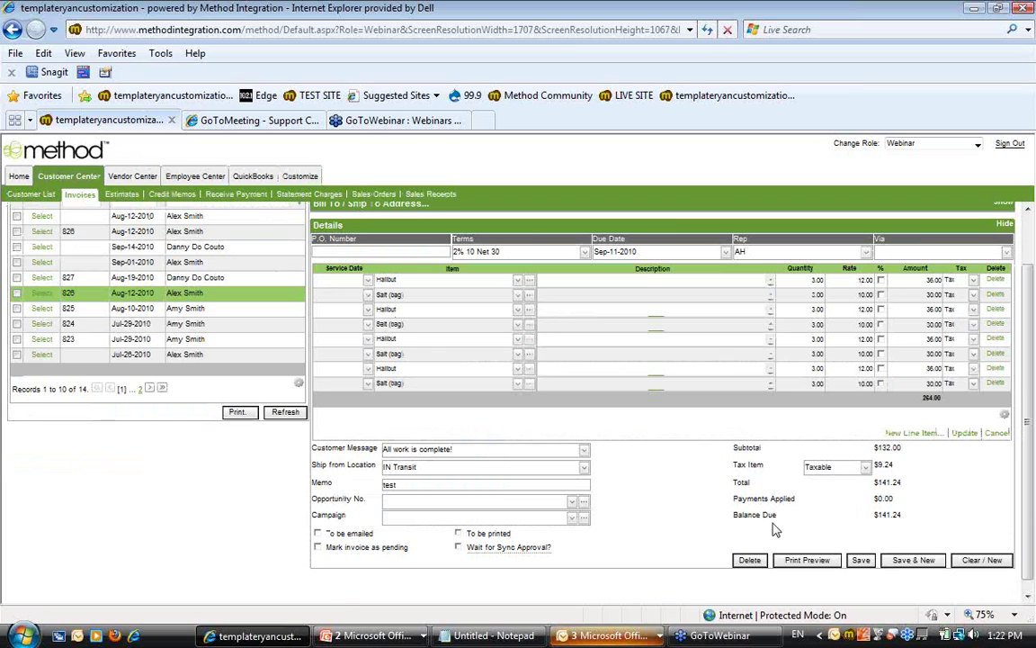
pyautogui.moveTo(734, 517); pyautogui.dragTo(736, 462)
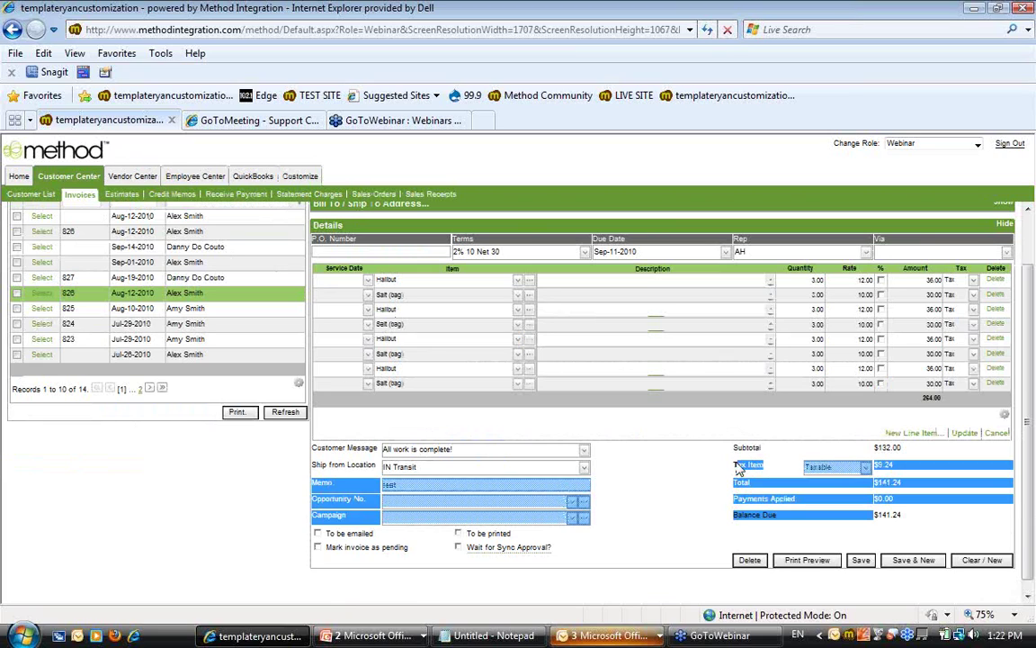
pyautogui.click(734, 450)
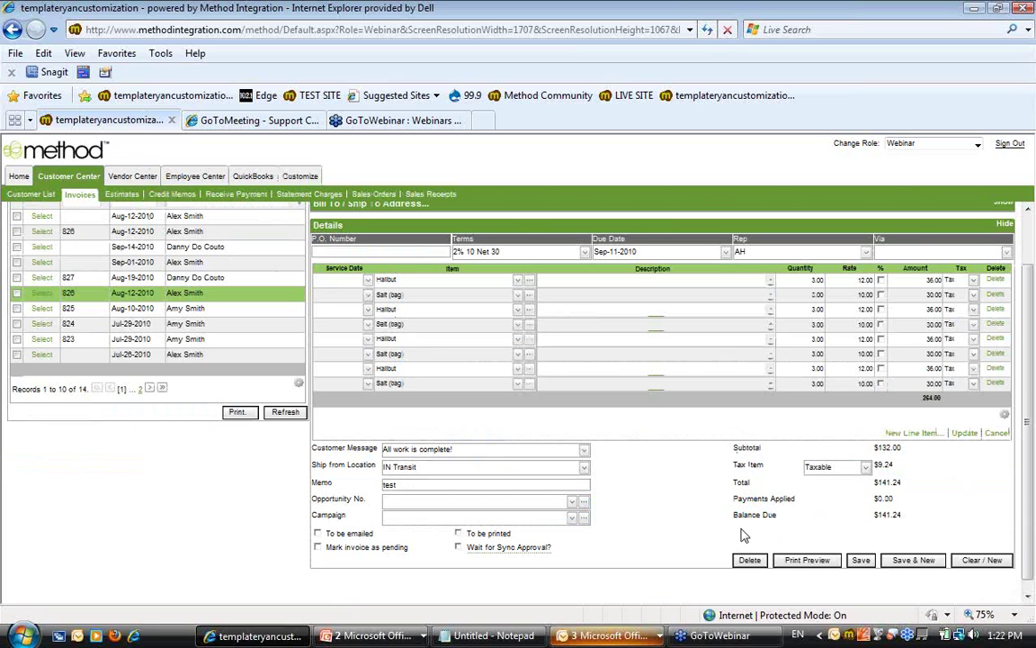
pyautogui.click(301, 177)
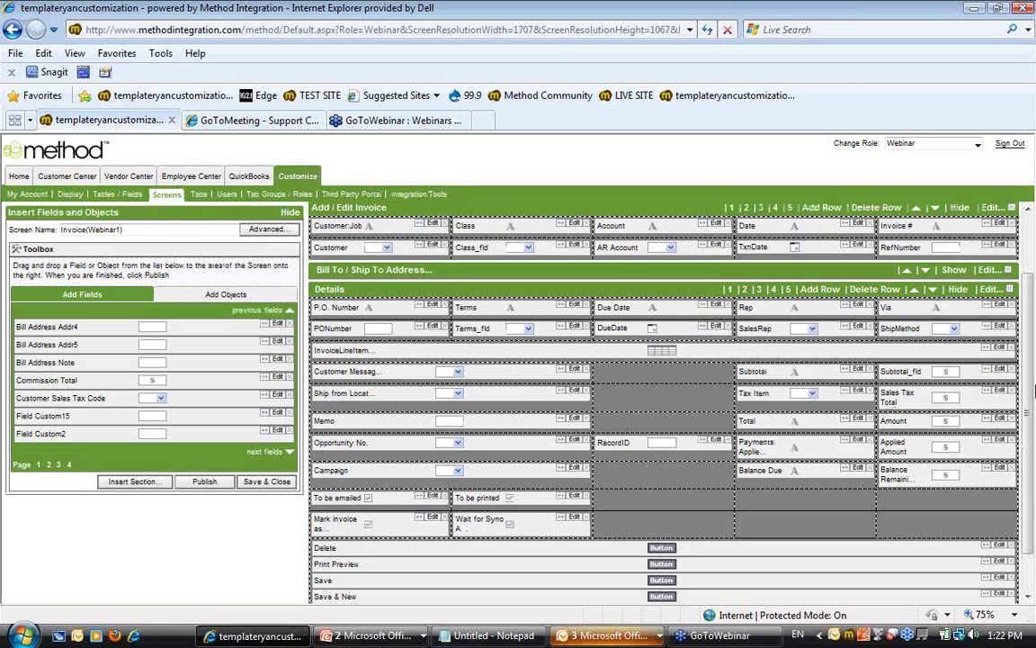
# Place the Commission Total field below Balance Remaining in the Details section, and a new label beside it below Balance Due
pyautogui.scroll(-1, 1034, 373)
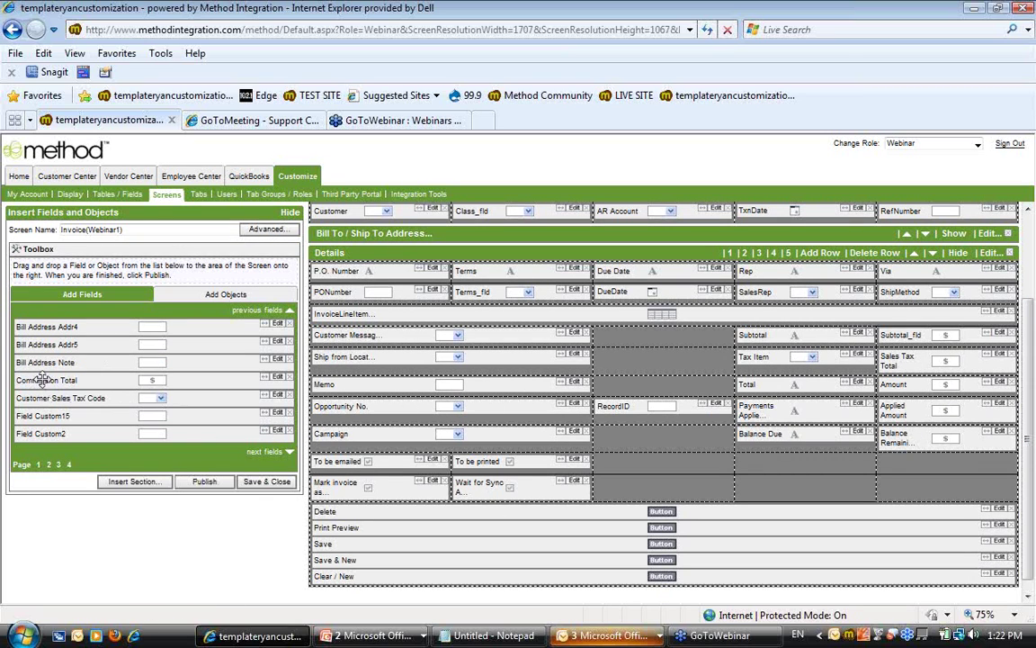
pyautogui.moveTo(32, 382); pyautogui.dragTo(925, 474)
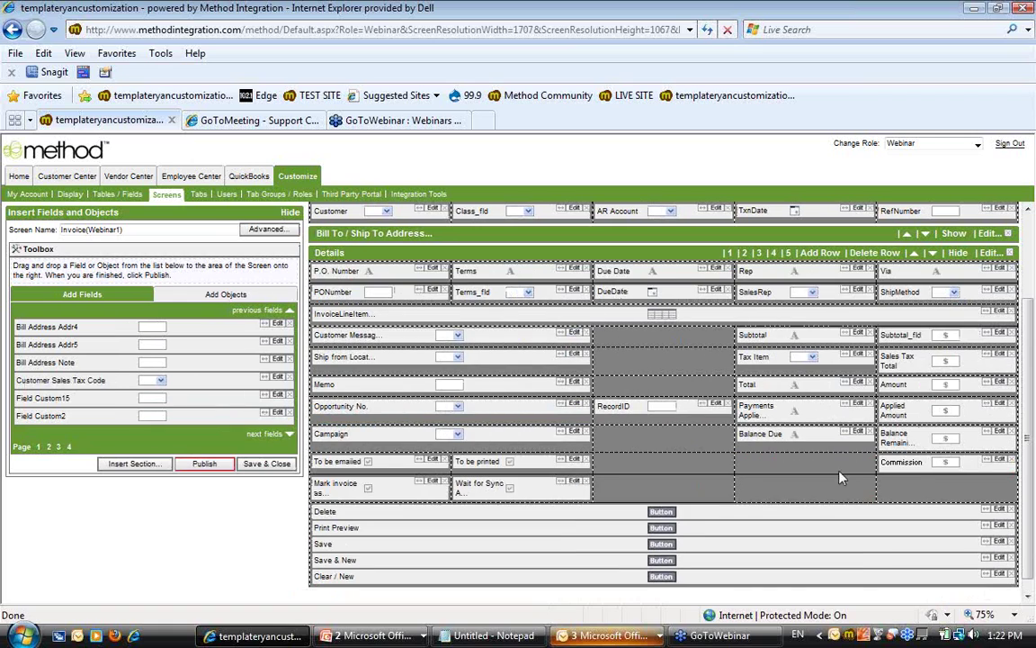
pyautogui.click(225, 295)
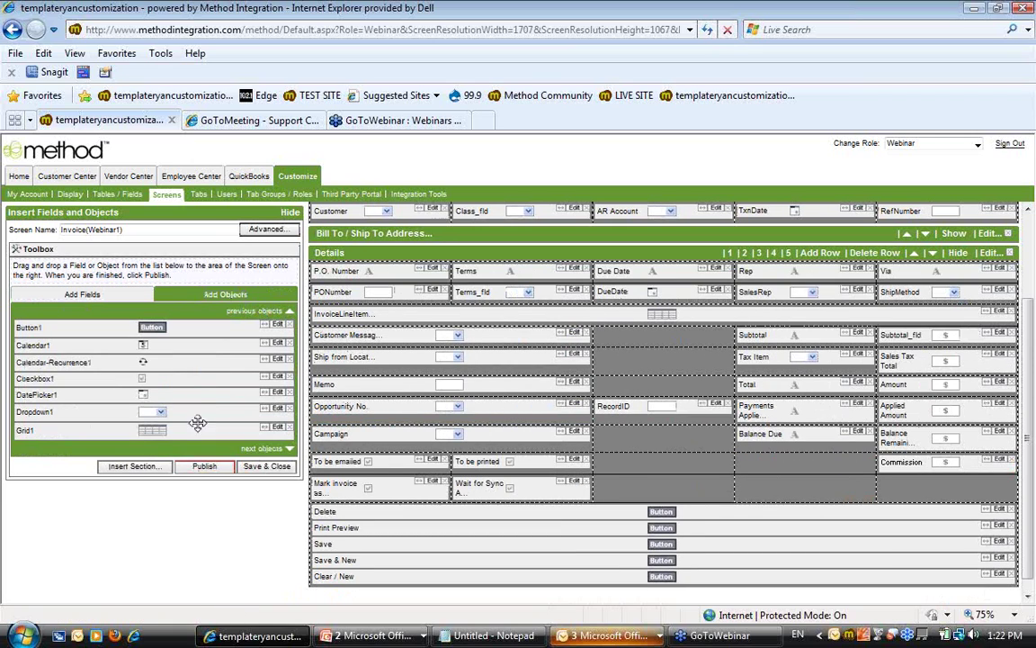
pyautogui.click(261, 451)
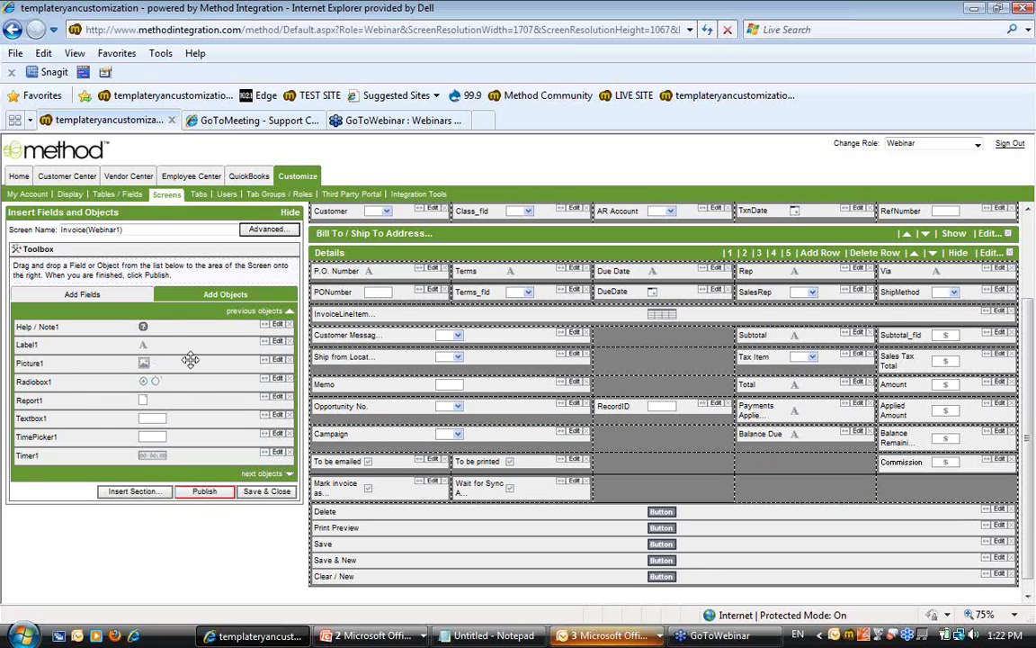
pyautogui.moveTo(721, 474); pyautogui.dragTo(823, 464)
# Set the new label's caption to Commission Total and save its properties
pyautogui.click(858, 459)
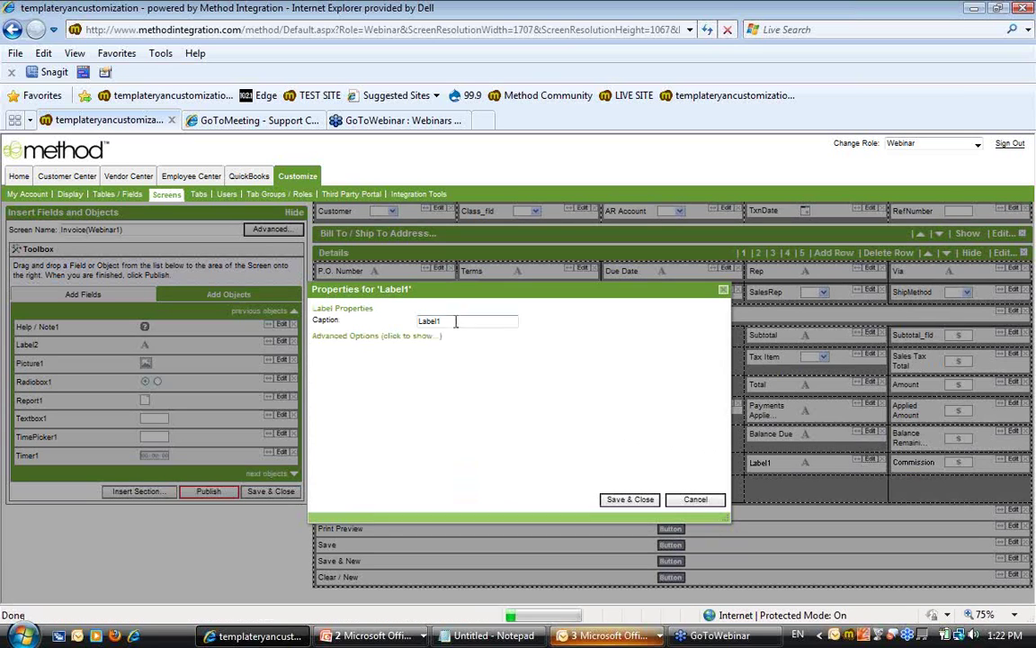
pyautogui.doubleClick(429, 321)
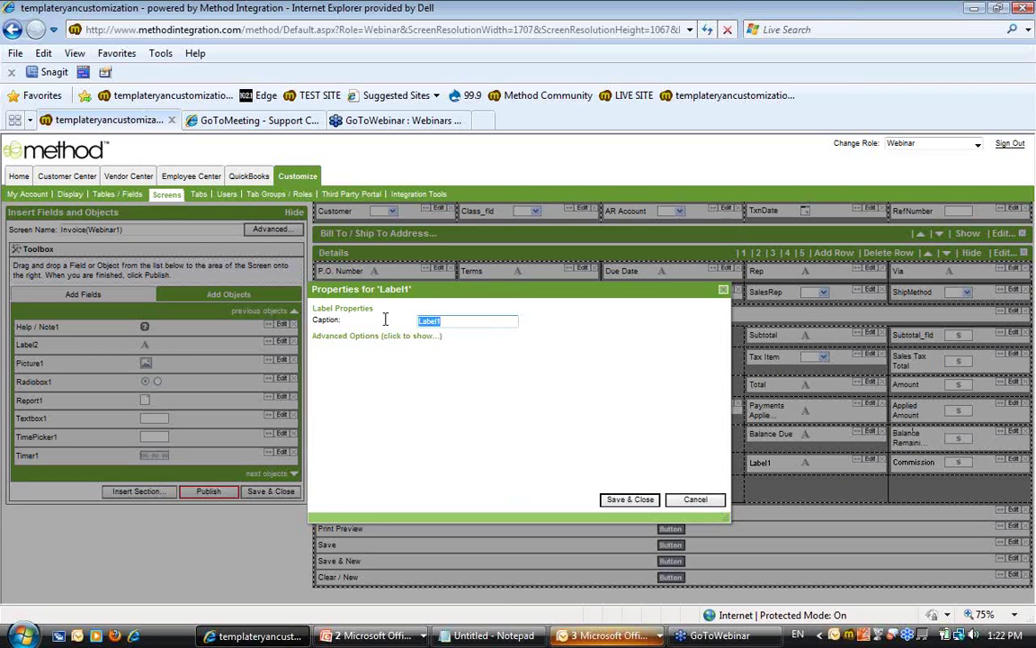
pyautogui.write('Commission Total')
pyautogui.click(634, 499)
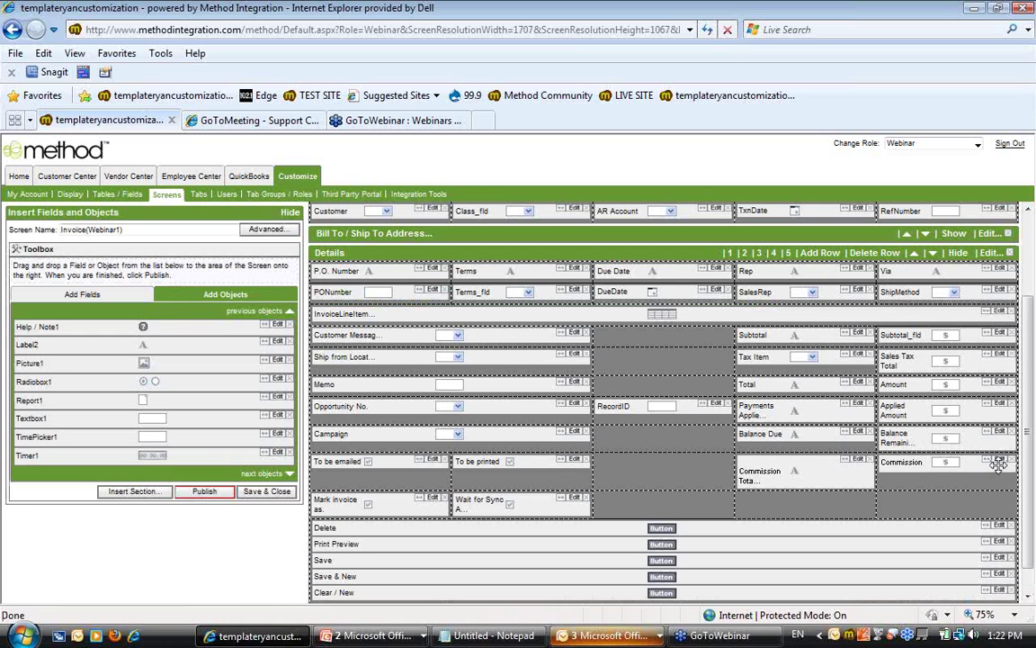
# Set the Commission Total field's caption location to None and finish its properties
pyautogui.click(999, 459)
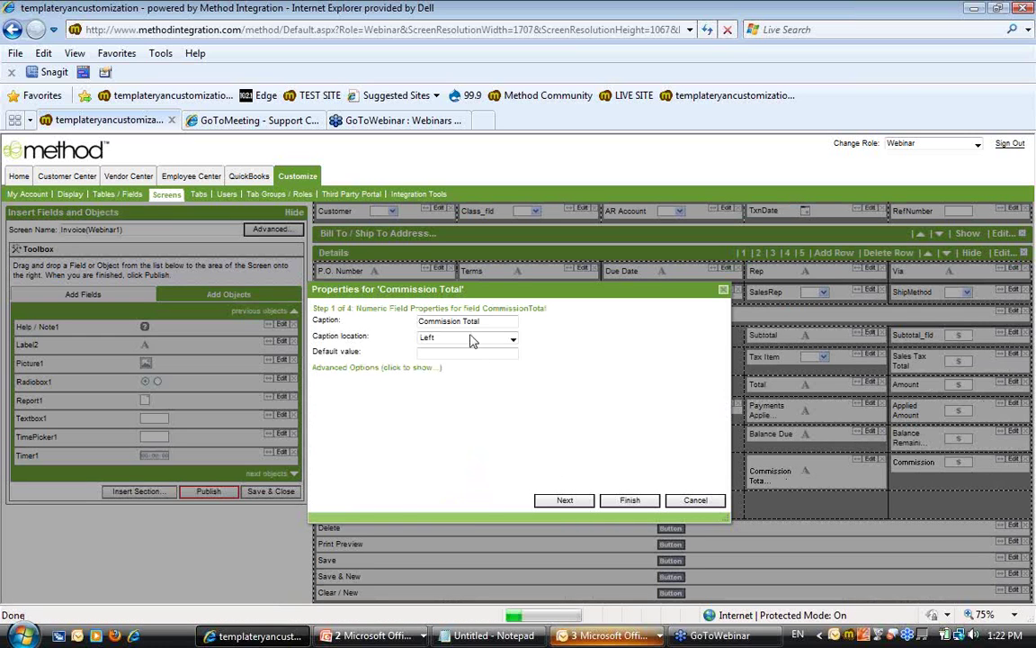
pyautogui.click(474, 338)
pyautogui.click(474, 379)
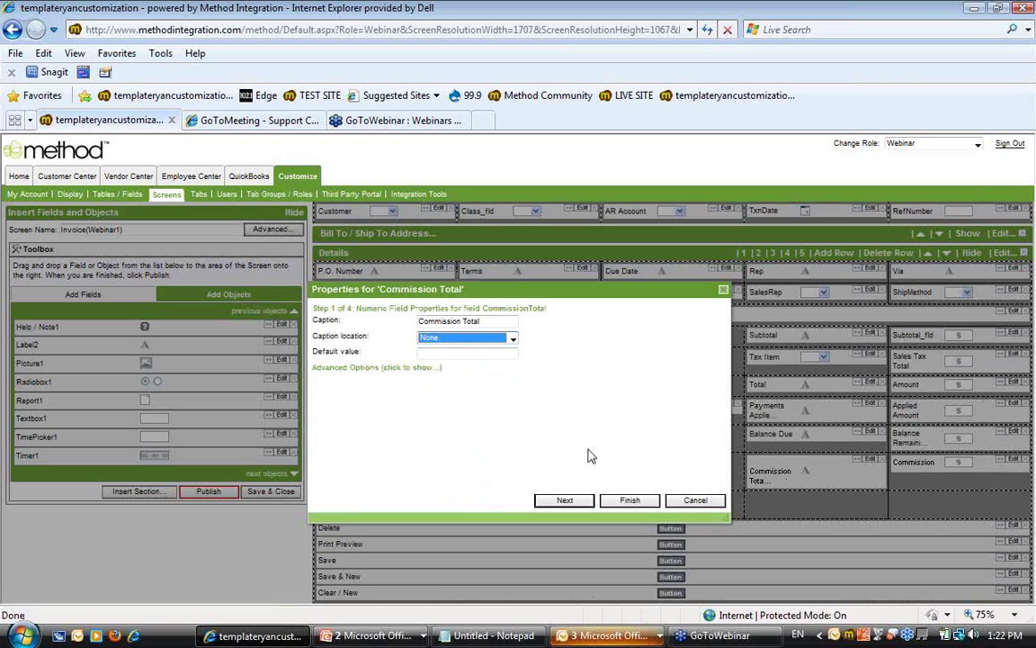
pyautogui.click(629, 502)
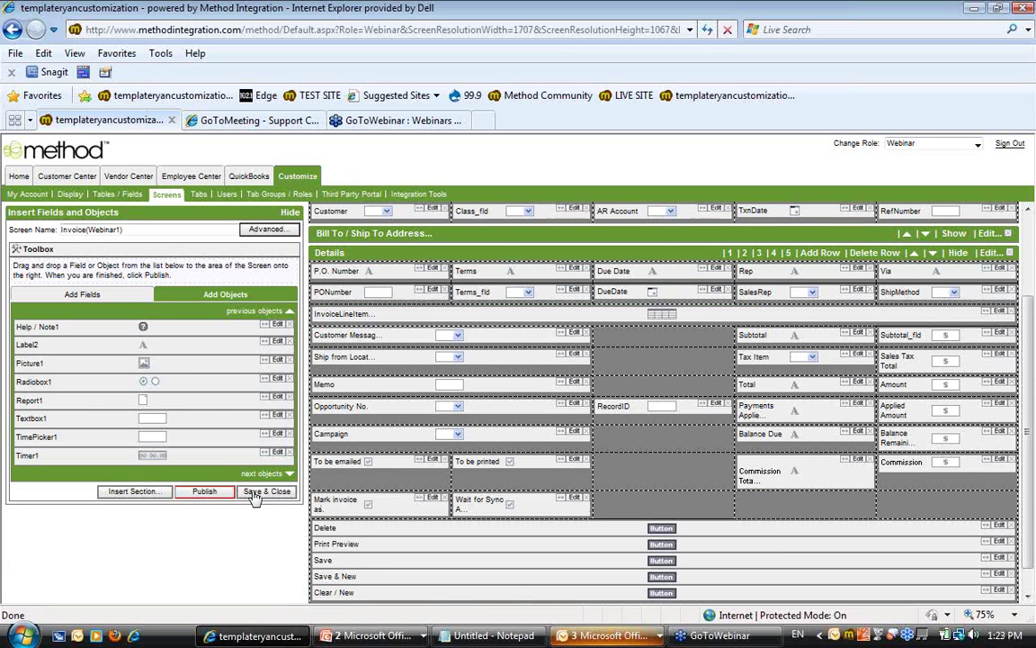
# Open the Save button's properties at the Button Actions step, and enlarge and reposition the dialog to show all existing actions
pyautogui.moveTo(1030, 419); pyautogui.dragTo(1029, 448)
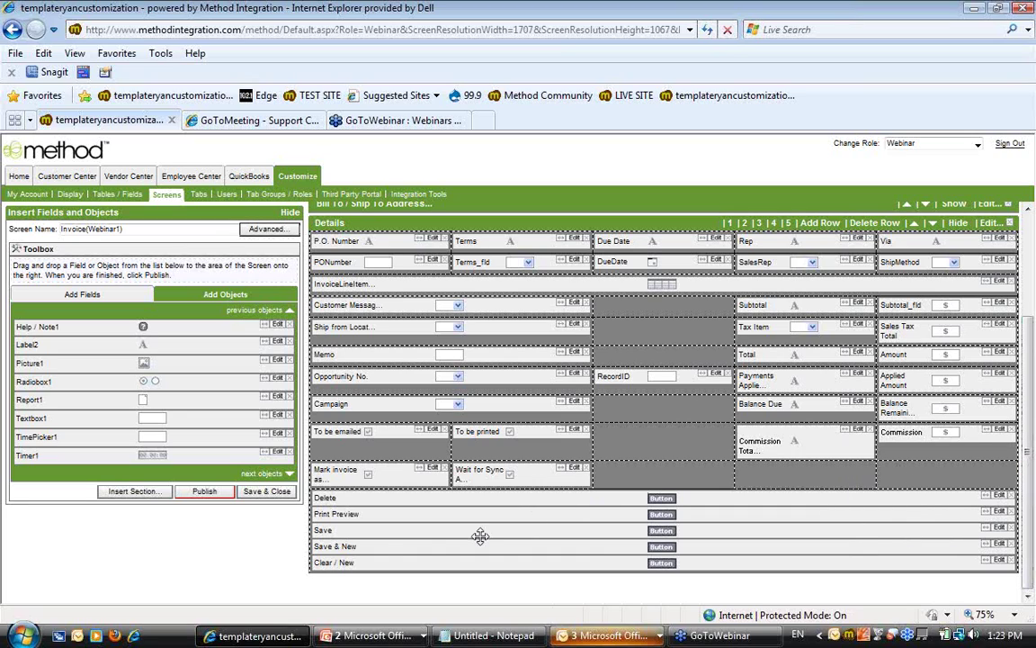
pyautogui.click(995, 530)
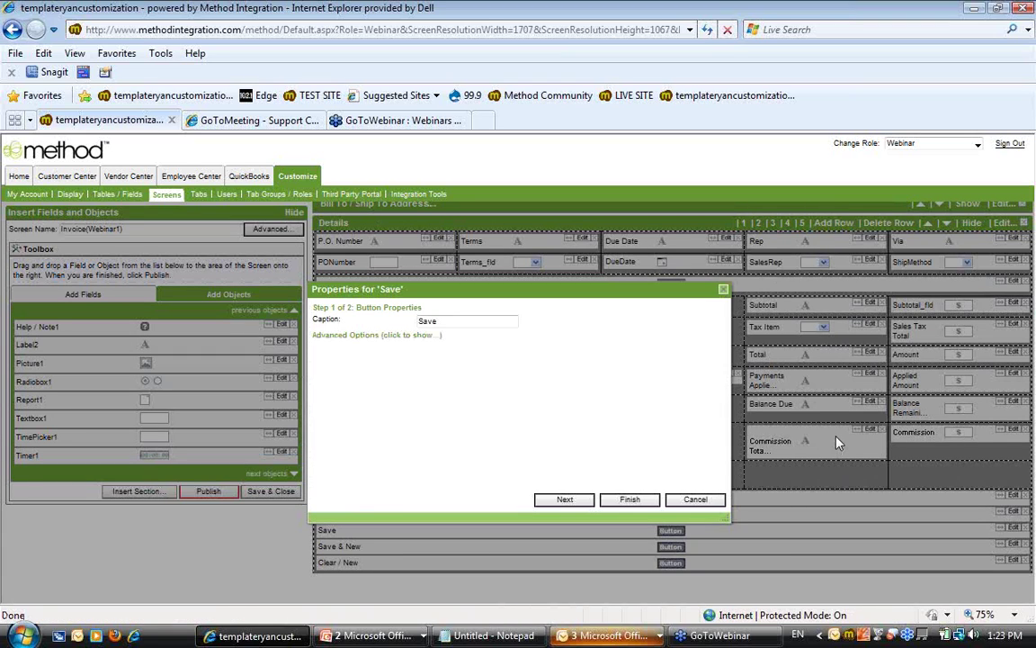
pyautogui.click(564, 501)
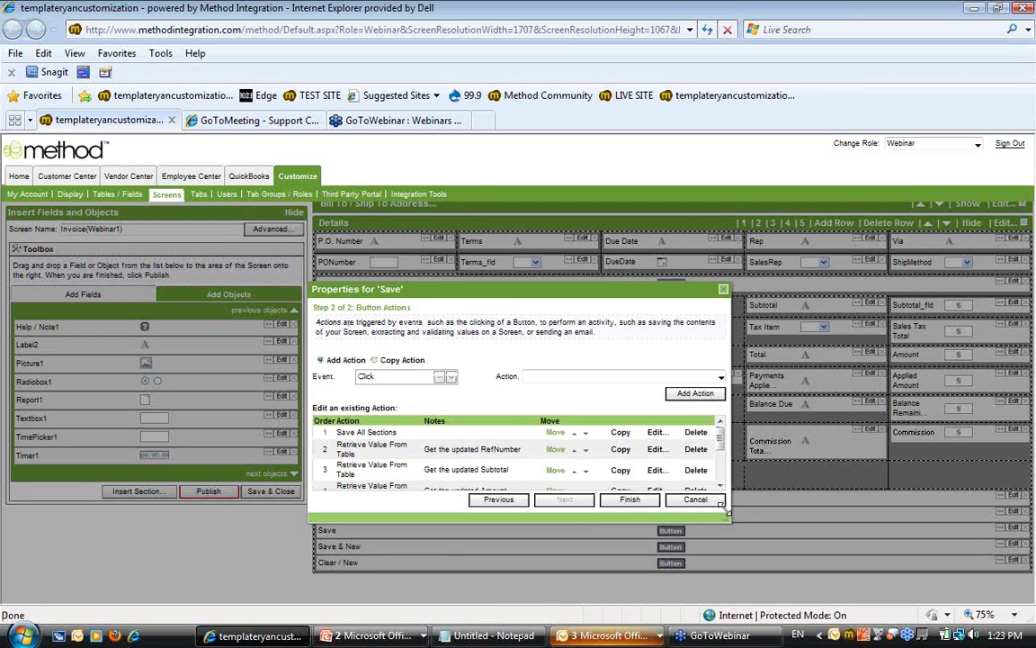
pyautogui.moveTo(608, 282); pyautogui.dragTo(605, 215)
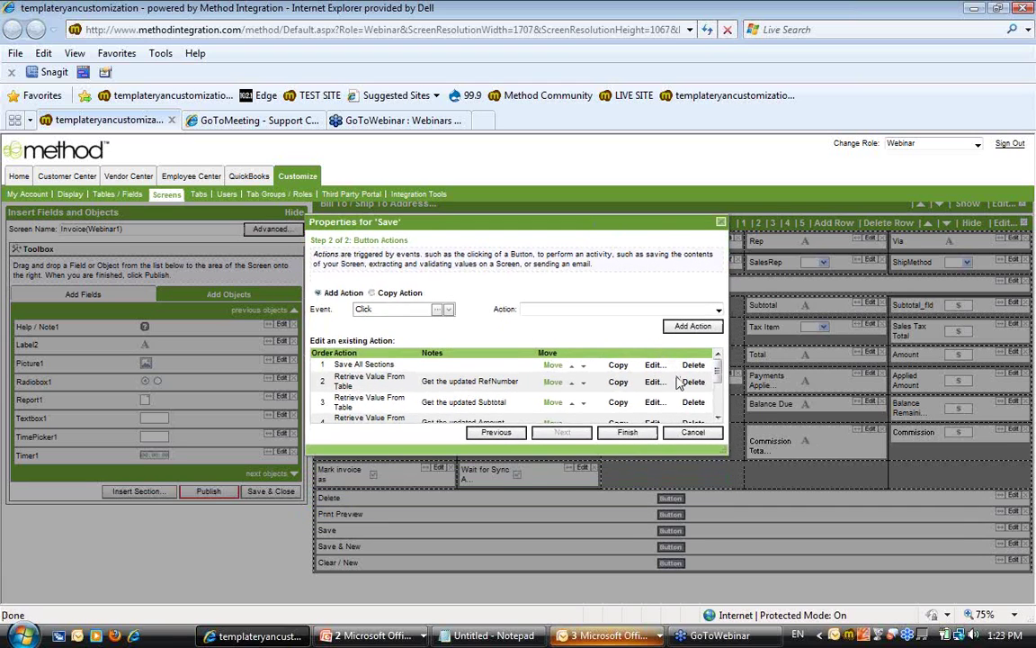
pyautogui.moveTo(723, 450); pyautogui.dragTo(940, 566)
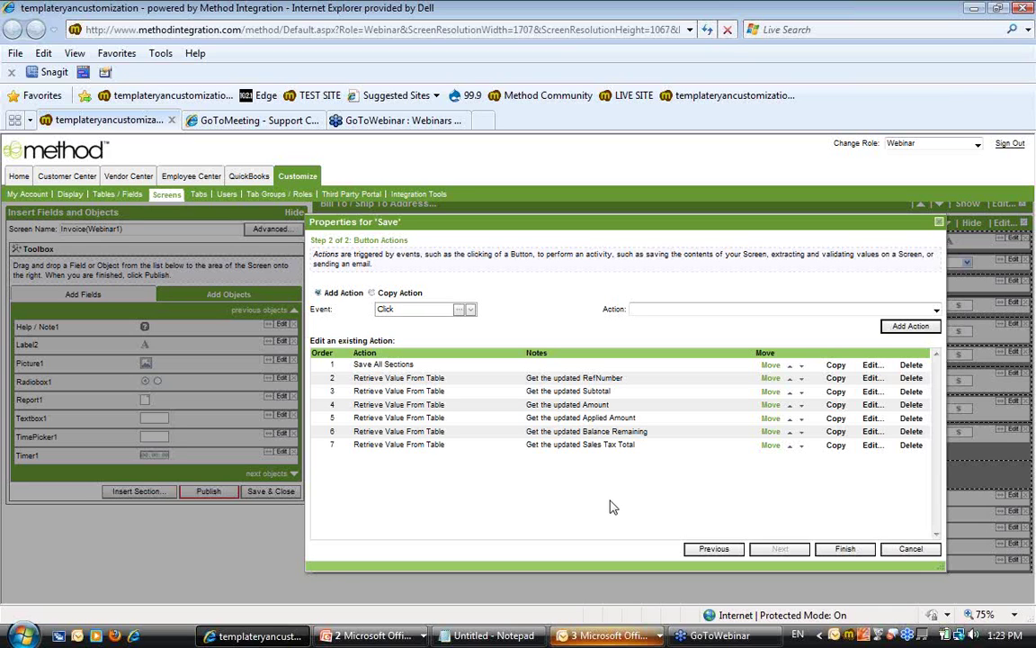
pyautogui.moveTo(602, 225); pyautogui.dragTo(542, 223)
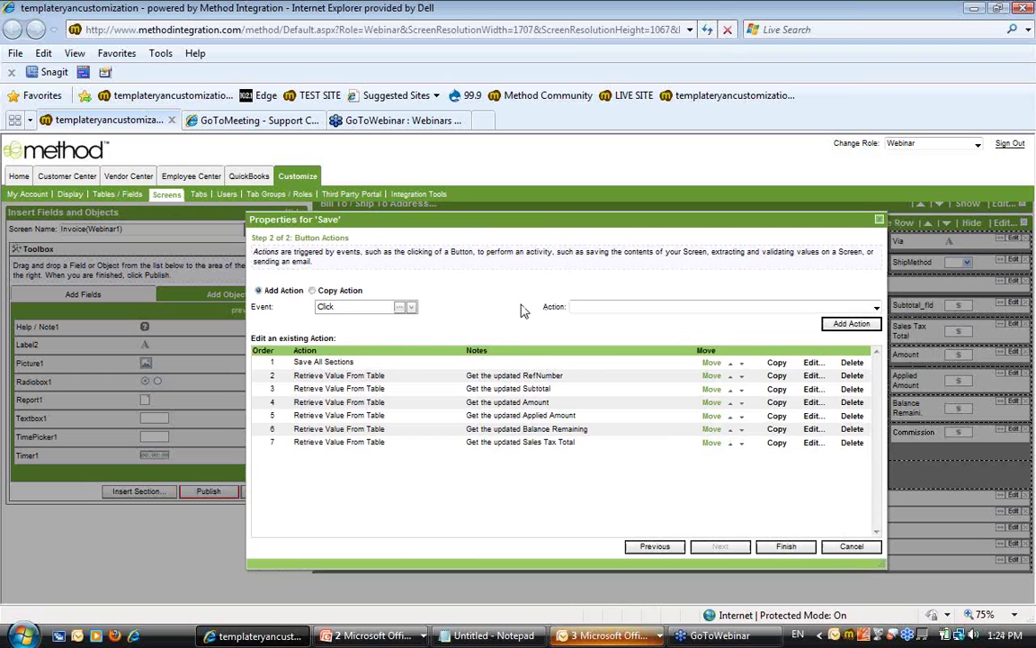
# Look through the action types available for the Save button, from the screen actions to the table, action result and grid groups
pyautogui.click(580, 308)
pyautogui.click(593, 308)
pyautogui.click(600, 310)
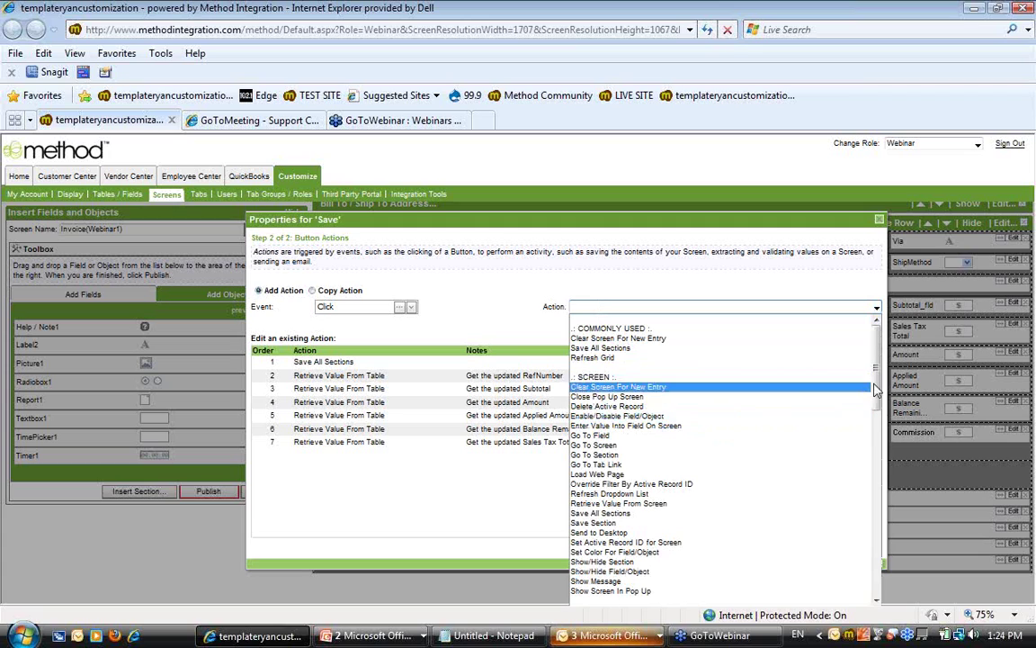
pyautogui.click(873, 415)
pyautogui.click(792, 306)
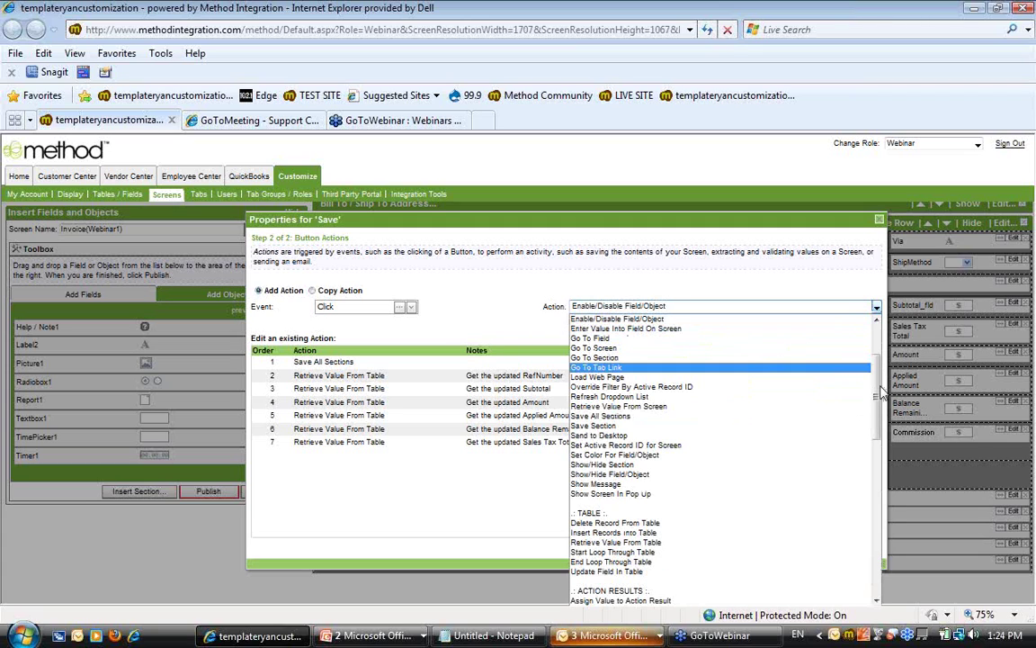
pyautogui.moveTo(878, 402); pyautogui.dragTo(878, 481)
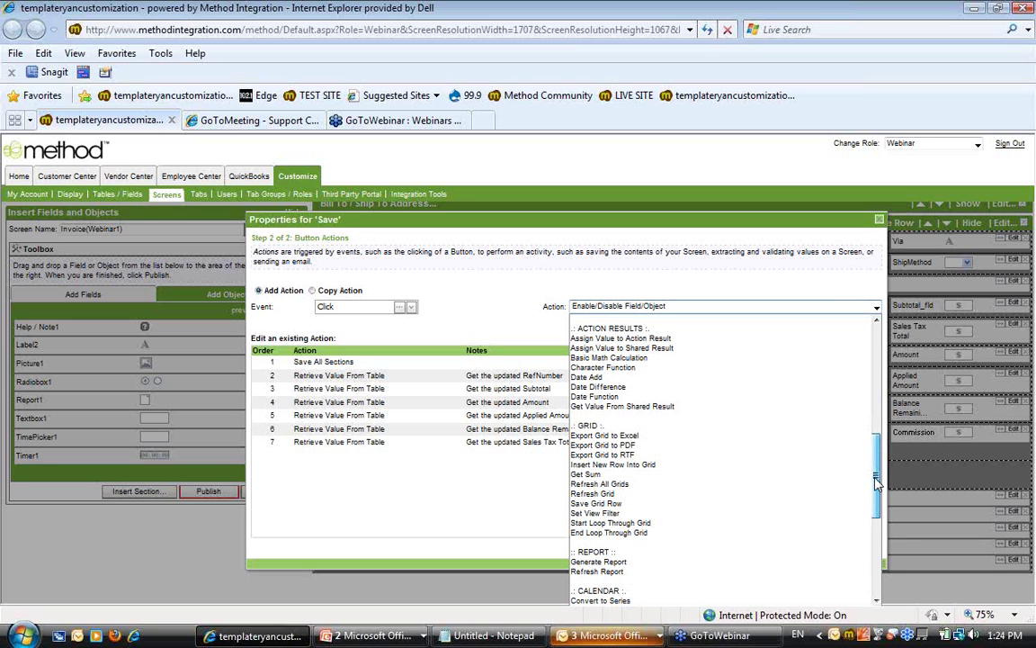
pyautogui.moveTo(878, 483); pyautogui.dragTo(878, 390)
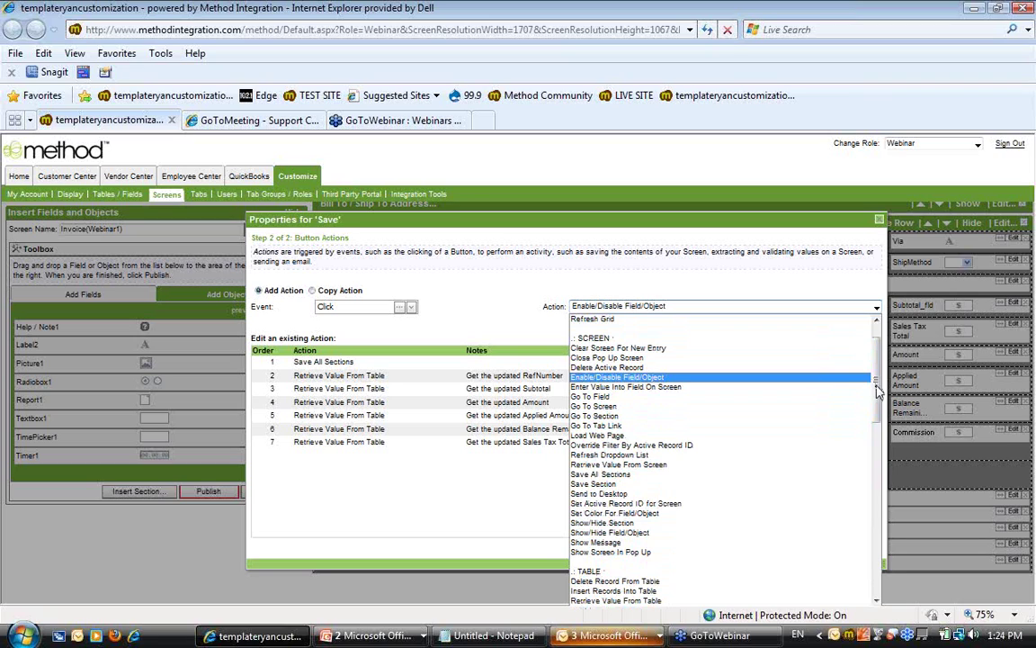
pyautogui.click(466, 493)
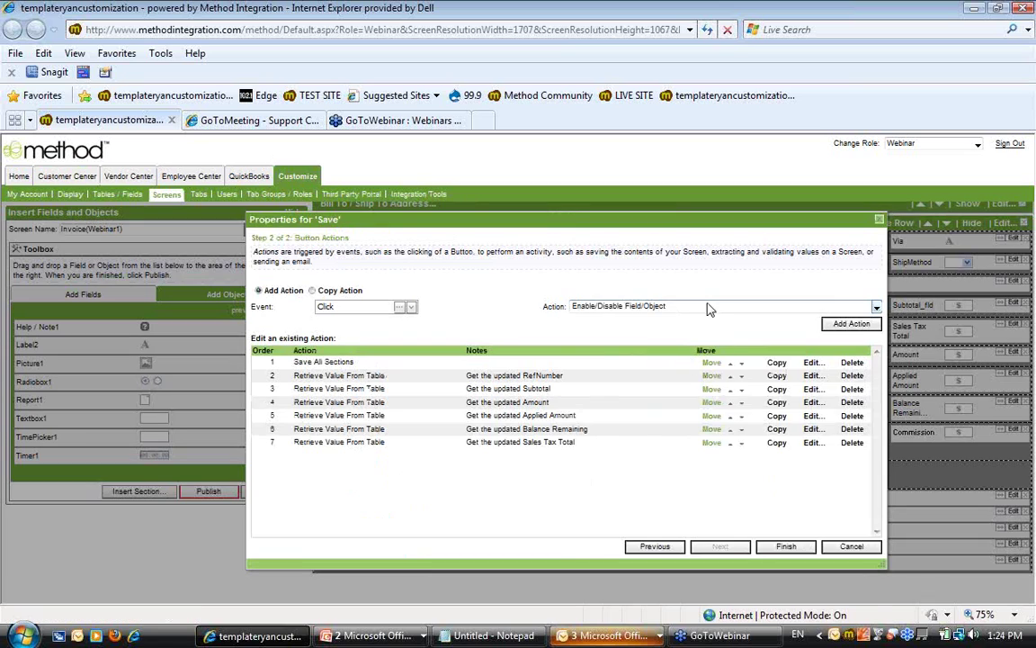
# Add a Retrieve Value From Table action to the Save button's Click event
pyautogui.click(692, 305)
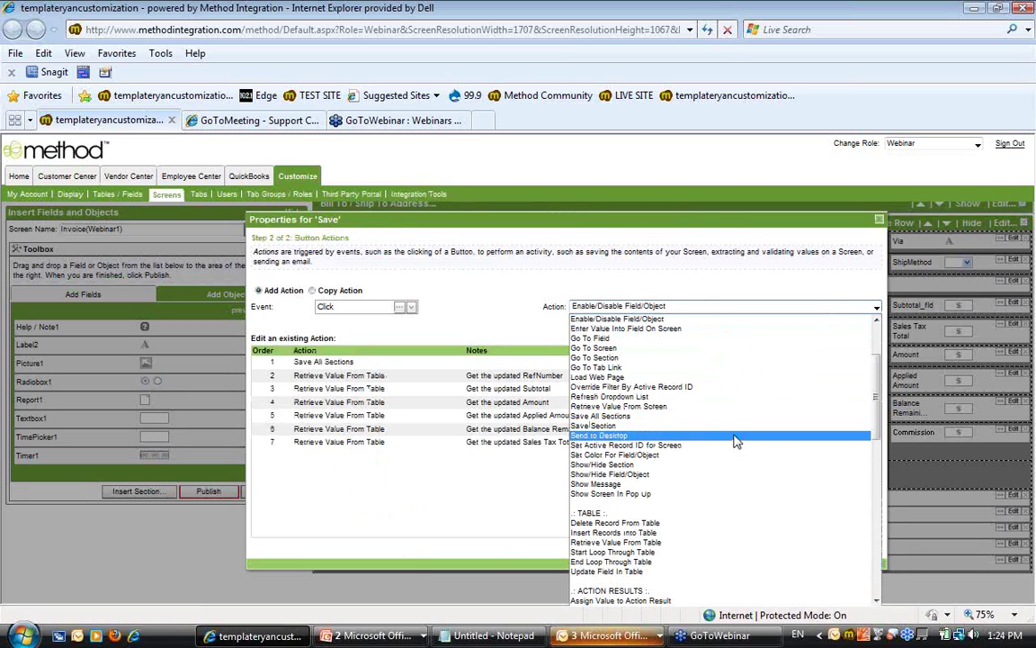
pyautogui.click(709, 407)
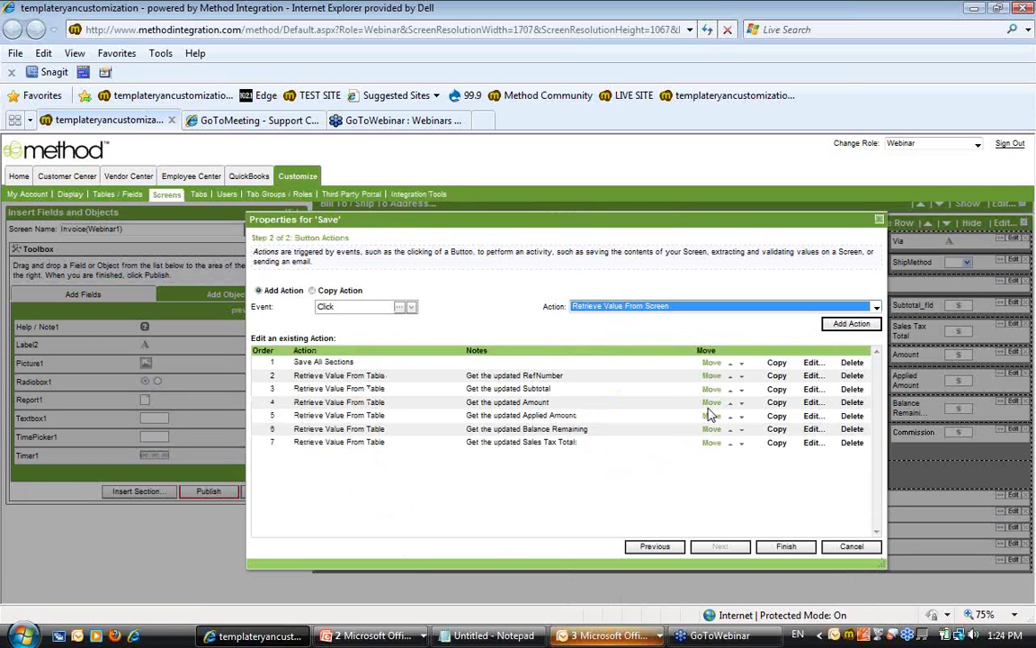
pyautogui.click(743, 306)
pyautogui.click(715, 459)
pyautogui.click(851, 323)
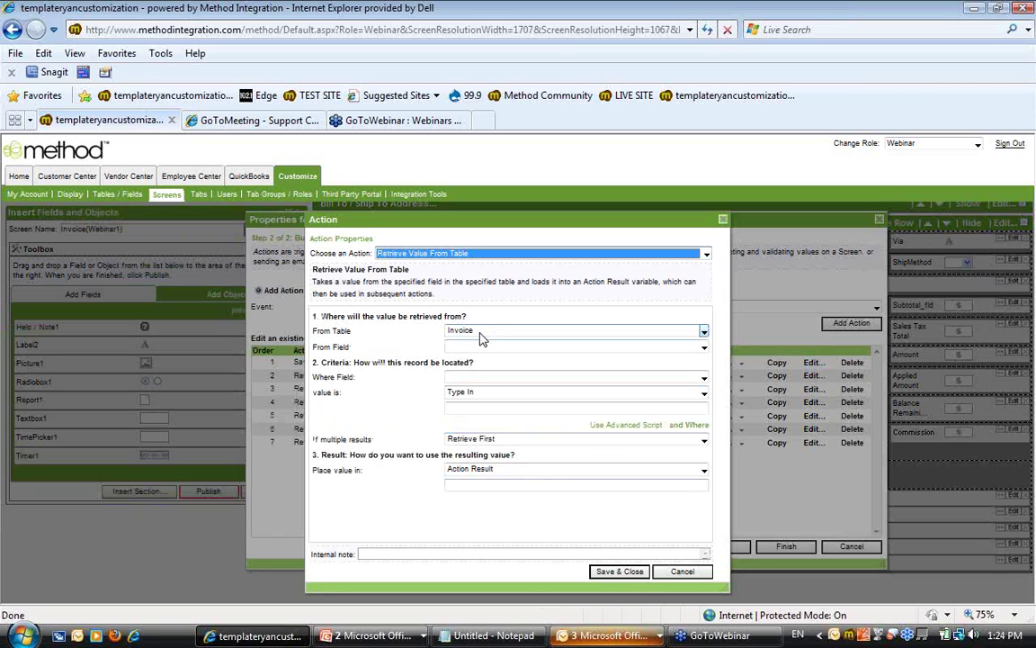
# Set the action to retrieve the SalesRepName field from the SalesRep table
pyautogui.click(481, 338)
pyautogui.press('s')
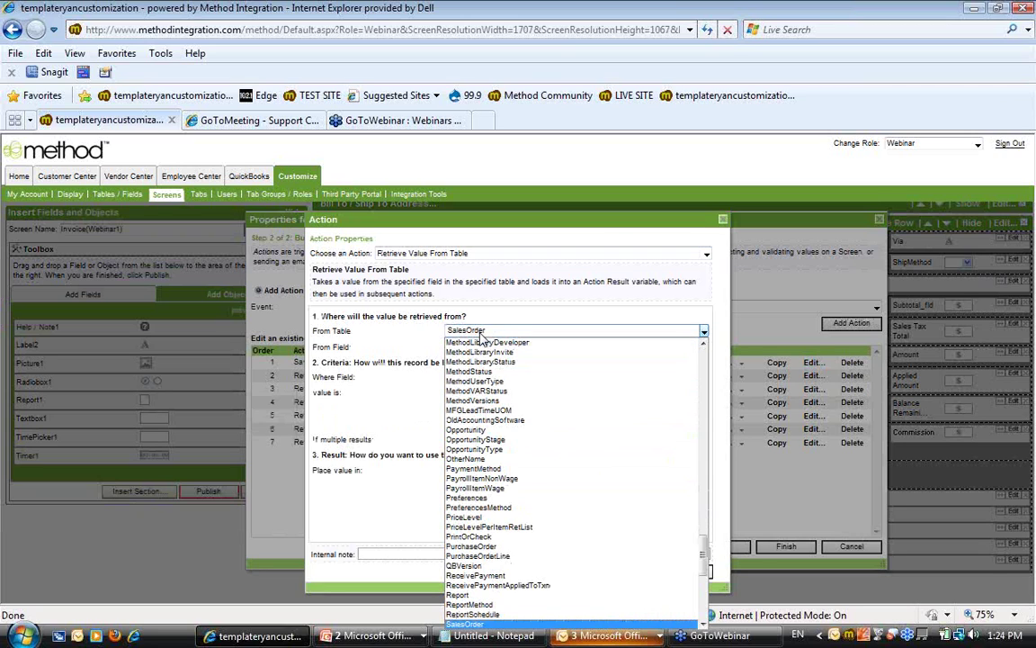
pyautogui.press('Down')
pyautogui.press('Down')
pyautogui.press('Down')
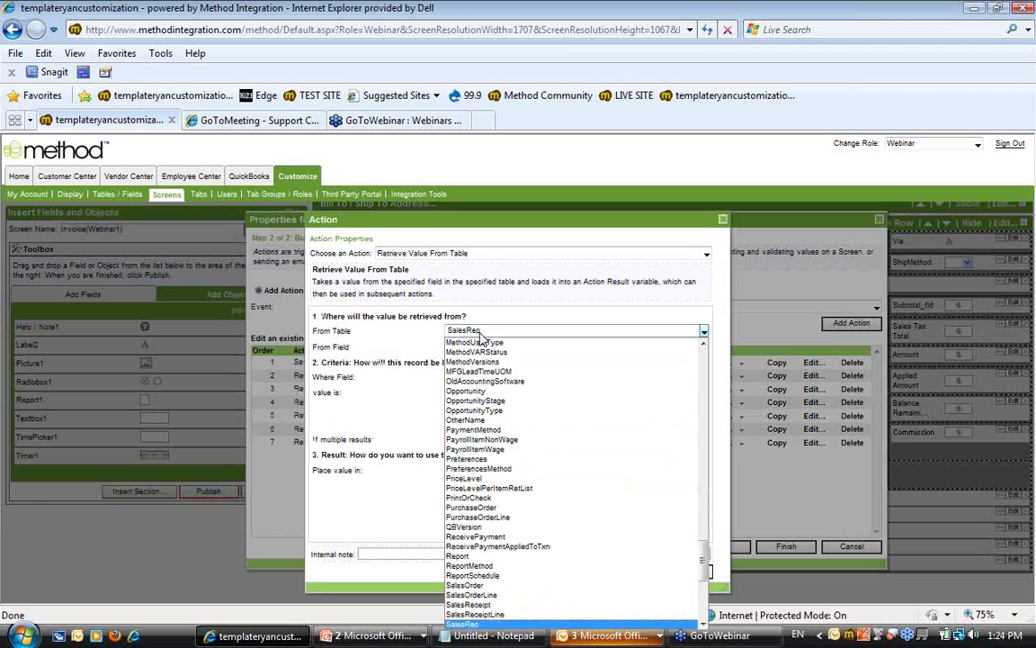
pyautogui.press('Return')
pyautogui.press('Tab')
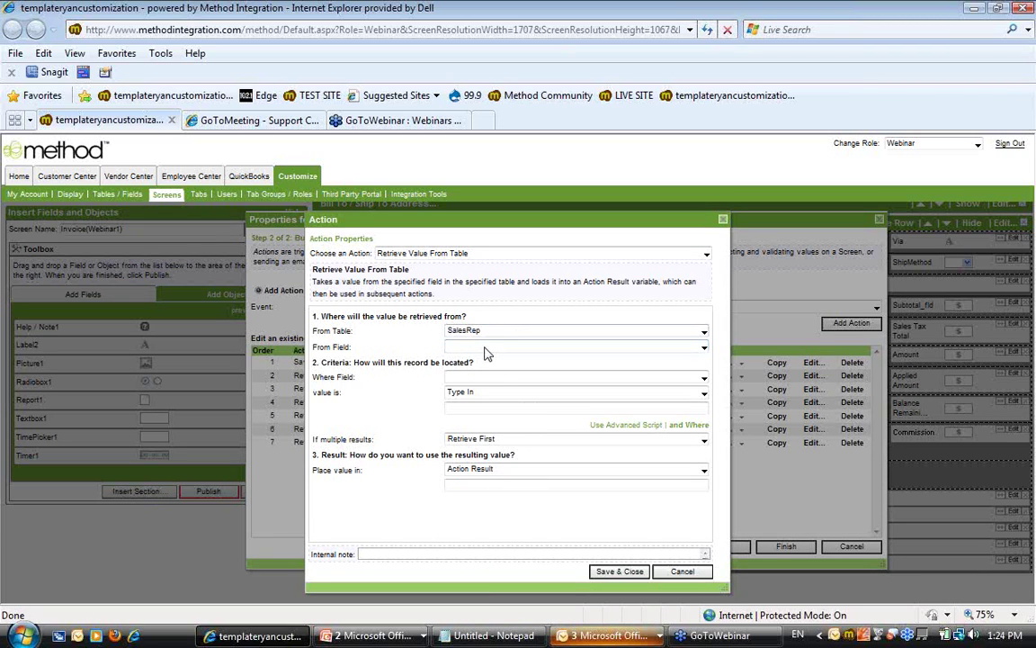
pyautogui.hotkey('alt', 'Down')
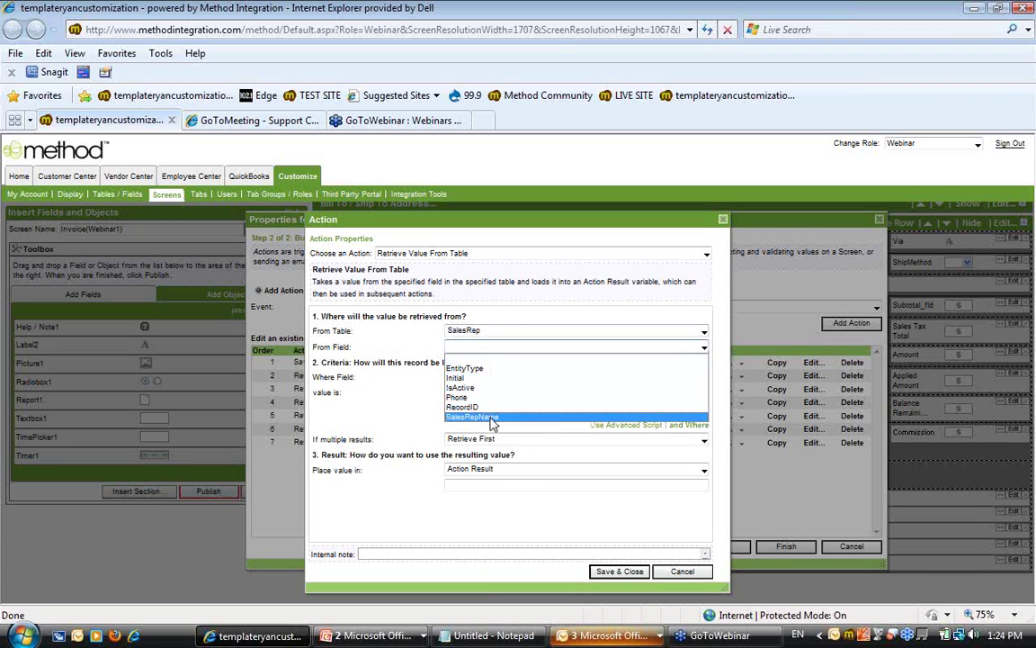
pyautogui.click(487, 417)
pyautogui.press('Tab')
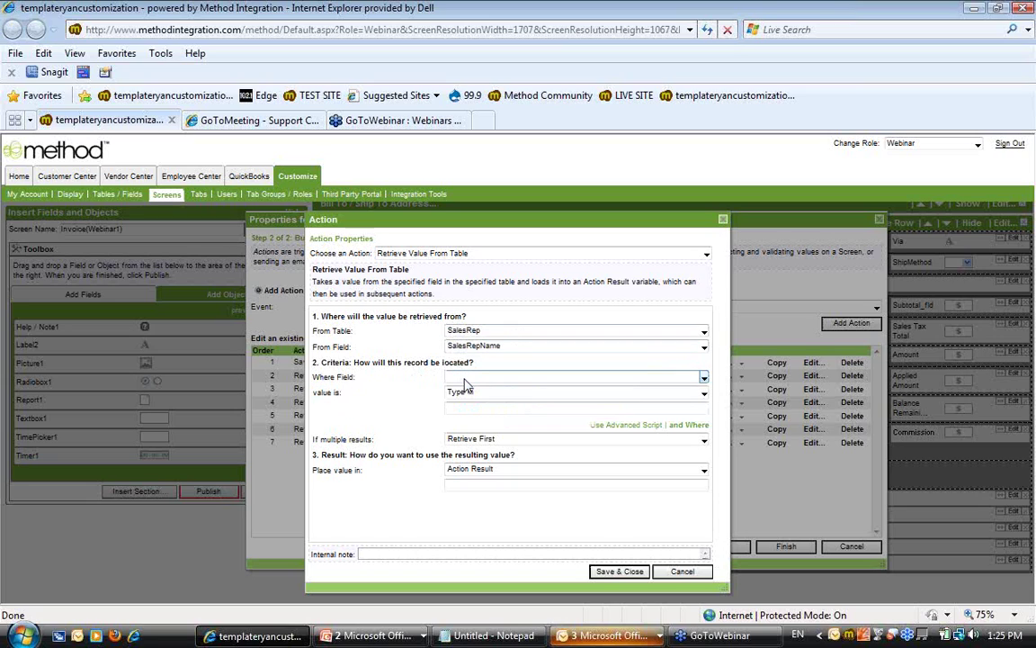
# Set the criteria to locate the record whose Initial field equals the SalesRep value from the screen
pyautogui.click(464, 378)
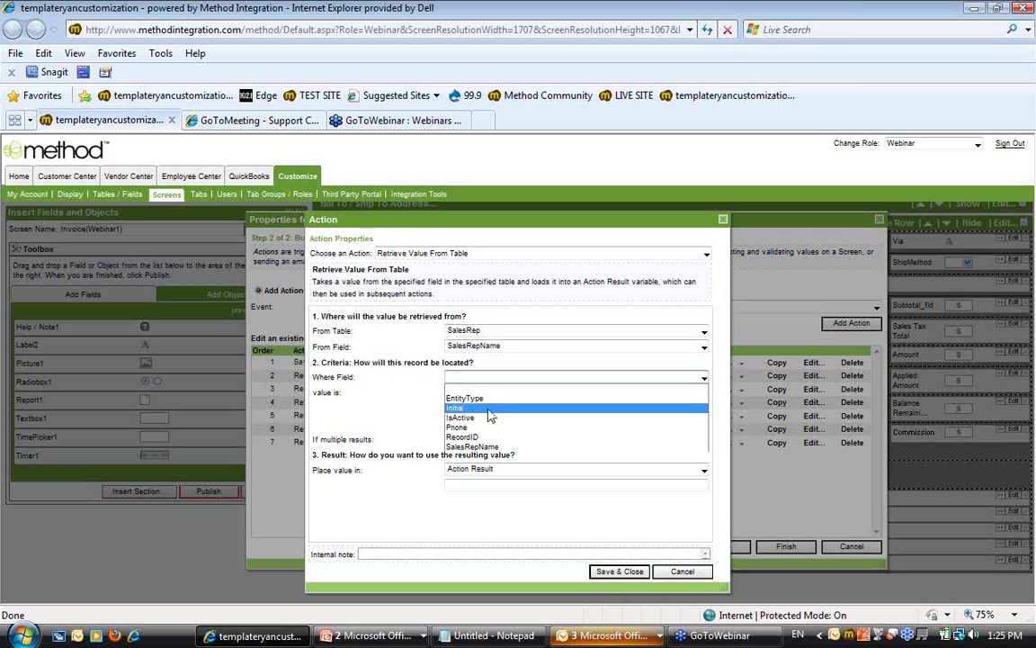
pyautogui.click(483, 409)
pyautogui.click(493, 393)
pyautogui.click(484, 423)
pyautogui.click(464, 409)
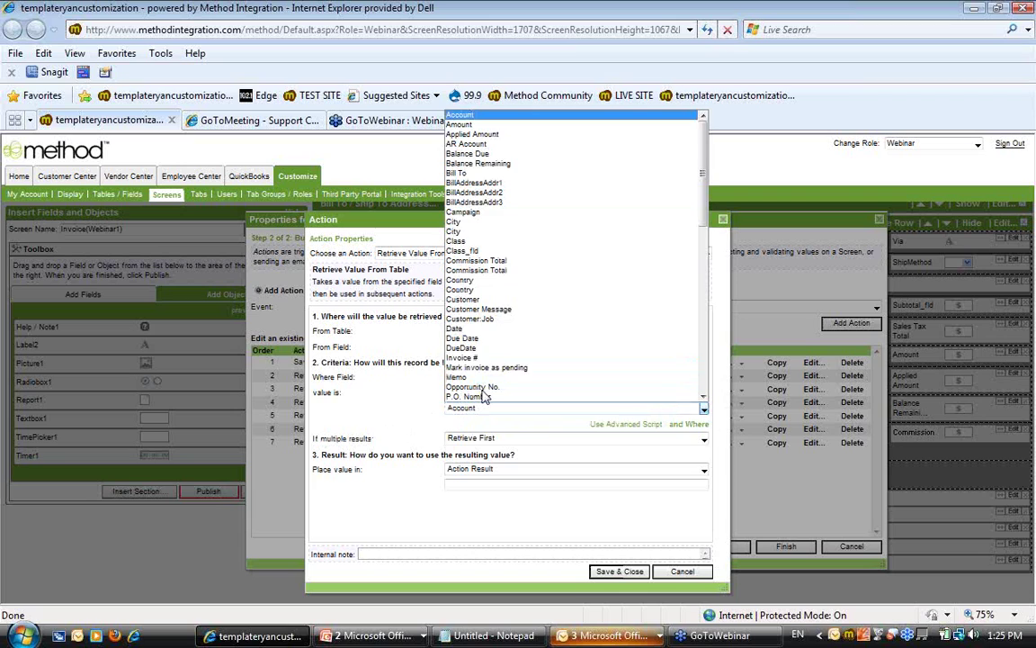
pyautogui.scroll(-4, 534, 351)
pyautogui.click(531, 321)
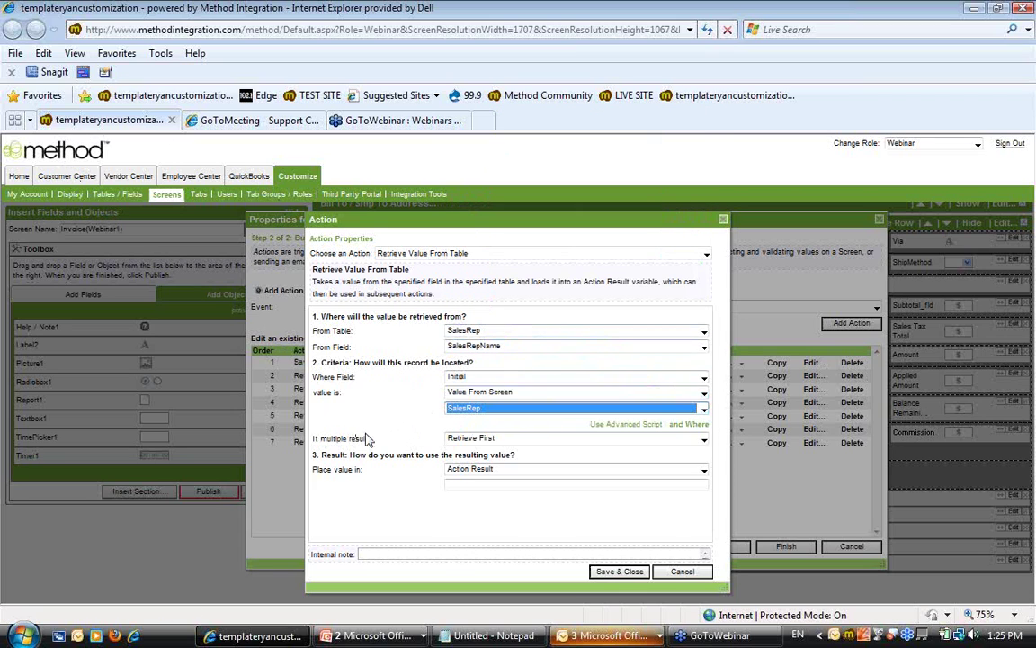
# Store the value in the action result ResultSalesRepName, add the internal note "Get the Name of the salesRep", and save the action
pyautogui.click(469, 485)
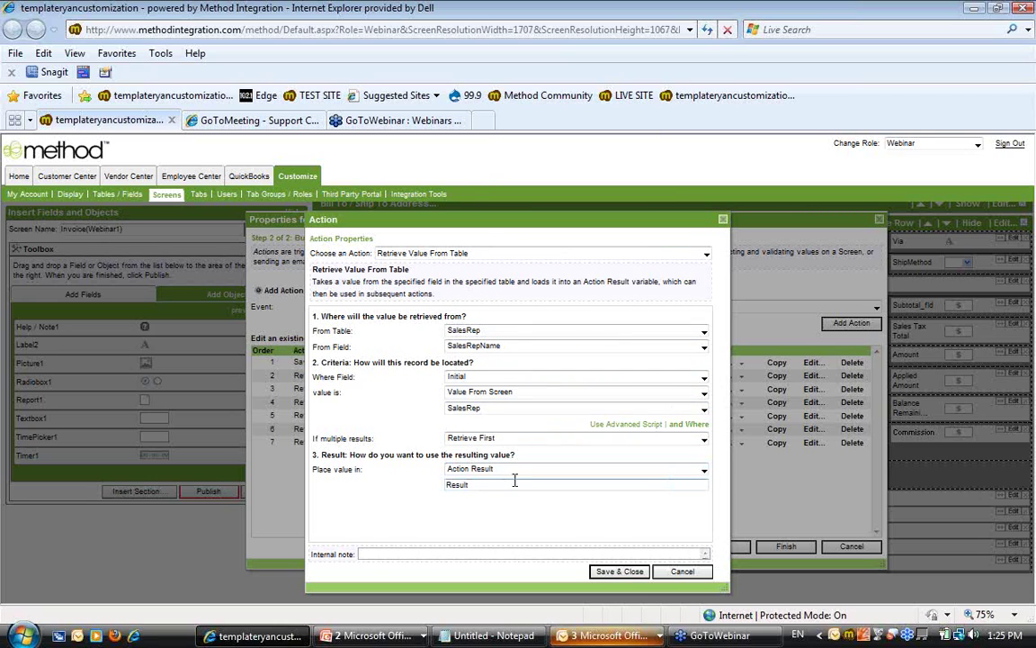
pyautogui.write('ame')
pyautogui.click(467, 554)
pyautogui.write('G')
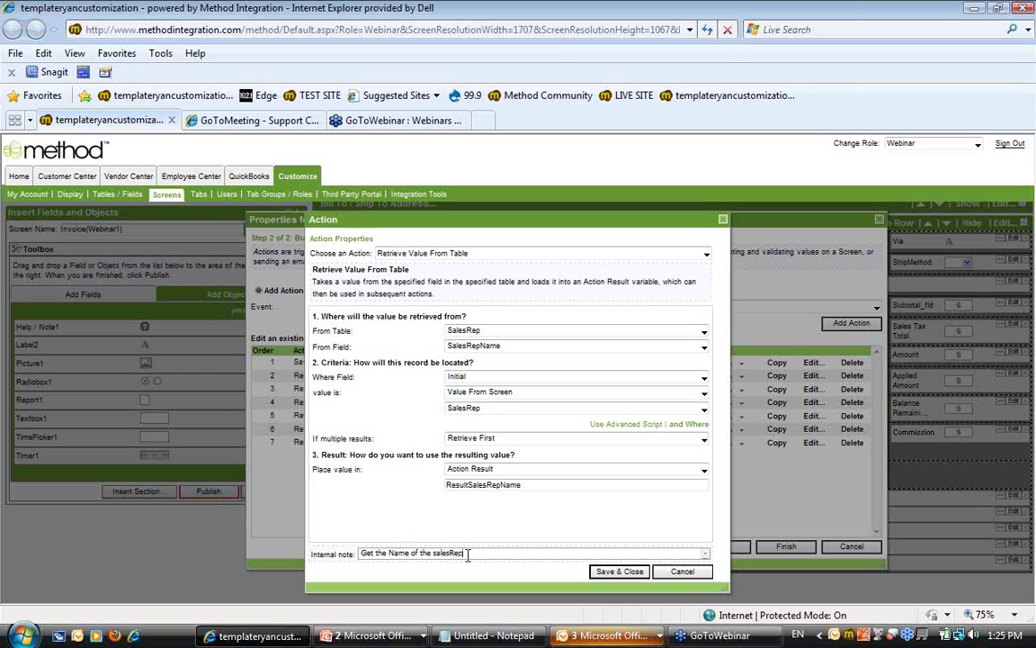
pyautogui.moveTo(470, 552); pyautogui.dragTo(319, 555)
pyautogui.click(506, 549)
pyautogui.moveTo(329, 554); pyautogui.dragTo(335, 554)
pyautogui.moveTo(495, 550); pyautogui.dragTo(322, 561)
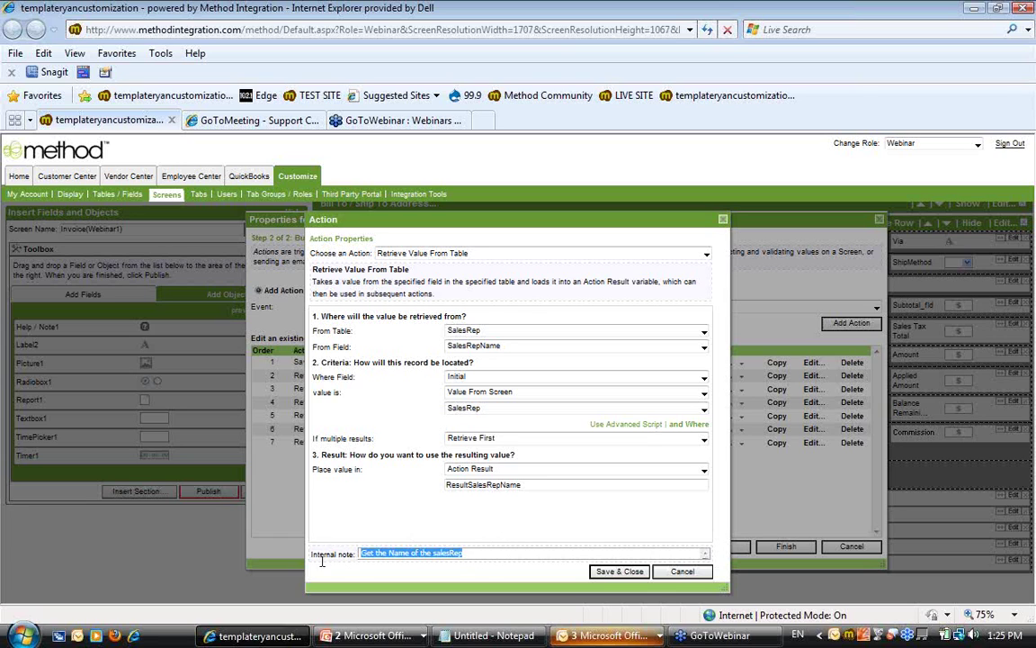
pyautogui.click(614, 572)
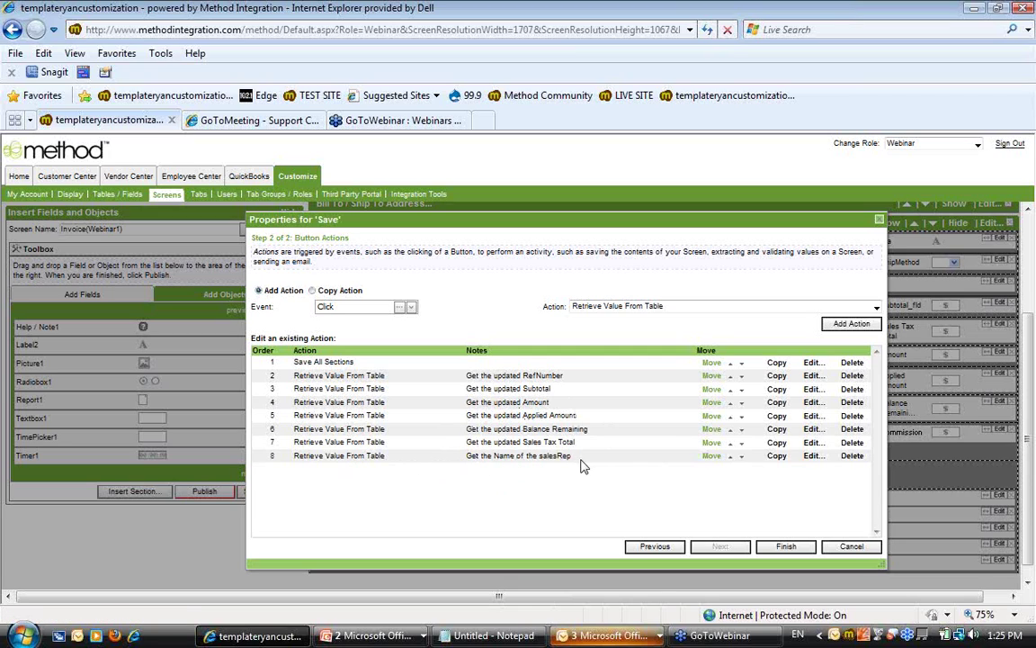
# Copy the "Get the Name of the salesRep" action as the basis for another Save button action
pyautogui.click(619, 307)
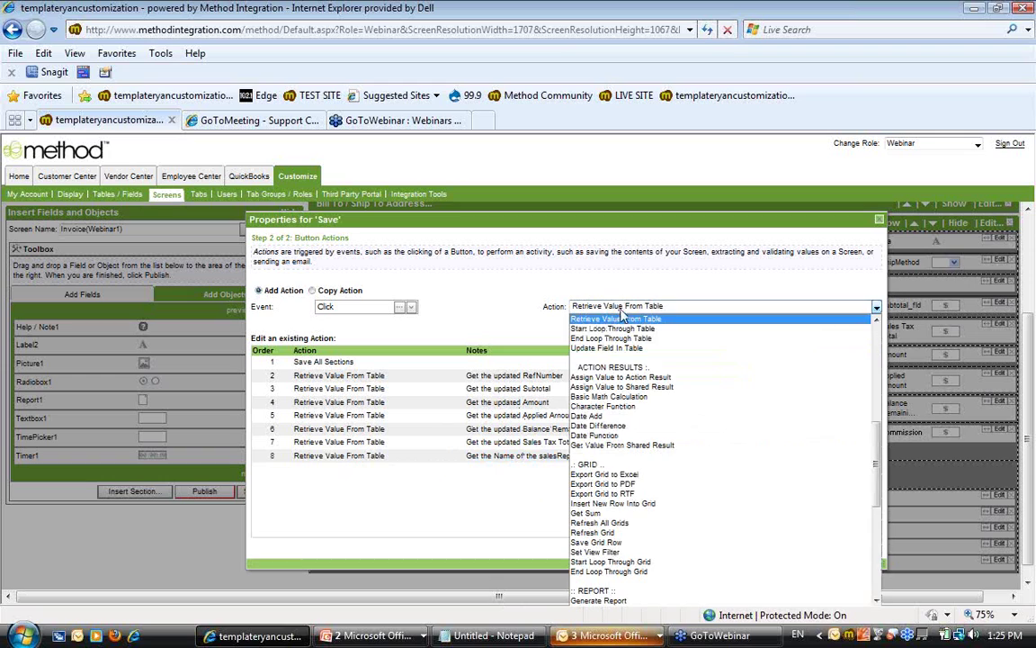
pyautogui.click(457, 422)
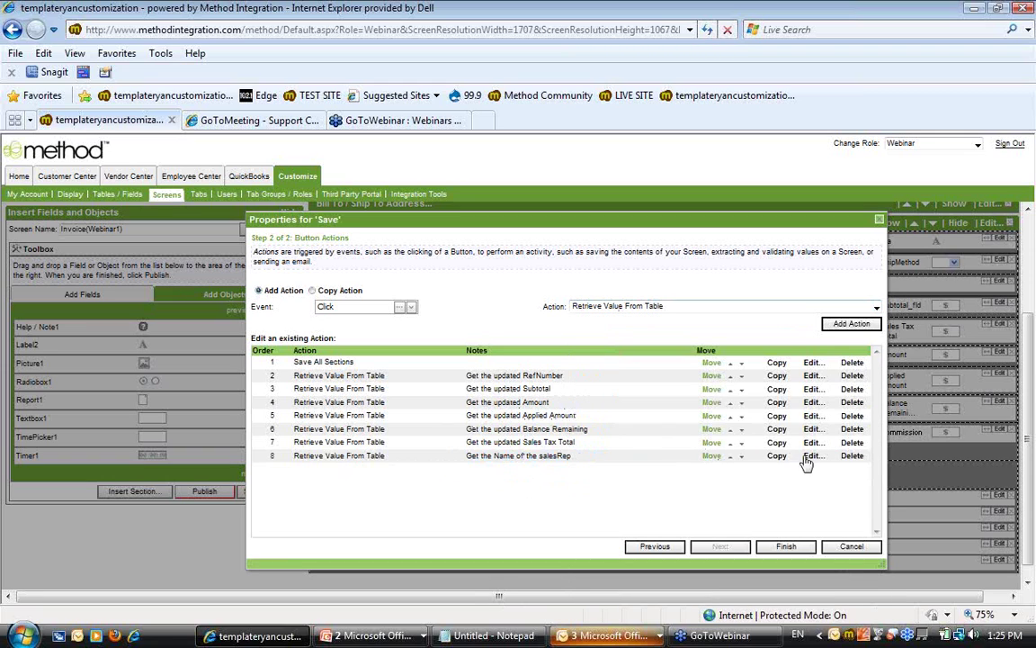
pyautogui.click(776, 455)
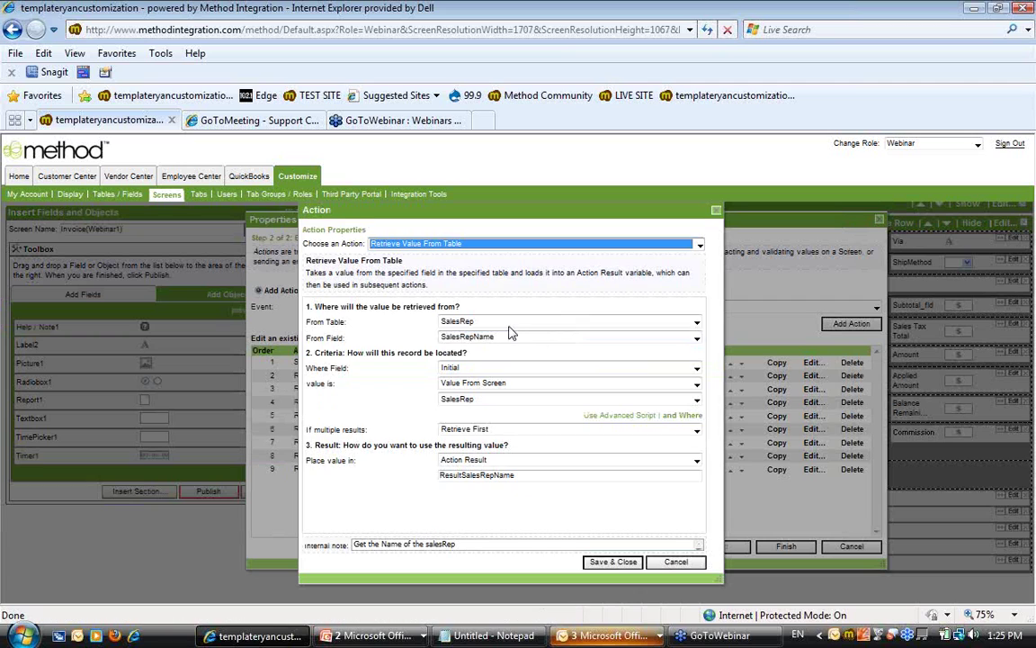
# Change the copied action to retrieve the Commission field from the Employee table
pyautogui.click(503, 324)
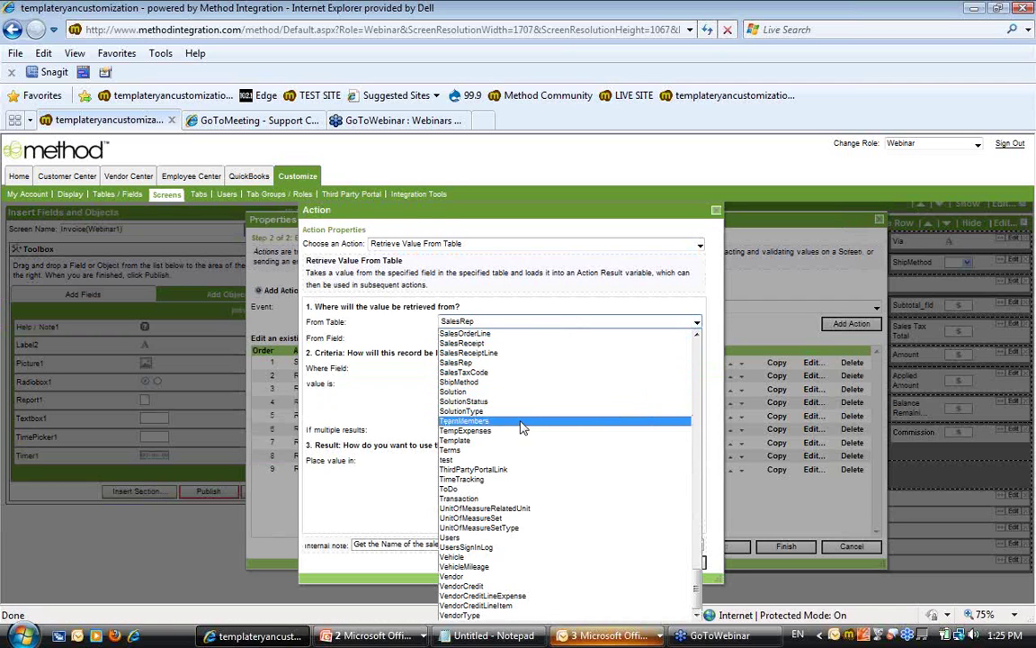
pyautogui.press('e')
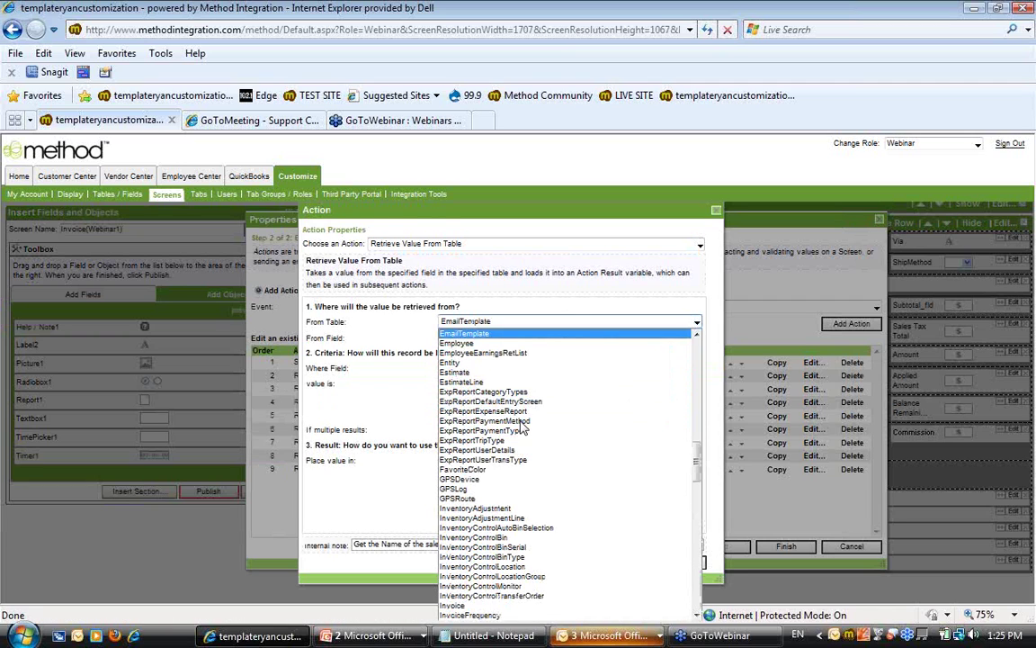
pyautogui.click(530, 345)
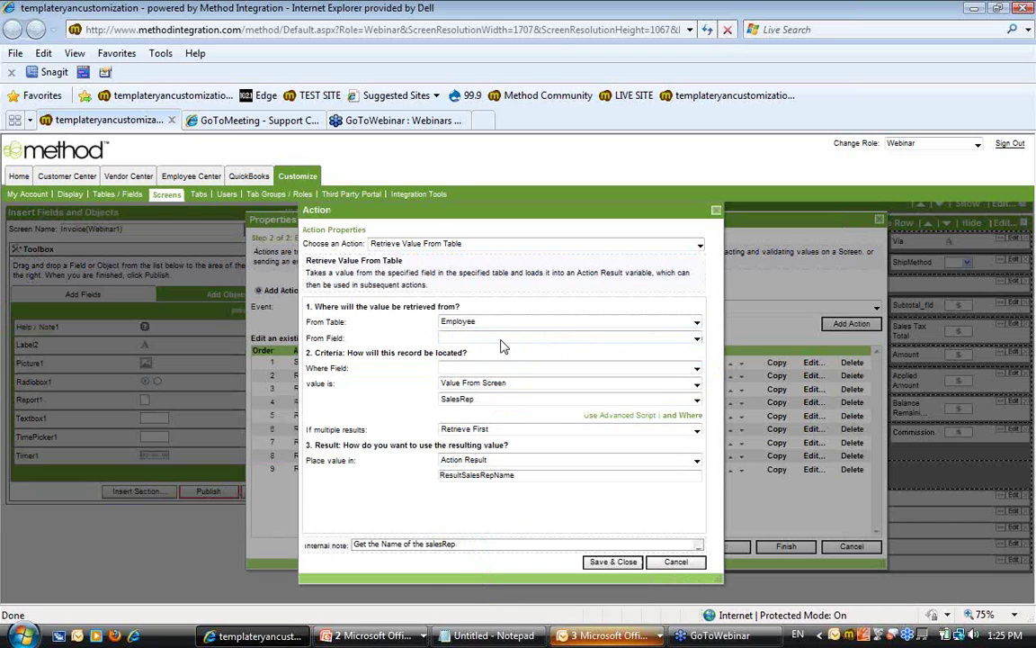
pyautogui.click(506, 339)
pyautogui.scroll(-3, 540, 387)
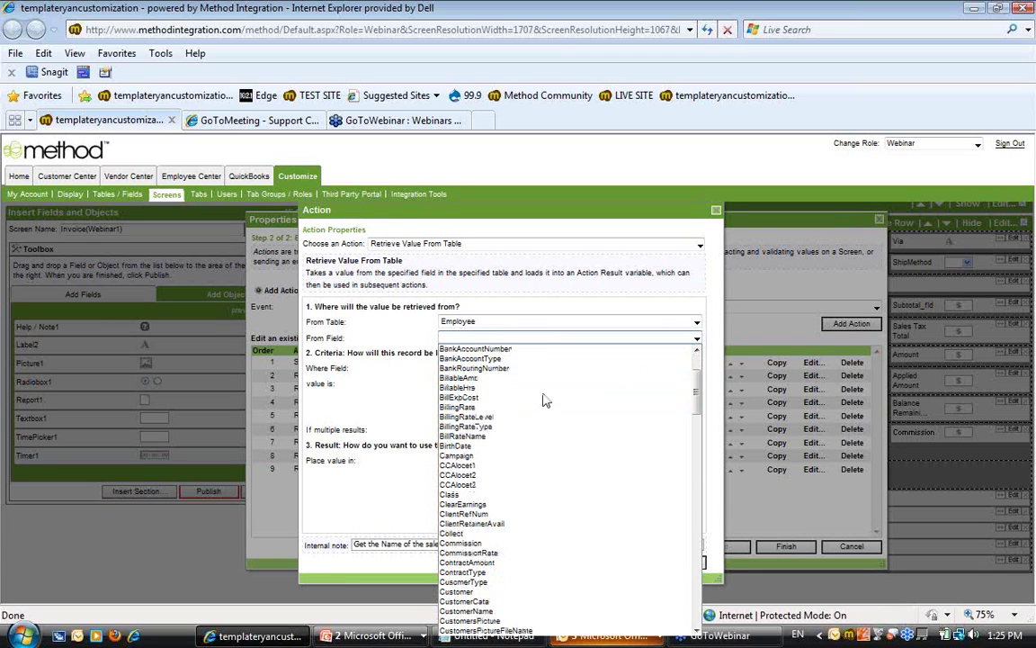
pyautogui.click(504, 542)
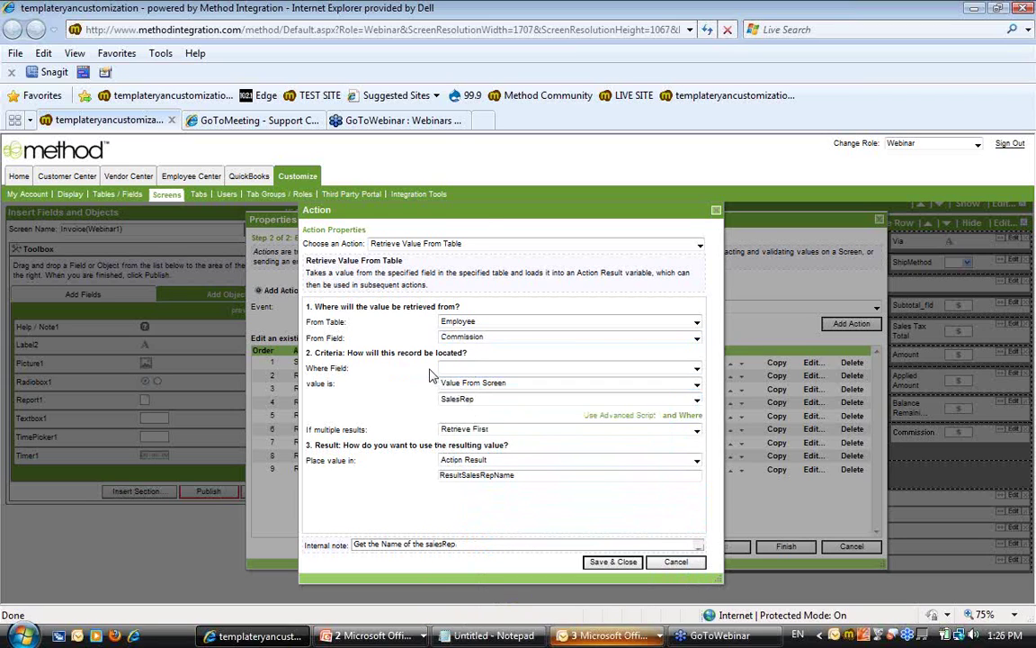
# Set the copied action's criteria to locate the employee record by the Customer field
pyautogui.click(697, 368)
pyautogui.scroll(-4, 593, 339)
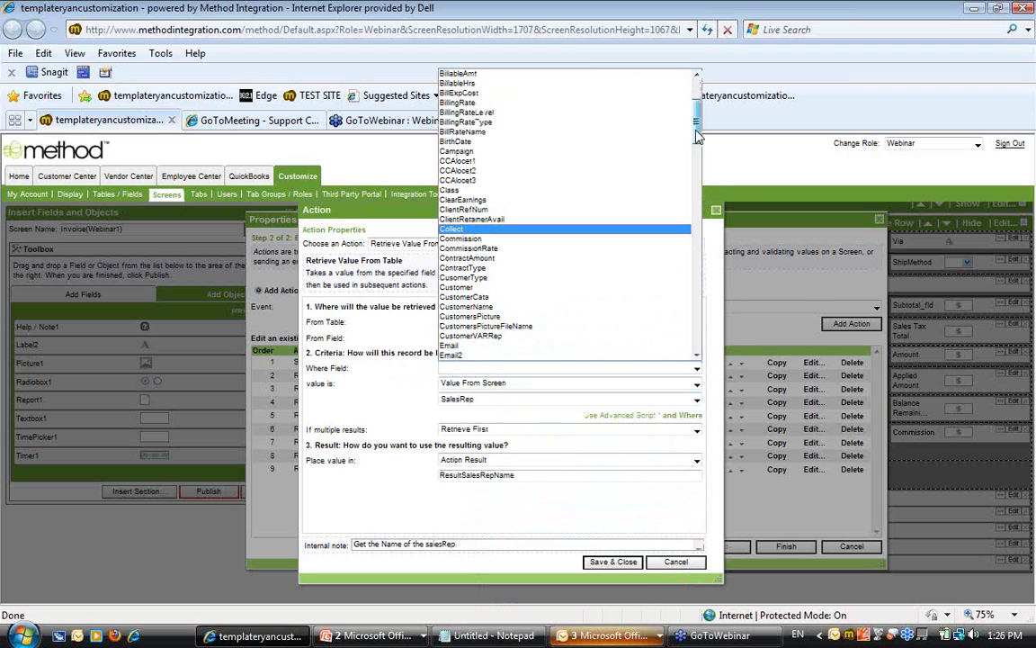
pyautogui.moveTo(698, 137)
pyautogui.mouseDown()
pyautogui.moveTo(697, 171)
pyautogui.moveTo(698, 159)
pyautogui.mouseUp()
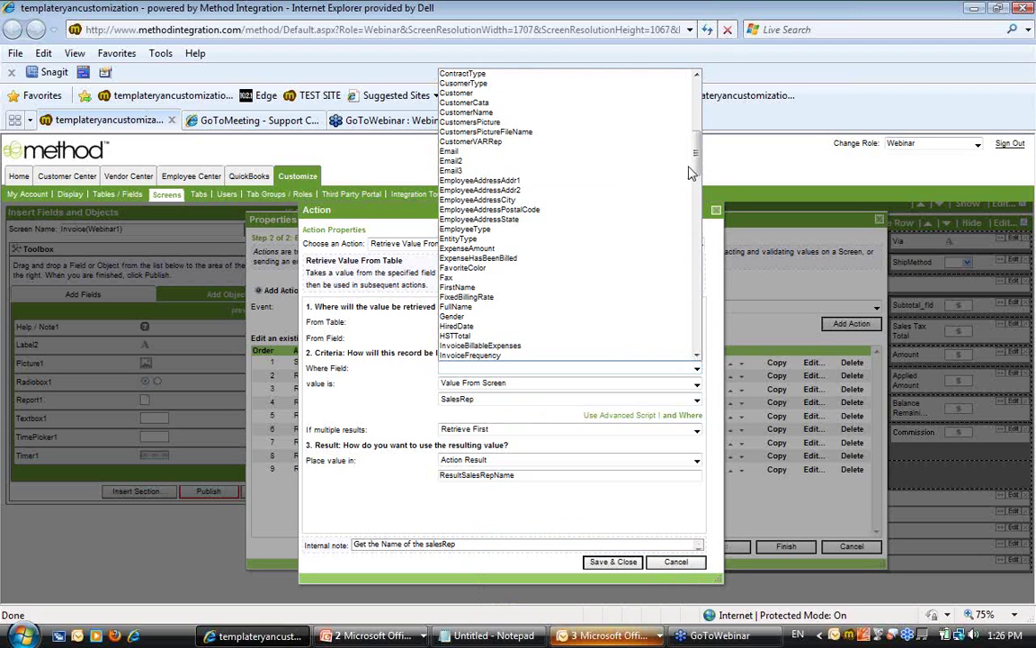
pyautogui.scroll(4, 608, 214)
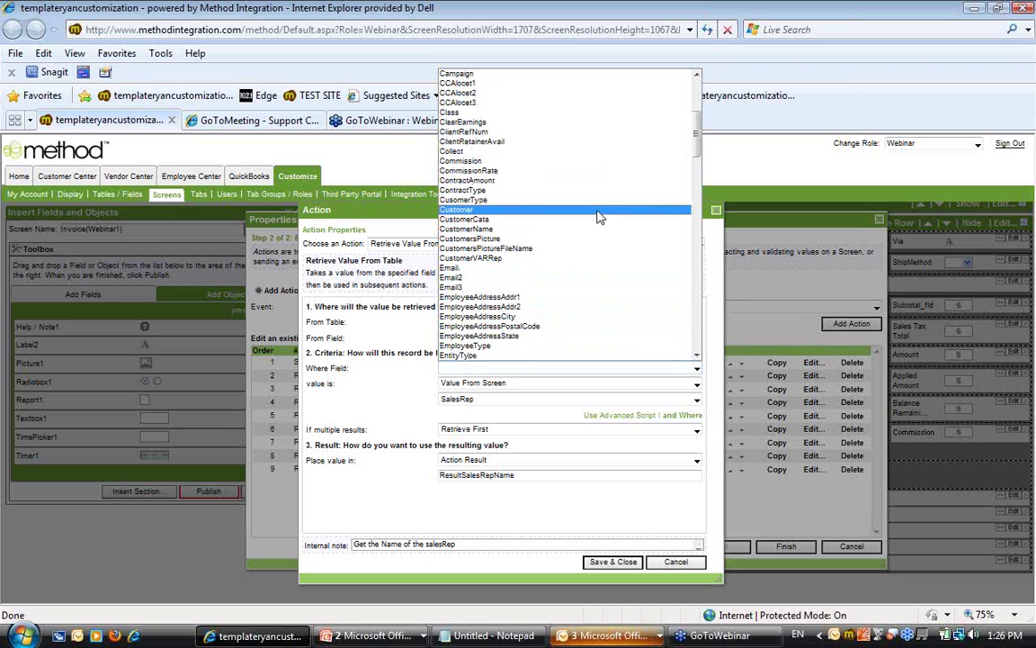
pyautogui.click(595, 210)
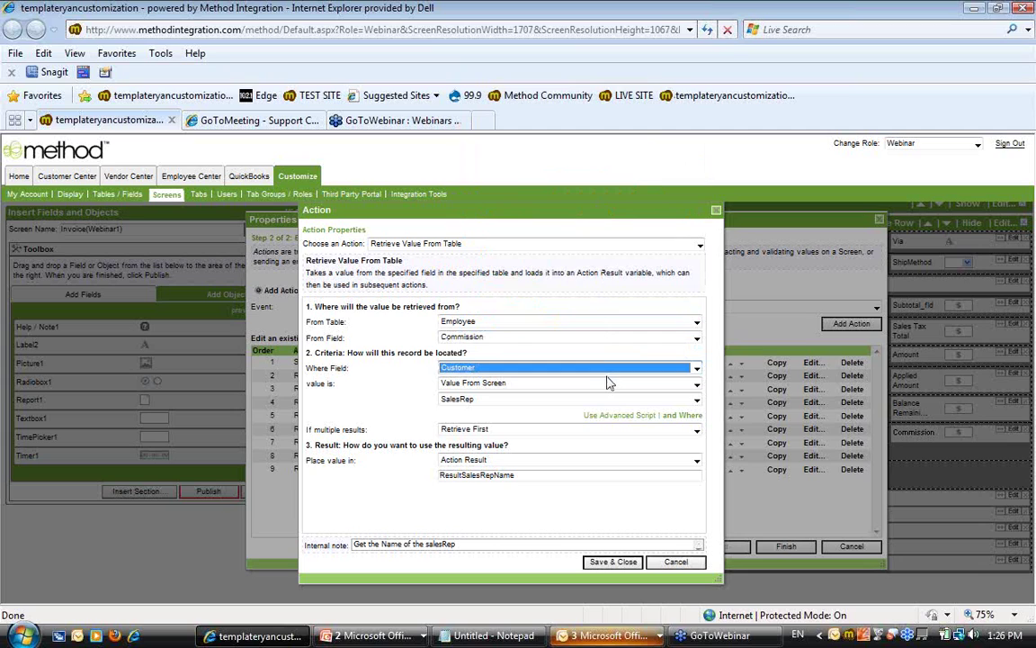
# Change the criteria's value source to Action Result and choose the stored result to match against
pyautogui.click(589, 400)
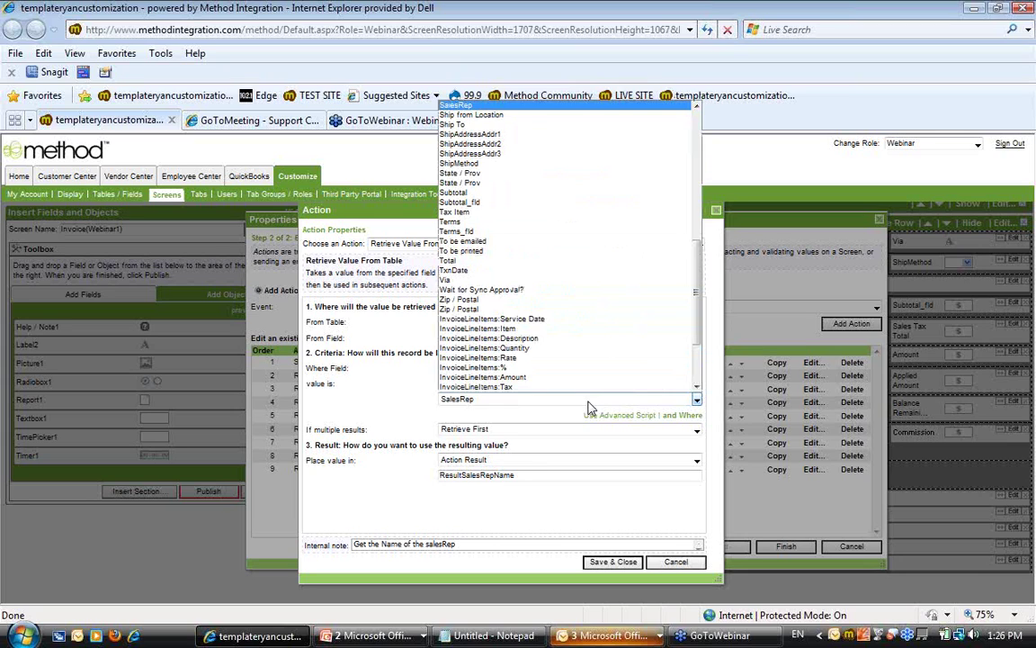
pyautogui.click(589, 402)
pyautogui.click(522, 383)
pyautogui.click(509, 406)
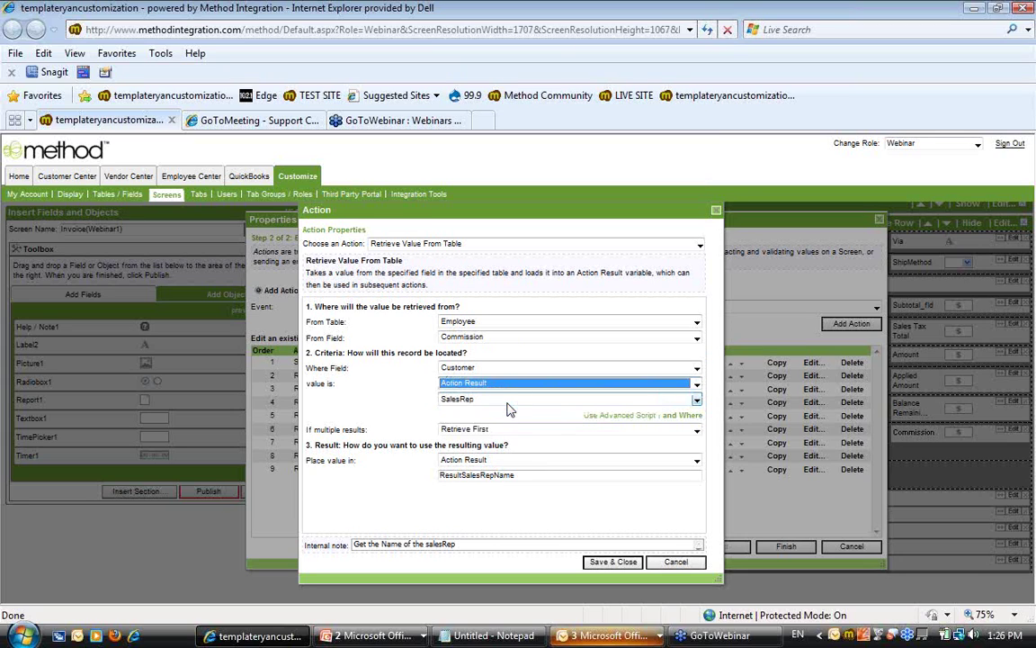
pyautogui.click(481, 400)
pyautogui.click(475, 421)
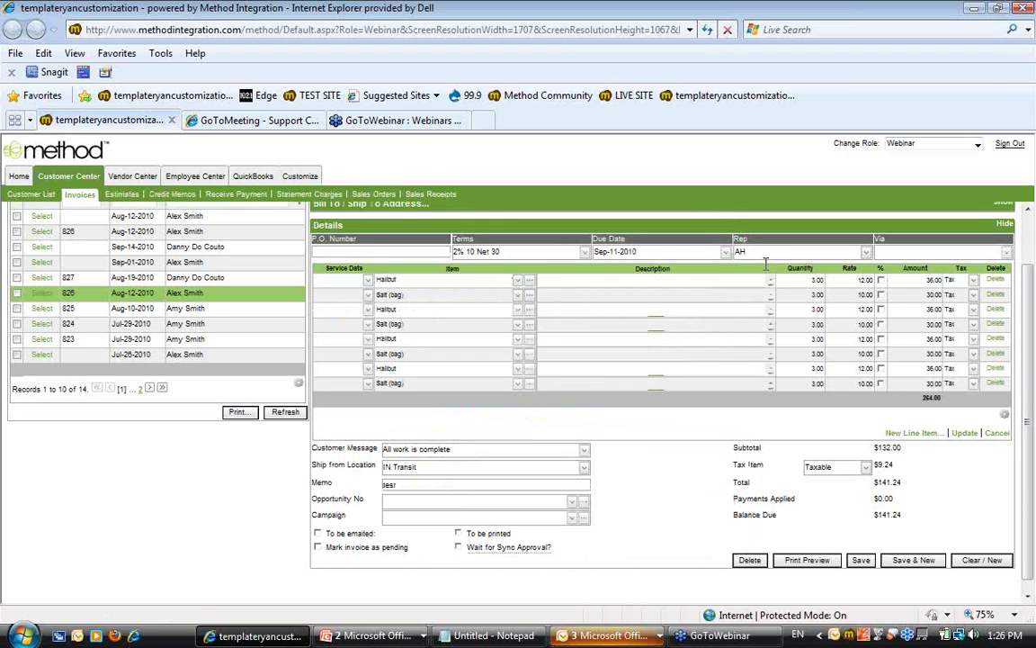
# Check the invoice's Rep field and the first employee's record in the Employee List, and return to the screen customization
pyautogui.click(763, 254)
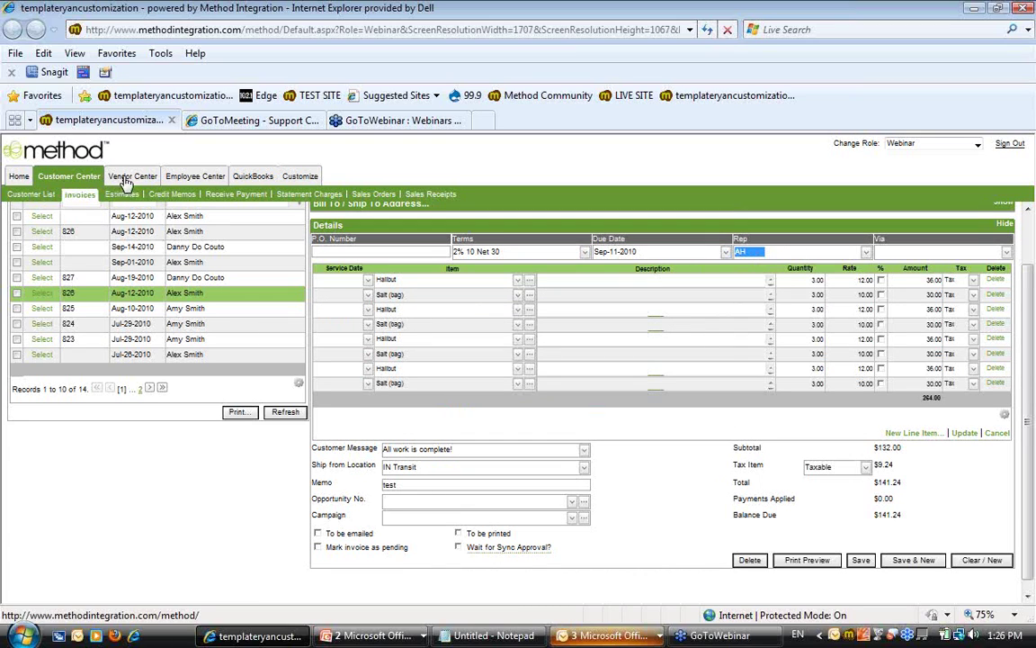
pyautogui.click(196, 179)
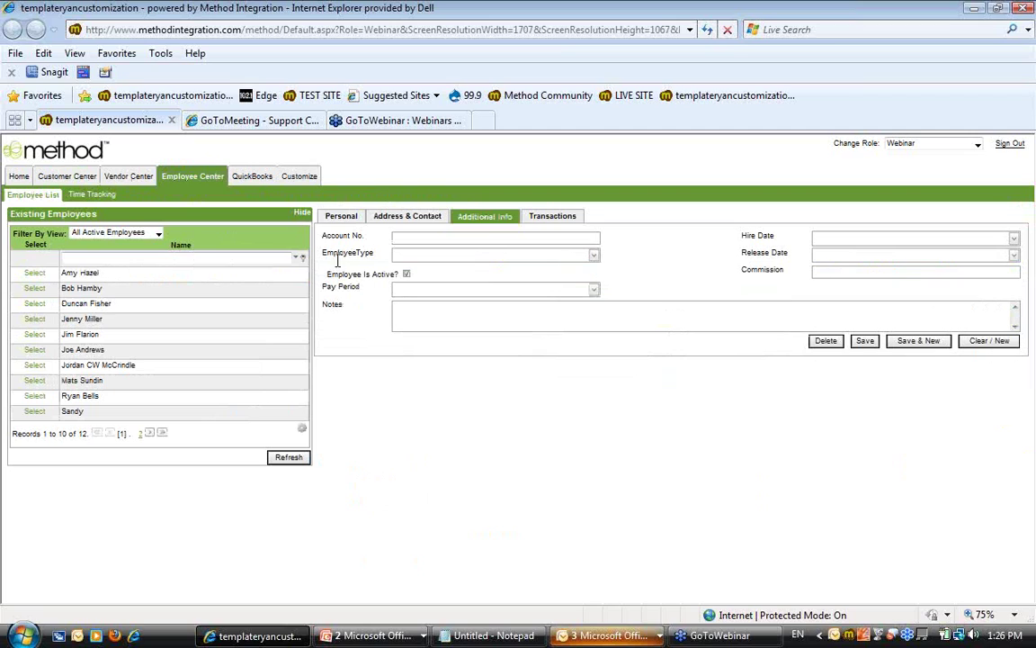
pyautogui.click(33, 275)
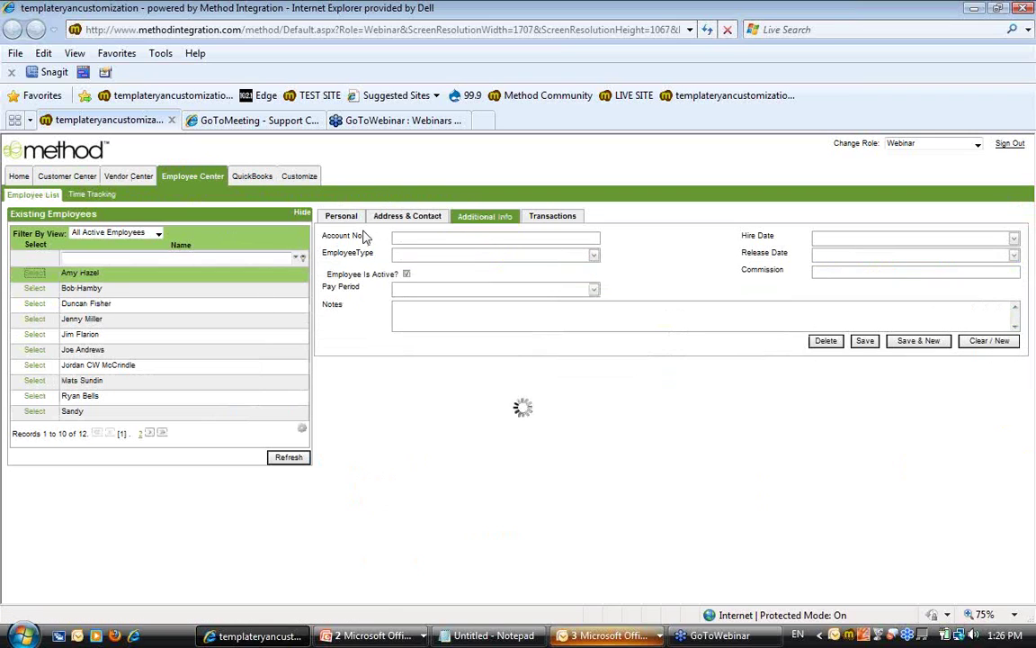
pyautogui.click(295, 177)
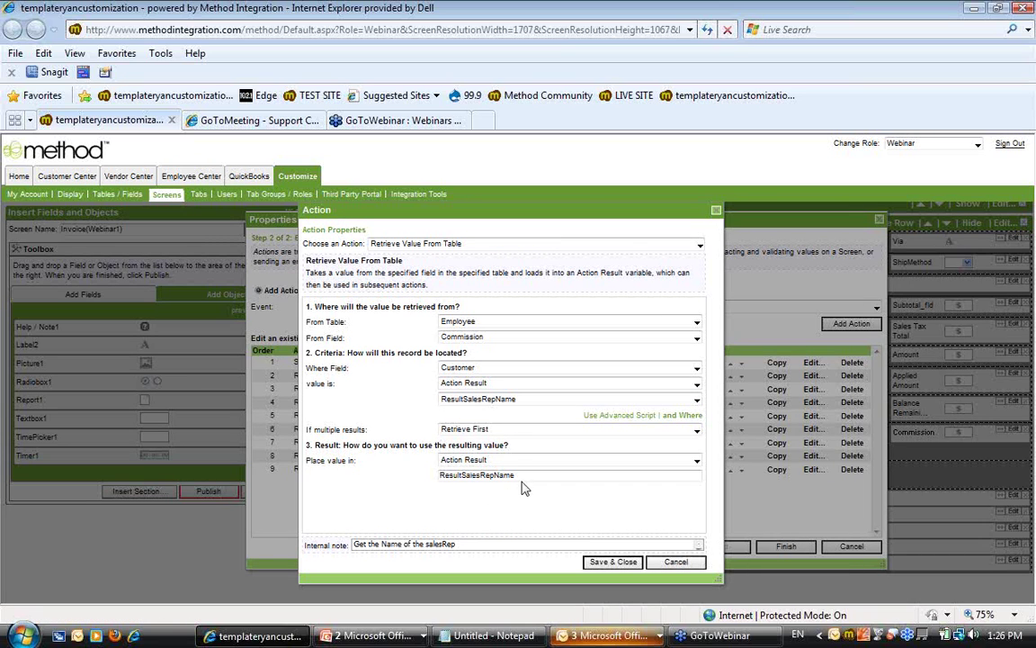
# Change the copied action's internal note to "Get the Commission Rate"
pyautogui.moveTo(516, 474); pyautogui.dragTo(410, 474)
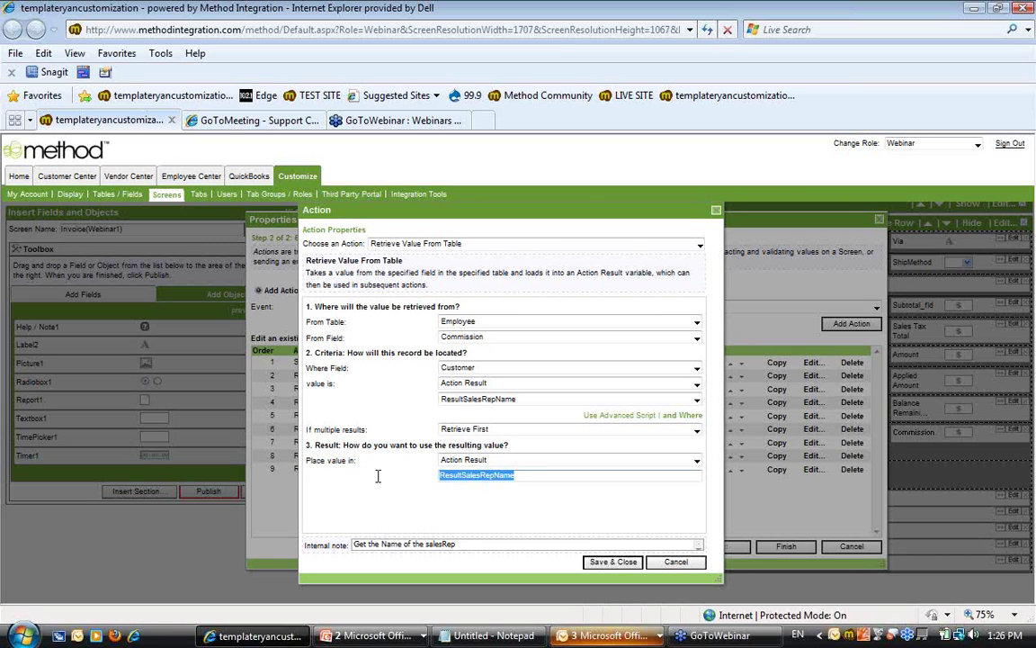
pyautogui.moveTo(546, 471); pyautogui.dragTo(424, 478)
pyautogui.moveTo(526, 474)
pyautogui.mouseDown()
pyautogui.moveTo(447, 472)
pyautogui.moveTo(551, 478)
pyautogui.moveTo(421, 478)
pyautogui.moveTo(527, 477)
pyautogui.mouseUp()
pyautogui.click(461, 489)
pyautogui.click(527, 474)
pyautogui.moveTo(457, 544); pyautogui.dragTo(412, 545)
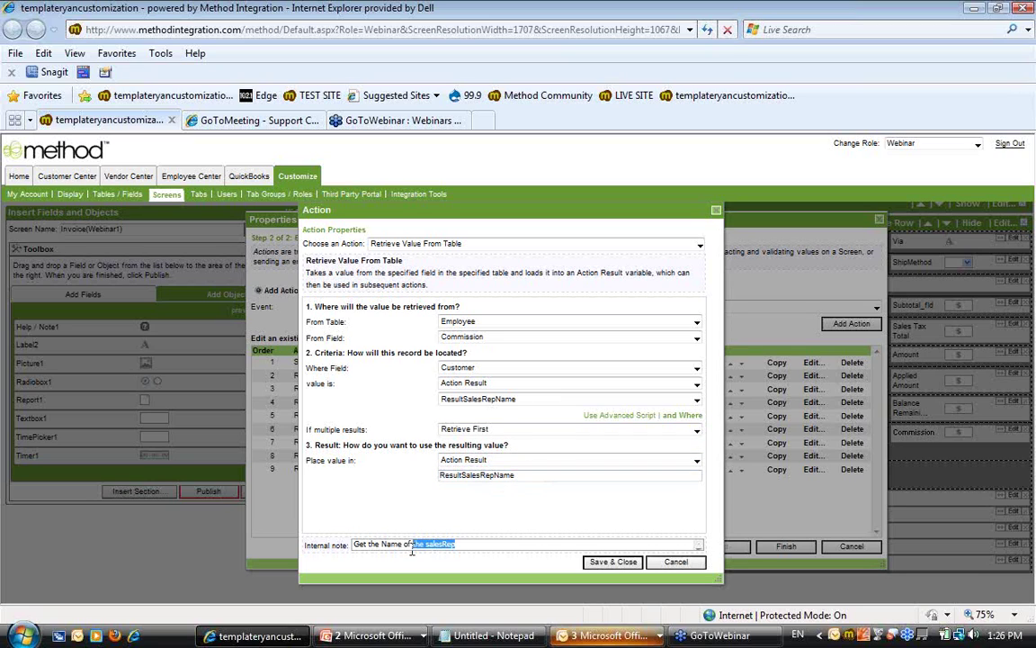
pyautogui.click(454, 544)
pyautogui.moveTo(456, 544); pyautogui.dragTo(380, 552)
pyautogui.press('BackSpace')
# Name the copied action's stored result ResultCommissionrate and save the action
pyautogui.click(516, 476)
pyautogui.moveTo(525, 473); pyautogui.dragTo(464, 486)
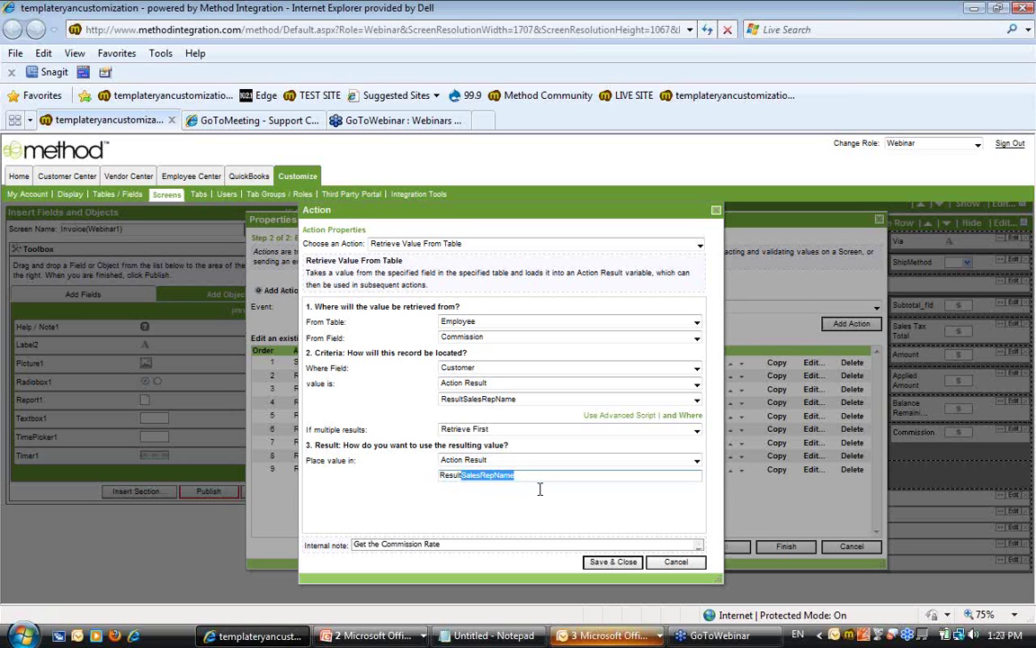
pyautogui.write('Commissionrate')
pyautogui.click(612, 562)
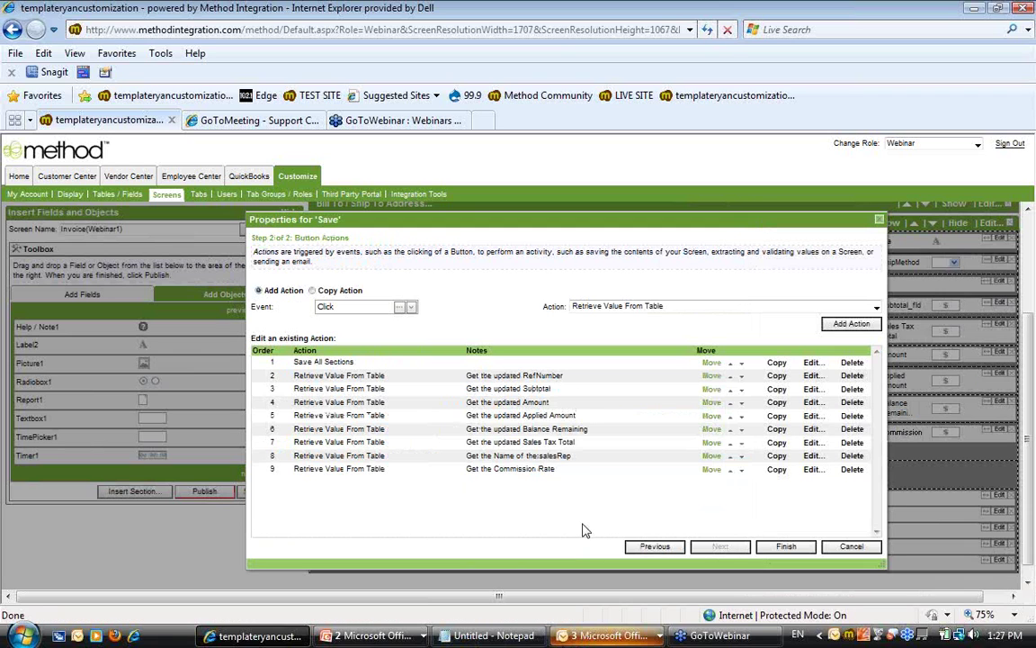
# Add a Basic Math Calculation action to the Save button, with Subtotal_fld from the screen as its first value
pyautogui.click(664, 306)
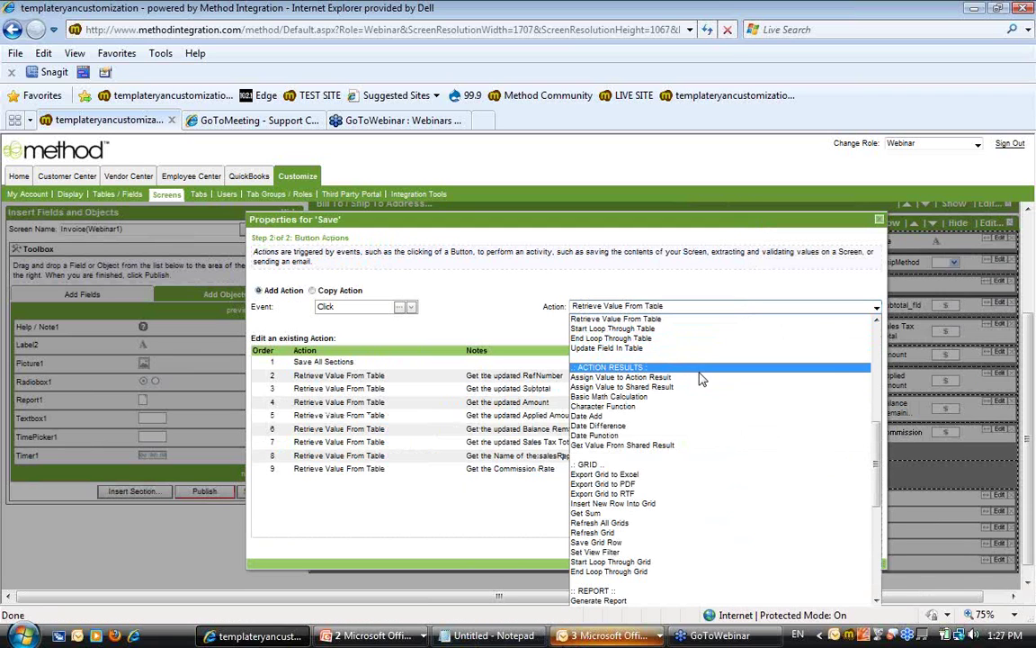
pyautogui.click(697, 401)
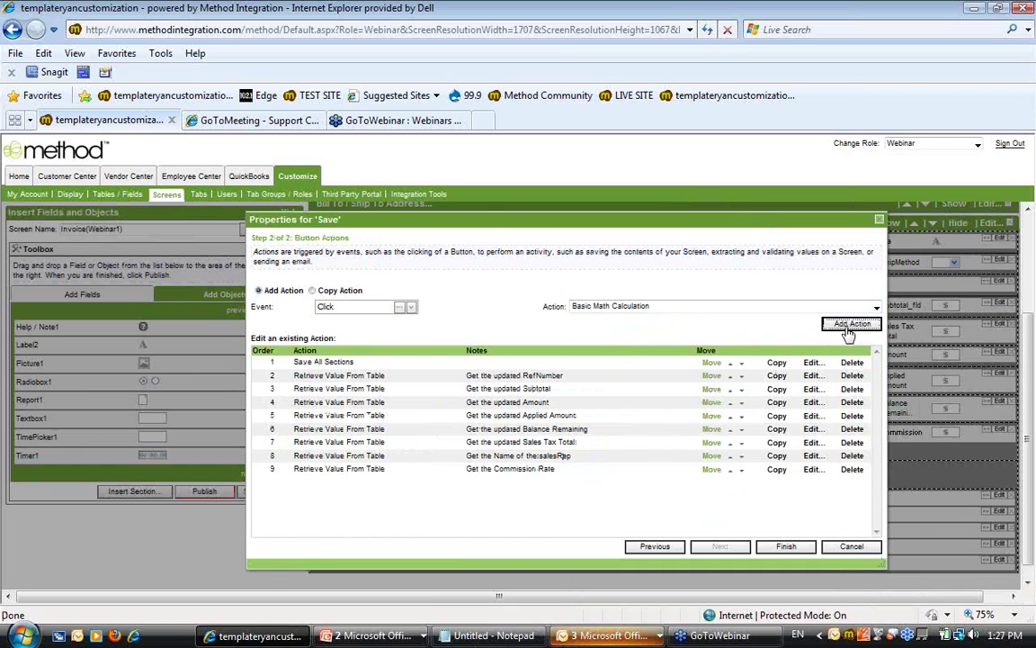
pyautogui.click(850, 324)
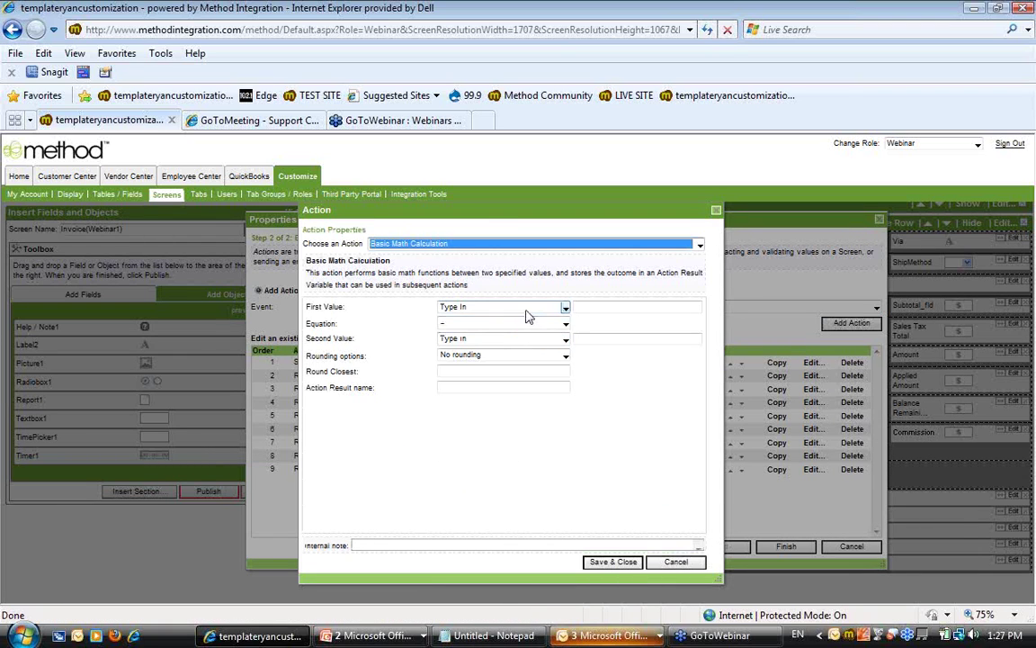
pyautogui.click(548, 307)
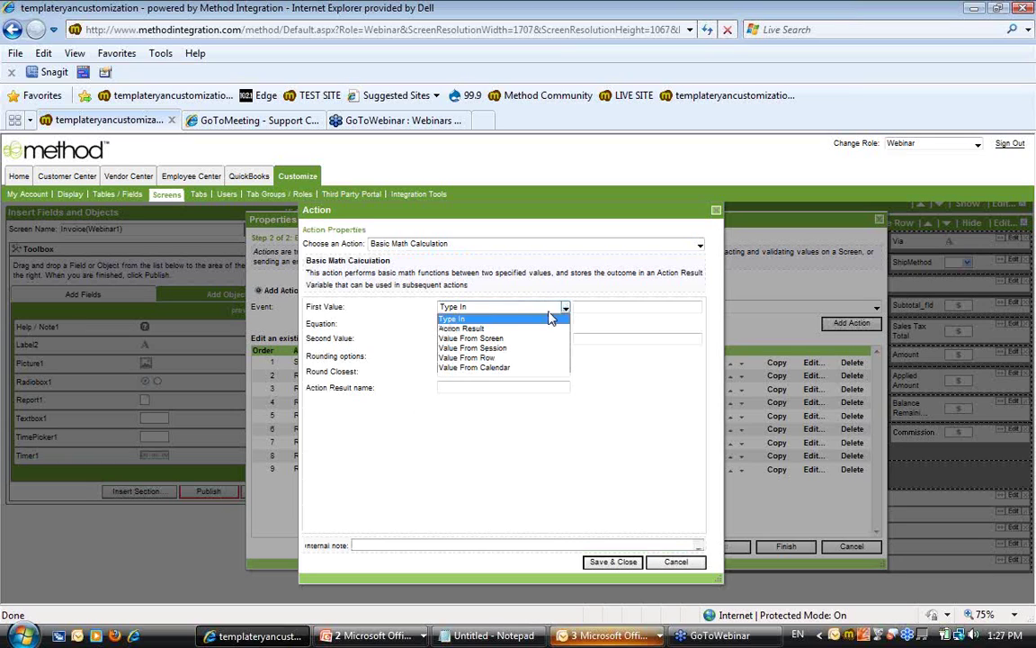
pyautogui.click(531, 339)
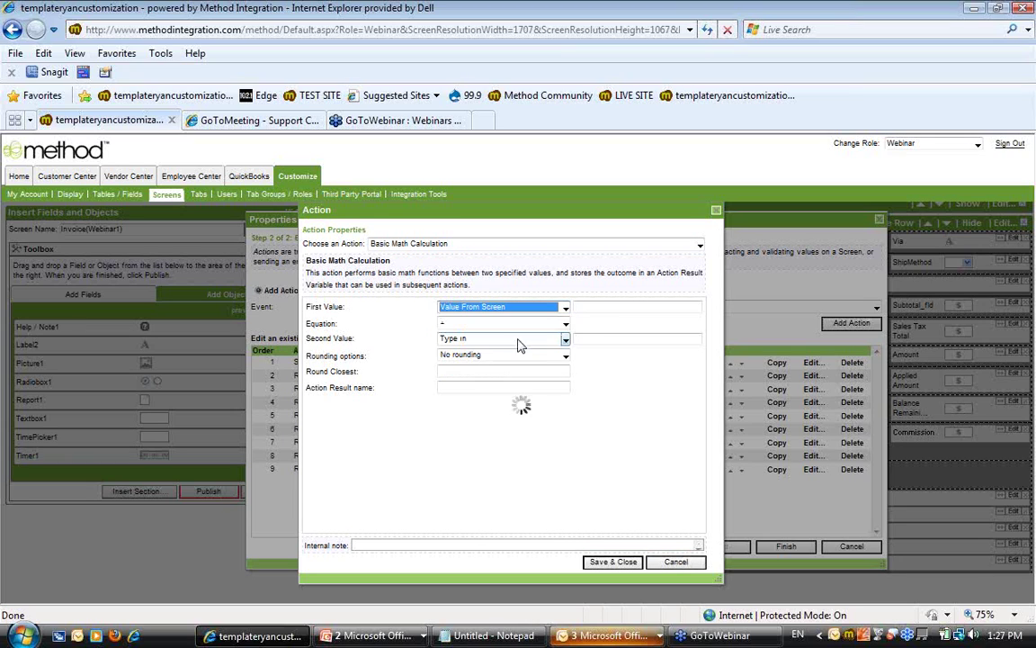
pyautogui.click(608, 312)
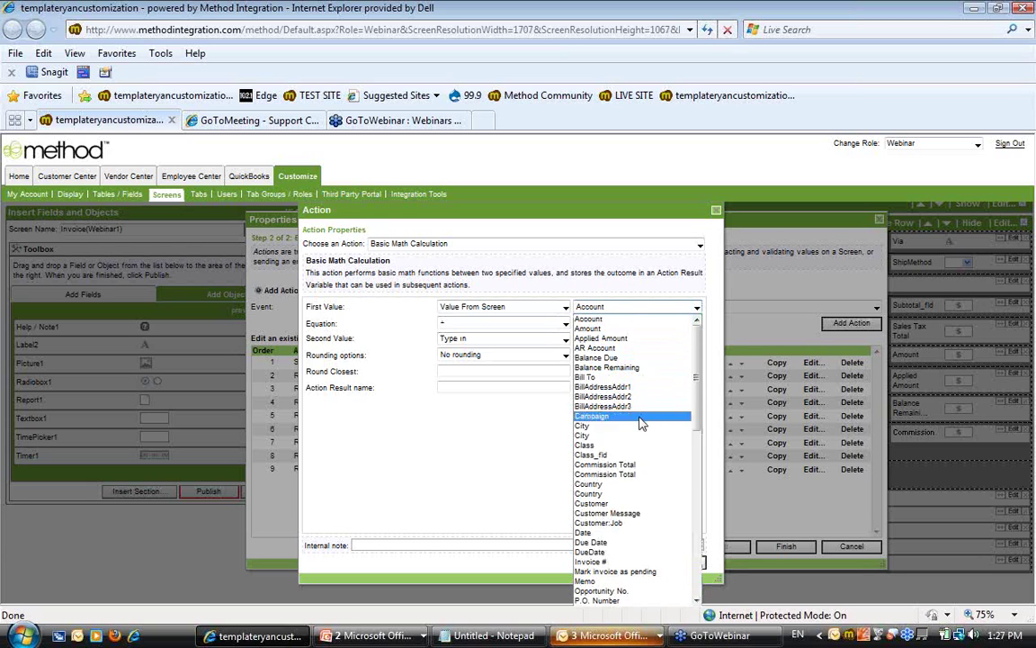
pyautogui.scroll(-5, 639, 422)
pyautogui.click(612, 503)
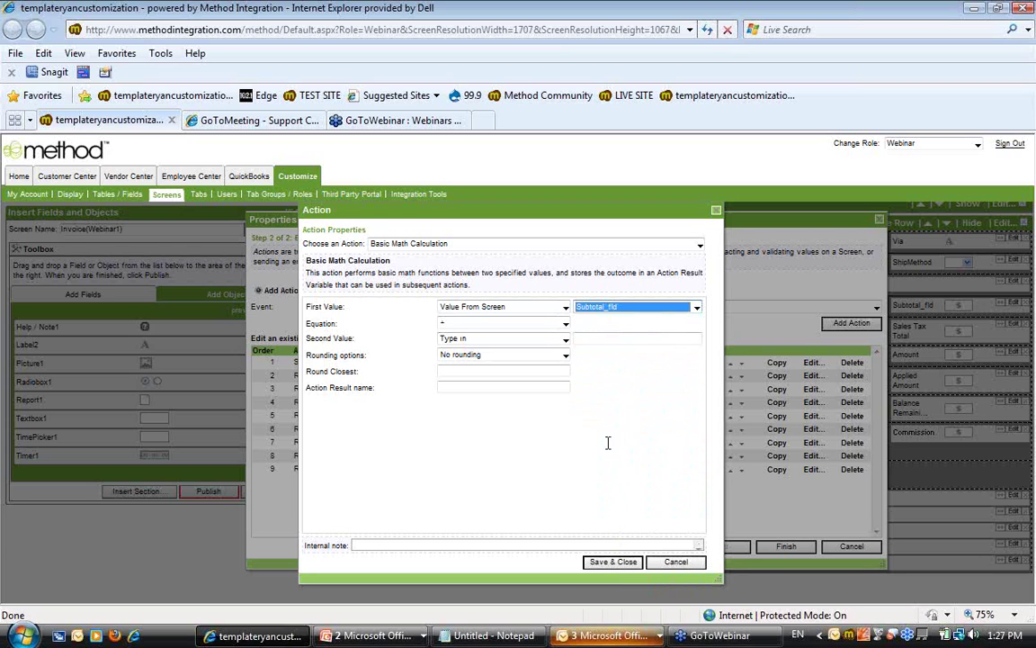
# Set the calculation to multiply (X) by the action result ResultCommissionrate and save the action
pyautogui.click(552, 327)
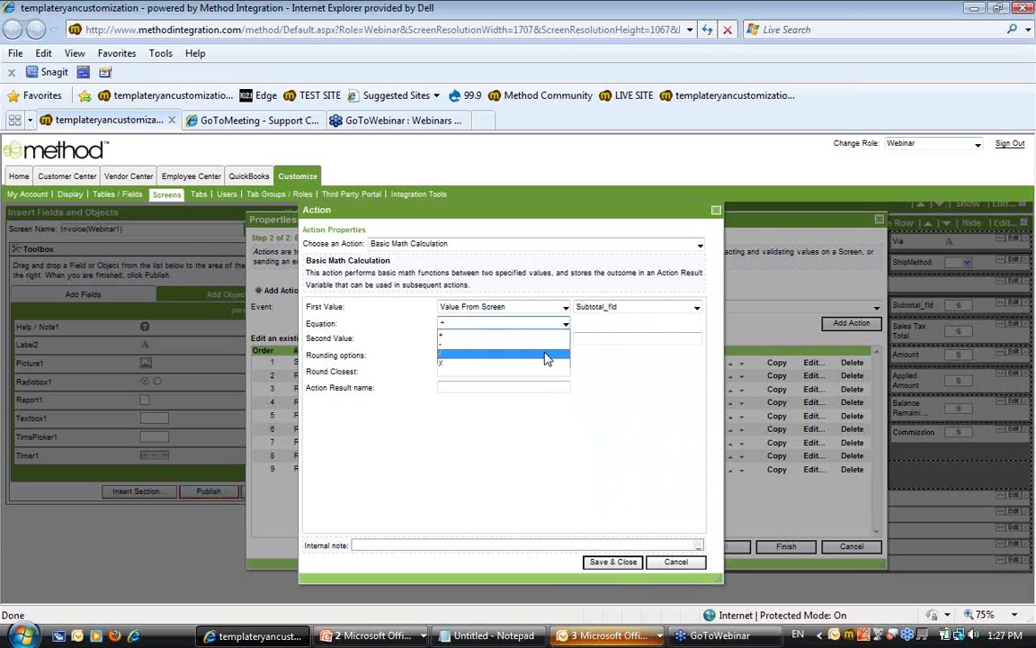
pyautogui.click(637, 388)
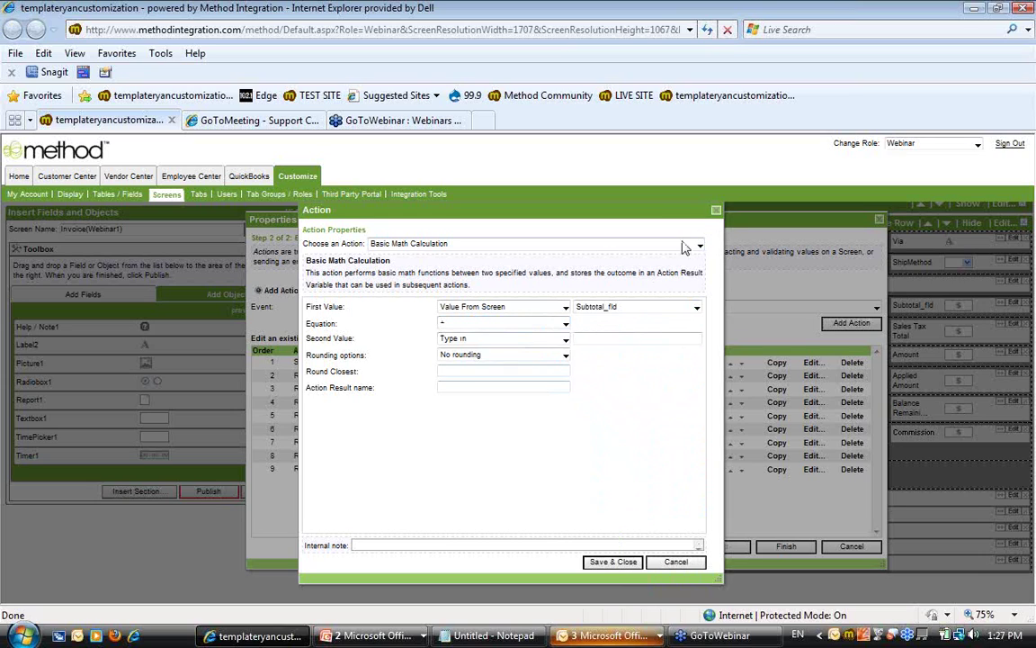
pyautogui.click(496, 324)
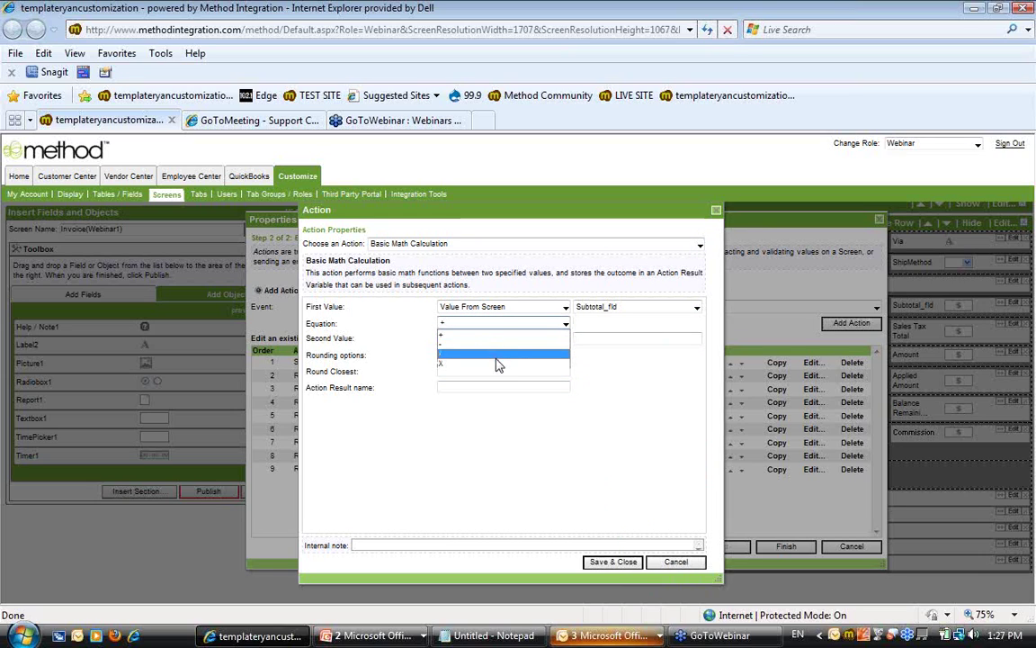
pyautogui.click(496, 371)
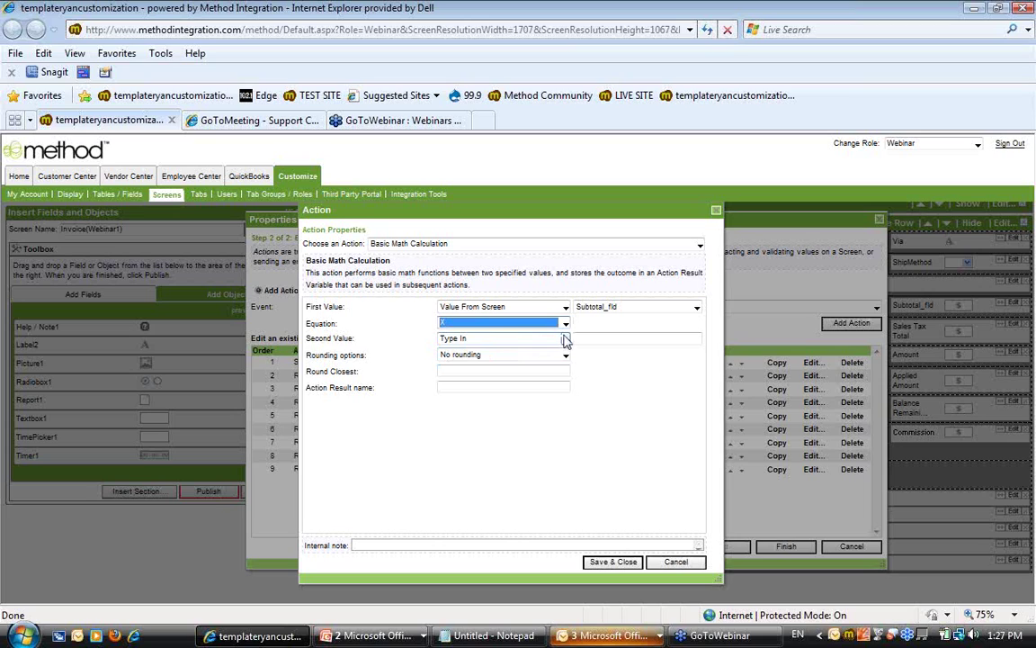
pyautogui.click(566, 340)
pyautogui.click(490, 359)
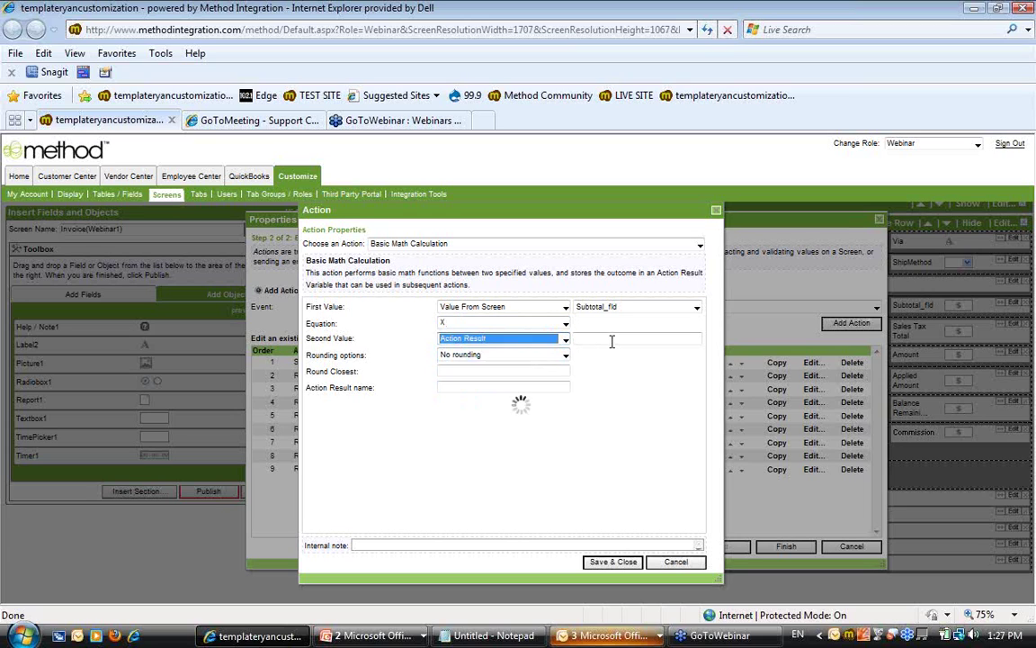
pyautogui.click(630, 340)
pyautogui.click(606, 367)
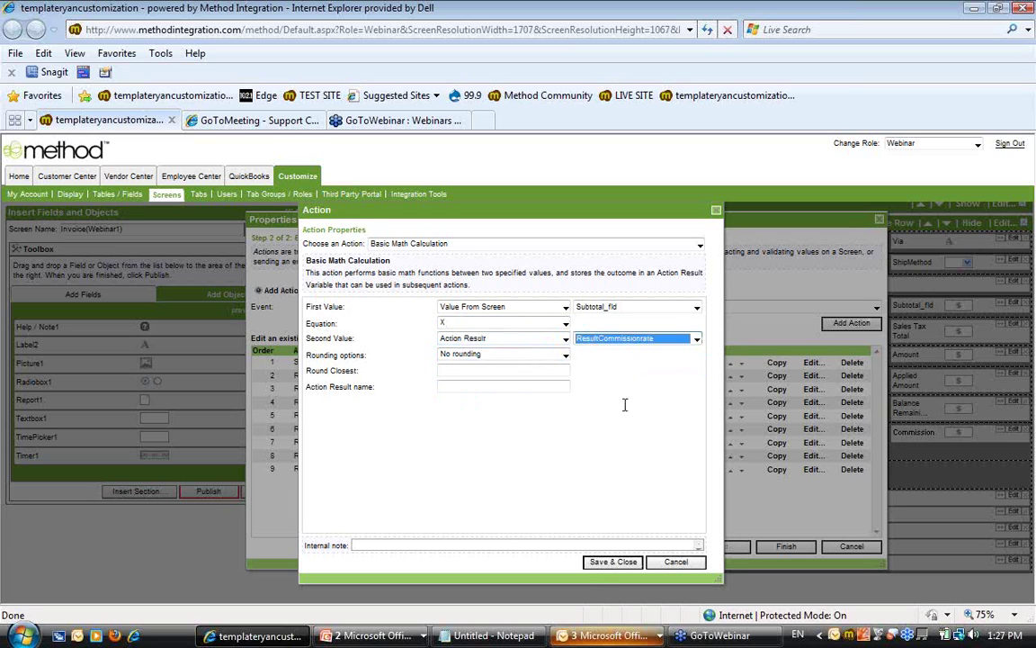
pyautogui.click(611, 561)
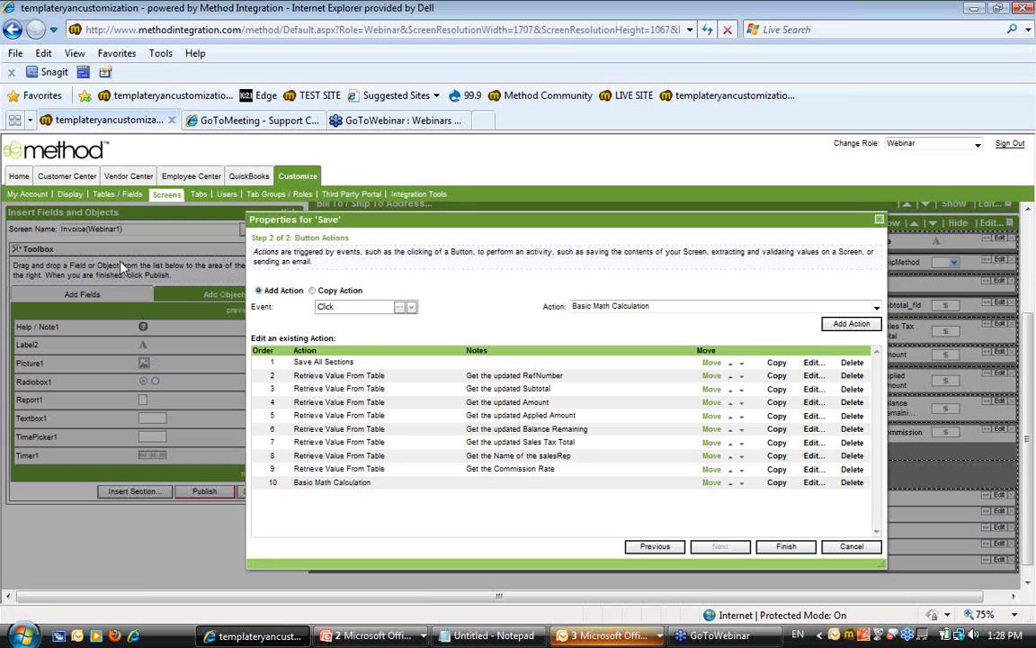
# Examine the Commission value in the selected employee's additional info
pyautogui.click(191, 175)
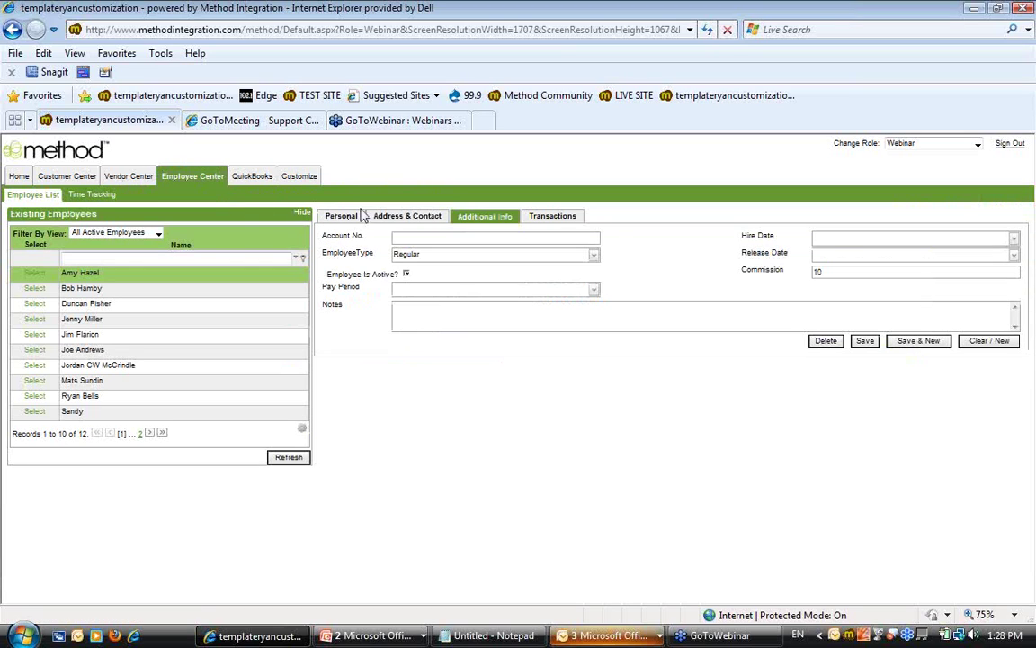
pyautogui.moveTo(809, 273); pyautogui.dragTo(740, 272)
pyautogui.click(190, 287)
pyautogui.doubleClick(830, 275)
pyautogui.click(771, 272)
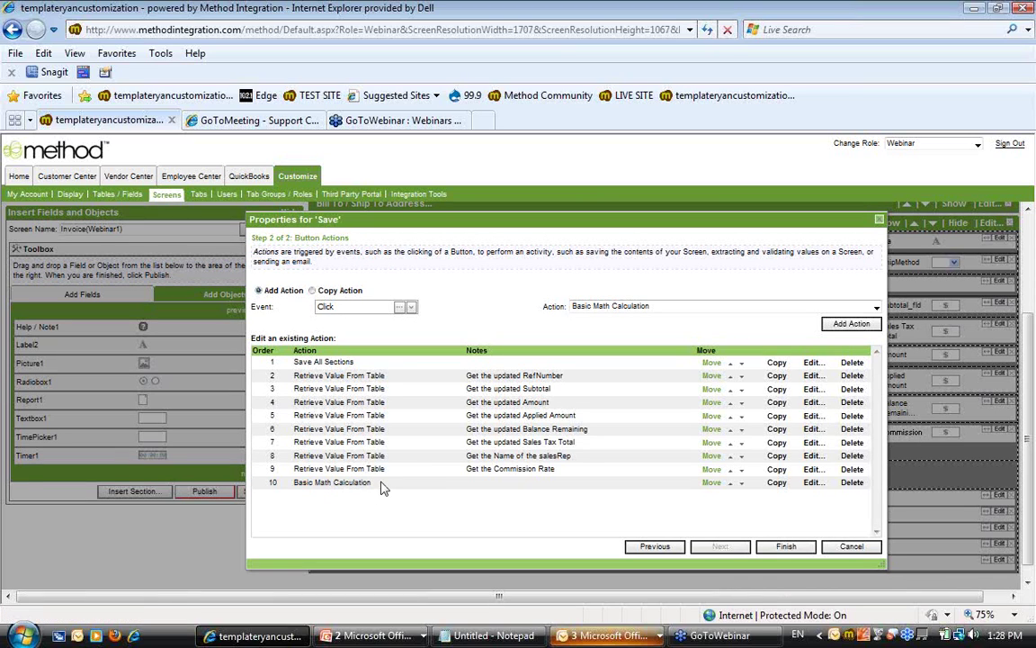
# Close the Save button's properties, then save and close the Invoice(Webinar1) screen, publishing its changes
pyautogui.click(879, 225)
pyautogui.click(266, 491)
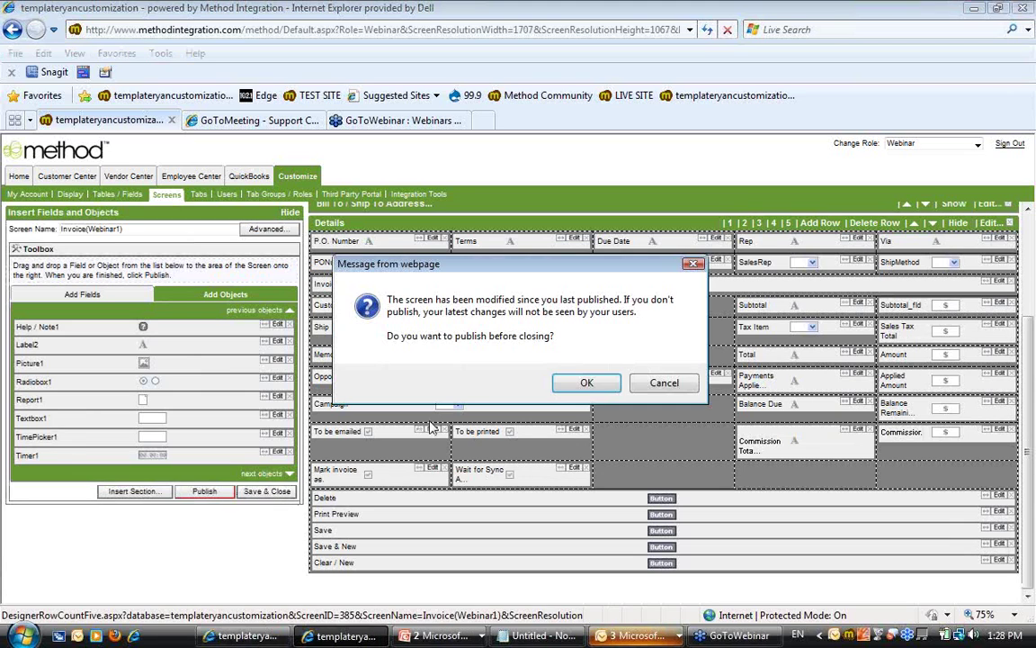
pyautogui.click(586, 384)
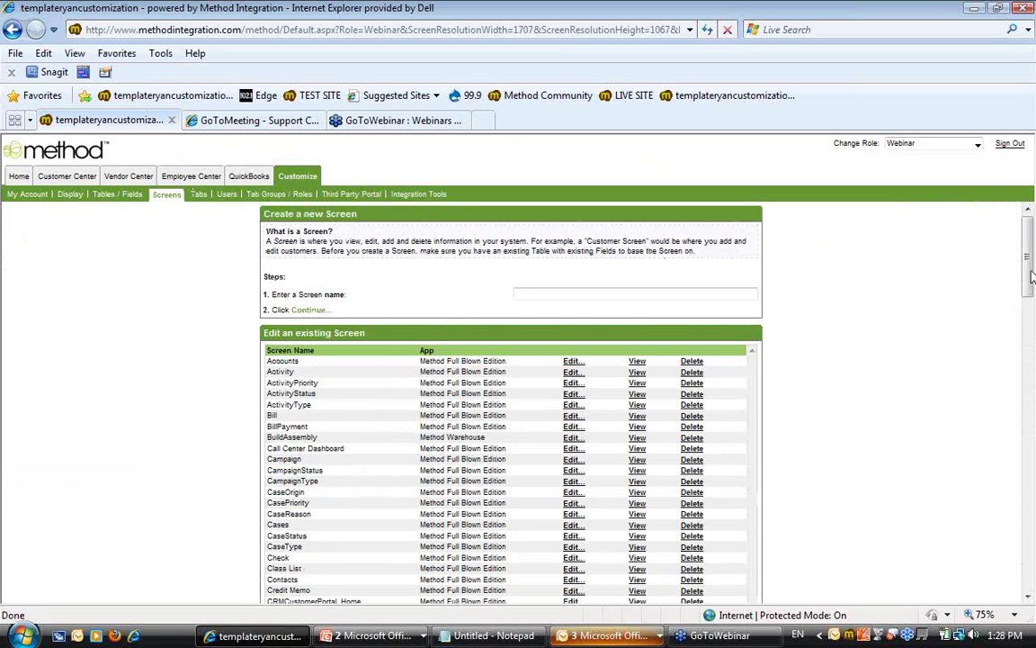
# Open the Invoice(webinar) screen for editing and show the actions of its Save button
pyautogui.moveTo(1029, 268); pyautogui.dragTo(1030, 491)
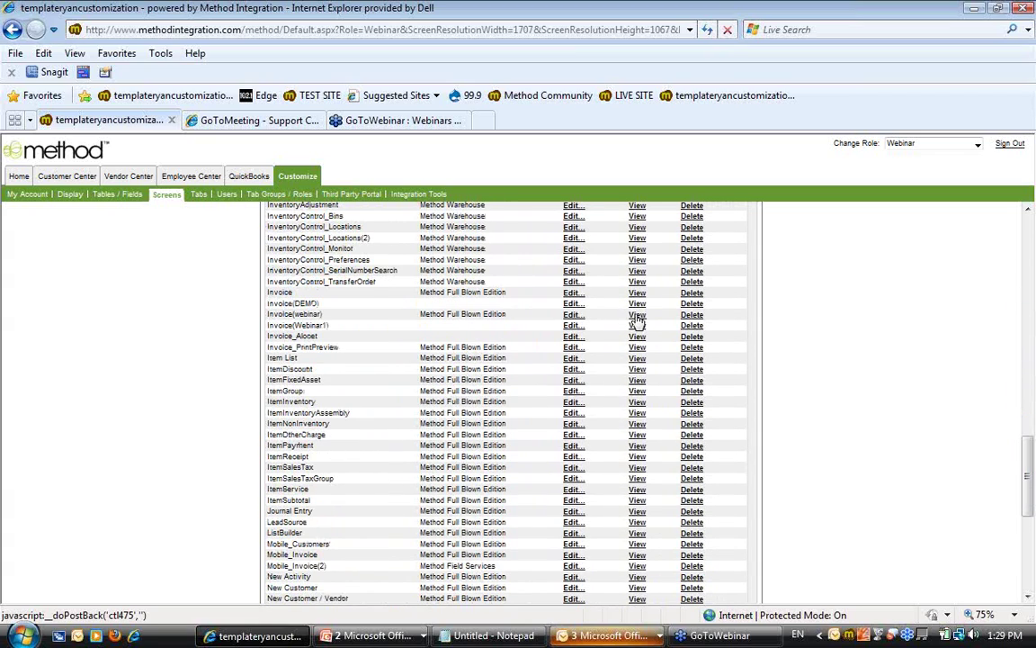
pyautogui.click(574, 317)
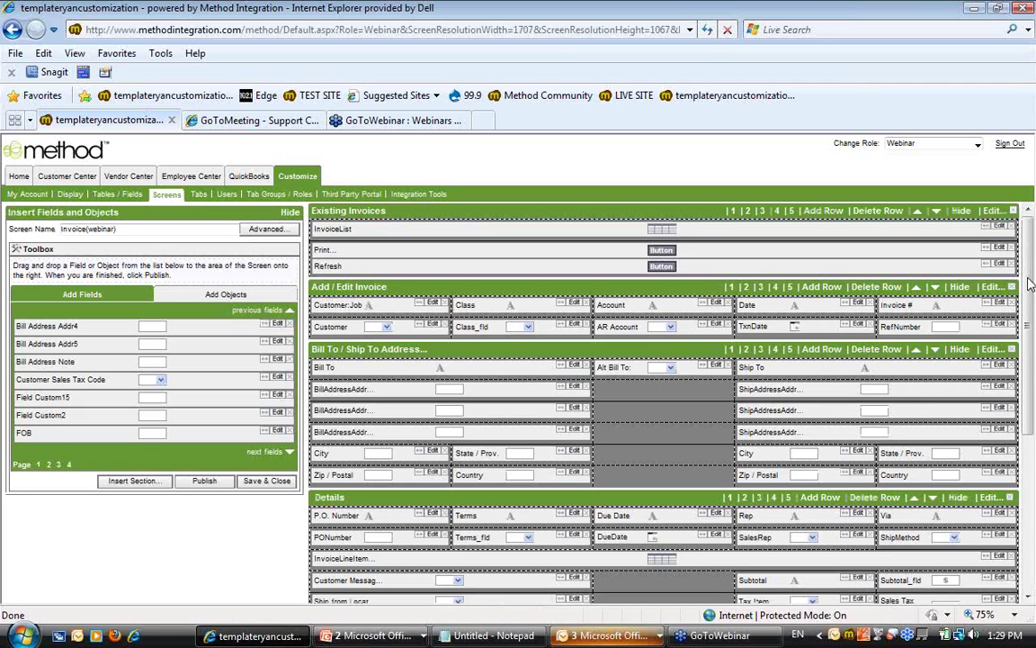
pyautogui.click(1030, 448)
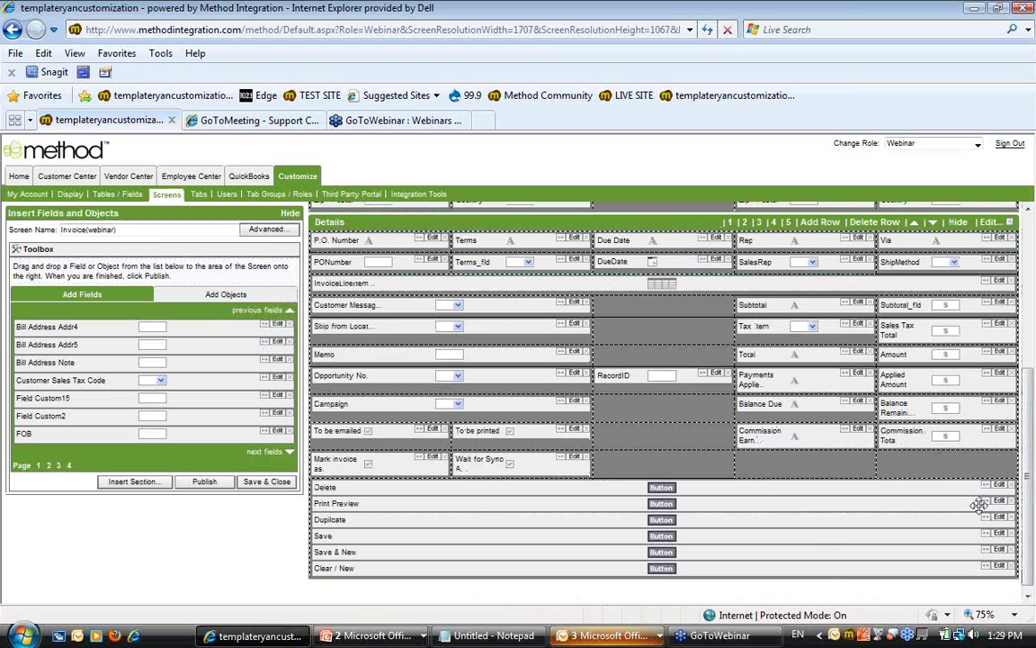
pyautogui.click(998, 534)
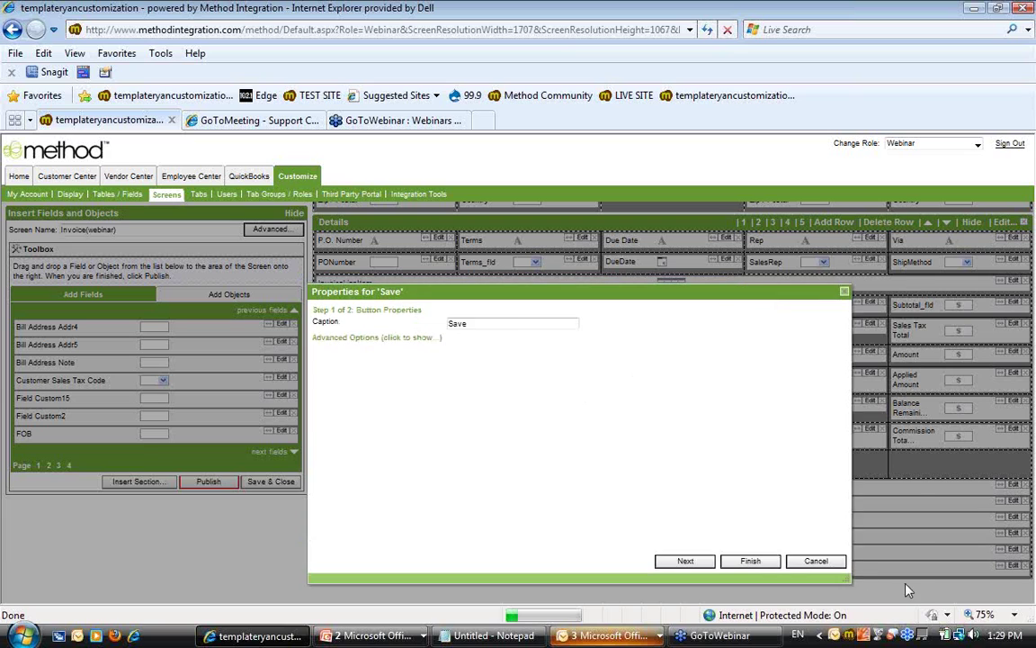
pyautogui.click(657, 481)
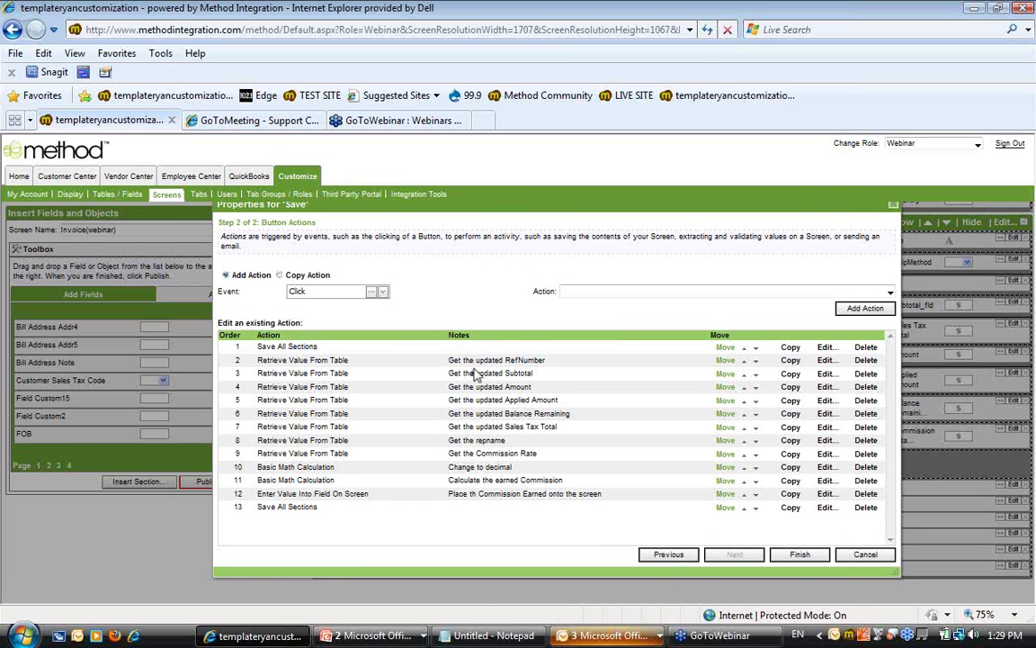
# Examine the Save button's commission actions, including the settings of "Change to decimal" and "Calculate the earned Commission"
pyautogui.tripleClick(535, 444)
pyautogui.moveTo(552, 456); pyautogui.dragTo(434, 460)
pyautogui.click(434, 461)
pyautogui.moveTo(513, 468); pyautogui.dragTo(448, 467)
pyautogui.click(824, 468)
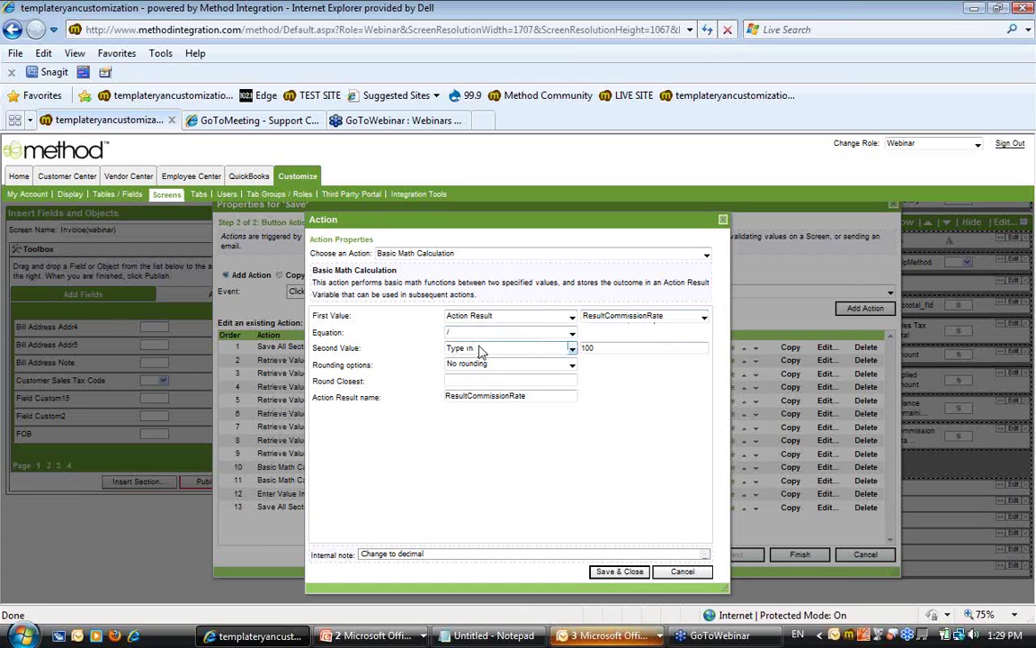
pyautogui.click(620, 573)
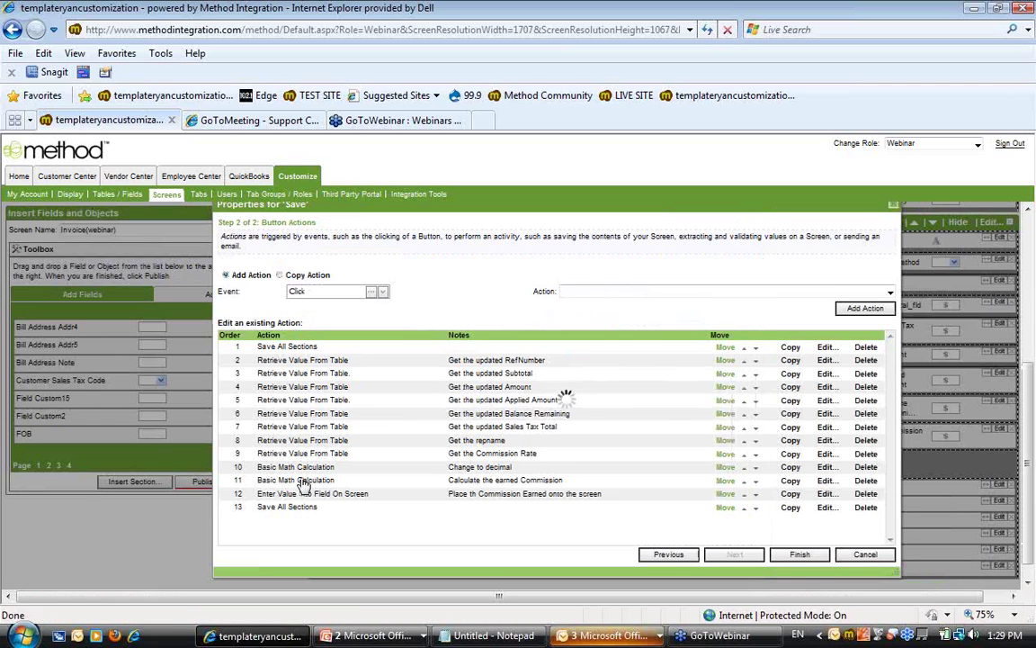
pyautogui.click(828, 481)
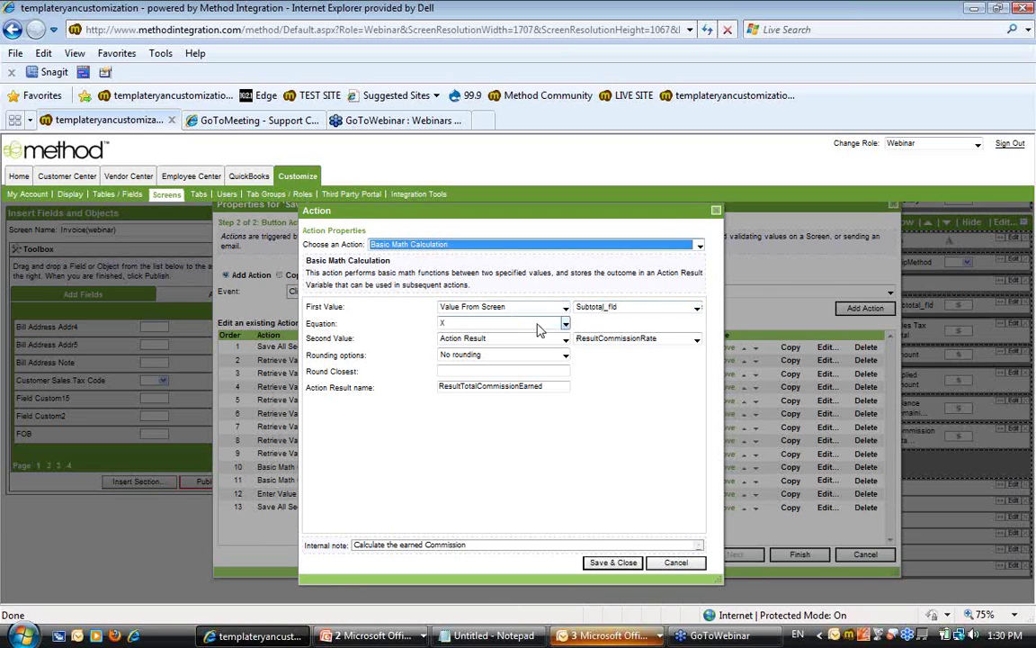
pyautogui.click(612, 562)
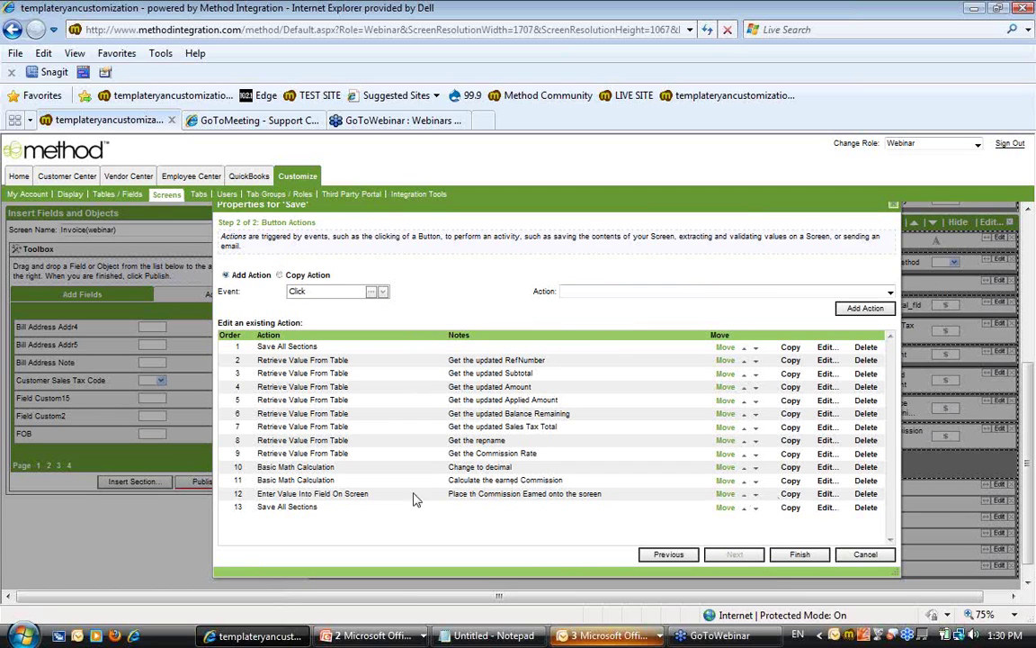
# Examine the settings of the "Place th Commission Earned onto the screen" action and the final Save All Sections action
pyautogui.click(825, 496)
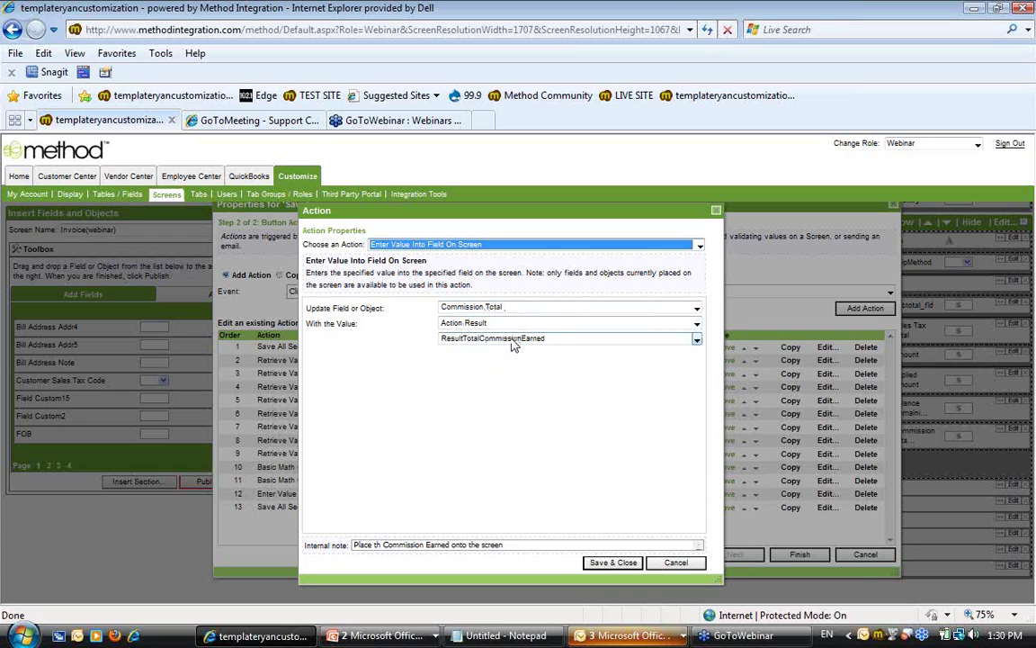
pyautogui.click(608, 562)
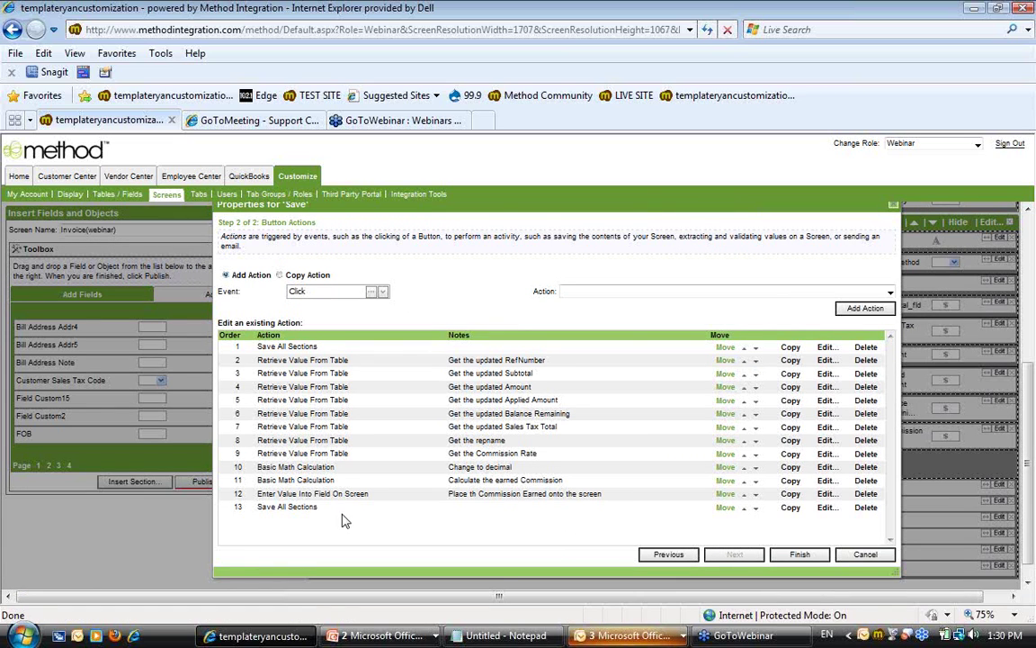
pyautogui.moveTo(344, 507); pyautogui.dragTo(233, 509)
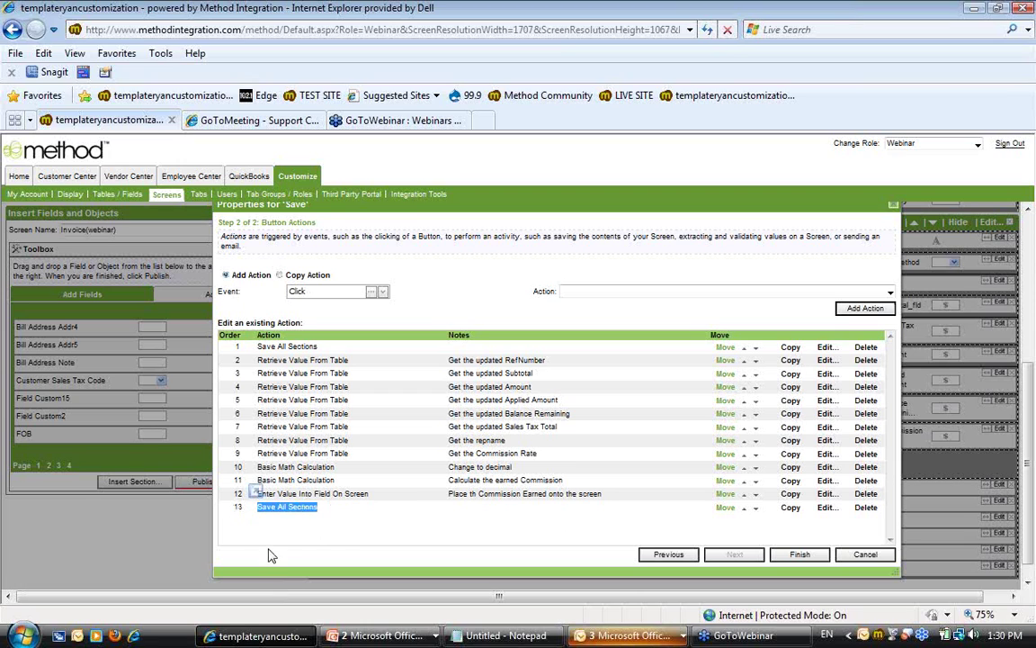
pyautogui.click(372, 516)
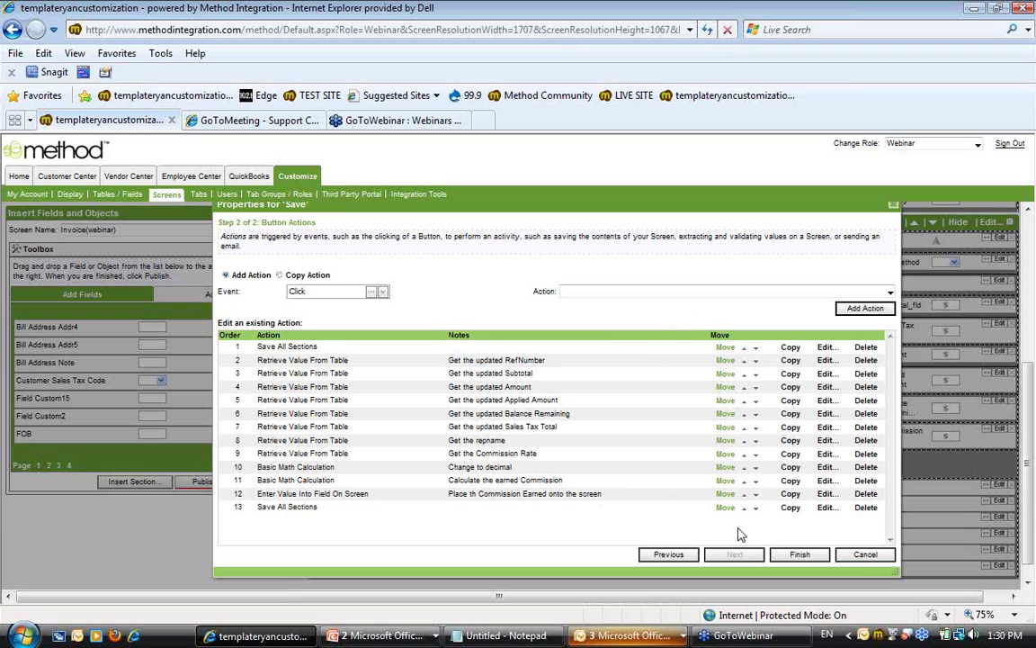
# Finish the Save button's properties, then save and close the Invoice(webinar) screen, publishing its changes
pyautogui.click(803, 555)
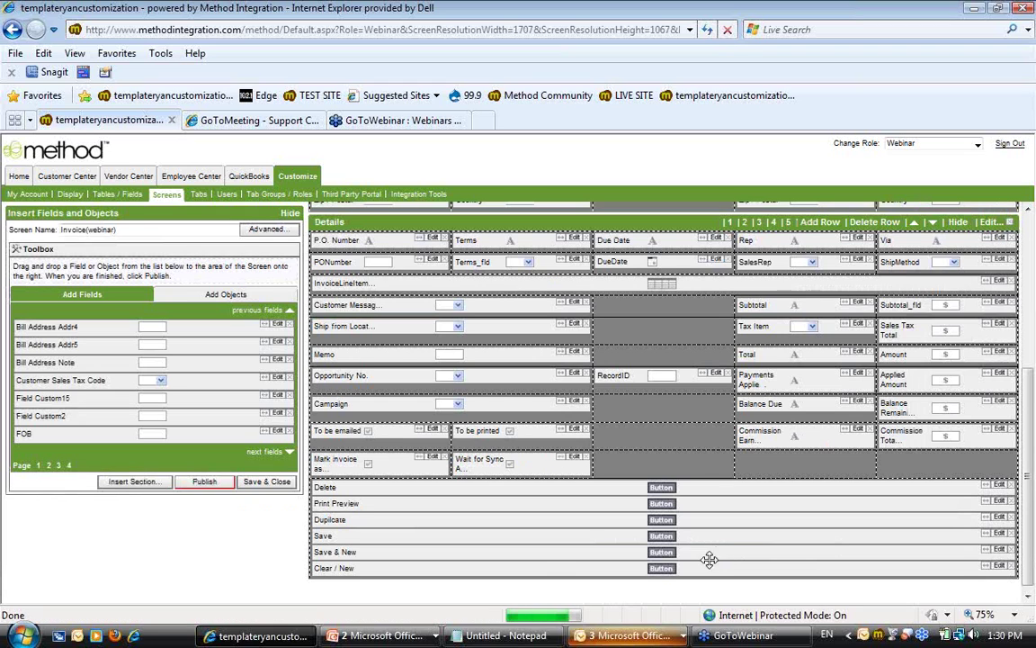
pyautogui.click(86, 175)
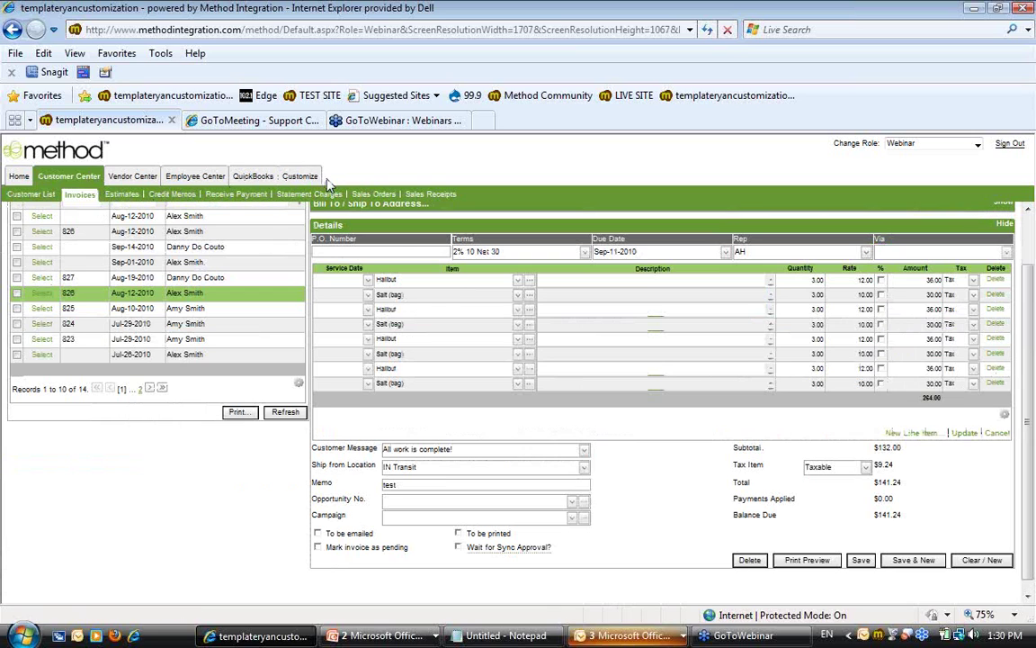
pyautogui.click(288, 176)
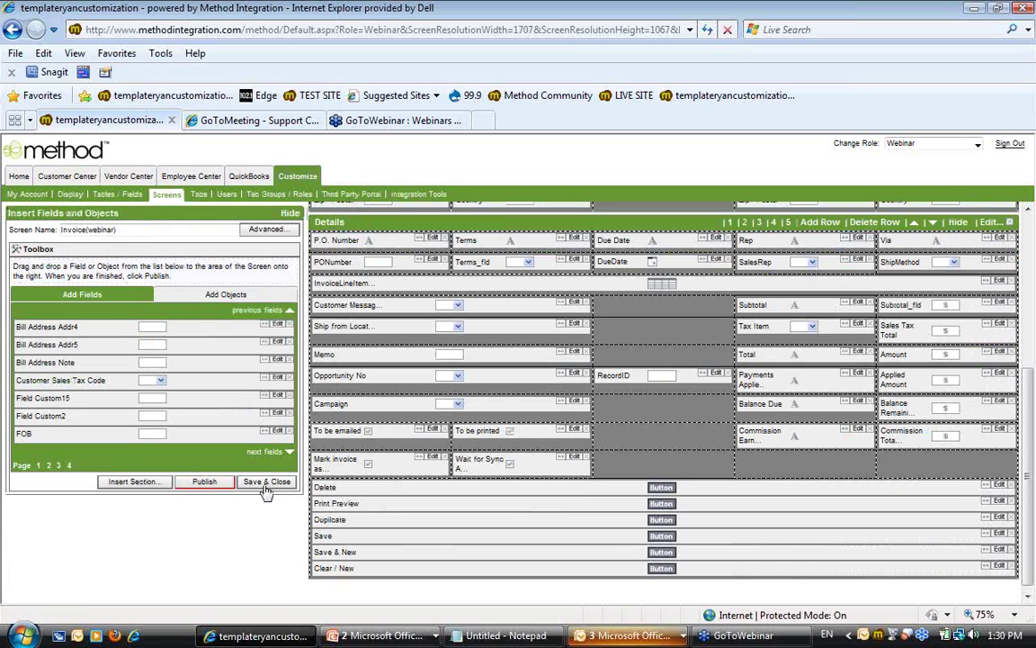
pyautogui.click(268, 482)
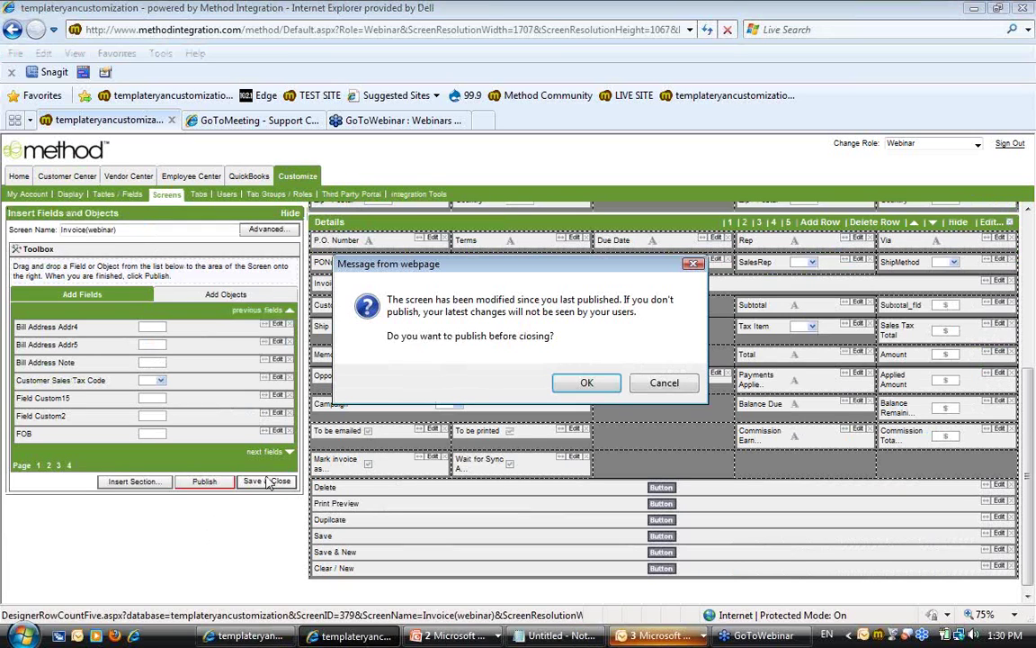
pyautogui.click(586, 384)
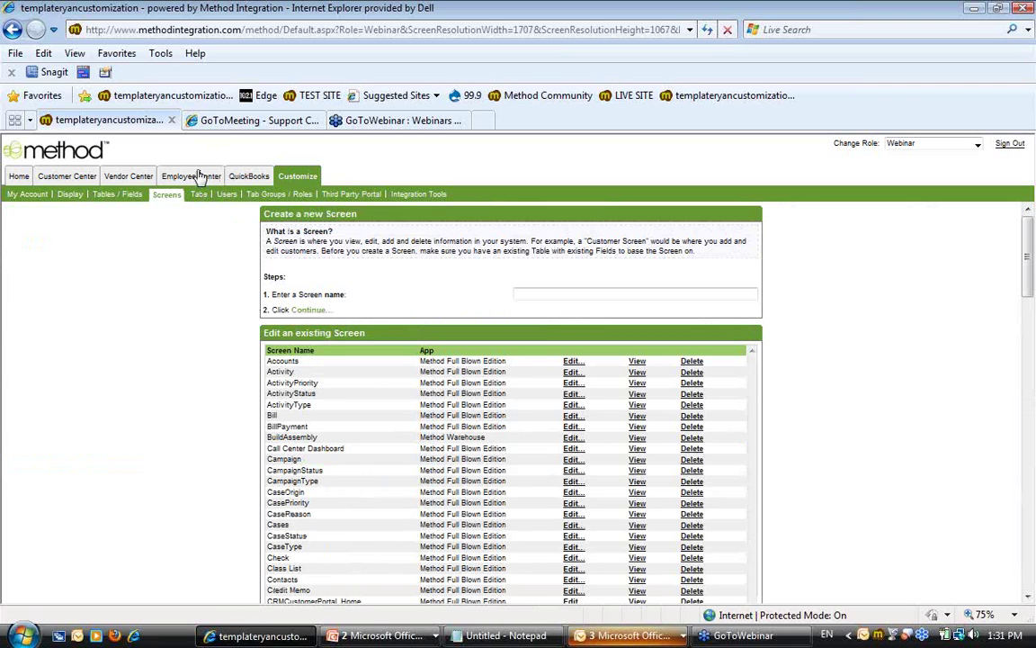
# Check the first listed employee's personal details and the Commission value in the additional info
pyautogui.click(203, 179)
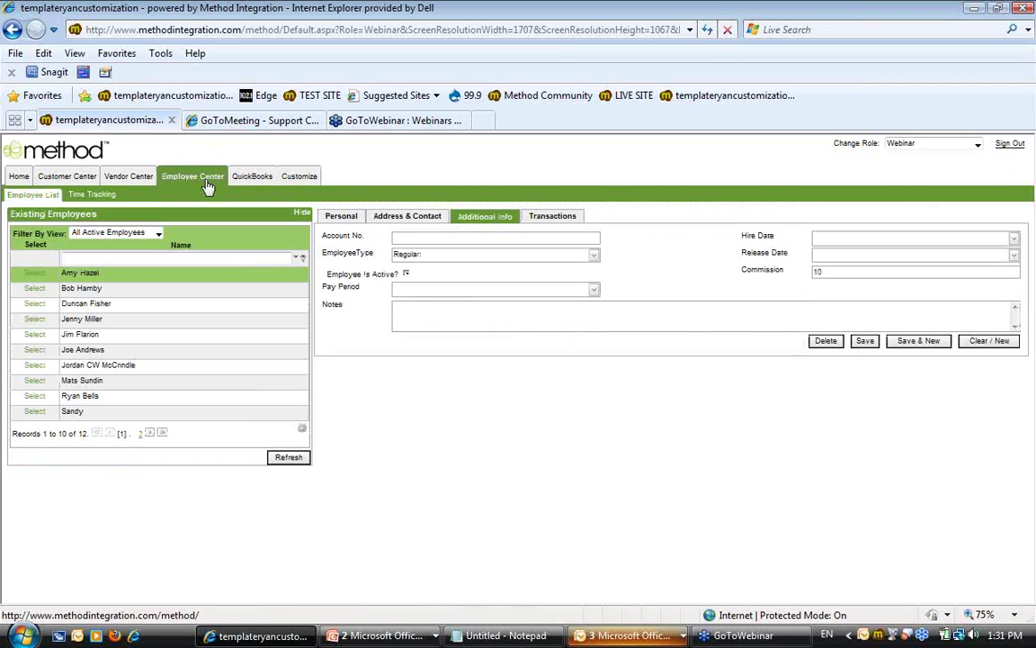
pyautogui.click(36, 274)
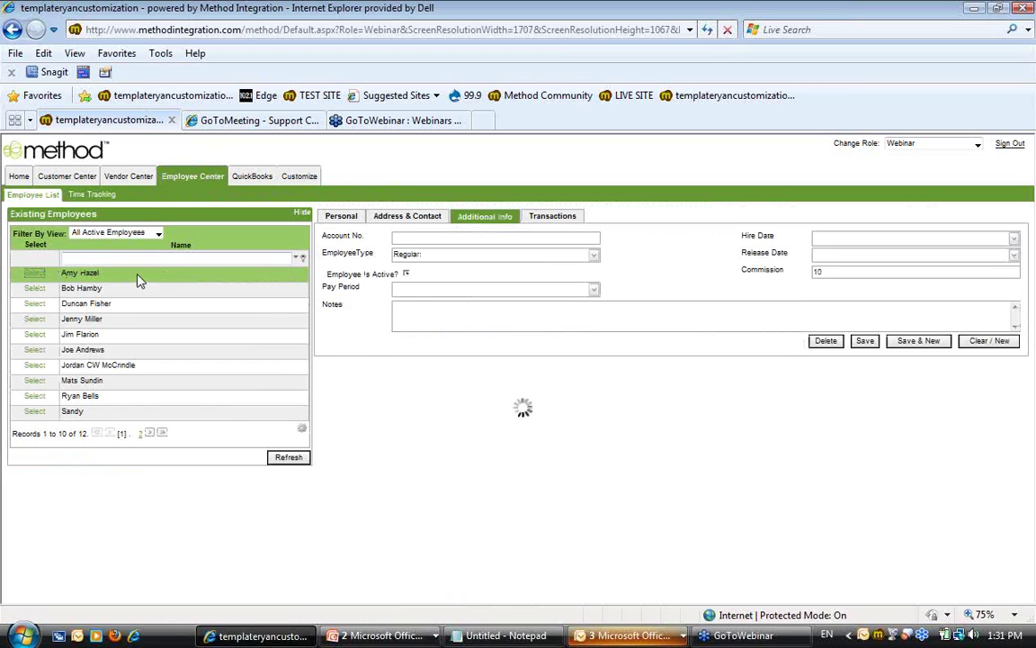
pyautogui.click(341, 219)
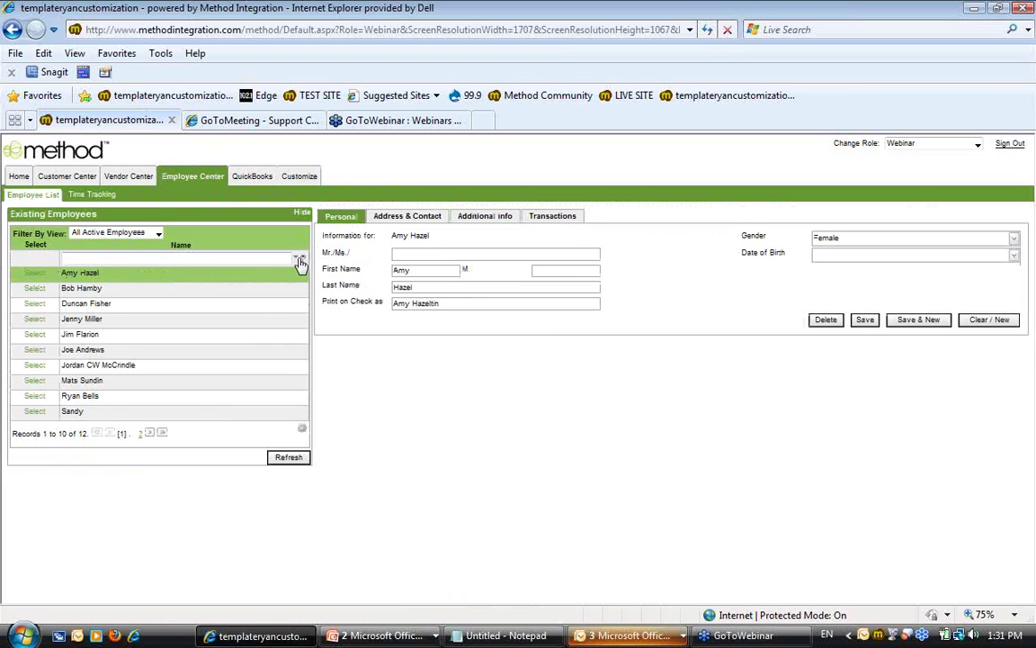
pyautogui.moveTo(106, 275)
pyautogui.mouseDown()
pyautogui.moveTo(63, 278)
pyautogui.moveTo(109, 272)
pyautogui.moveTo(113, 286)
pyautogui.mouseUp()
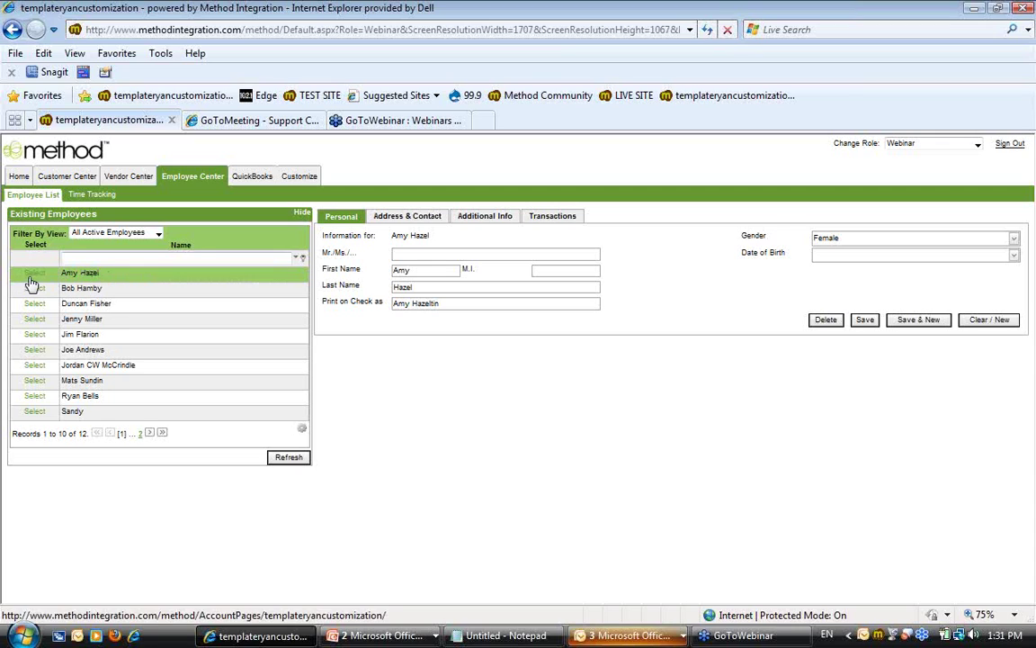
pyautogui.click(467, 216)
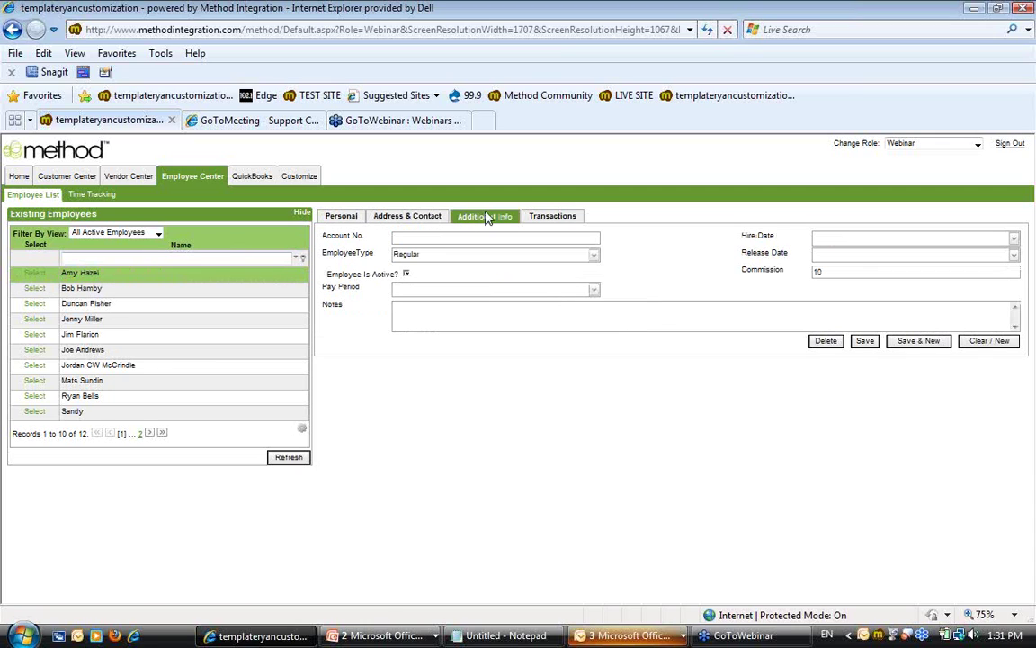
pyautogui.doubleClick(844, 276)
pyautogui.click(708, 288)
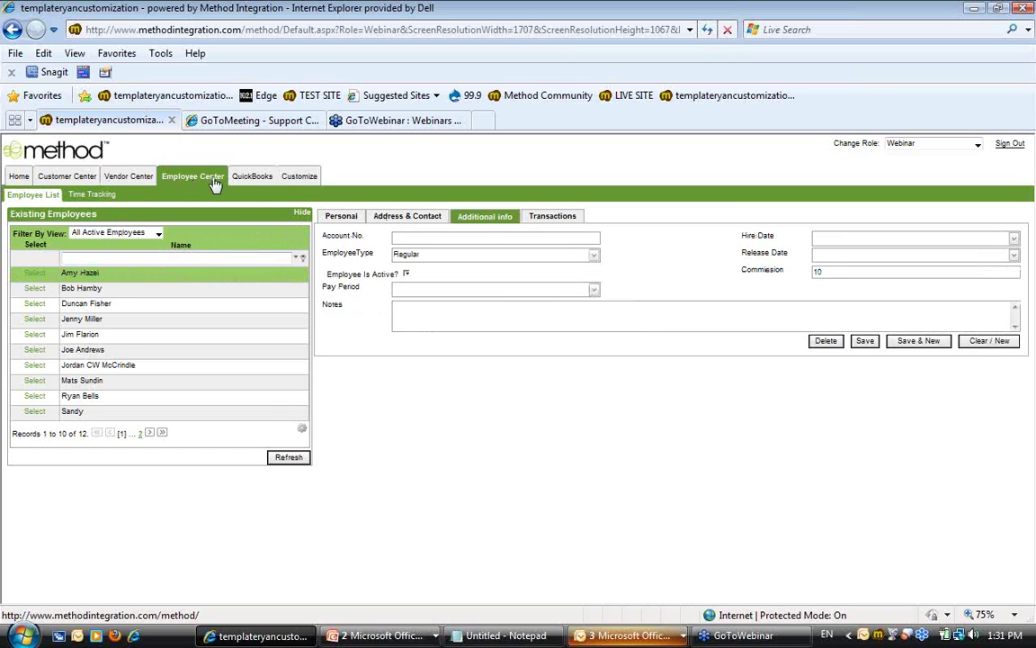
# Open the Invoice(webinar) screen for viewing and locate its Commission Earned field
pyautogui.click(298, 175)
pyautogui.scroll(-10, 405, 369)
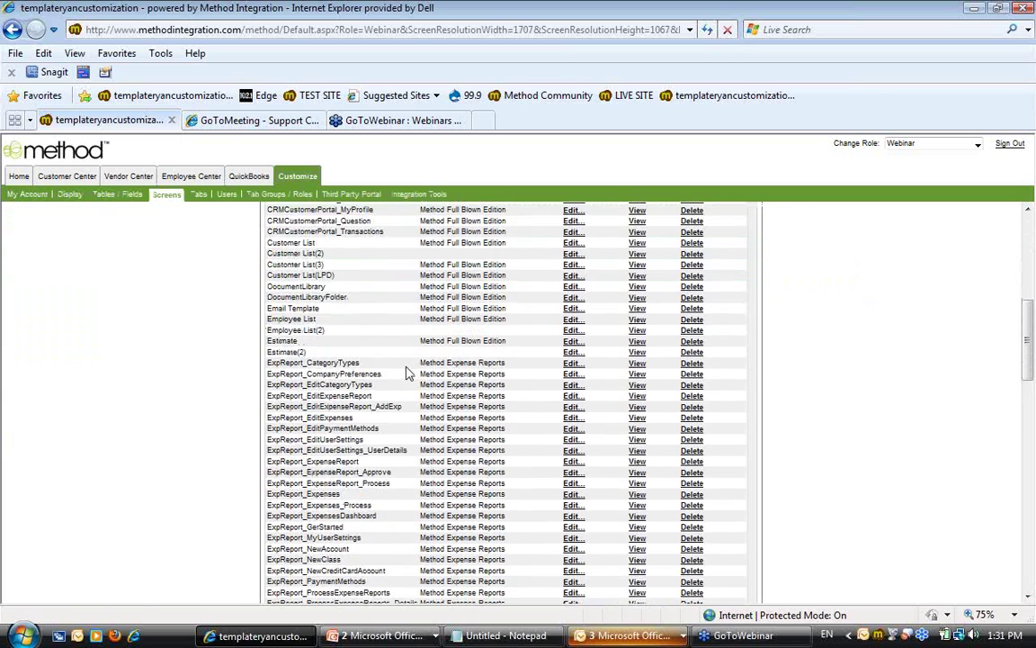
pyautogui.scroll(-5, 449, 374)
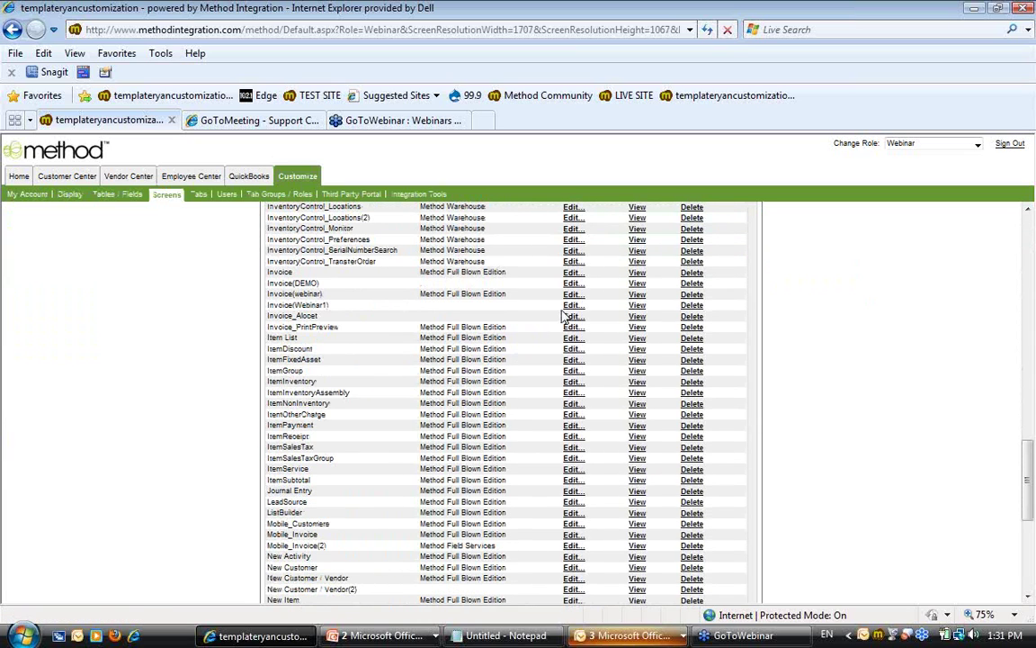
pyautogui.click(637, 295)
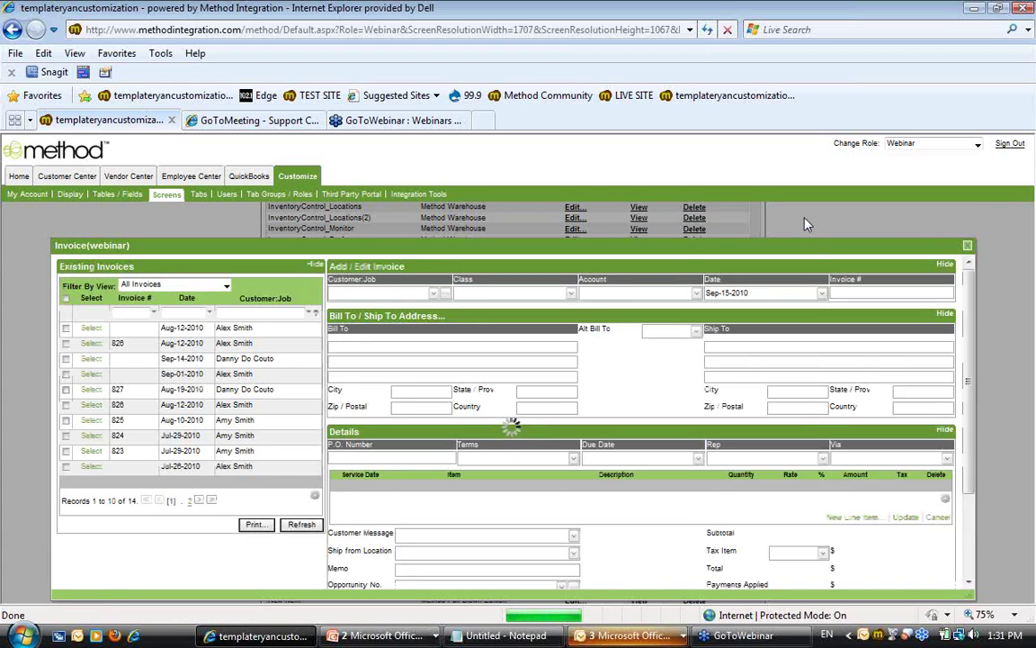
pyautogui.scroll(-3, 821, 423)
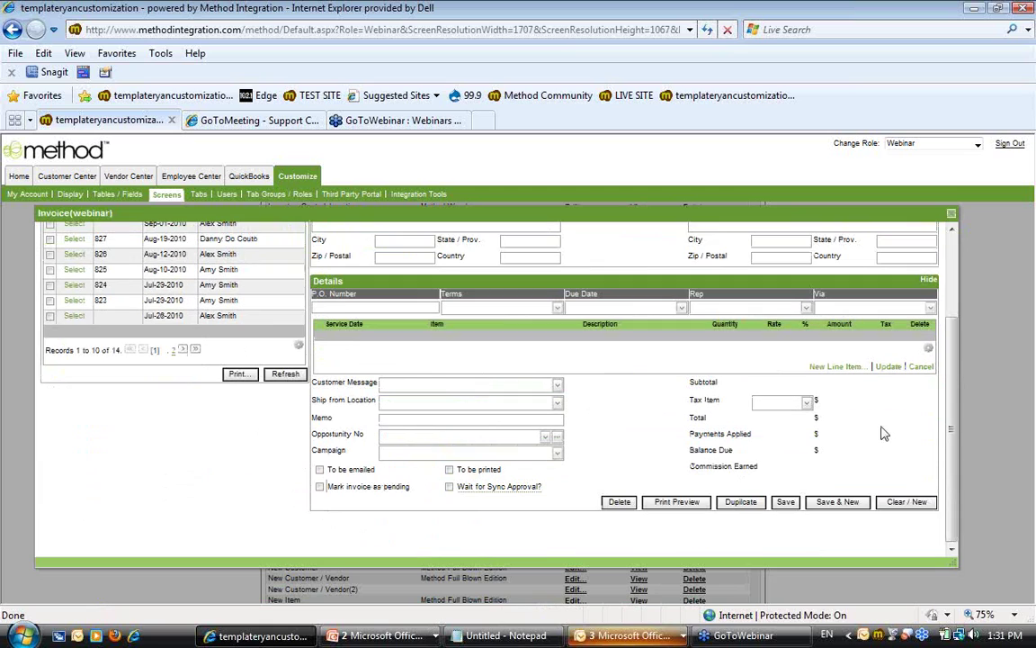
pyautogui.moveTo(775, 463); pyautogui.dragTo(704, 460)
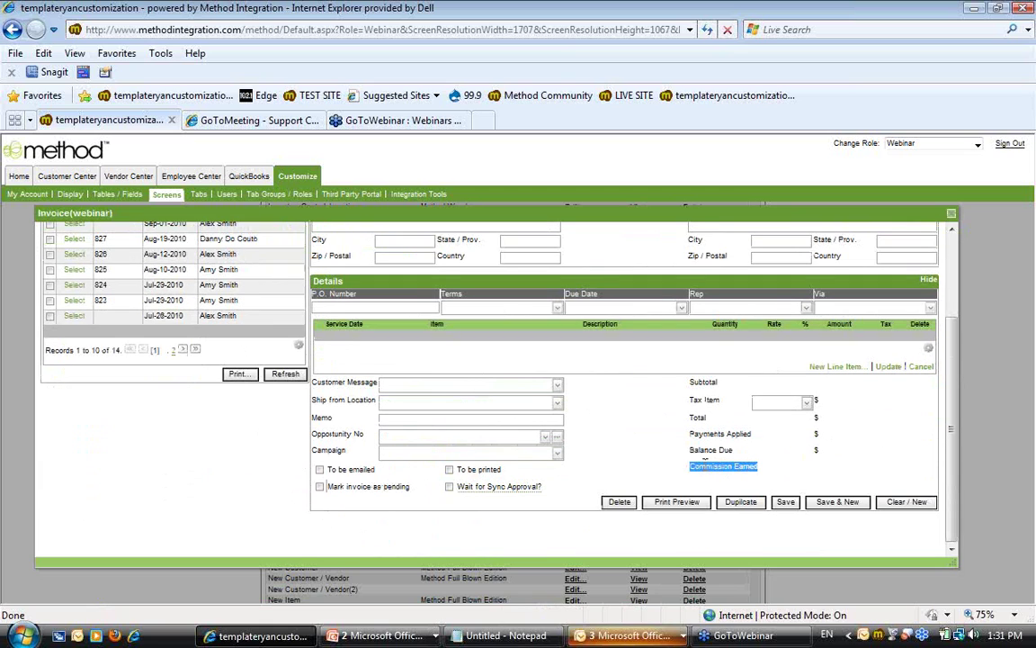
pyautogui.click(844, 465)
# Load the existing invoice dated Aug-10-2010 and check its Commission Earned field
pyautogui.scroll(3, 844, 465)
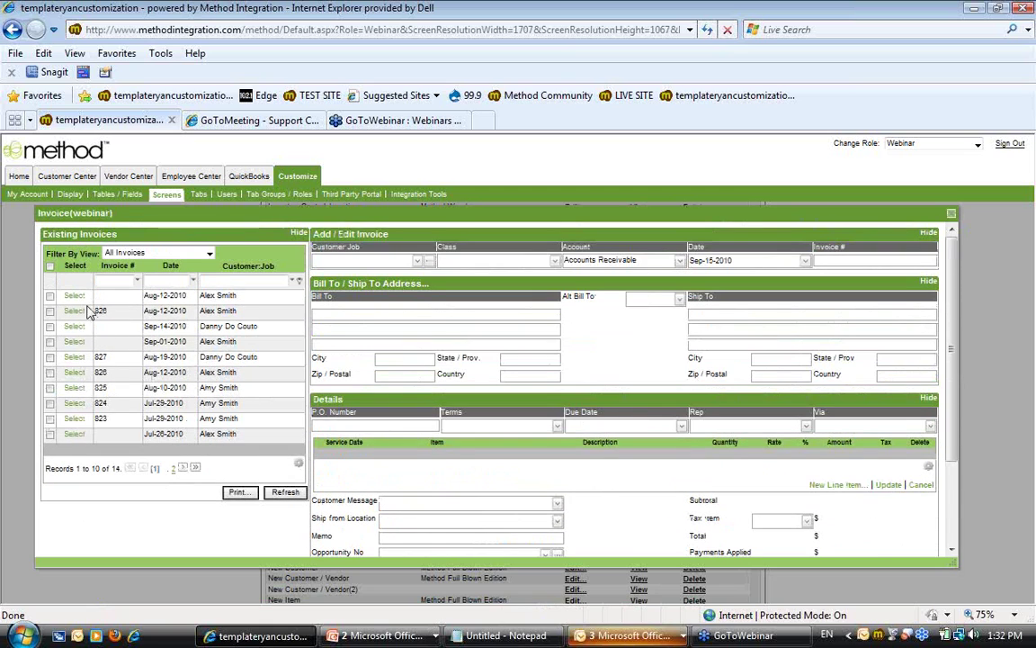
pyautogui.click(74, 388)
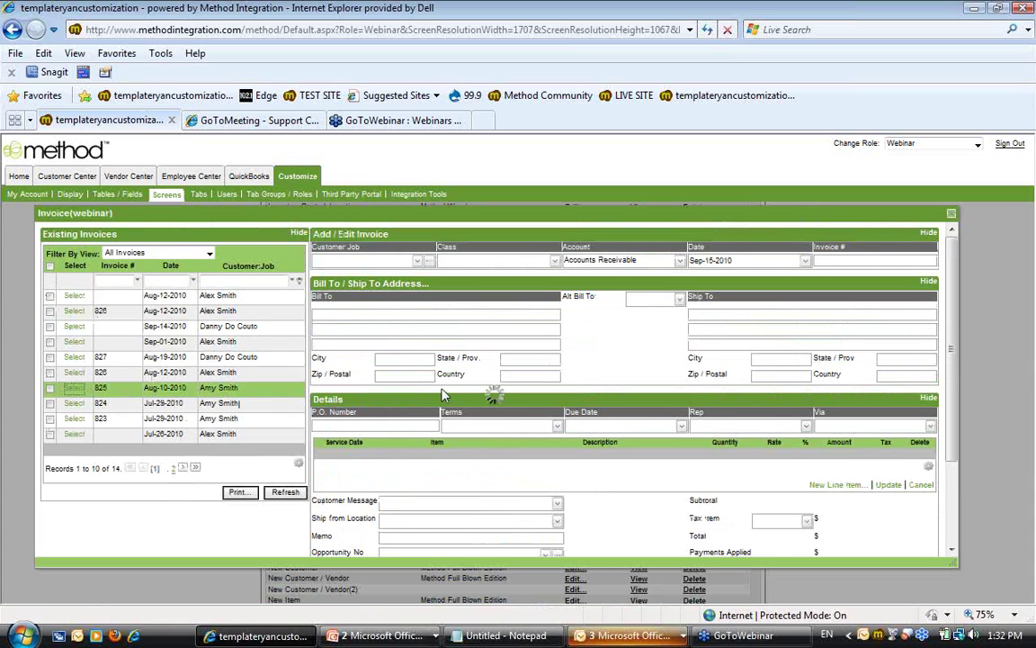
pyautogui.scroll(-3, 761, 467)
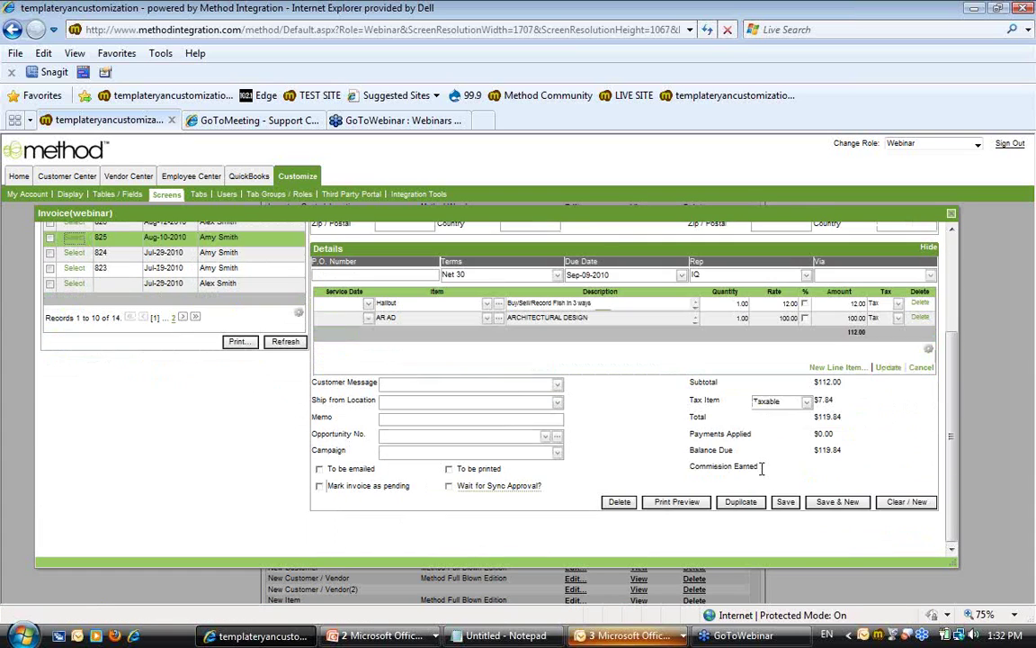
pyautogui.scroll(1, 754, 447)
pyautogui.click(746, 516)
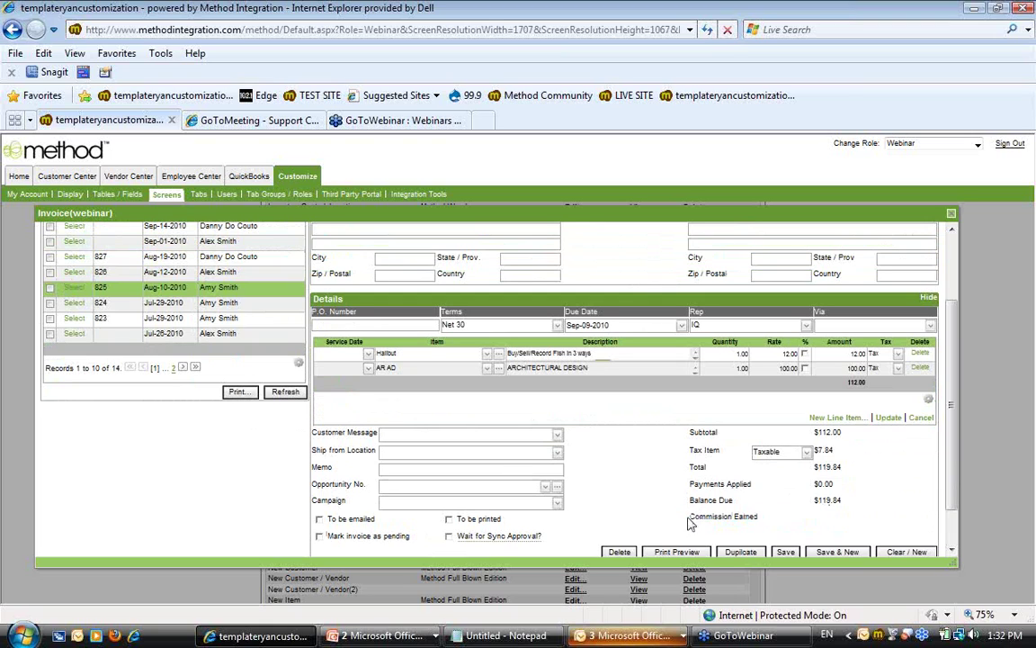
# Set the invoice's Rep to AH, update its line items and save the invoice
pyautogui.scroll(1, 681, 432)
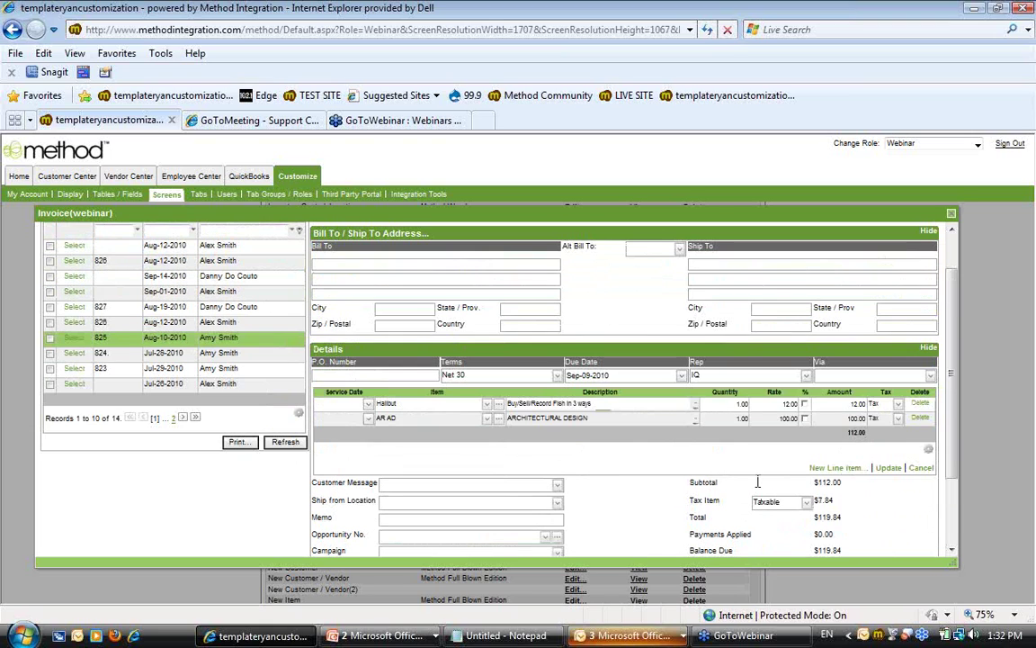
pyautogui.click(715, 376)
pyautogui.click(734, 393)
pyautogui.click(888, 467)
pyautogui.scroll(-3, 636, 470)
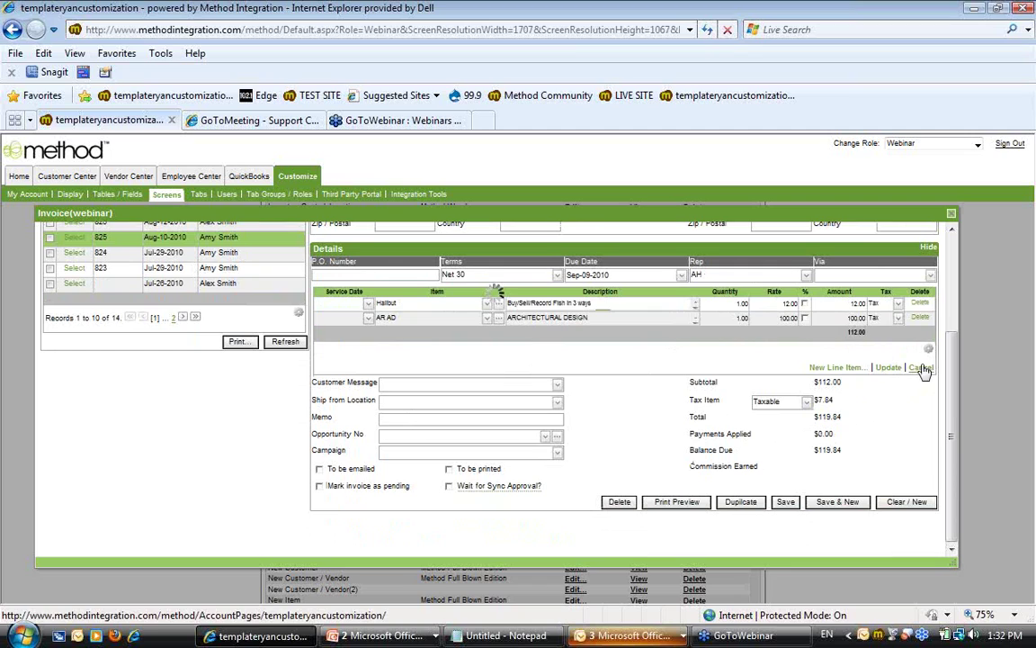
pyautogui.click(786, 501)
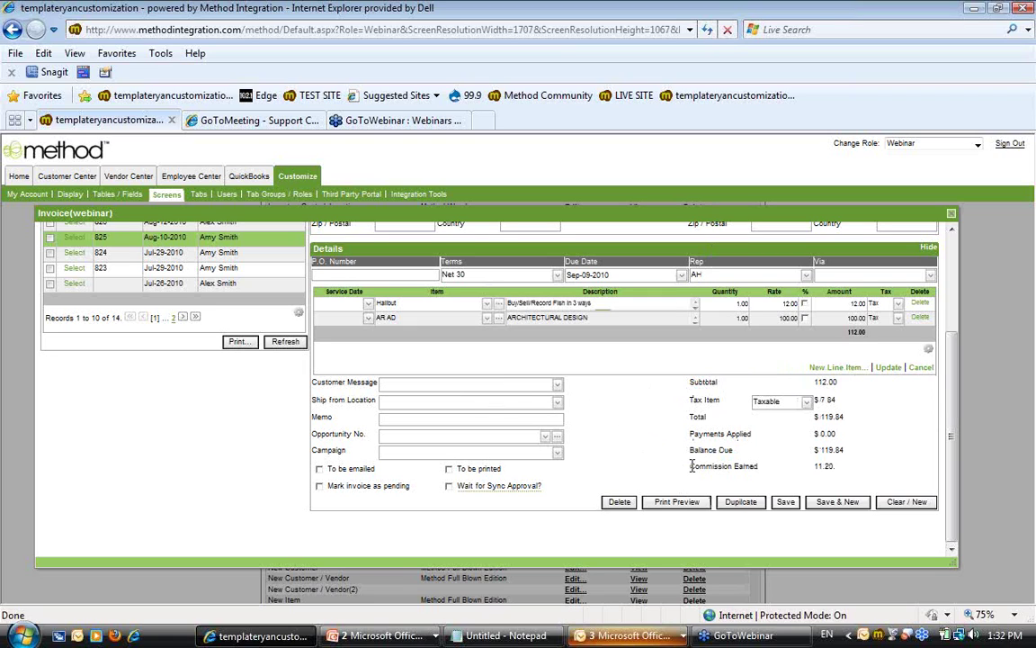
# Check the Commission Earned value on the saved invoice and close the Invoice(webinar) view
pyautogui.click(813, 465)
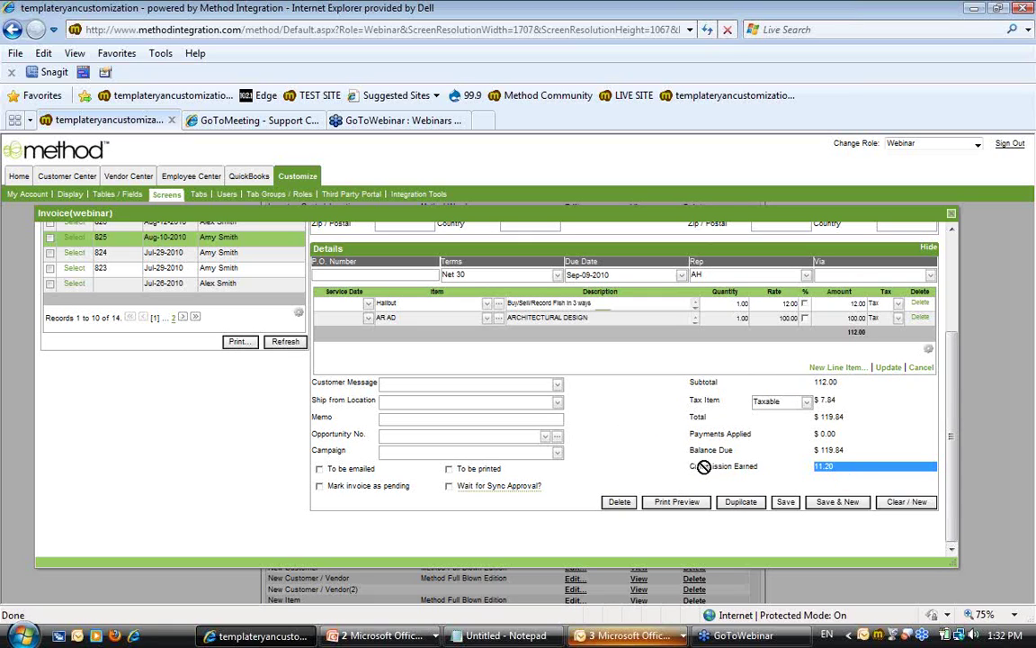
pyautogui.click(656, 460)
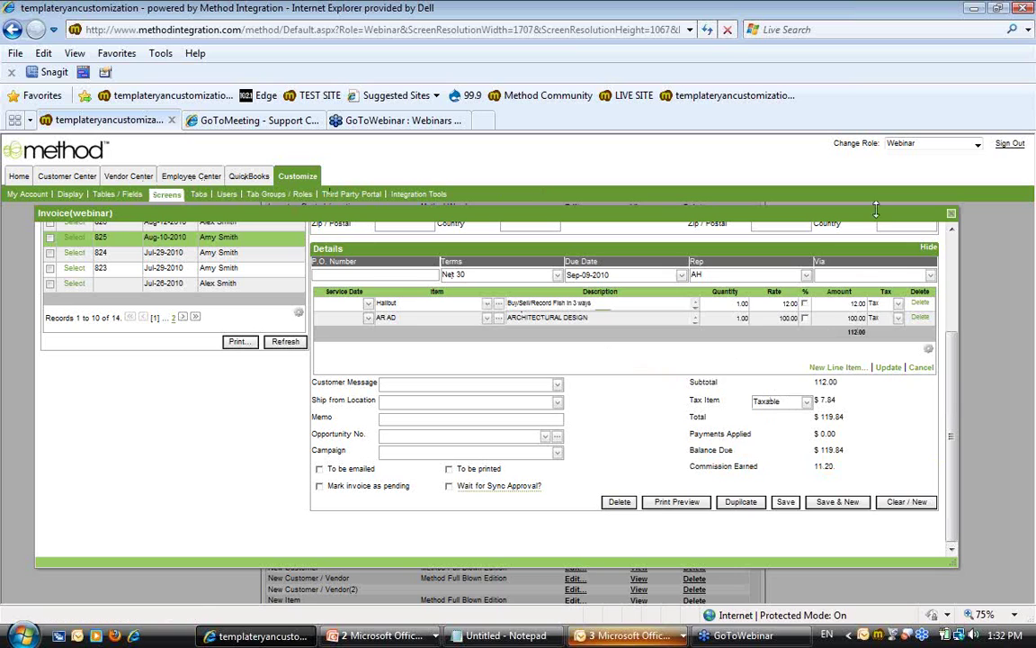
pyautogui.click(951, 218)
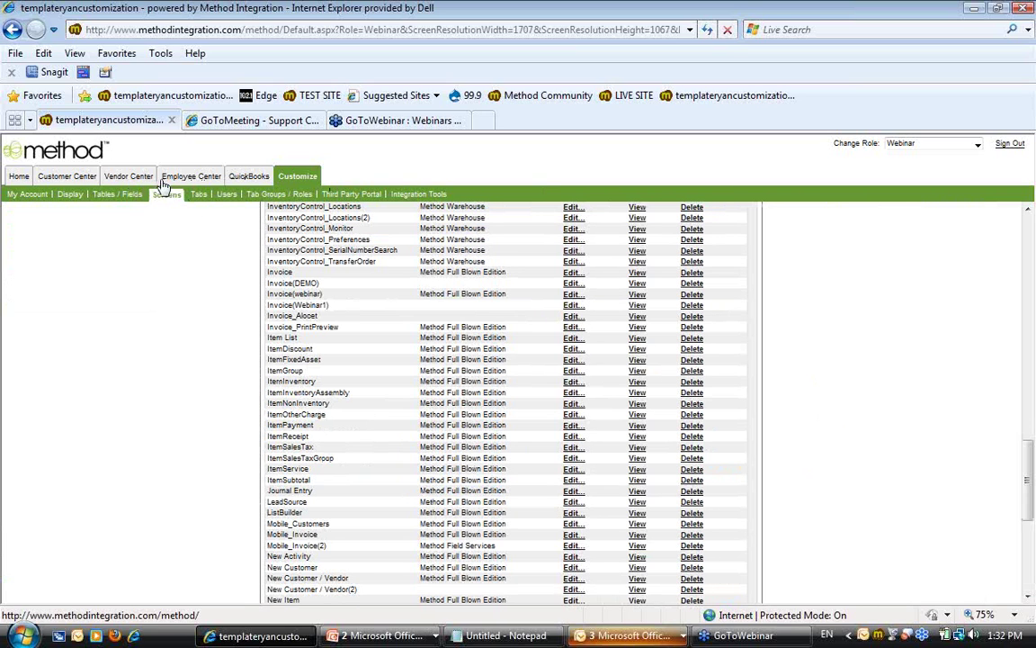
# Review the Commission rate in the selected employee's additional info, then refresh the Employee Center page
pyautogui.click(180, 177)
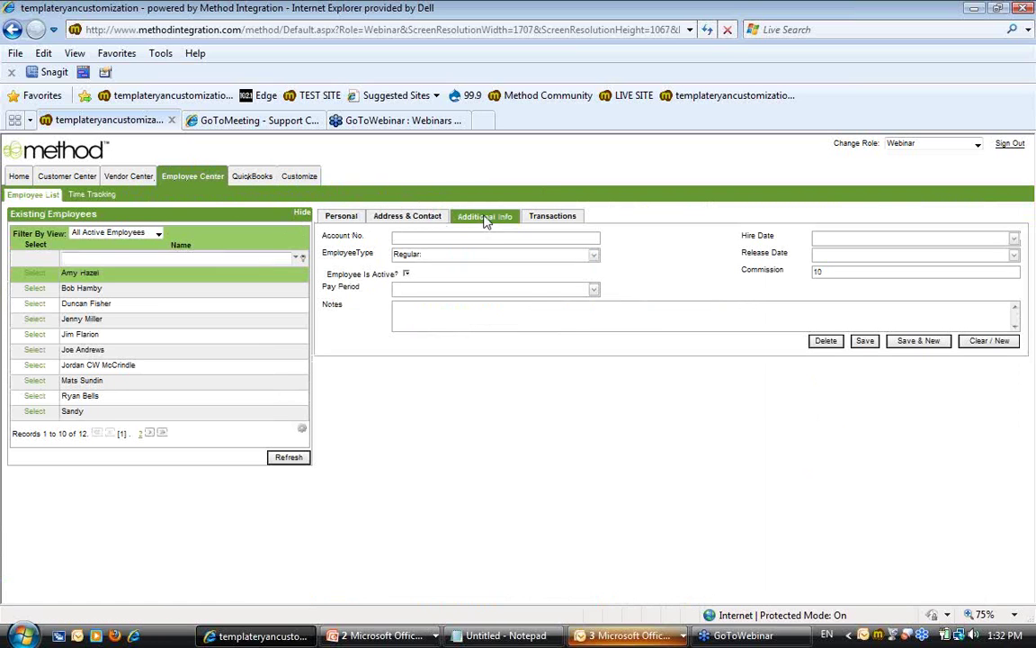
pyautogui.moveTo(743, 270); pyautogui.dragTo(774, 267)
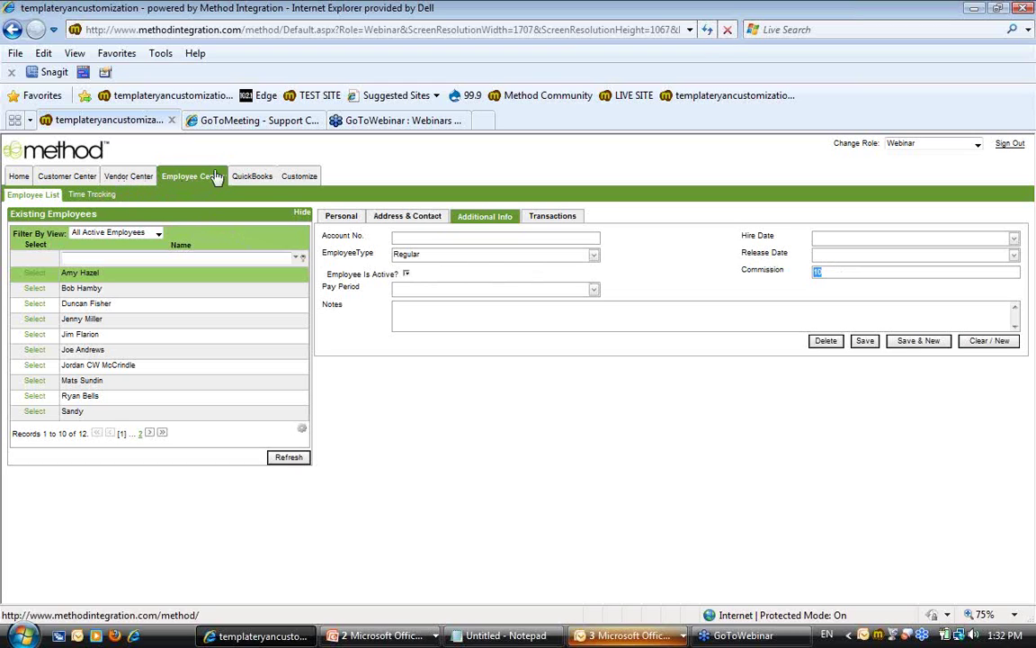
pyautogui.click(181, 181)
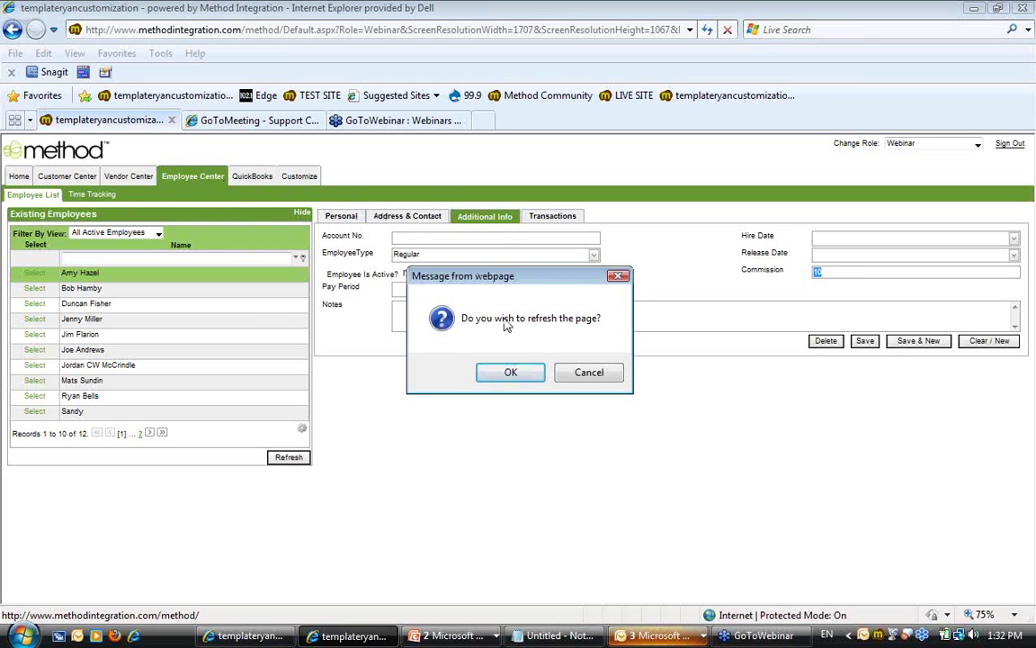
pyautogui.click(511, 373)
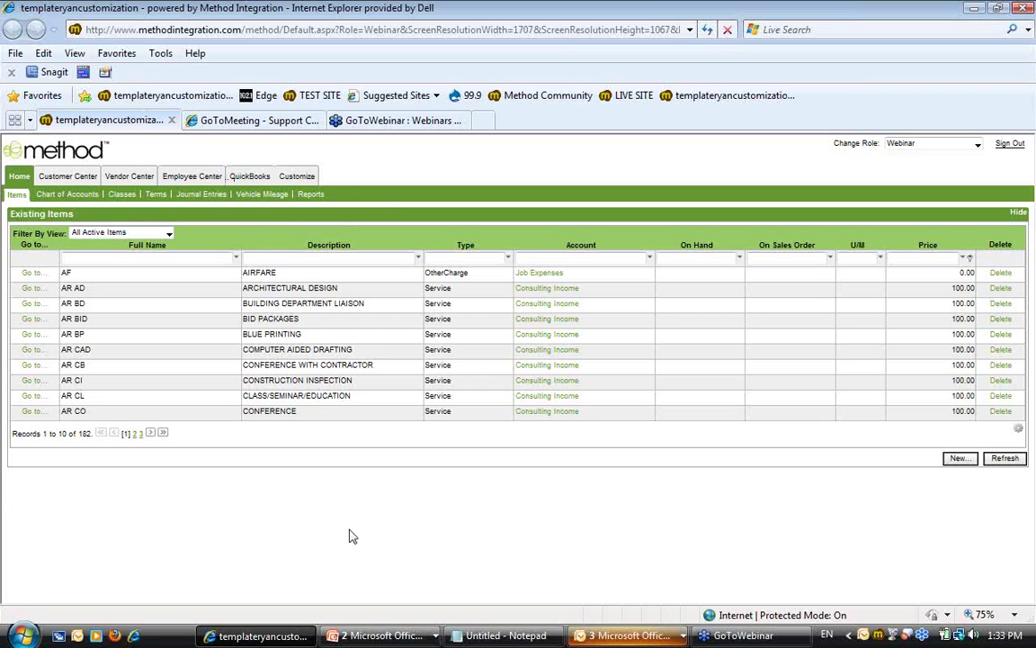
# Switch to the PowerPoint slide show CommunityWebinar_33.pptx
pyautogui.click(379, 635)
pyautogui.click(387, 592)
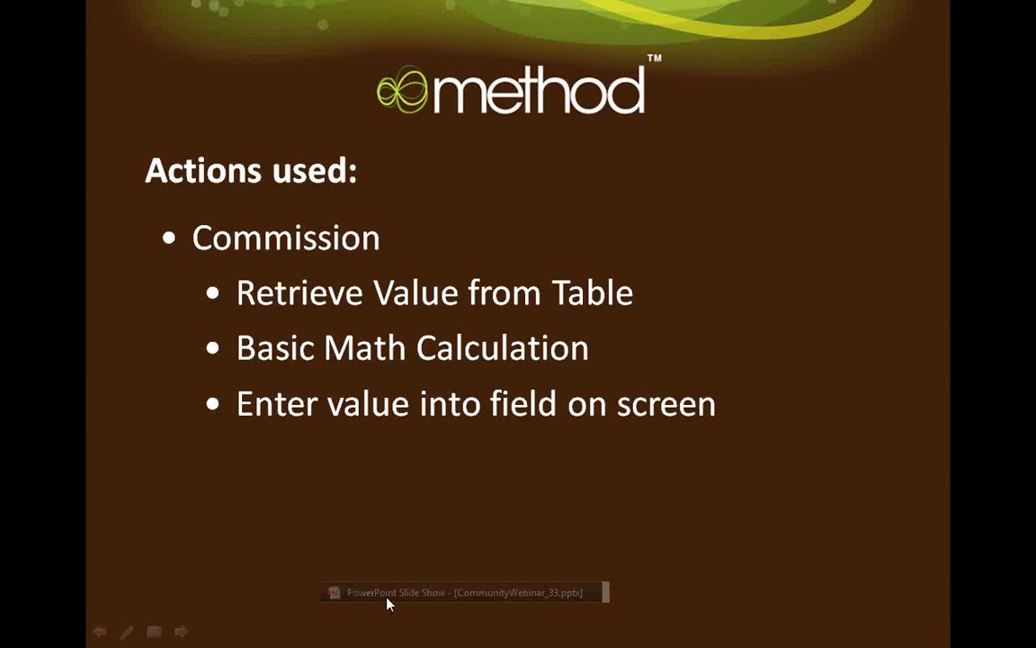
# Advance the slide show to the Alt Bill To actions slide, then switch to Internet Explorer
pyautogui.click(423, 502)
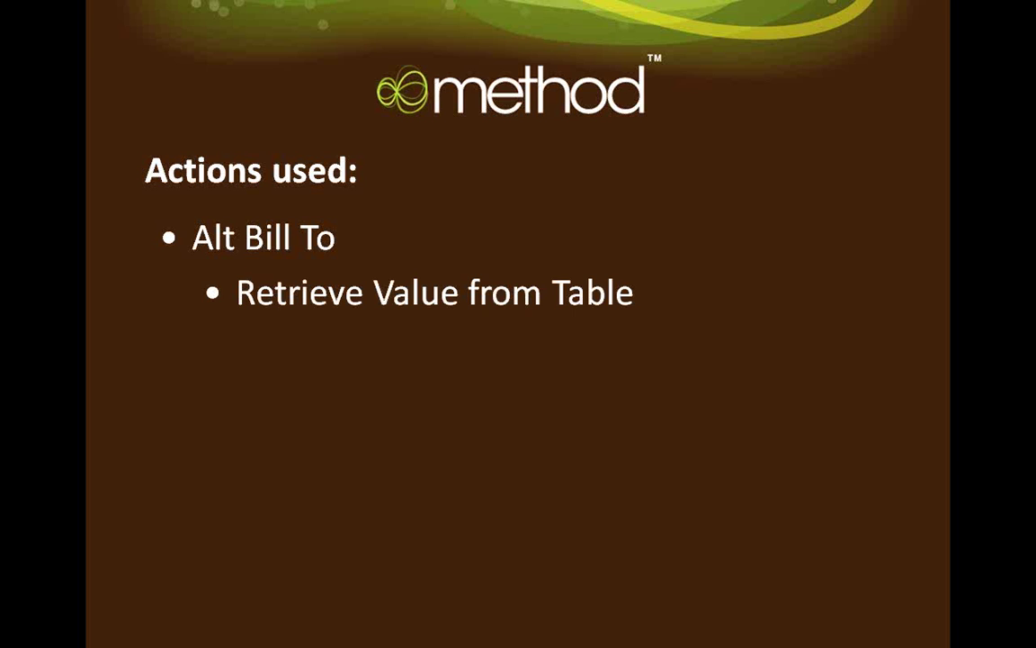
pyautogui.hotkey('alt', 'Tab')
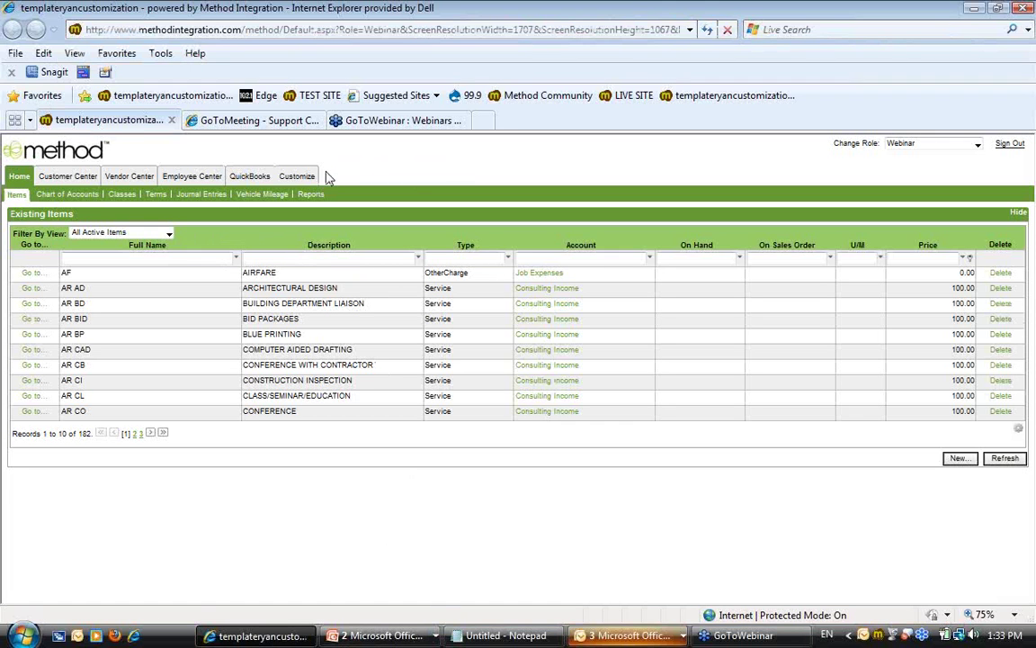
# Open the Invoice(Webinar1) screen for editing from the list of existing screens
pyautogui.click(296, 175)
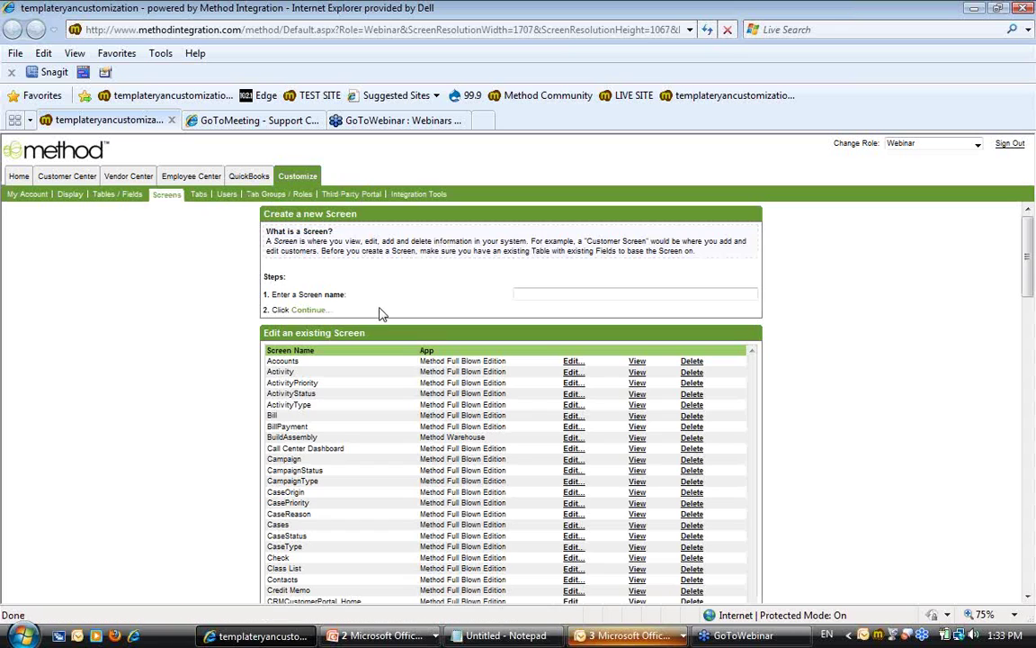
pyautogui.scroll(-2, 725, 347)
pyautogui.moveTo(1029, 311); pyautogui.dragTo(1030, 340)
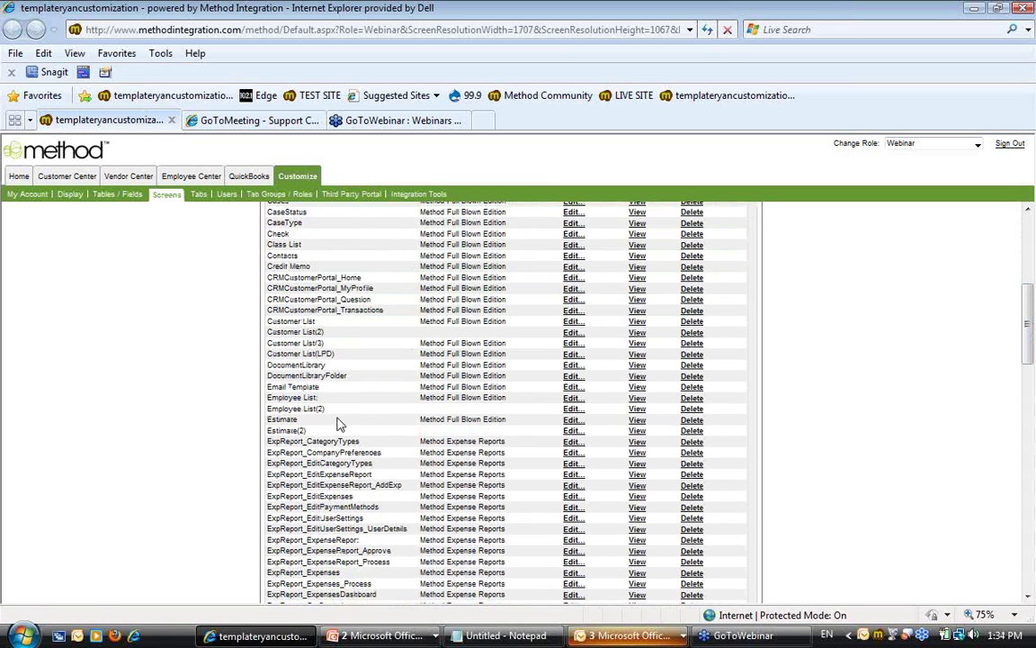
pyautogui.scroll(-12, 349, 416)
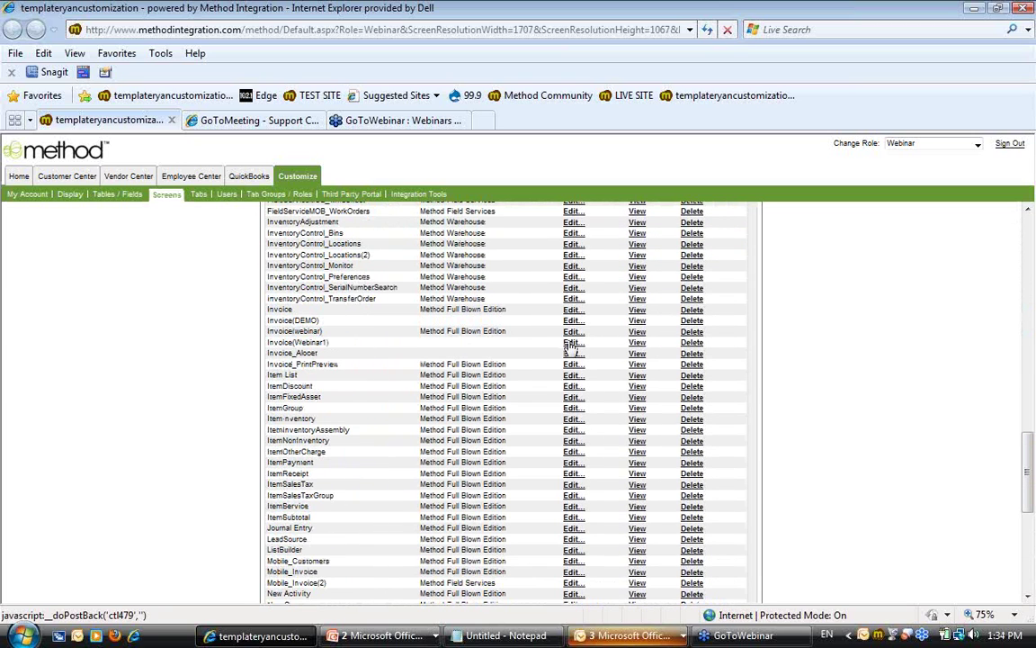
pyautogui.click(572, 342)
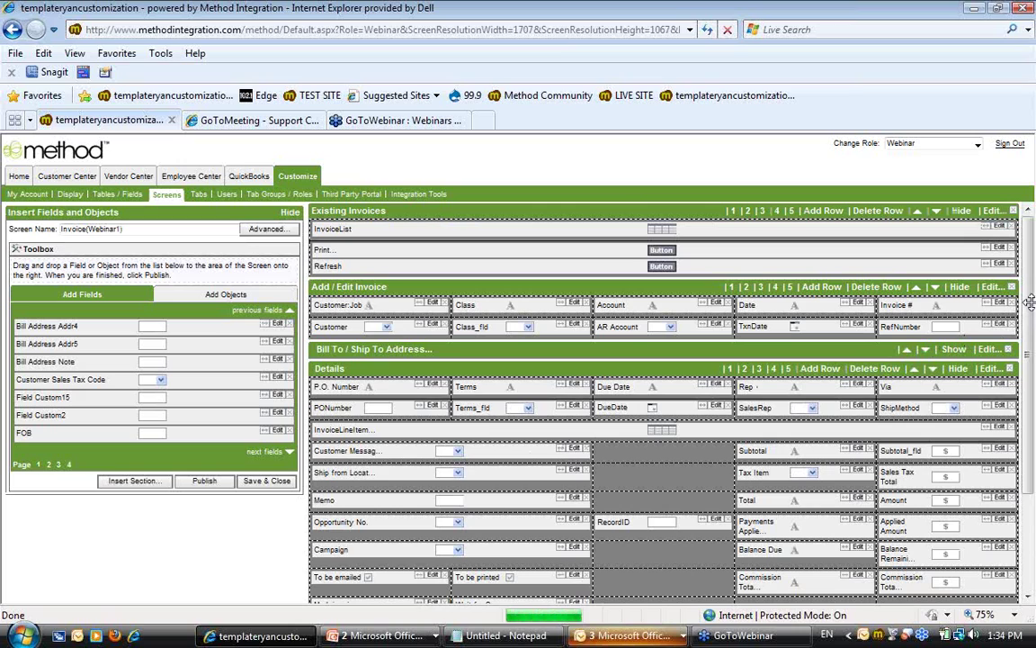
# Open the Customer Center invoices, expand the Bill To / Ship To Address section and load the second invoice 826 in the list
pyautogui.click(72, 177)
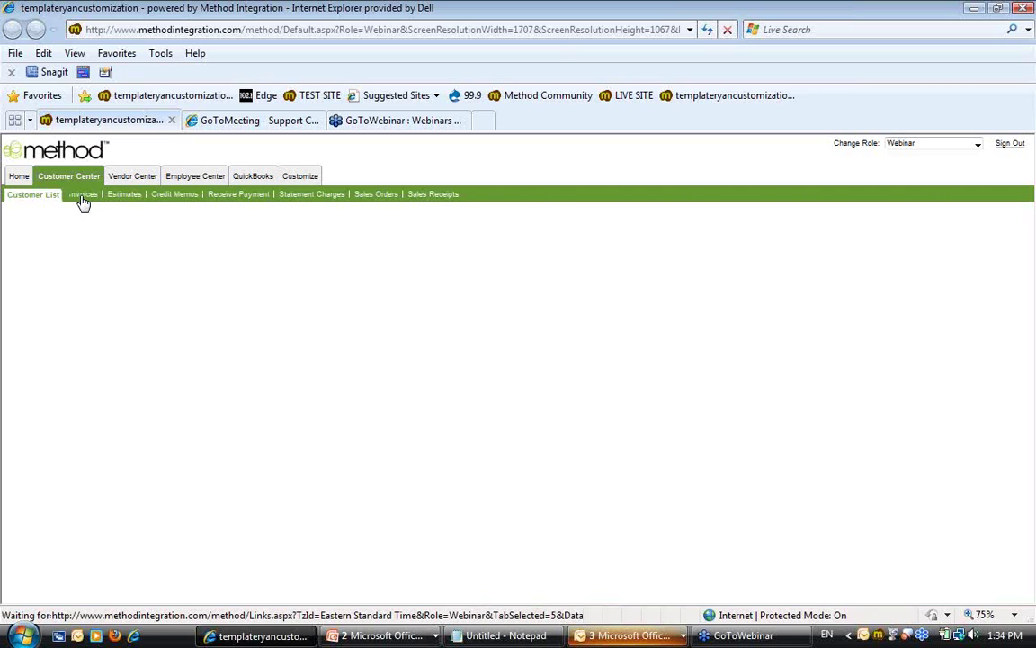
pyautogui.click(80, 196)
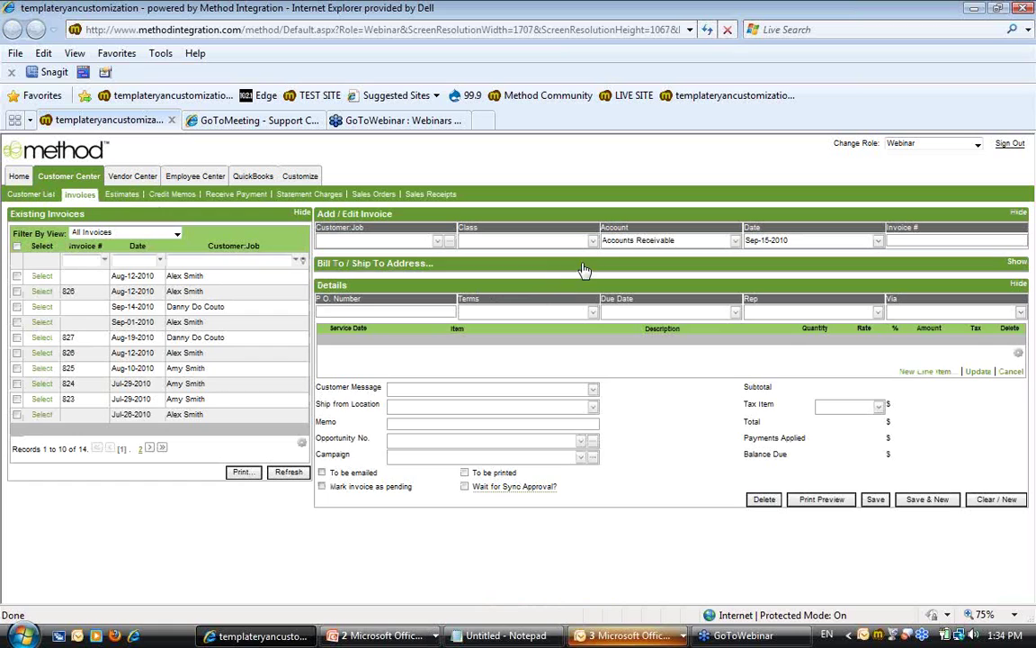
pyautogui.click(468, 263)
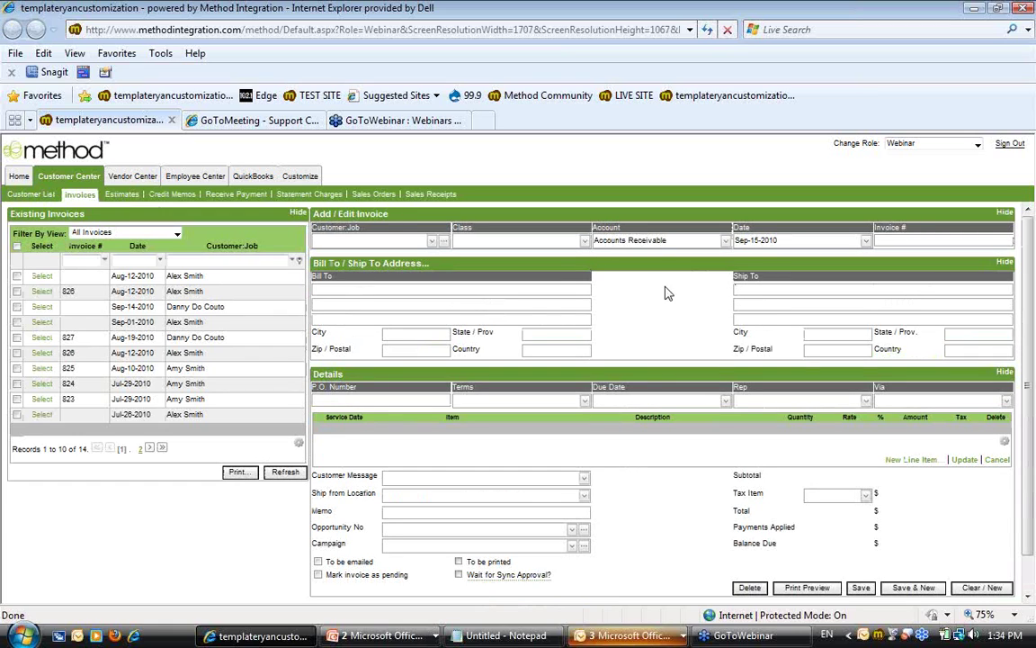
pyautogui.click(579, 287)
pyautogui.click(42, 352)
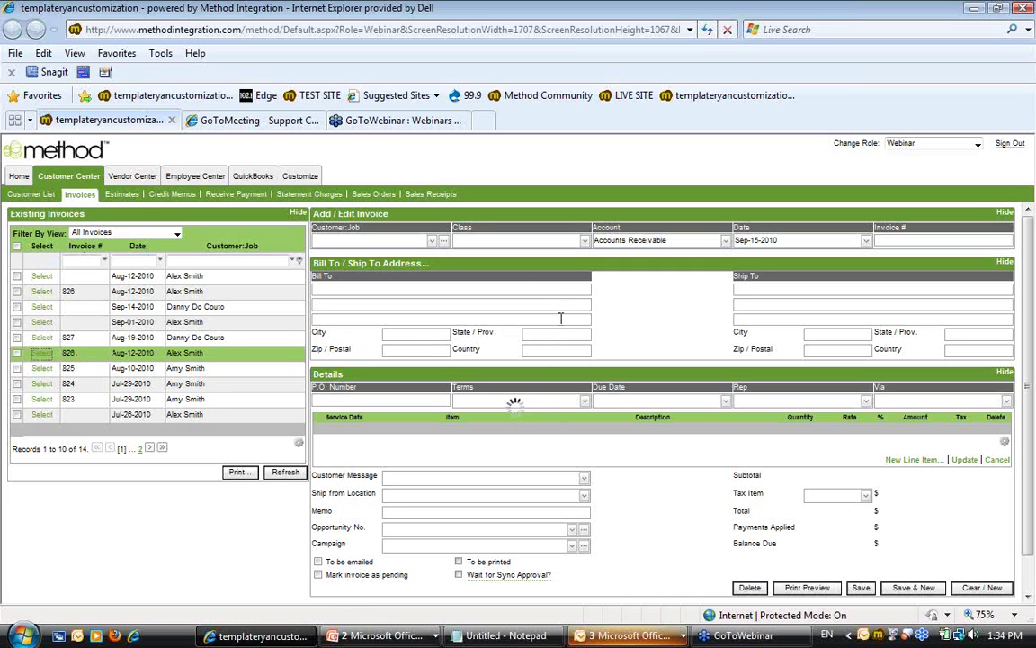
pyautogui.press('Tab')
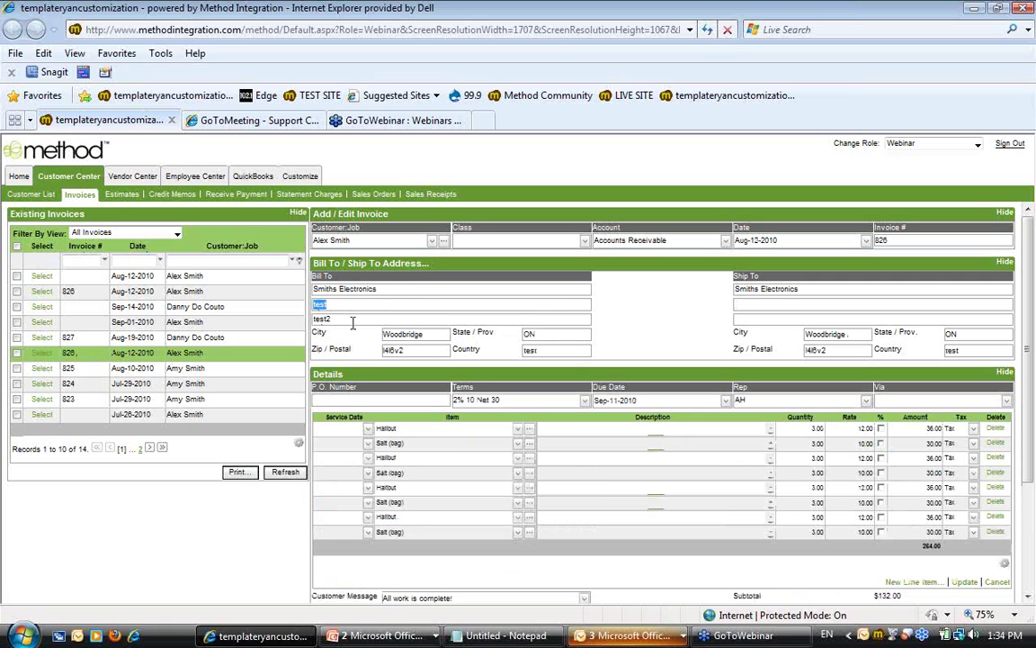
# Examine the invoice's Customer:Job and Bill To address fields
pyautogui.click(655, 307)
pyautogui.click(321, 239)
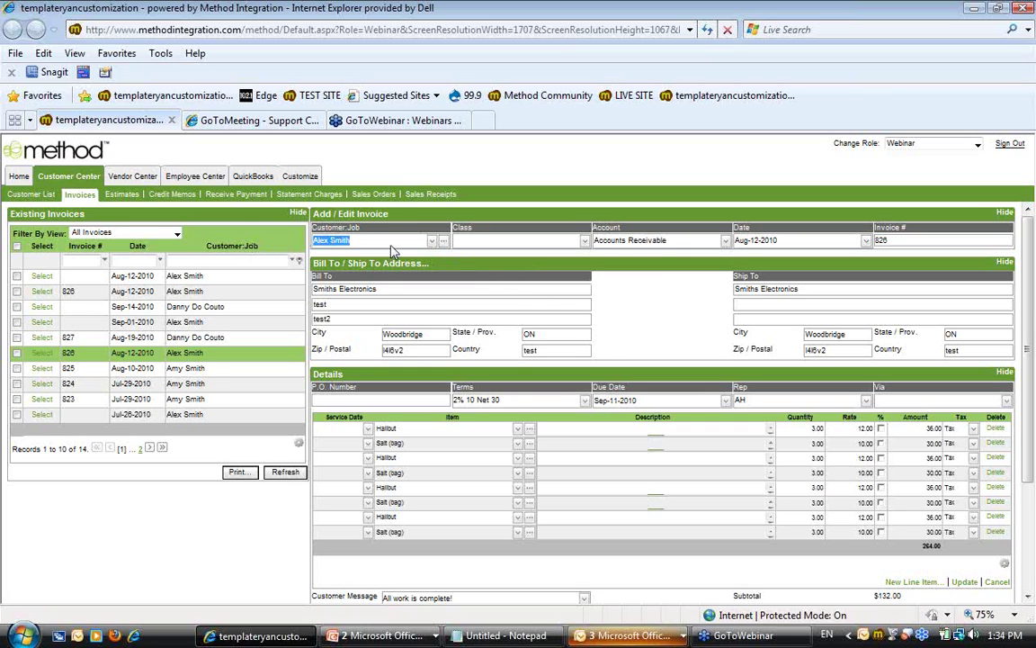
pyautogui.click(360, 289)
pyautogui.click(381, 306)
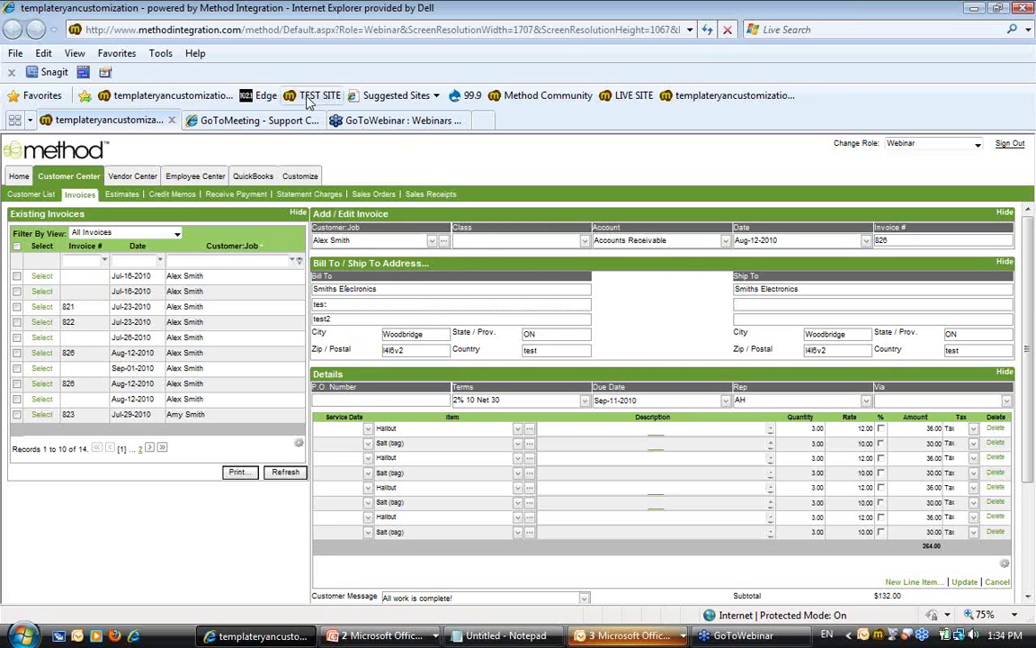
# Return to the Invoice(Webinar1) editor and add a dropdown between Bill To and Ship To in the address section
pyautogui.click(302, 177)
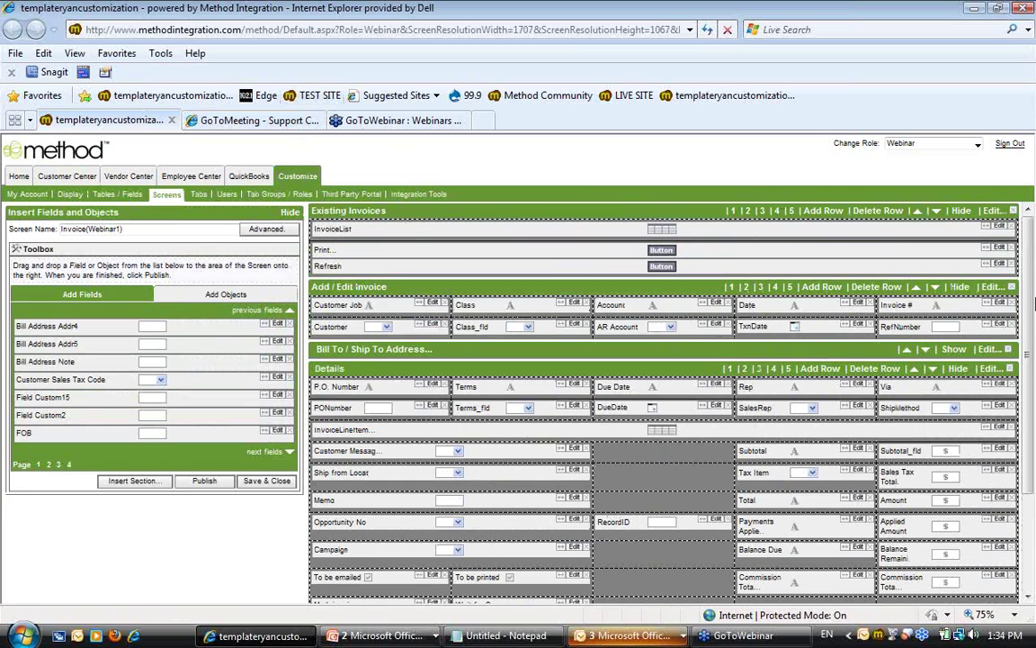
pyautogui.scroll(-1, 756, 329)
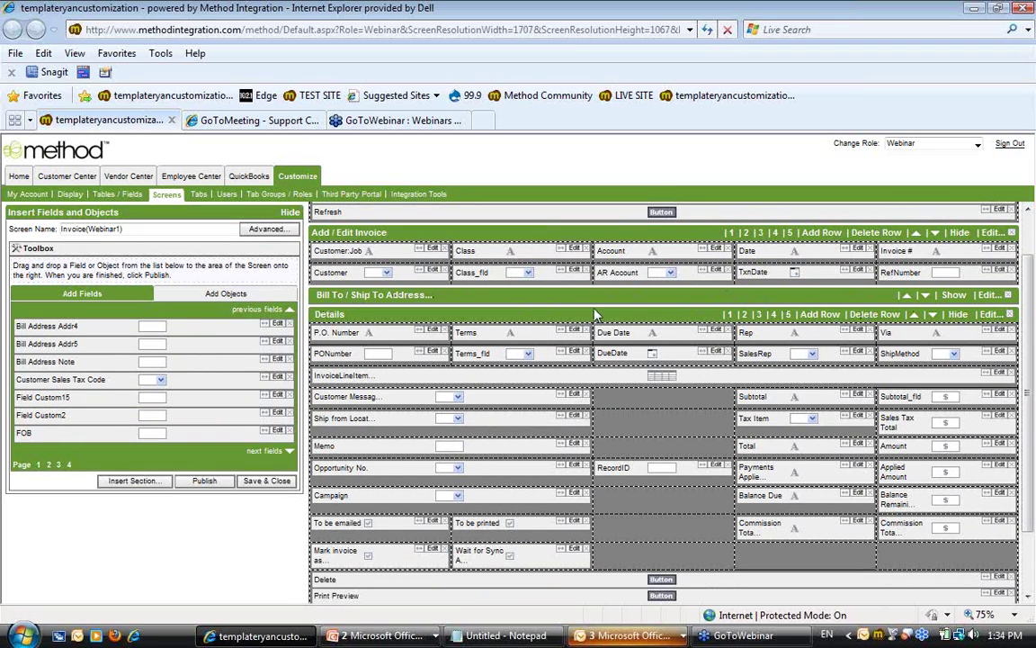
pyautogui.click(953, 295)
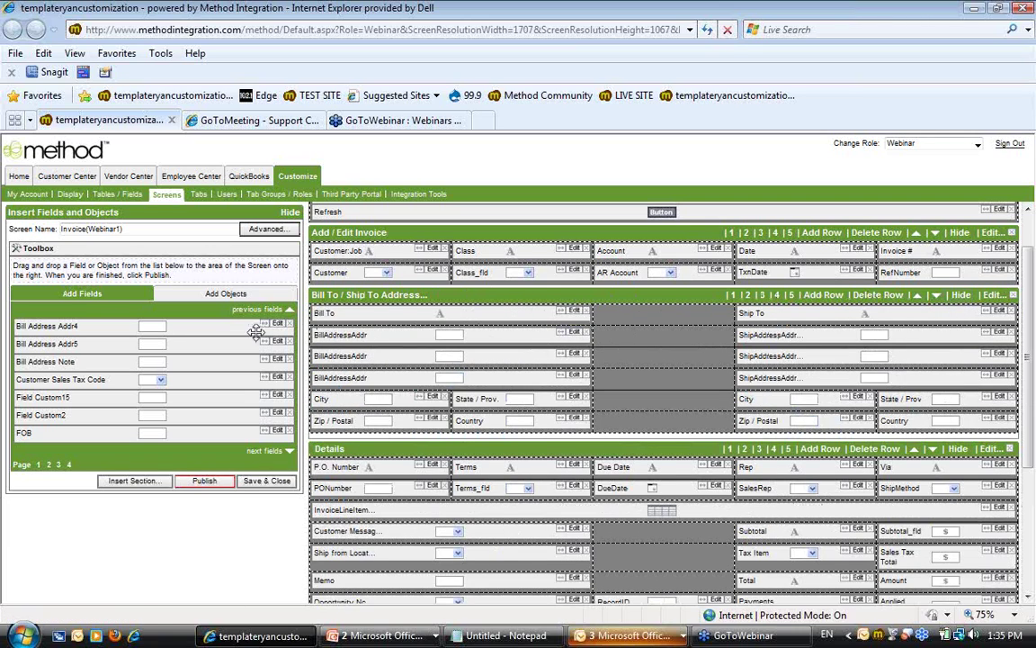
pyautogui.click(225, 295)
pyautogui.moveTo(153, 416); pyautogui.dragTo(681, 321)
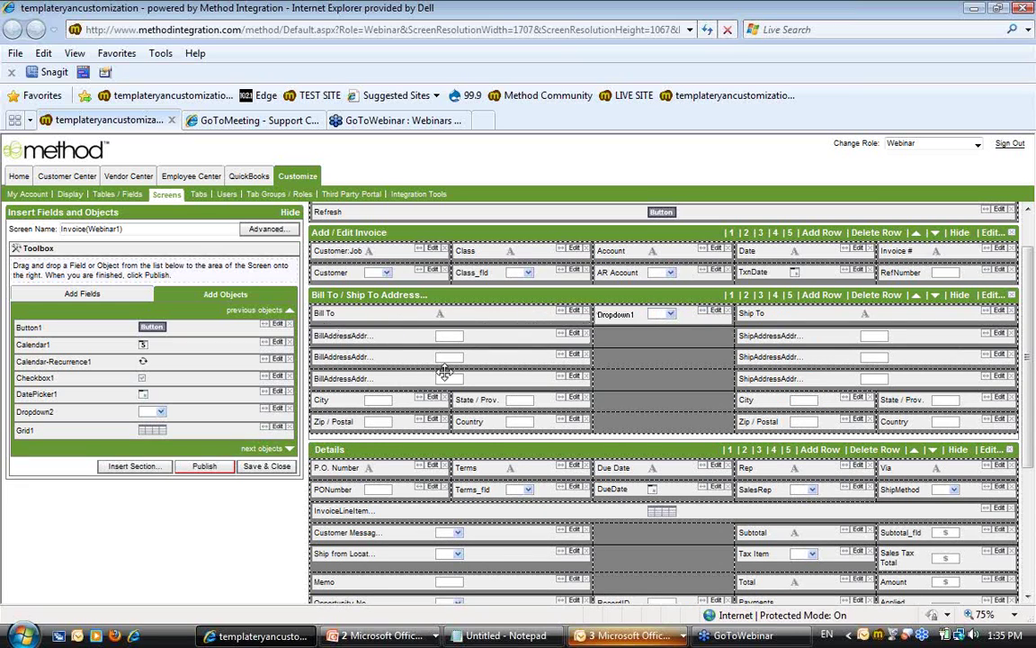
# Set the new dropdown's caption to "Alt Bill To:" in its properties
pyautogui.click(717, 315)
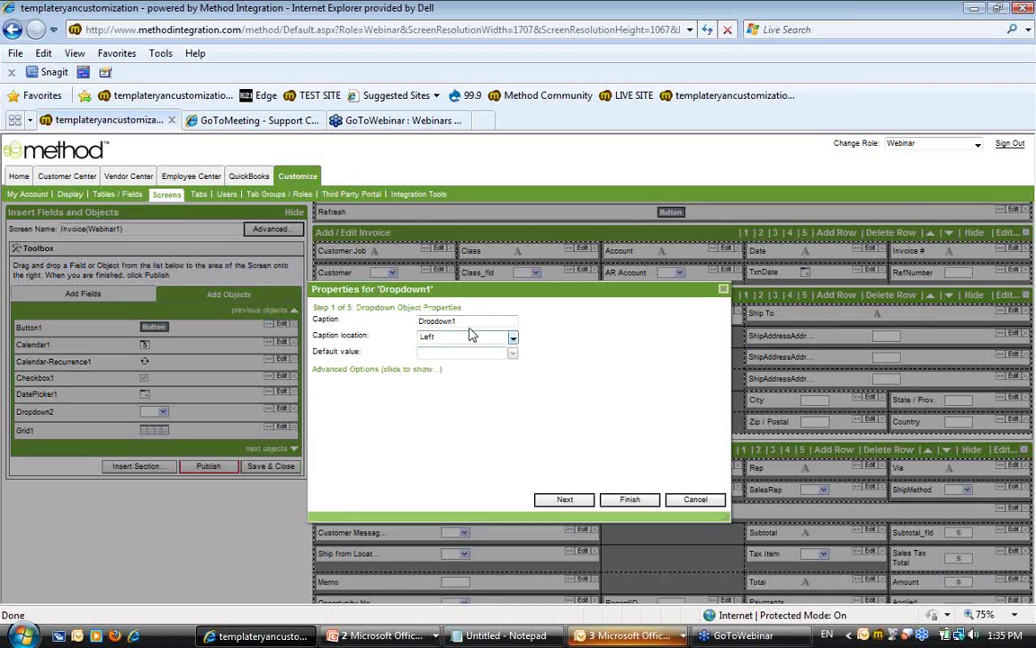
pyautogui.moveTo(417, 322); pyautogui.dragTo(465, 319)
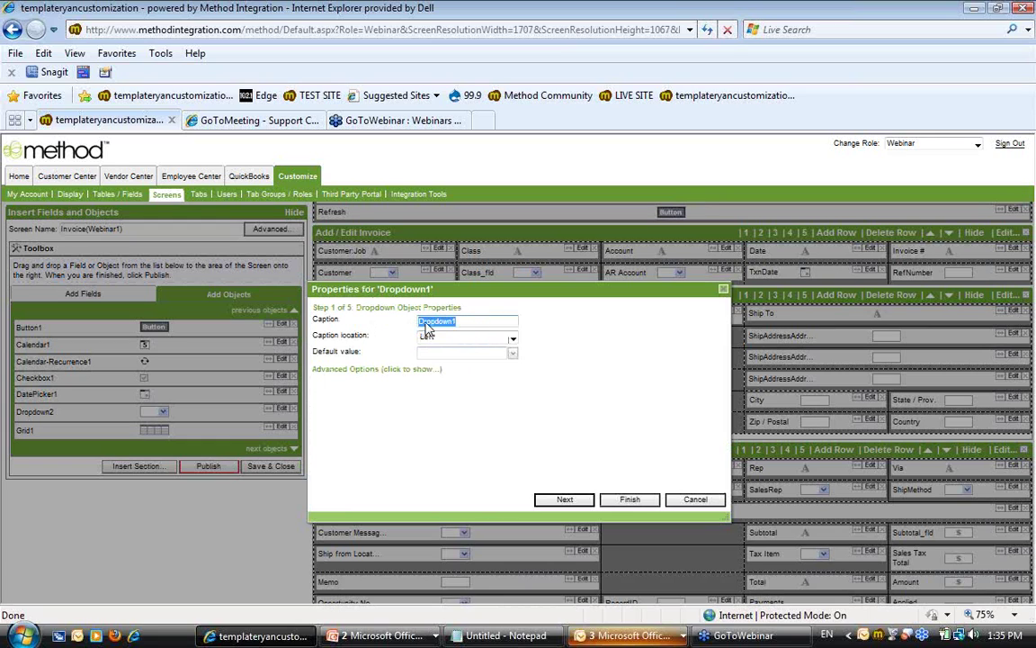
pyautogui.write('Alt Bill To:')
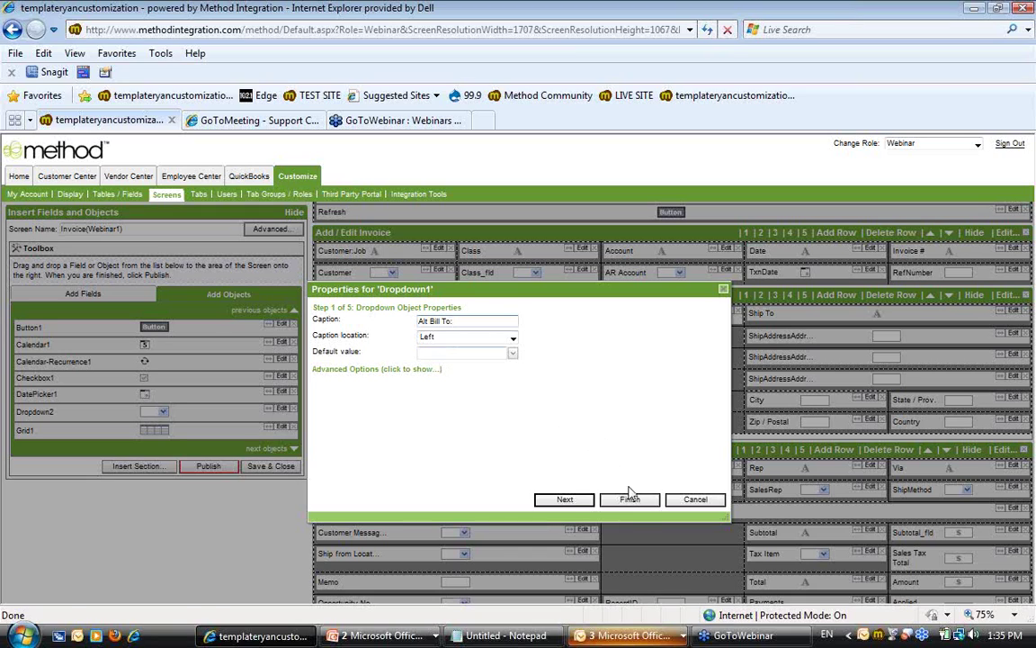
pyautogui.click(565, 499)
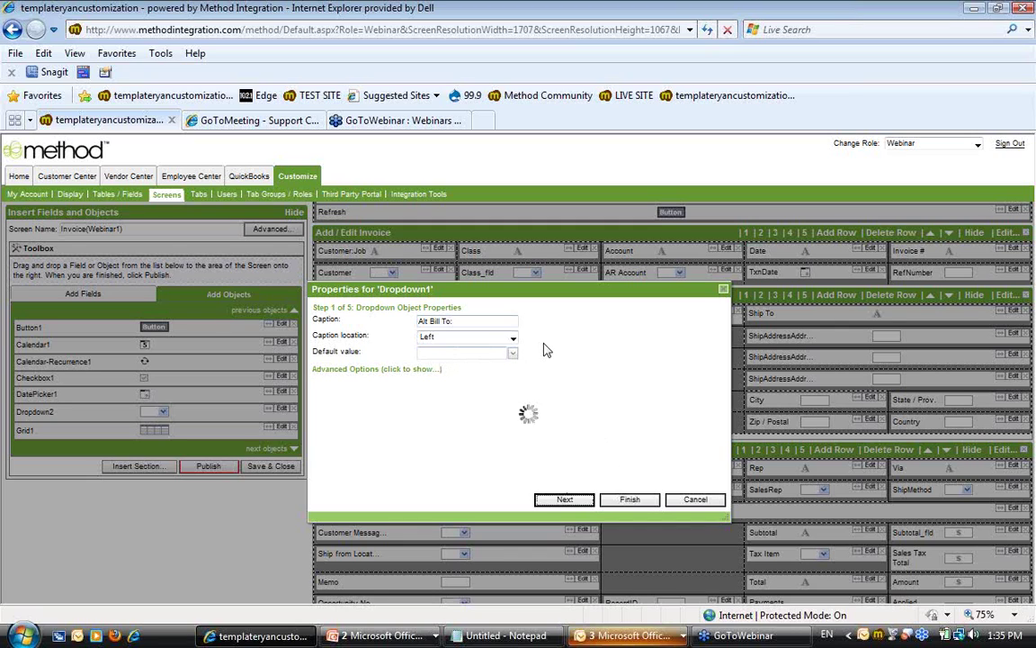
# Skip the validation rules and source the dropdown's choices from the Customer table with FullName as the 1st column
pyautogui.click(565, 500)
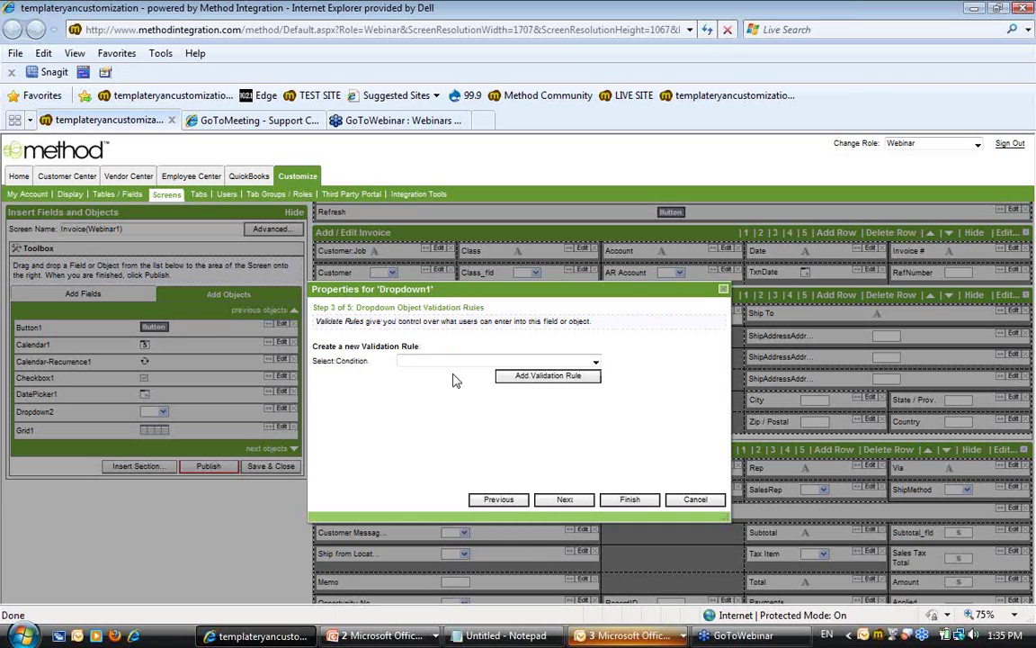
pyautogui.click(561, 500)
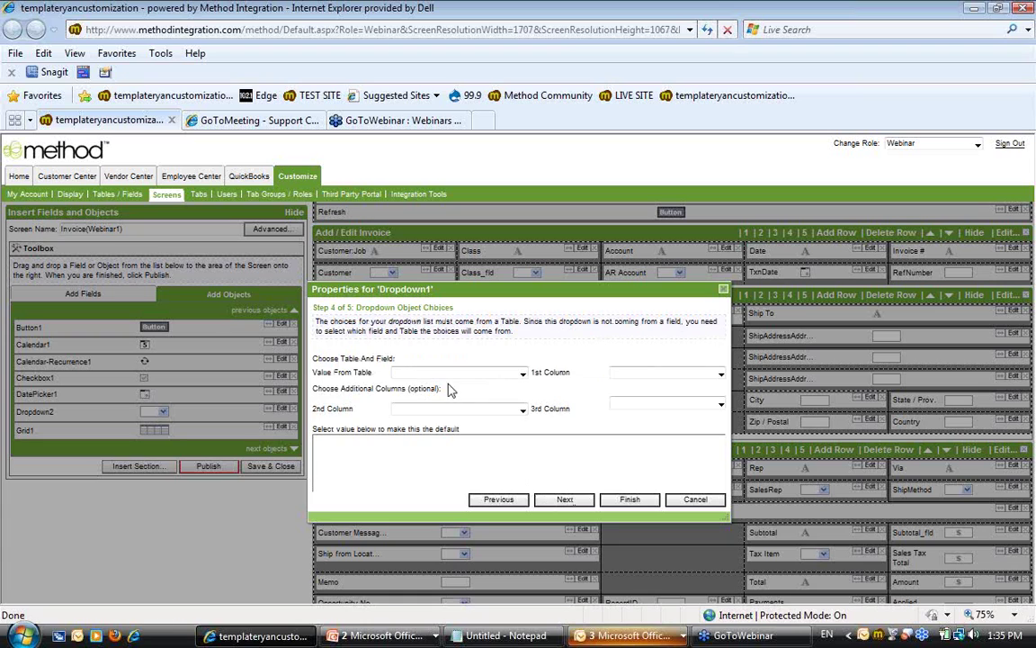
pyautogui.click(522, 372)
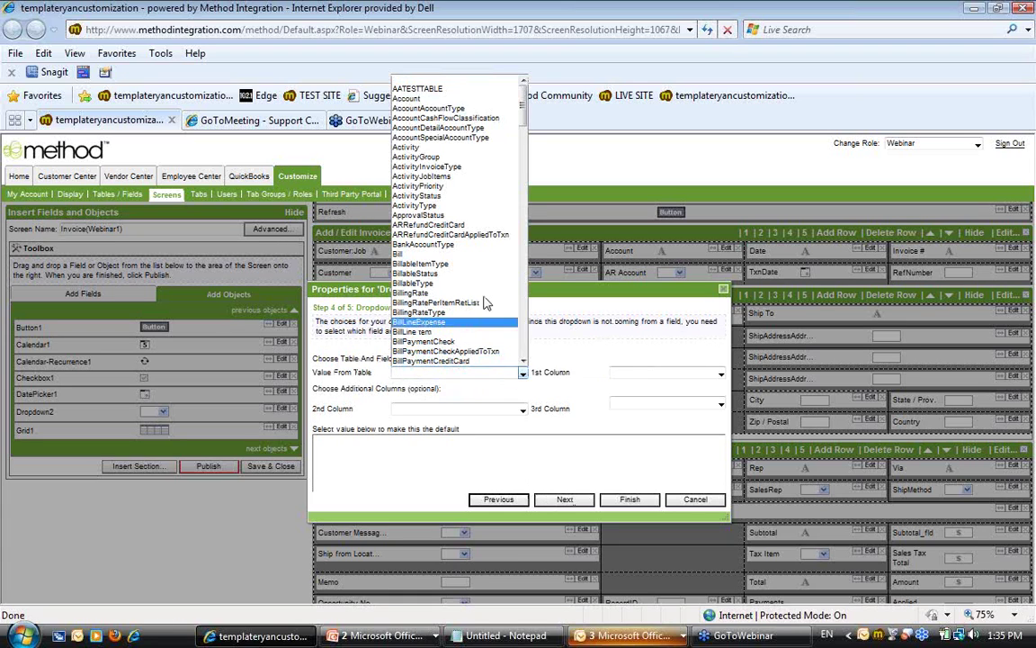
pyautogui.moveTo(523, 106); pyautogui.dragTo(527, 177)
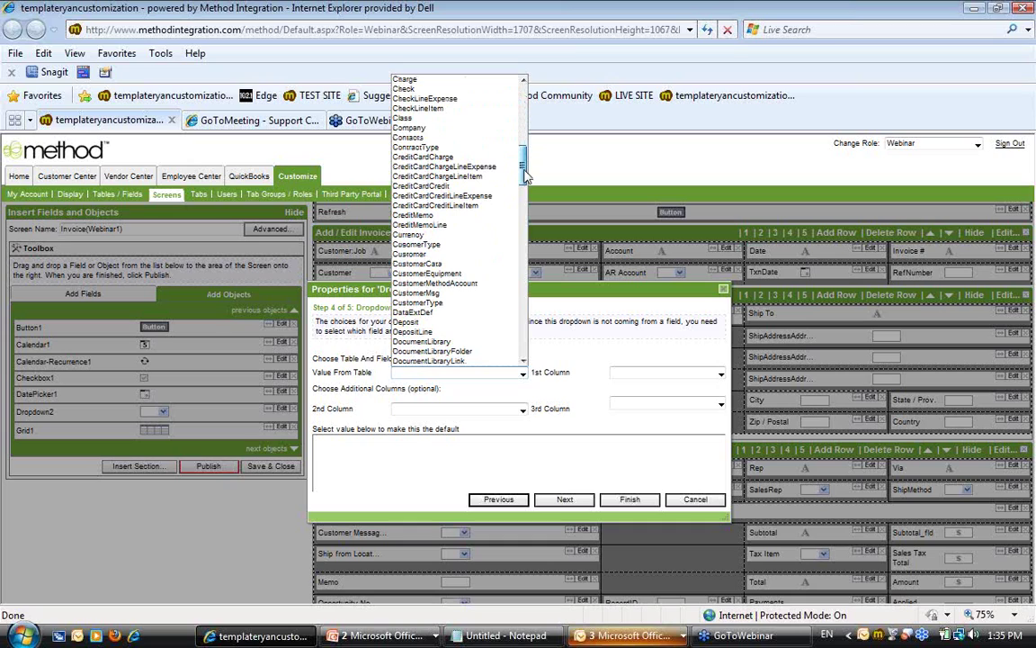
pyautogui.click(454, 253)
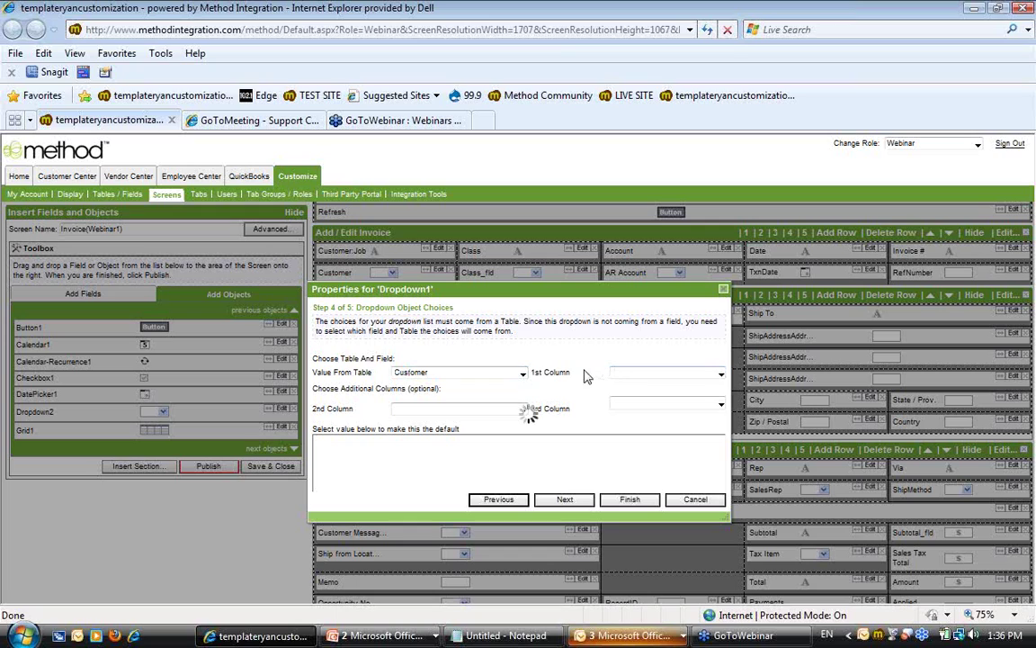
pyautogui.click(630, 375)
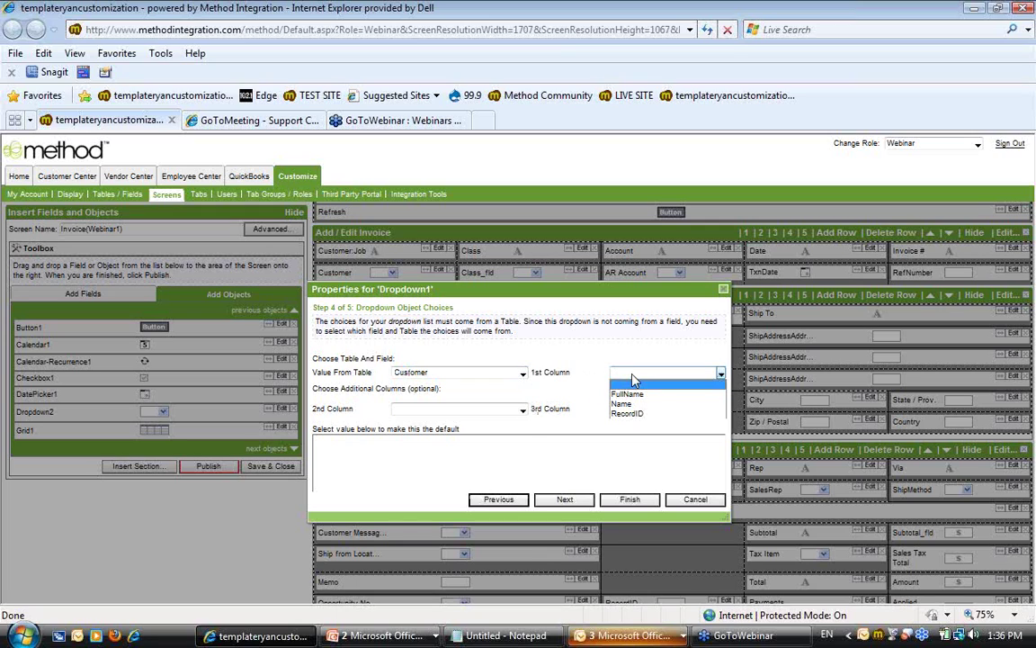
pyautogui.click(653, 393)
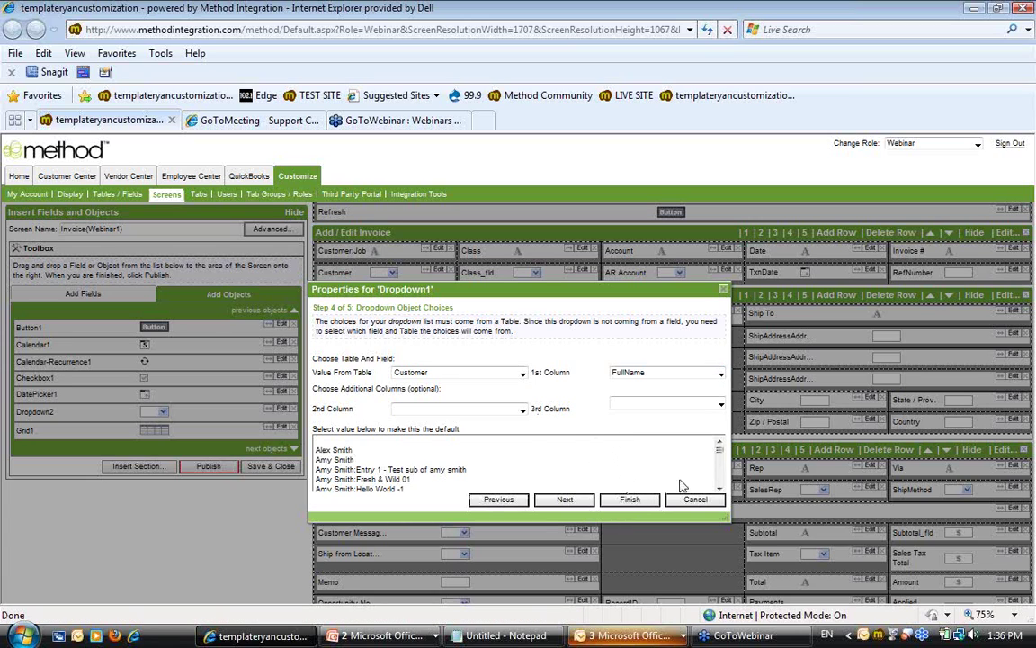
# Go back to the dropdown's actions step and set the triggering event to Text Change
pyautogui.moveTo(720, 455); pyautogui.dragTo(651, 497)
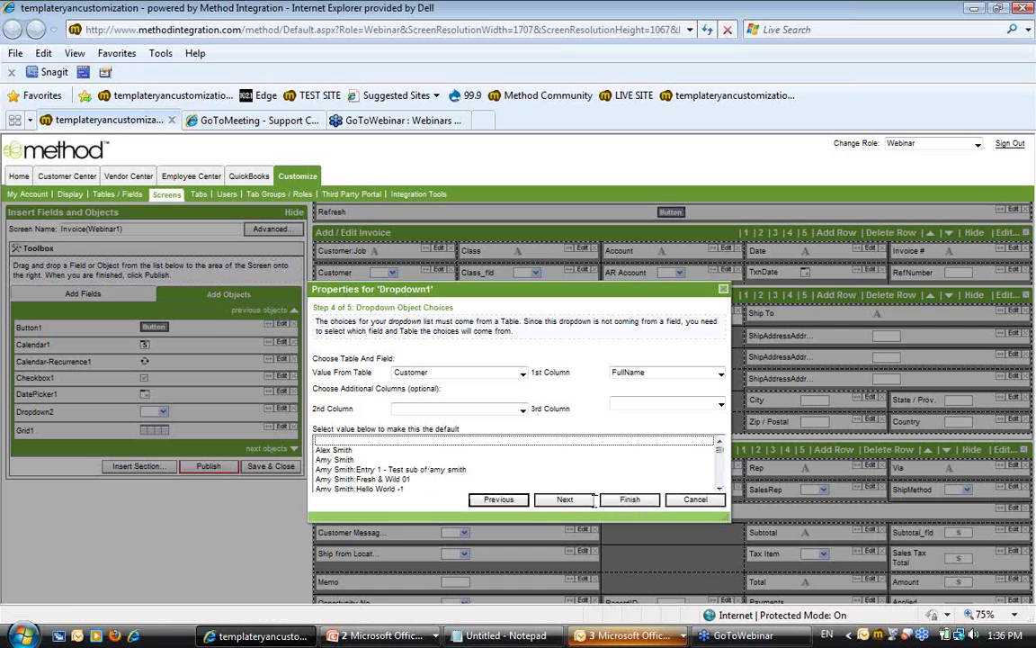
pyautogui.click(500, 502)
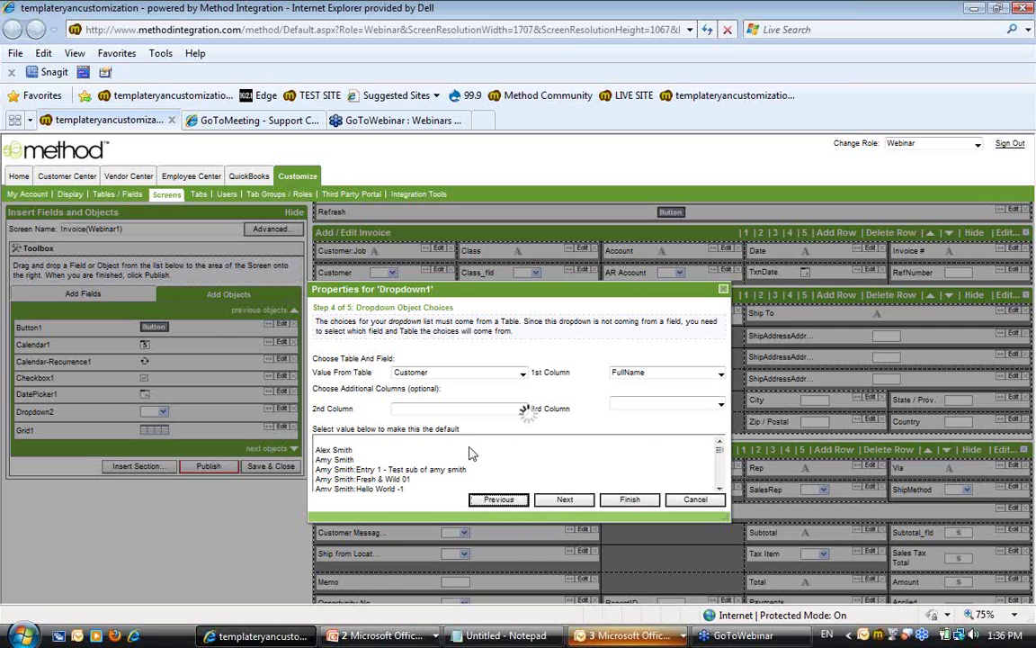
pyautogui.click(500, 501)
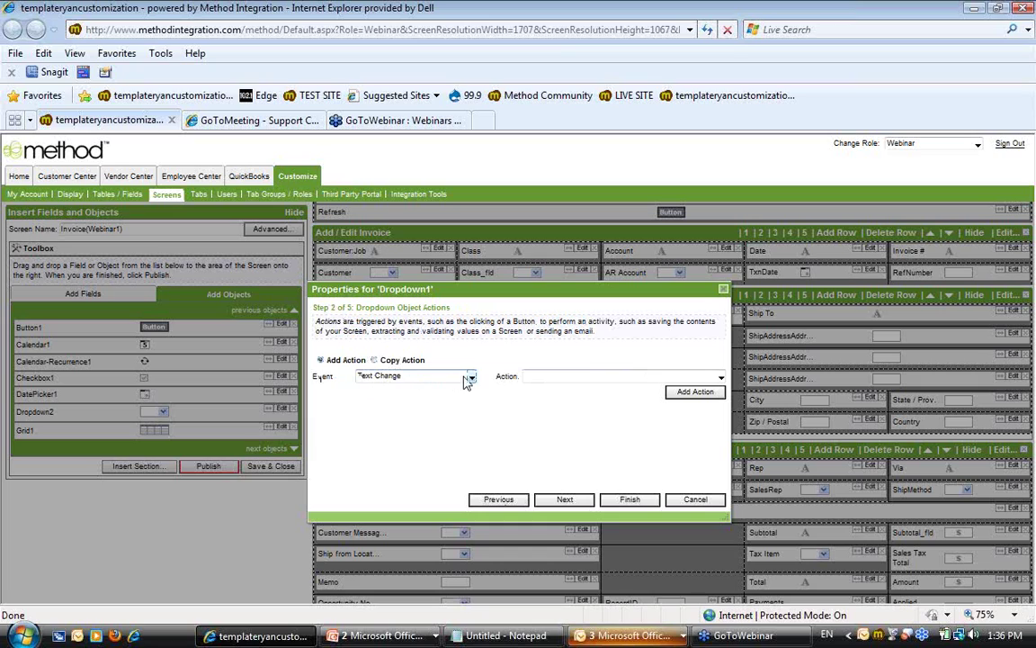
pyautogui.click(430, 377)
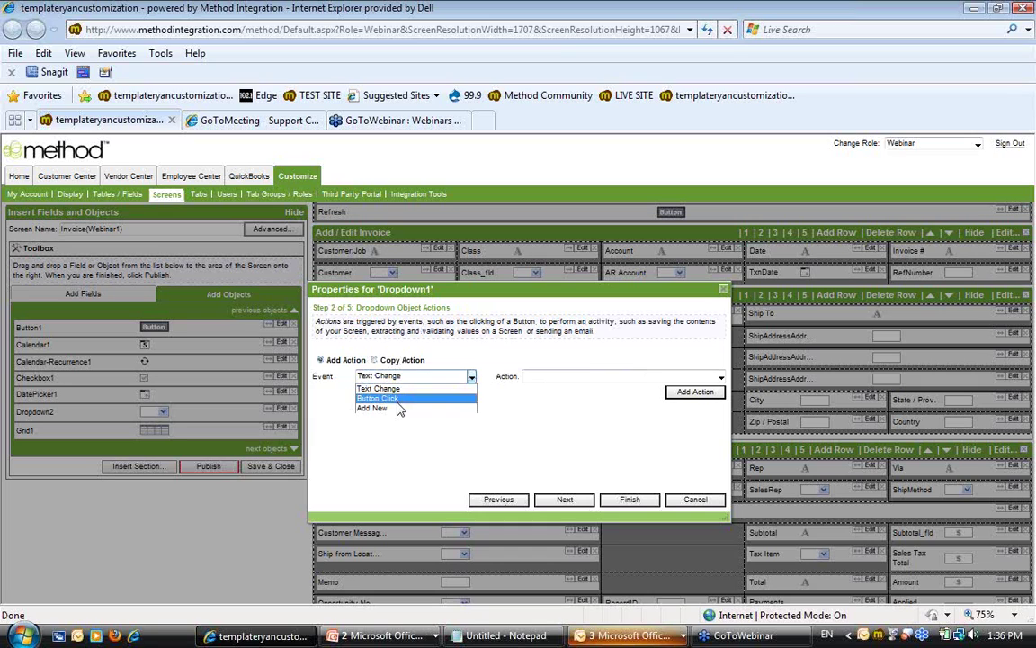
pyautogui.click(378, 388)
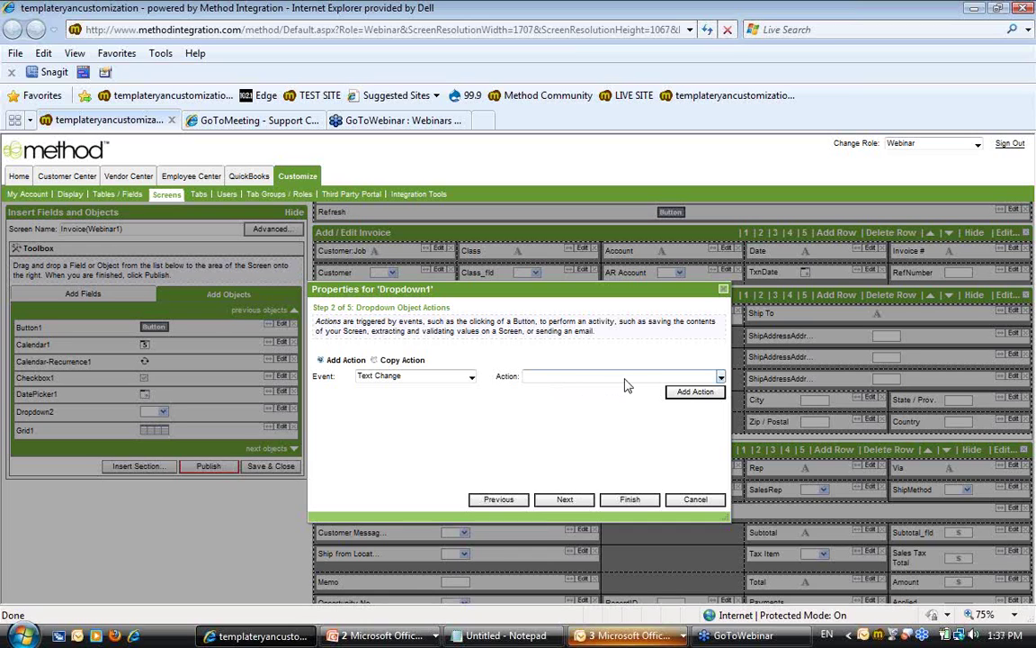
# Add a Retrieve Value From Table action to the dropdown's Text Change event
pyautogui.click(625, 377)
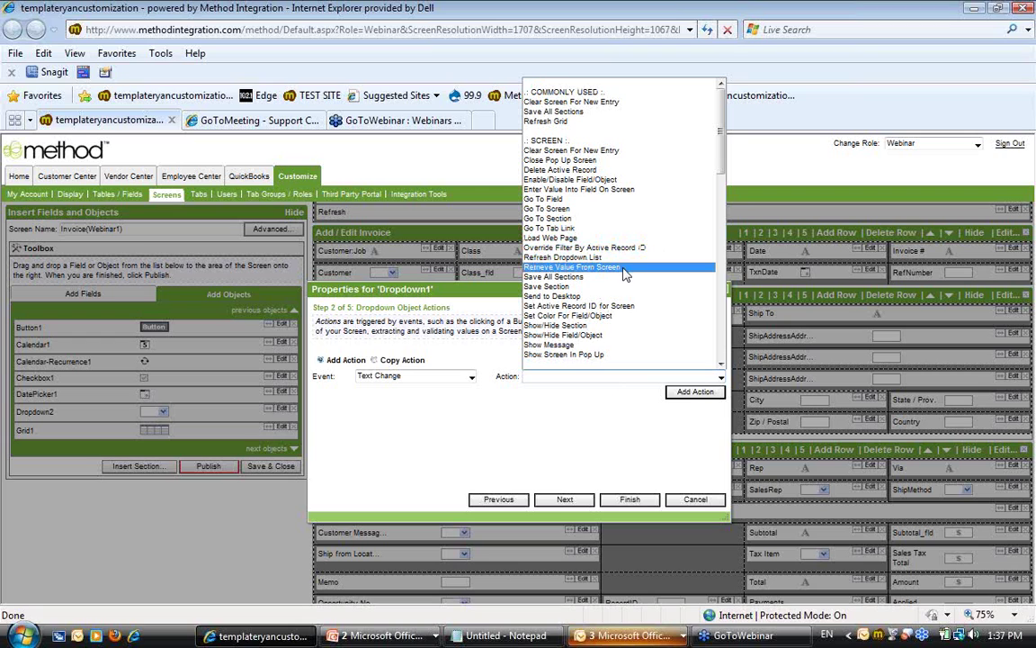
pyautogui.scroll(-6, 627, 270)
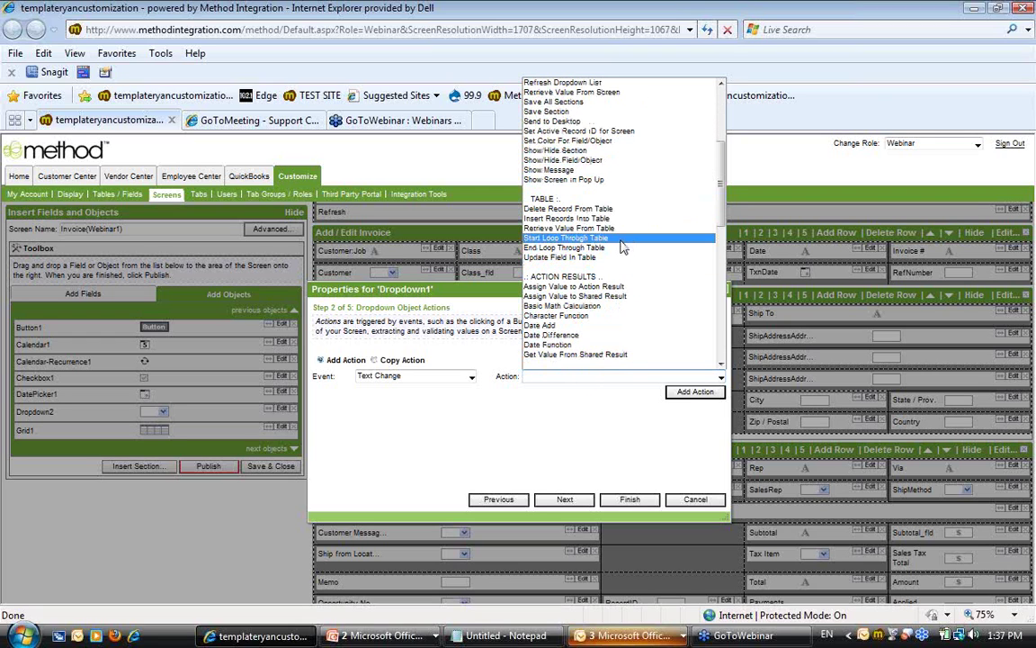
pyautogui.click(620, 229)
pyautogui.click(677, 393)
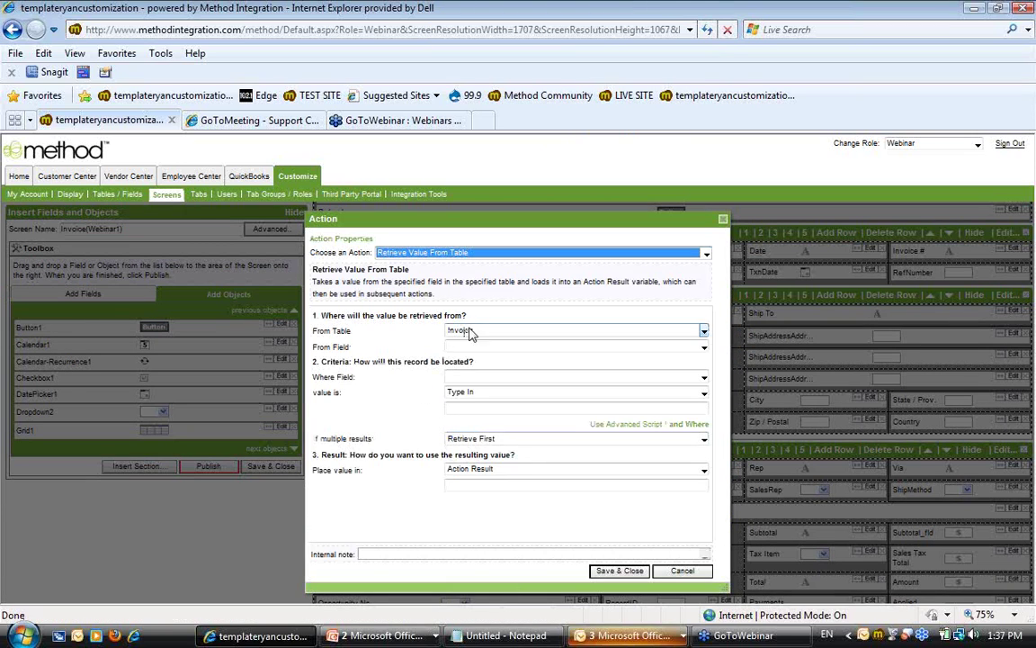
# Set the action to retrieve its value from the BillAddressAddr1 field of the Customer table
pyautogui.click(470, 331)
pyautogui.scroll(-5, 519, 423)
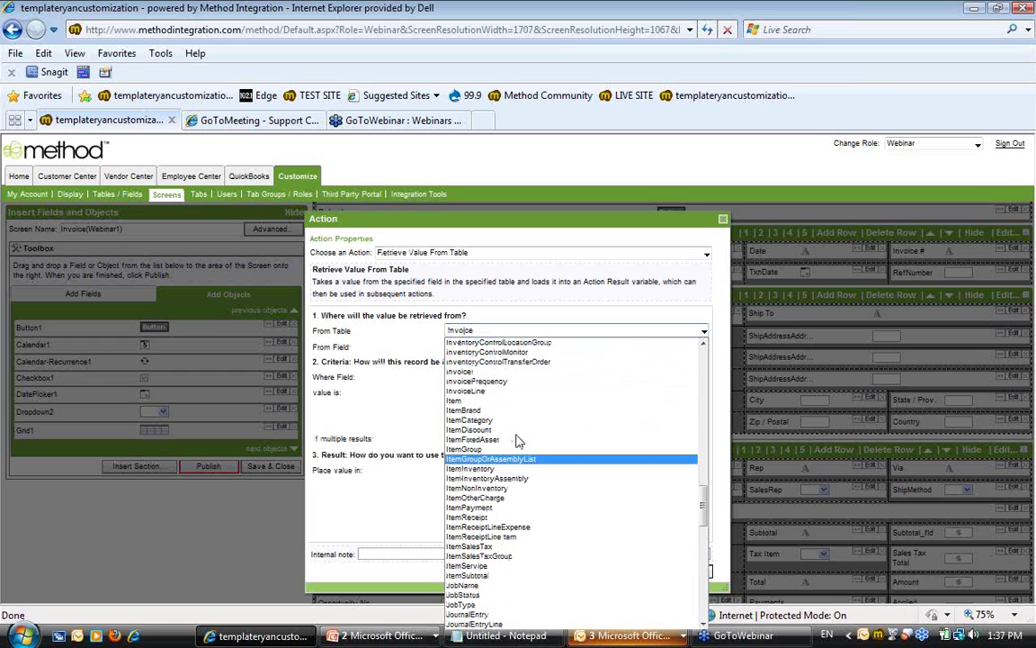
pyautogui.scroll(6, 519, 440)
pyautogui.scroll(15, 518, 441)
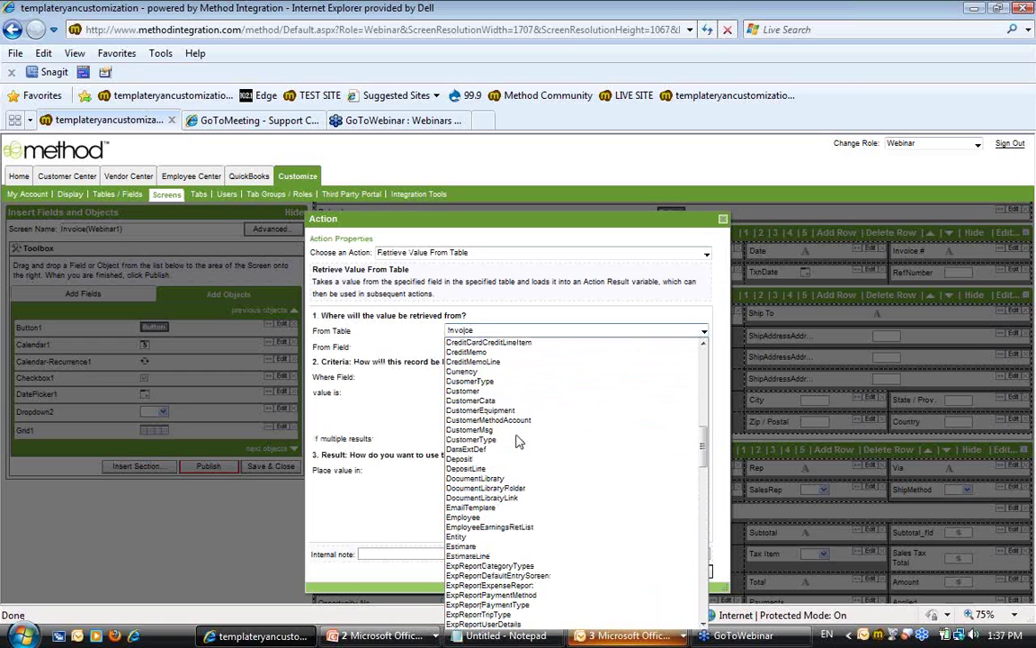
pyautogui.click(507, 391)
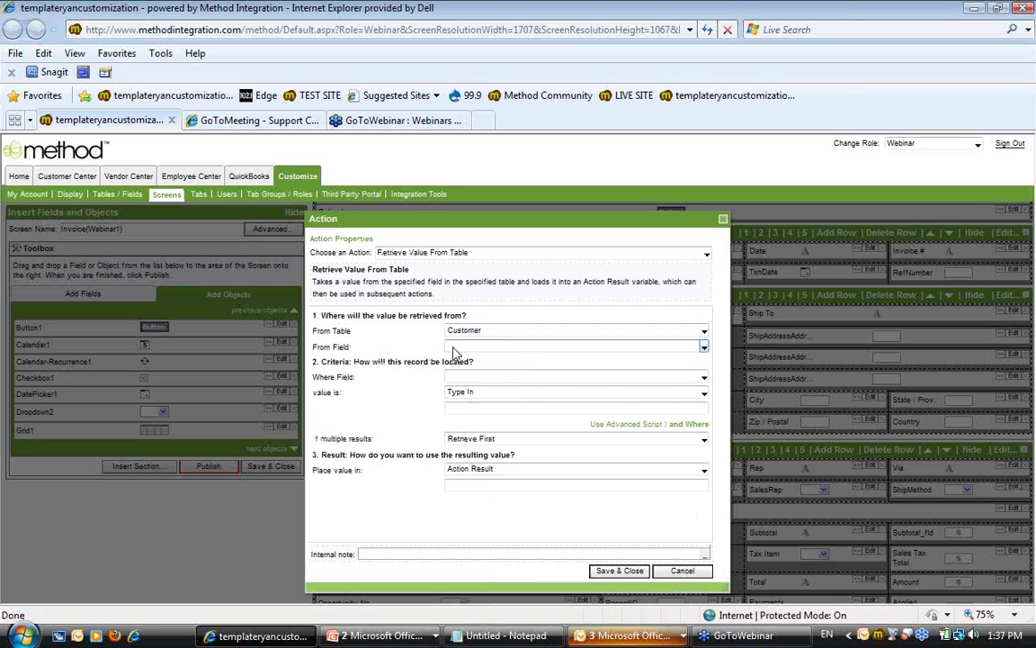
pyautogui.click(454, 349)
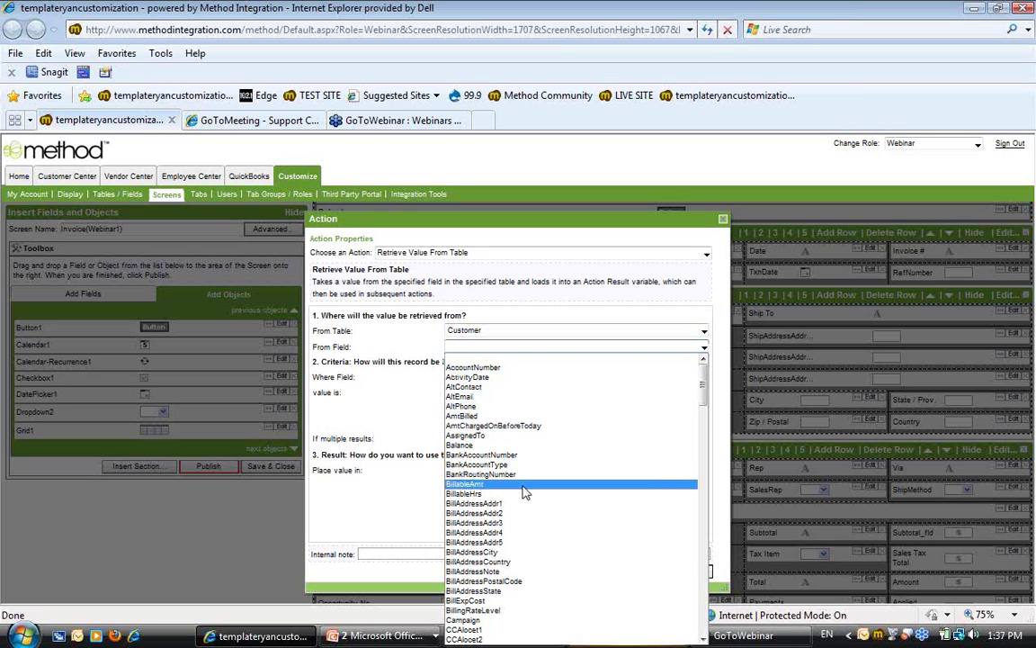
pyautogui.click(524, 500)
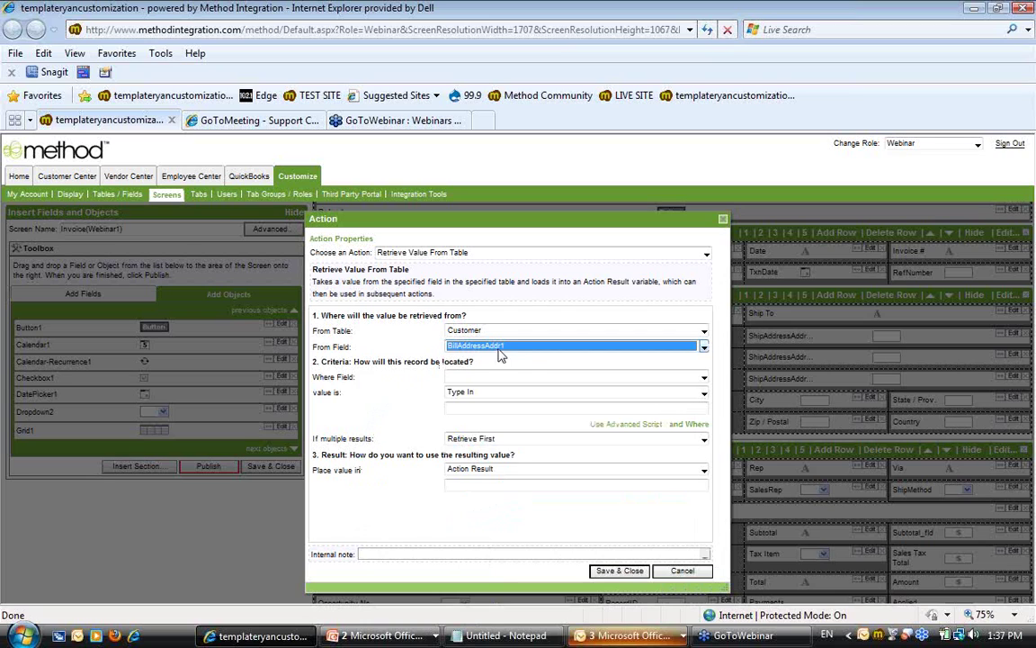
# Set the criteria so the Customer field matches the value from screen of the "Alt Bill To:" object
pyautogui.click(460, 385)
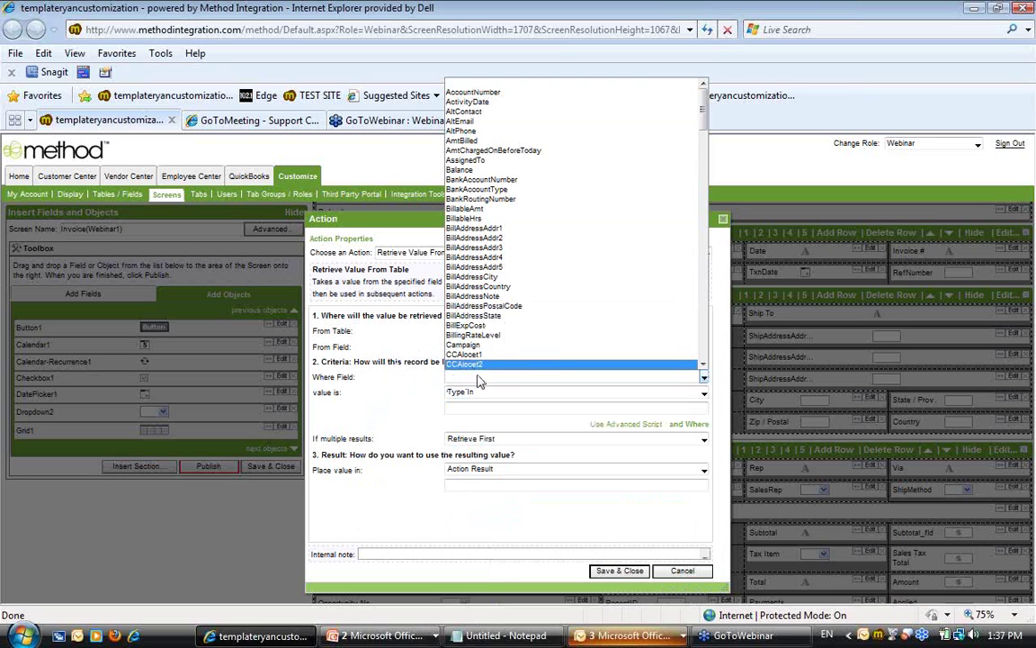
pyautogui.scroll(-5, 529, 328)
pyautogui.scroll(-2, 529, 329)
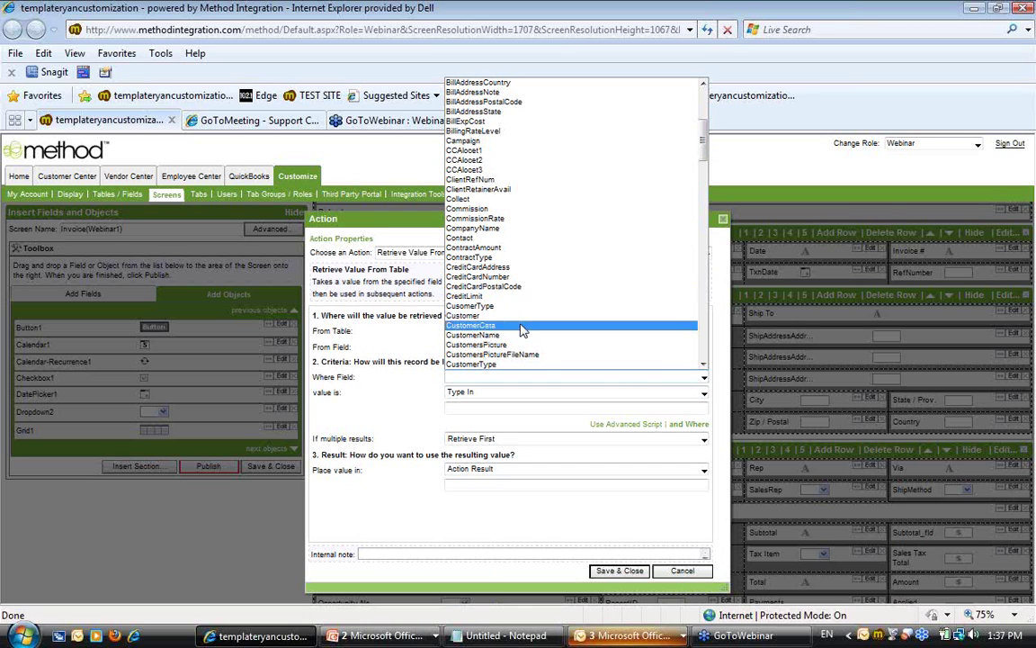
pyautogui.click(526, 310)
pyautogui.click(470, 392)
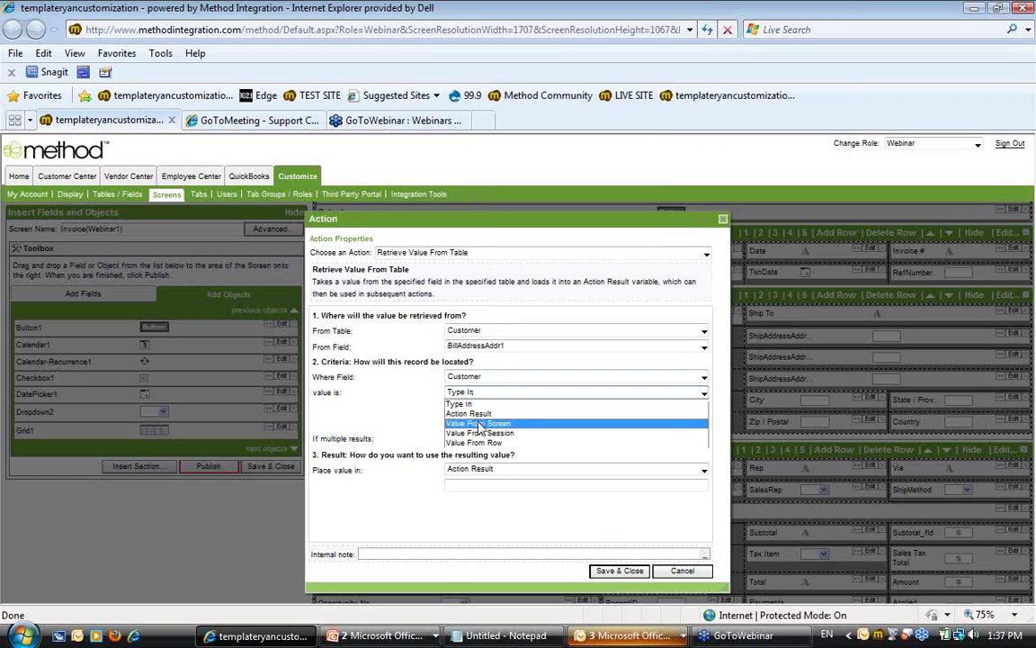
pyautogui.click(480, 423)
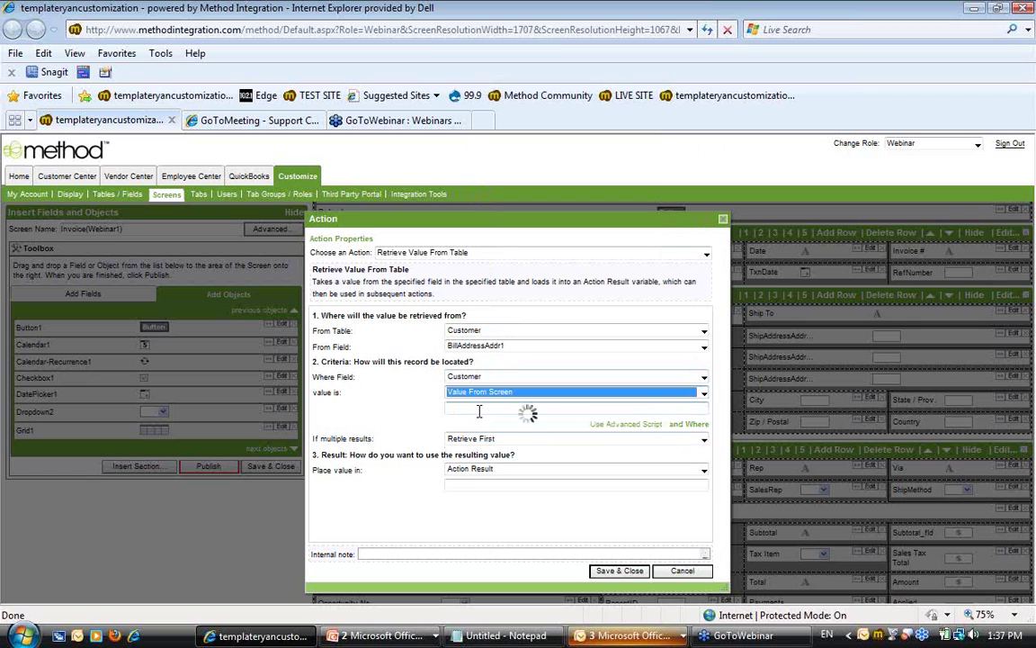
pyautogui.click(479, 409)
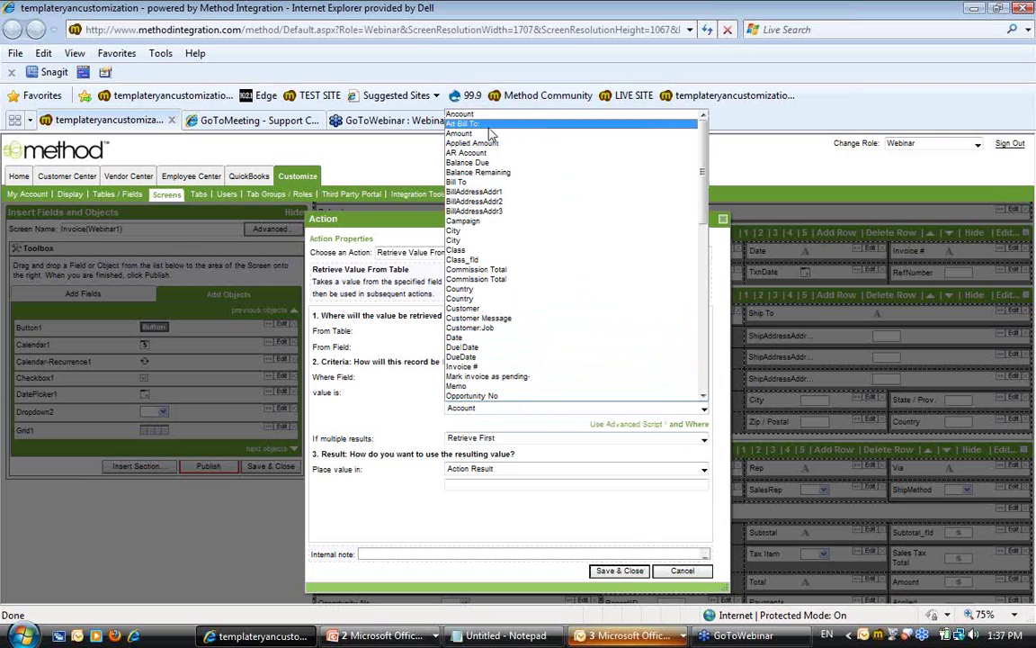
pyautogui.click(542, 125)
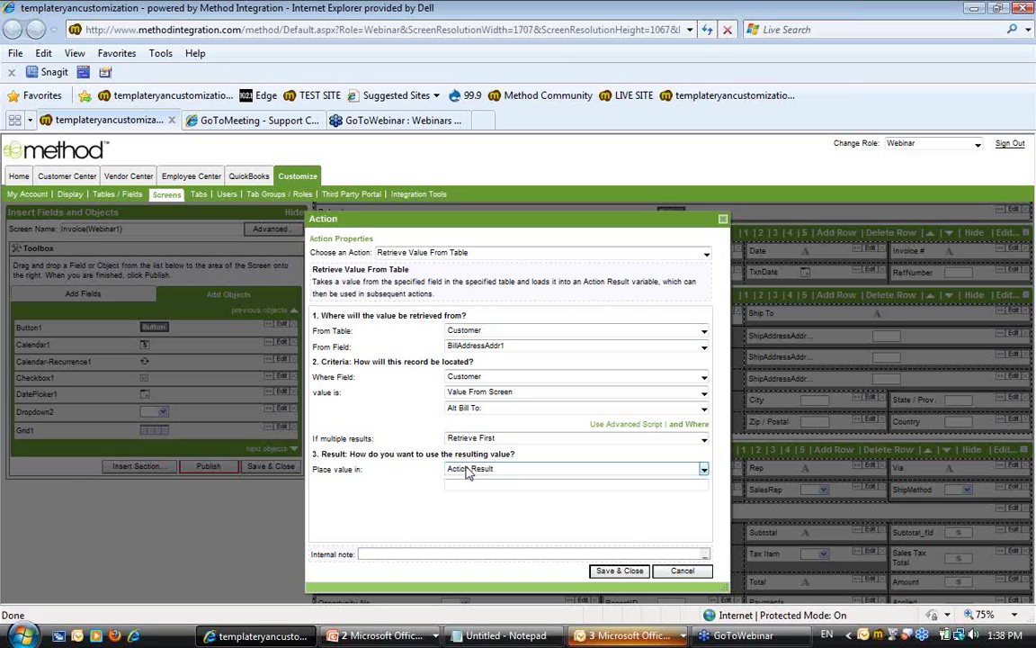
# Place the result in the screen's BillAddressAddr1 field, add the internal note "Update BillAddress1", and save the action
pyautogui.click(458, 468)
pyautogui.click(474, 489)
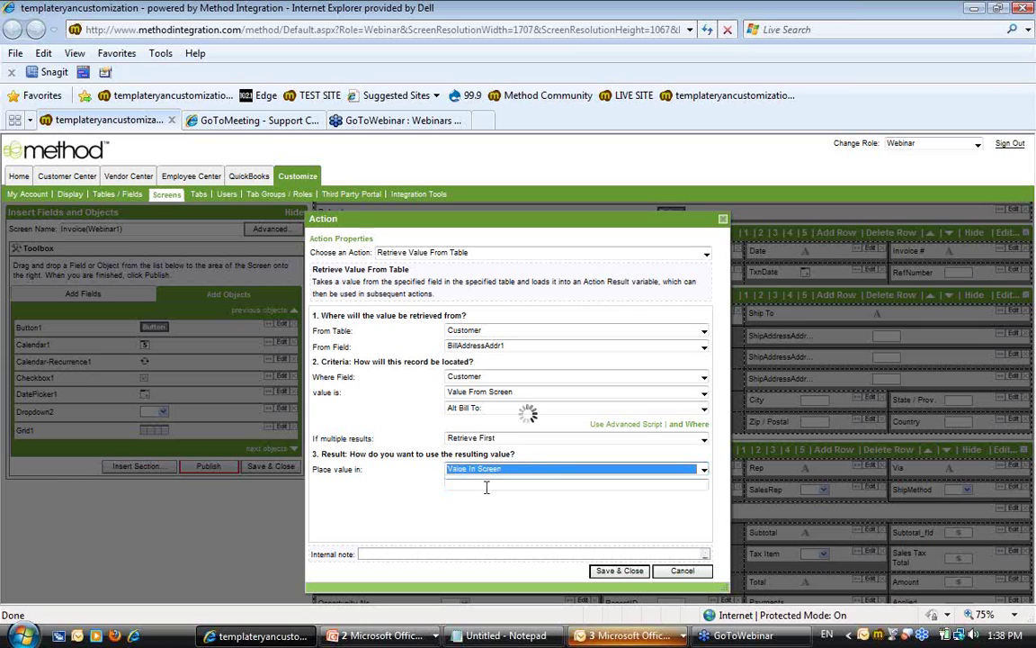
pyautogui.click(485, 485)
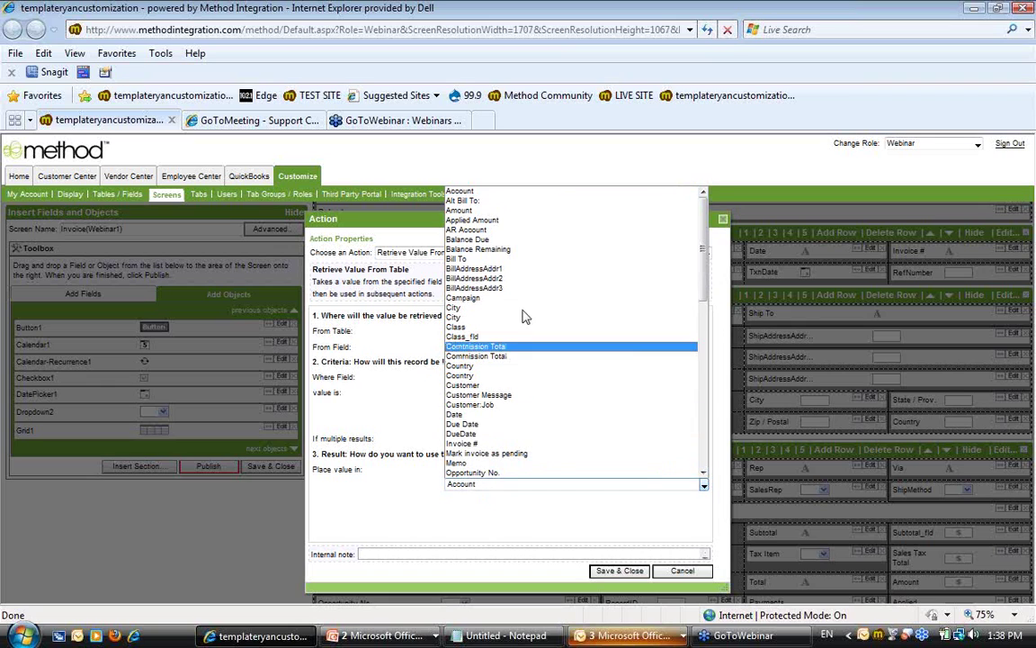
pyautogui.click(519, 270)
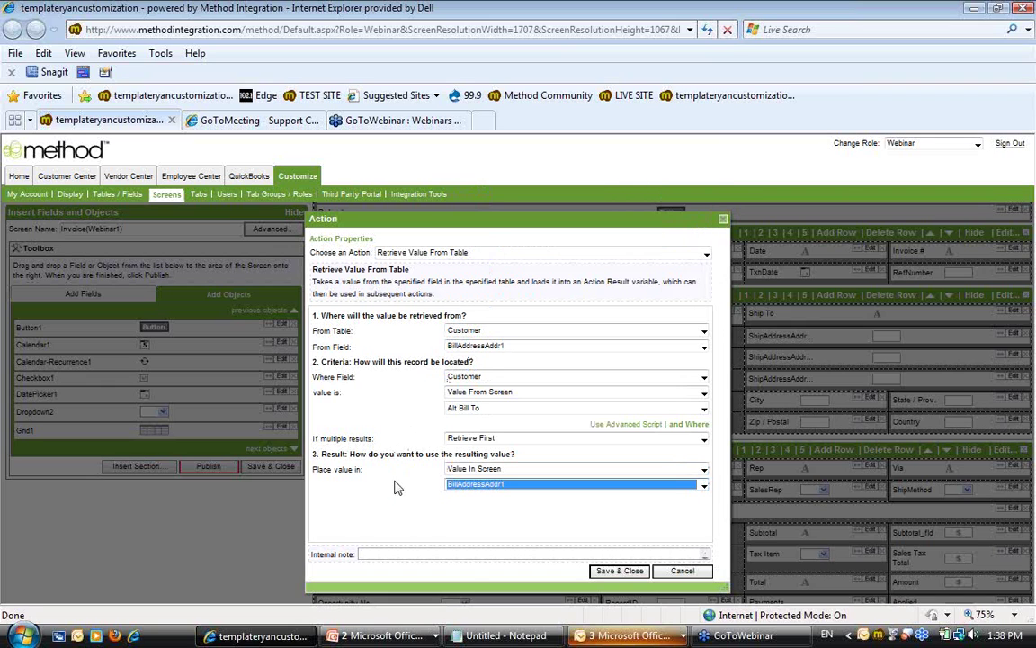
pyautogui.click(625, 572)
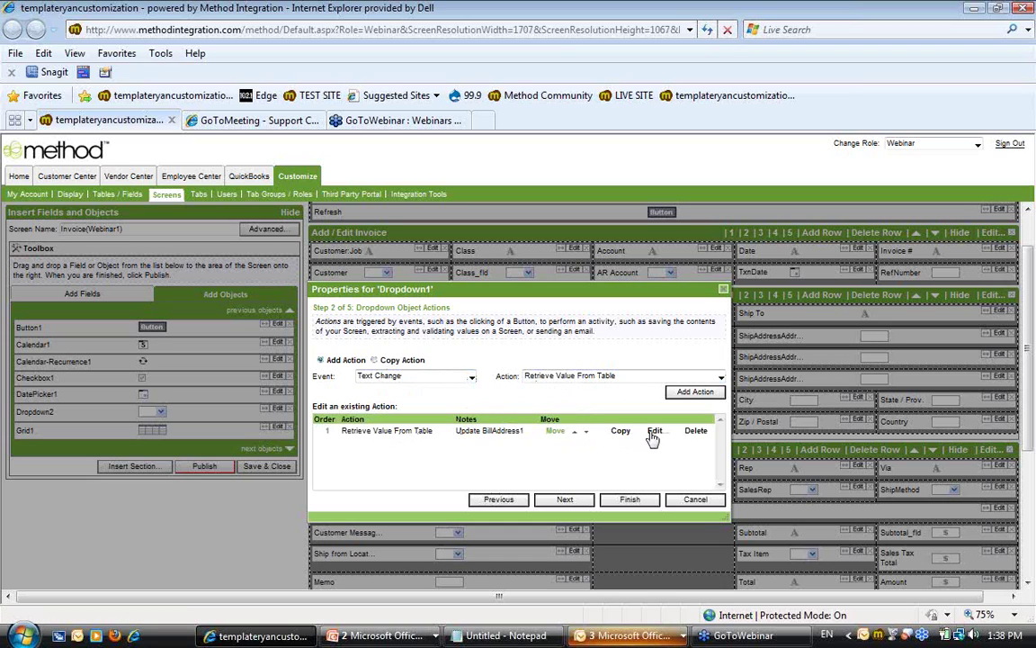
# Copy the Update BillAddress1 action and set the copy's source field to BillAddressAddr2 in the Customer table
pyautogui.click(620, 432)
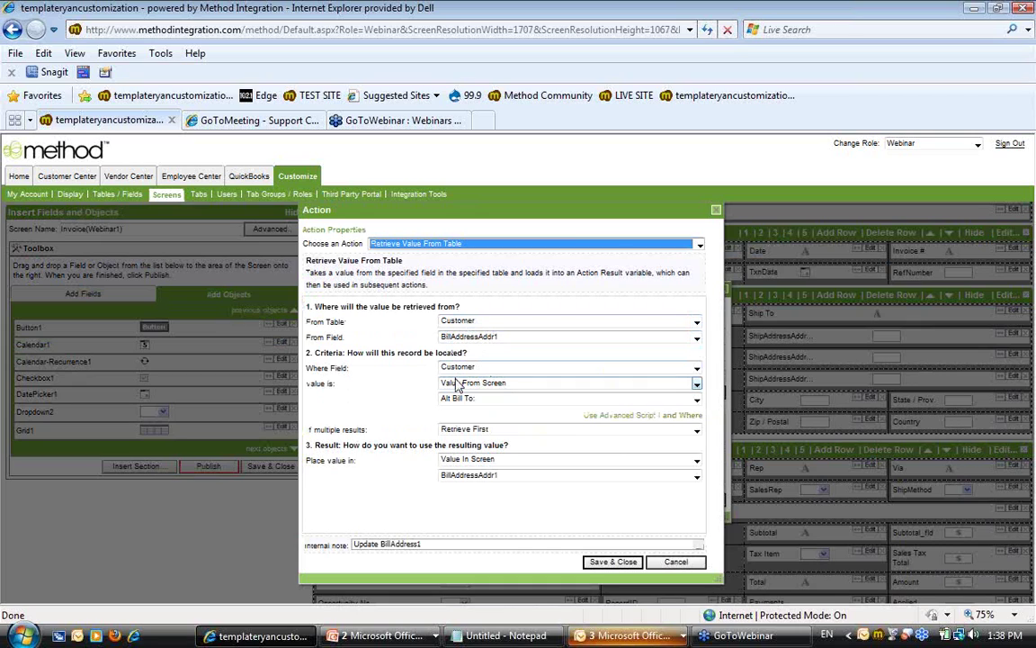
pyautogui.click(447, 322)
pyautogui.click(447, 322)
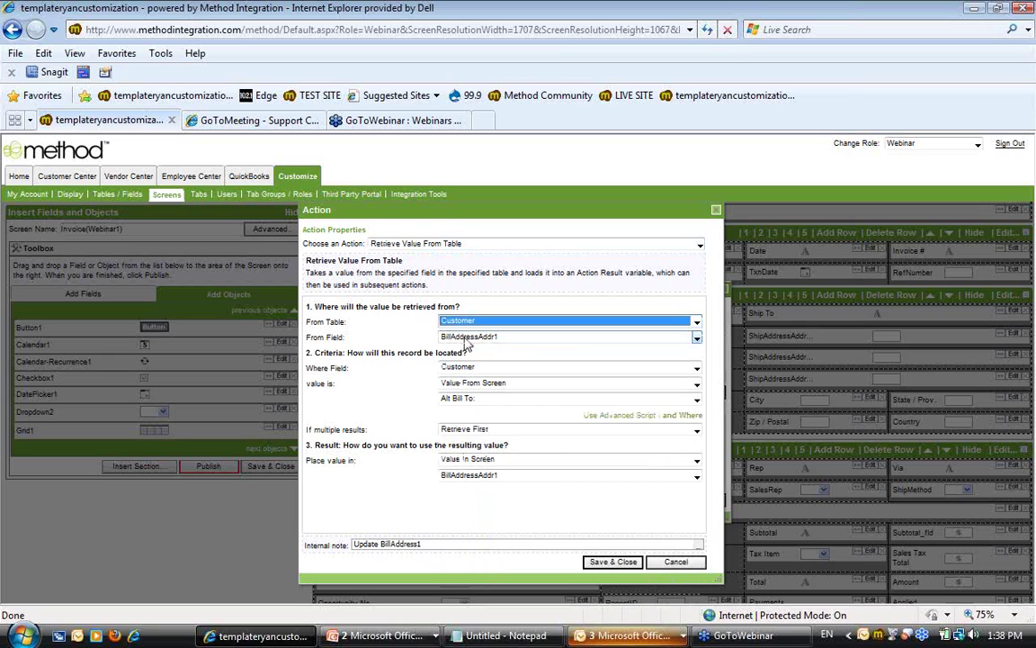
pyautogui.click(464, 337)
pyautogui.click(466, 357)
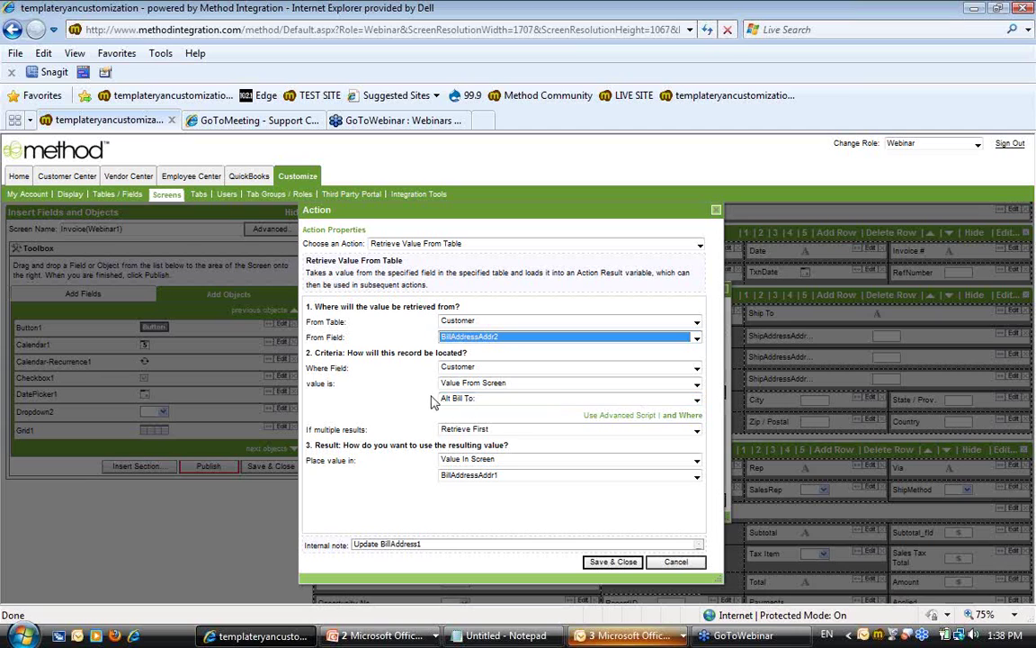
# Place the copied action's result in BillAddressAddr2, change its internal note to "Update BillAddress2", and save it
pyautogui.click(474, 476)
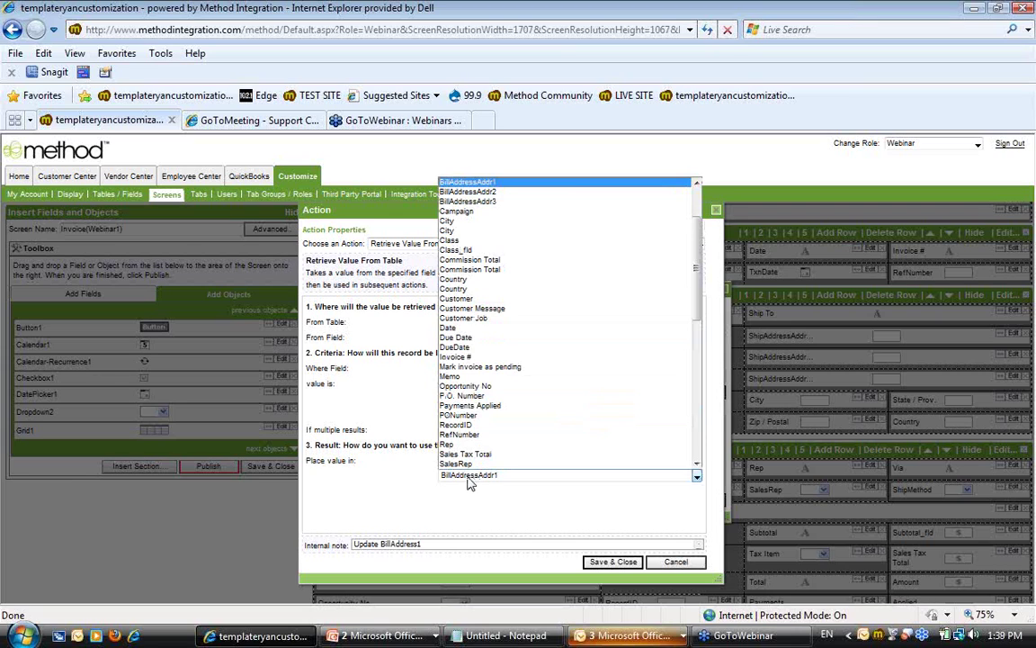
pyautogui.click(518, 192)
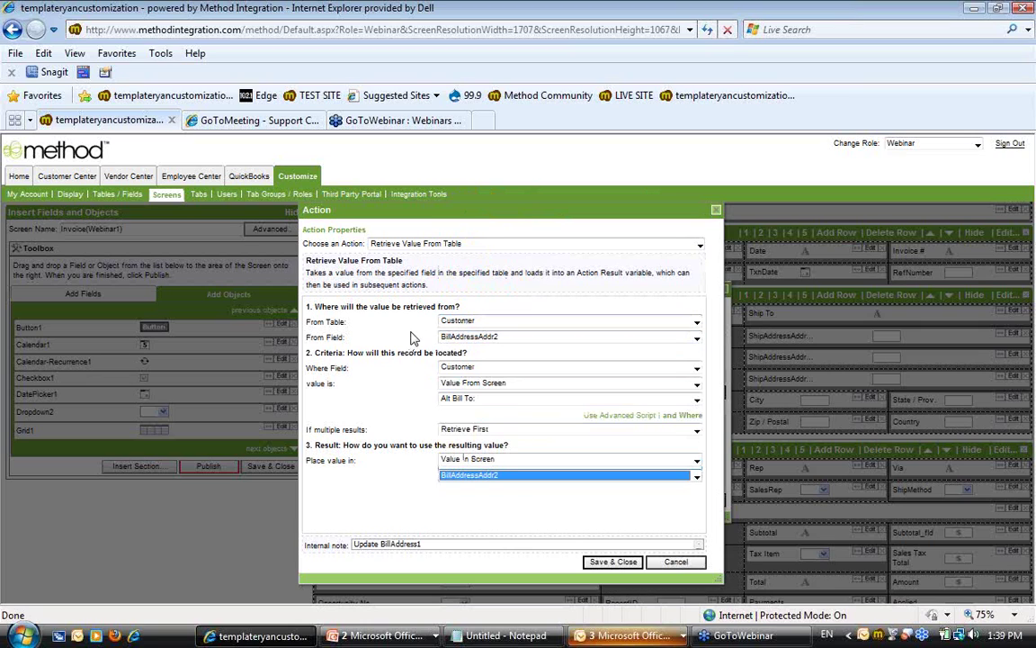
pyautogui.click(439, 347)
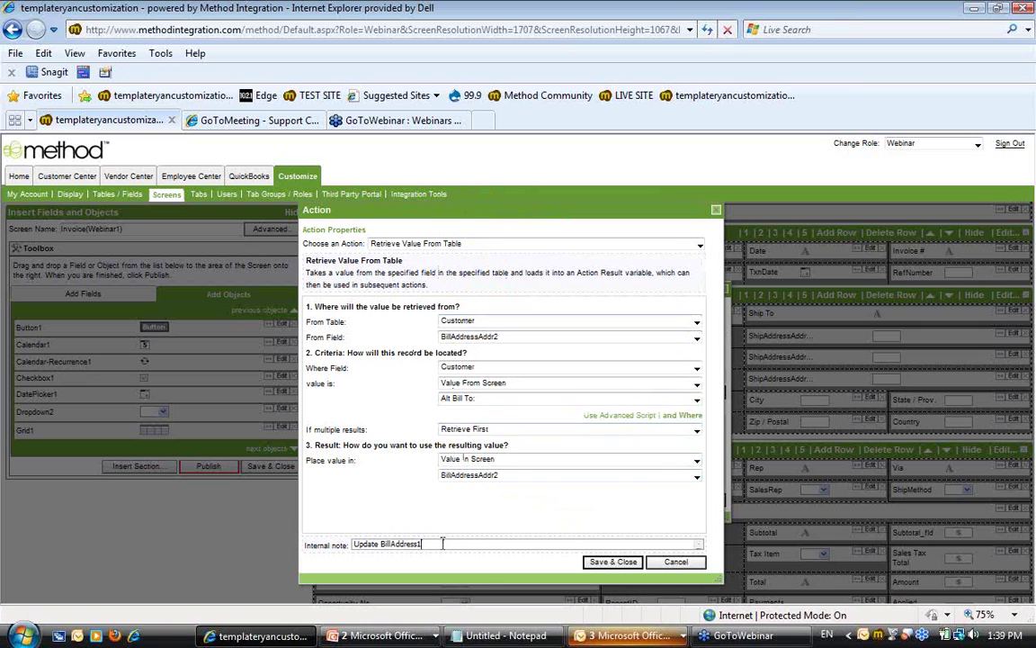
pyautogui.write('2')
pyautogui.click(598, 561)
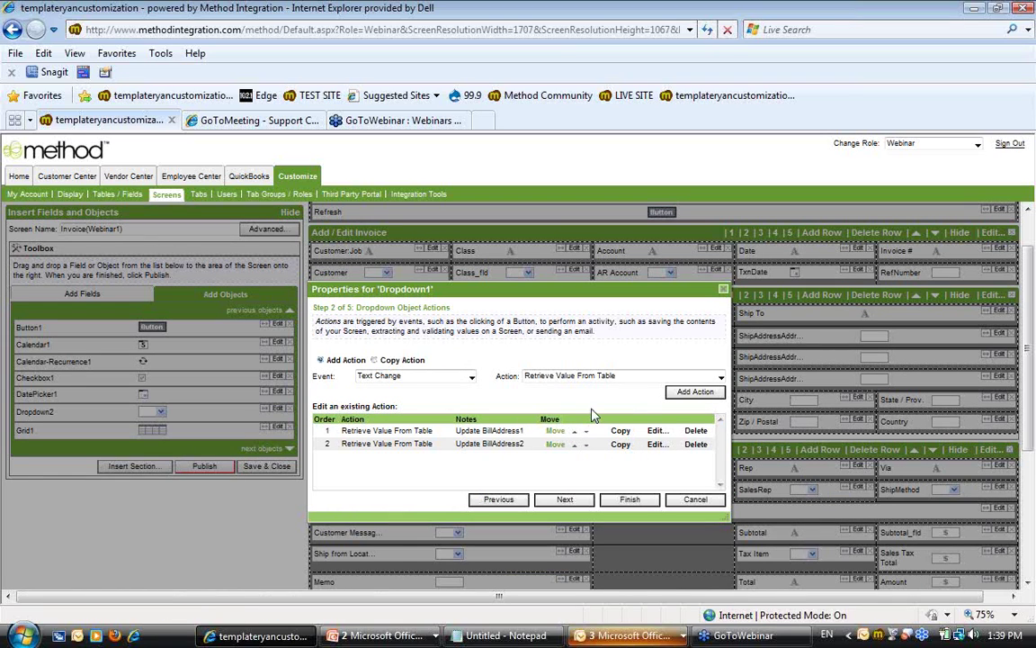
# Move the properties dialog aside and review the customer and Bill To address fields on the Customer Center invoice screen
pyautogui.moveTo(576, 288); pyautogui.dragTo(713, 237)
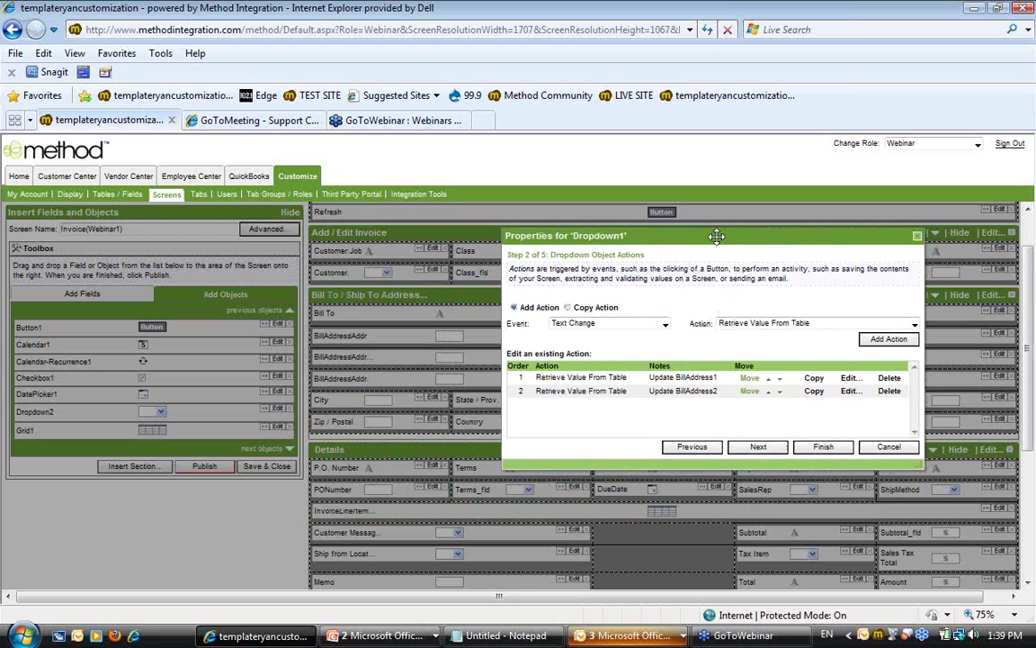
pyautogui.click(88, 176)
pyautogui.click(376, 241)
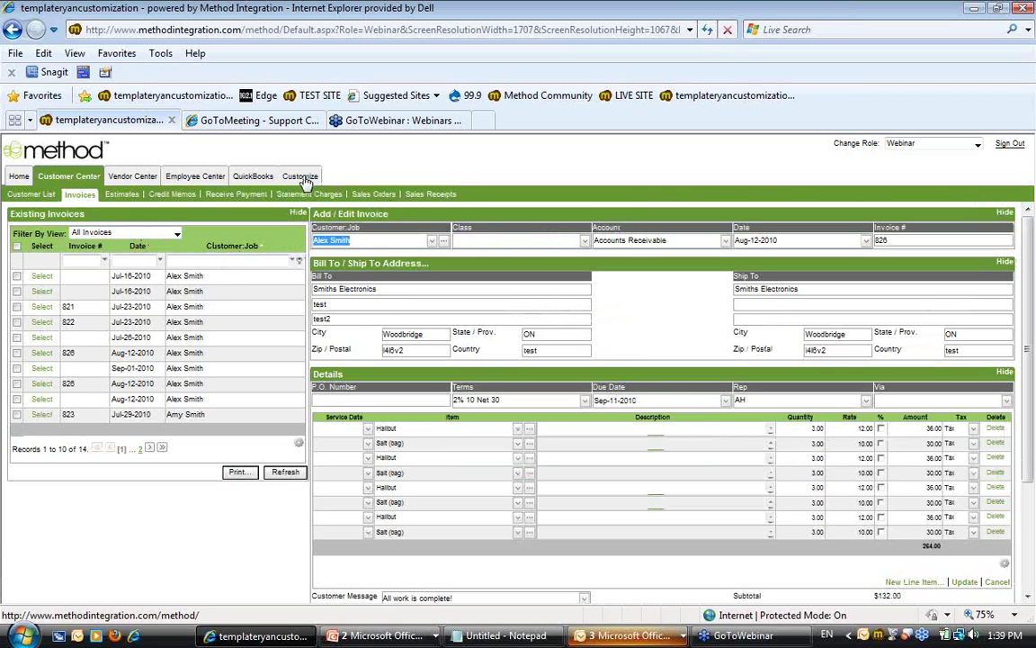
pyautogui.click(368, 240)
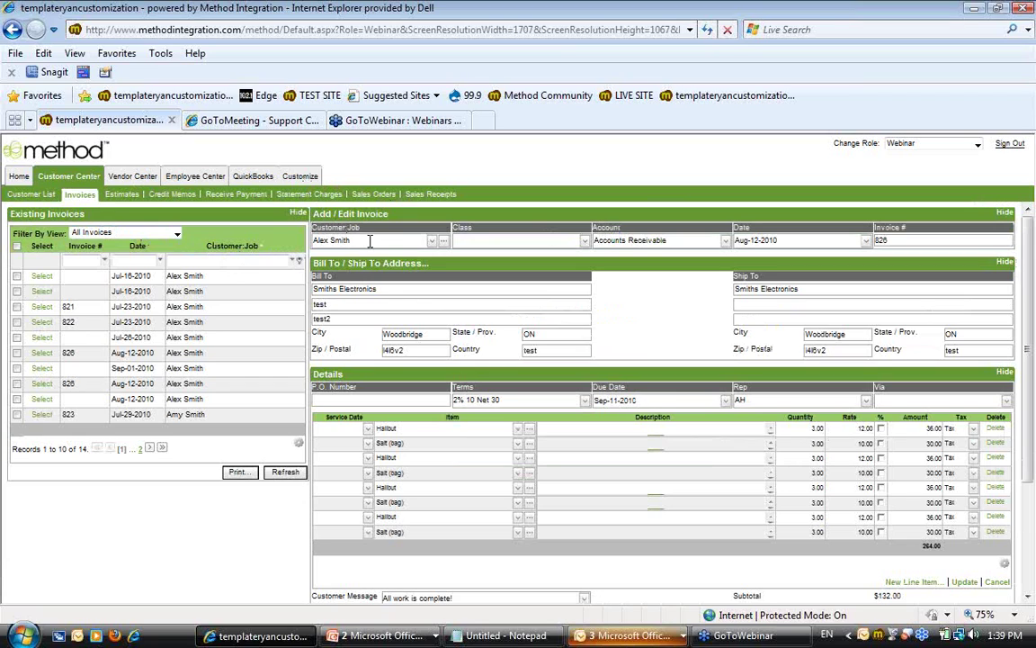
pyautogui.press('Tab')
pyautogui.press('Tab')
pyautogui.press('Tab')
pyautogui.press('Tab')
pyautogui.click(420, 351)
pyautogui.click(540, 351)
pyautogui.click(535, 334)
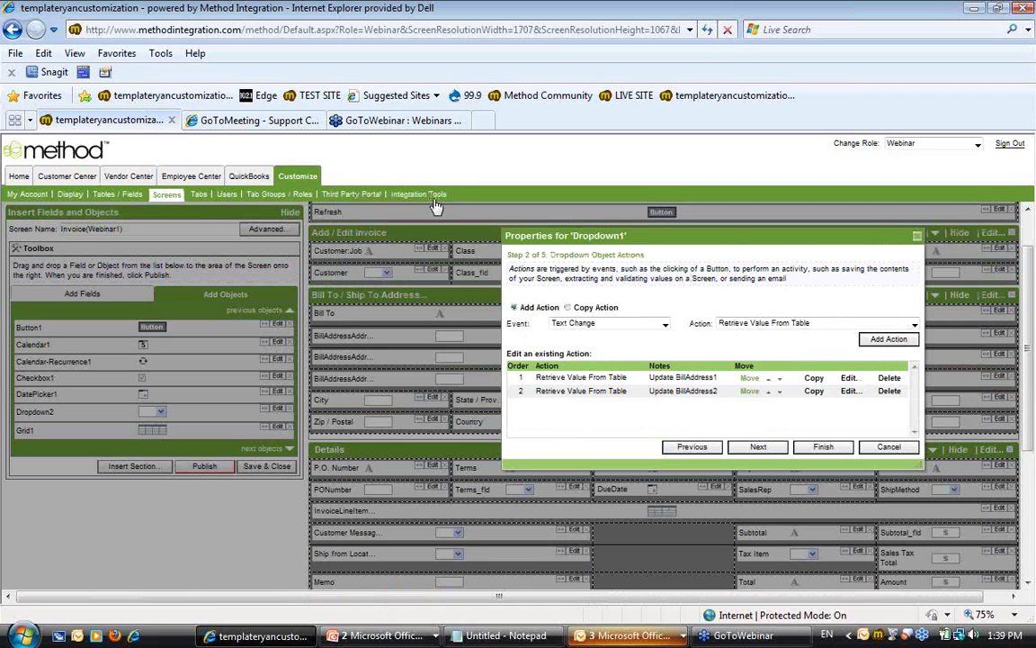
# Delete the Retrieve Value From Table actions from the dropdown's action list
pyautogui.click(890, 377)
pyautogui.click(889, 379)
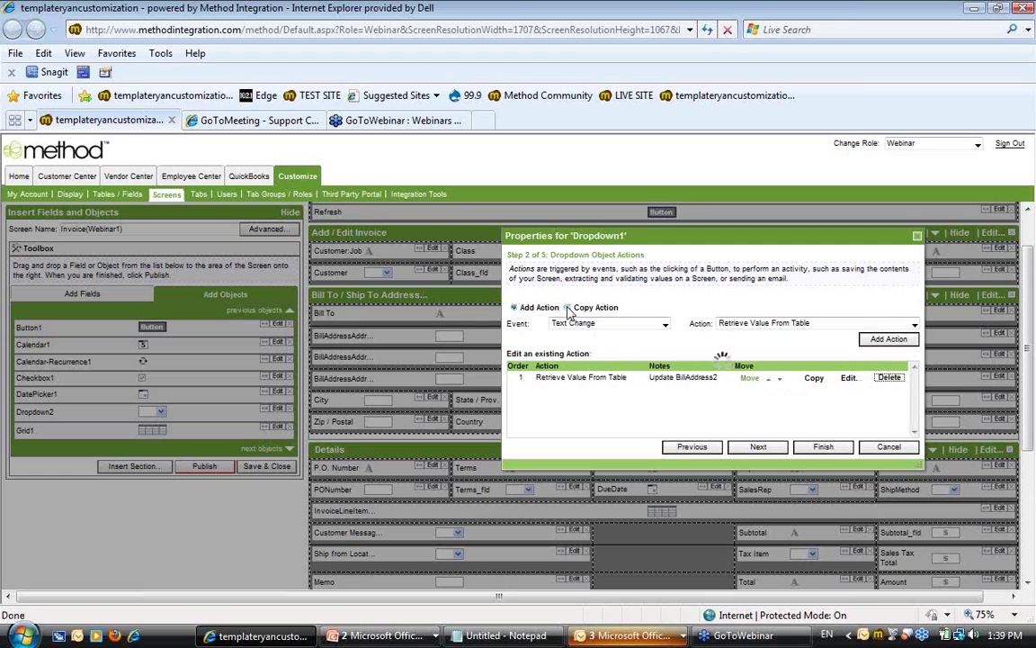
# Choose a different customer under Customer:Job on the Customer Center invoice screen and examine the Bill To and Ship To address lines
pyautogui.click(81, 176)
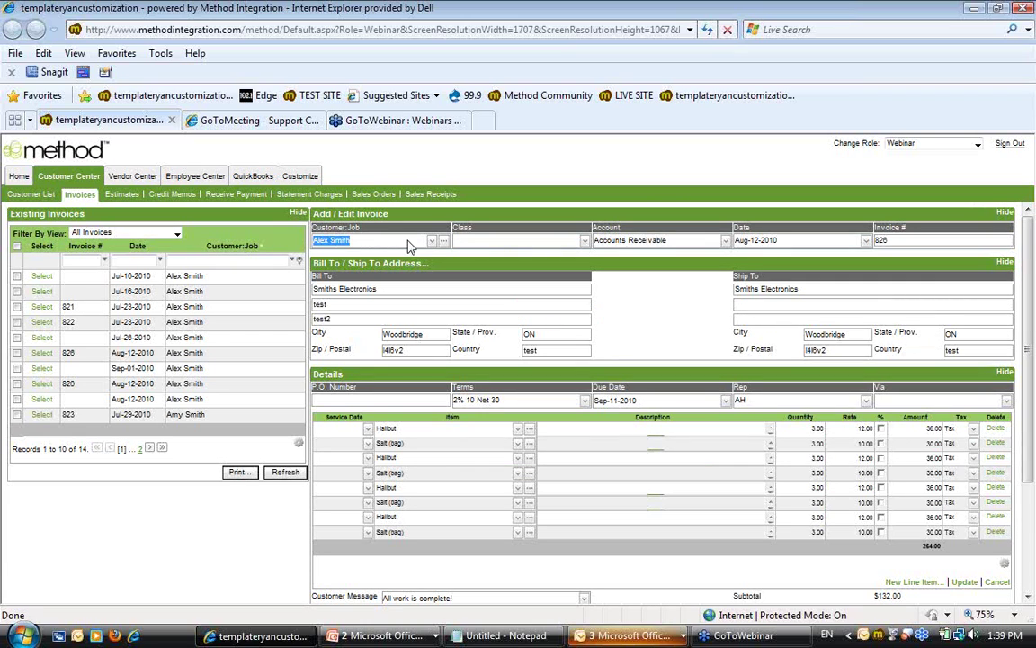
pyautogui.write('da')
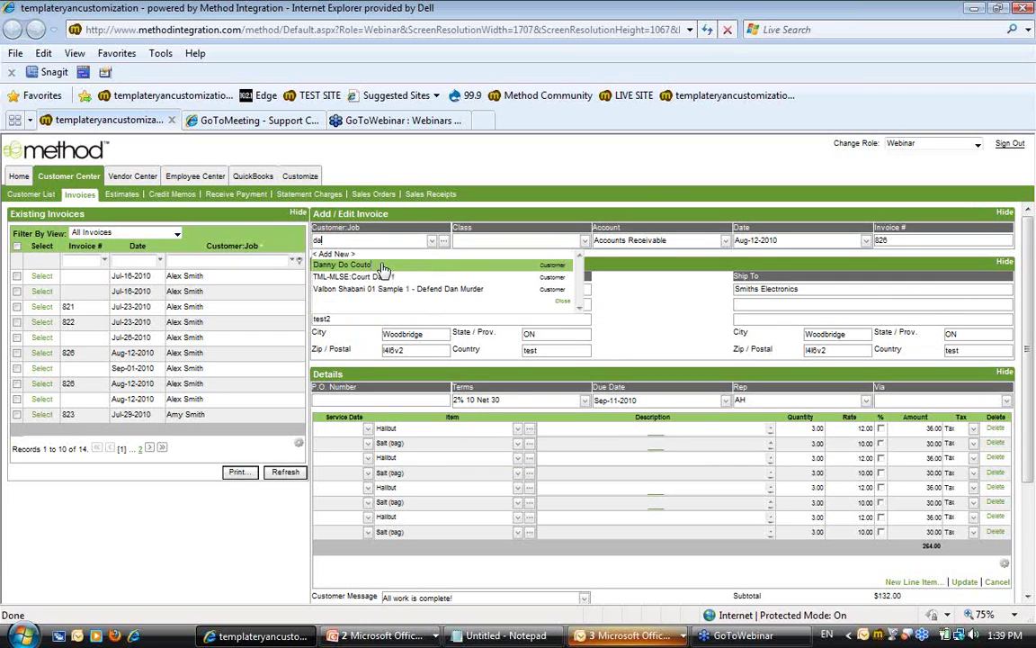
pyautogui.click(360, 265)
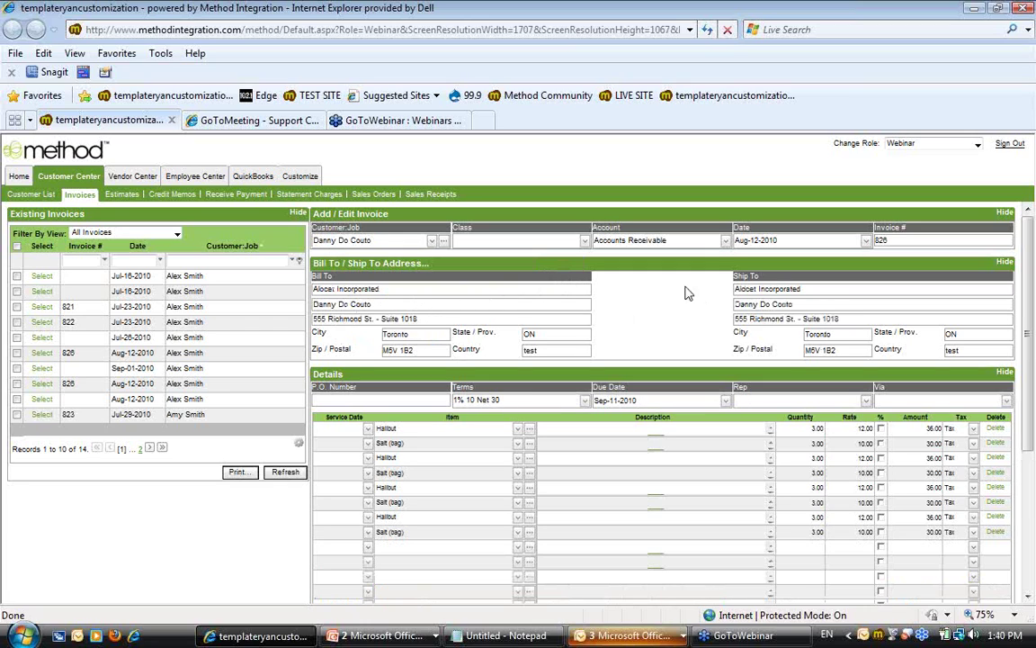
pyautogui.moveTo(832, 290); pyautogui.dragTo(692, 296)
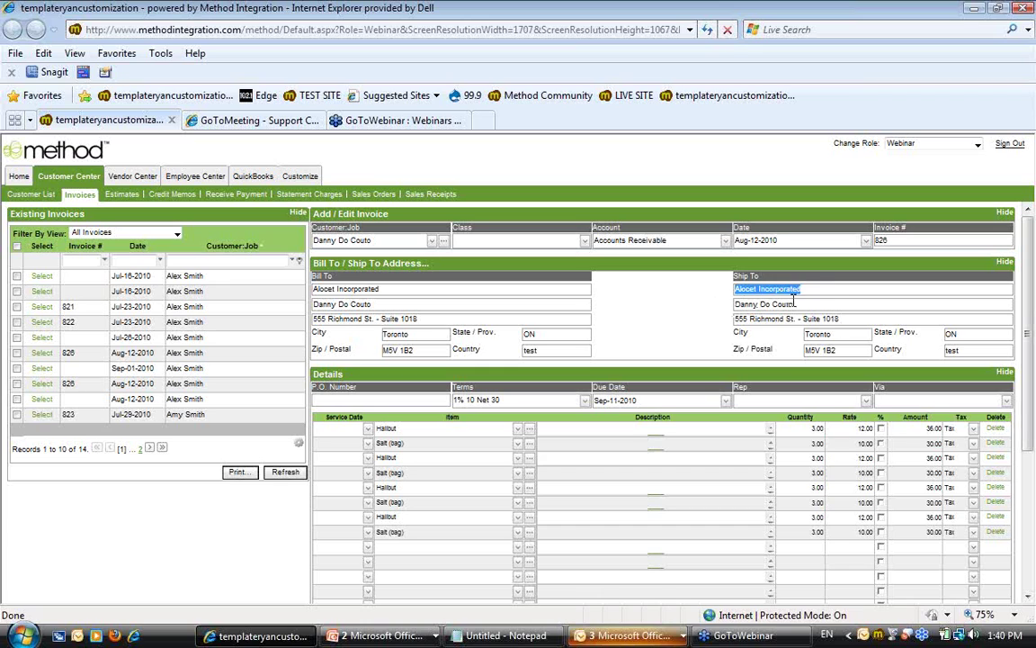
pyautogui.moveTo(794, 302); pyautogui.dragTo(707, 315)
pyautogui.click(828, 319)
pyautogui.moveTo(848, 318); pyautogui.dragTo(689, 317)
pyautogui.click(669, 309)
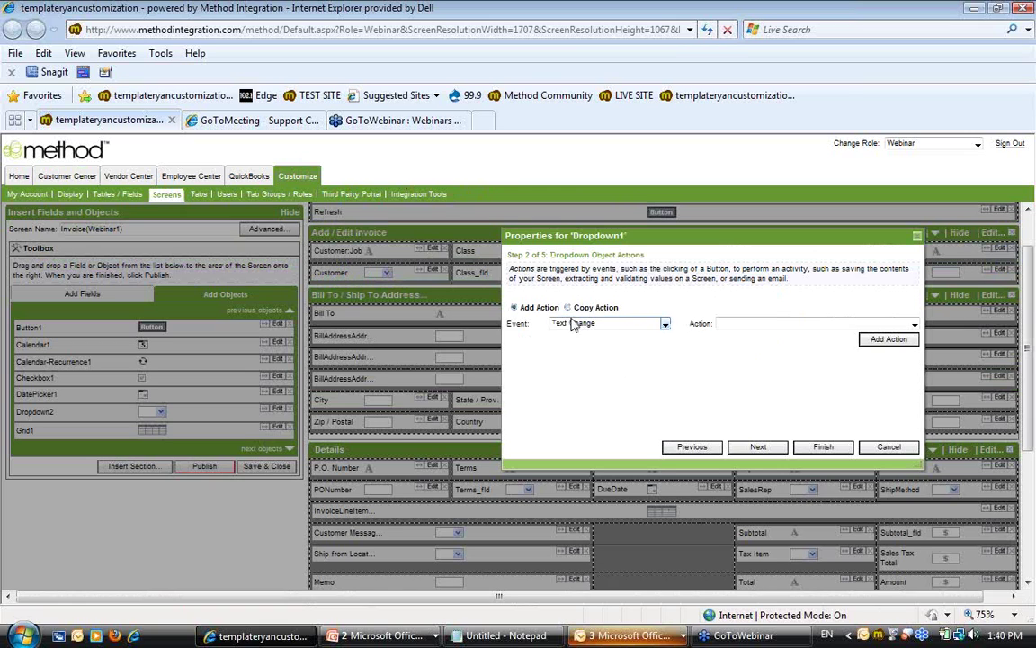
# Copy the Add / Edit Invoice>>Customer_TextChanged action set to the dropdown's Text Change event, enlarging the properties dialog for the action list
pyautogui.moveTo(623, 236); pyautogui.dragTo(624, 245)
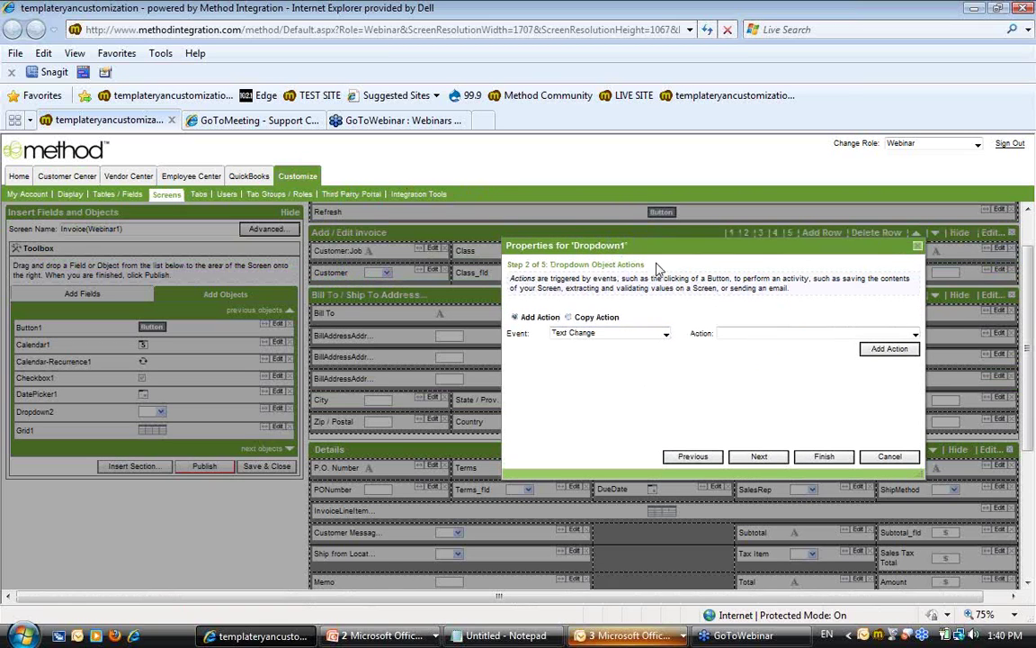
pyautogui.click(570, 317)
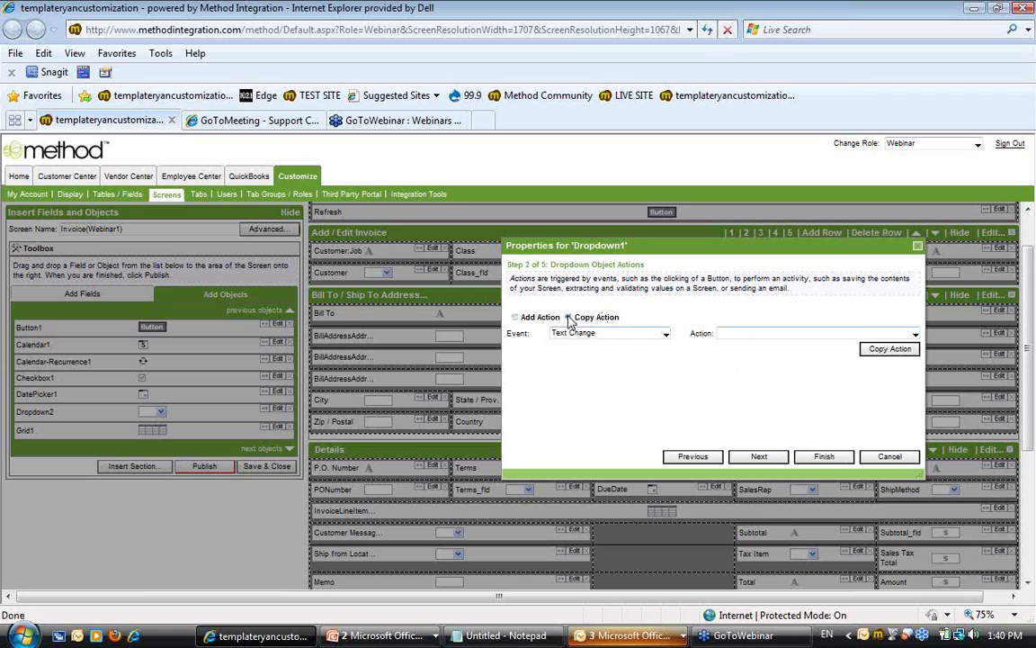
pyautogui.click(748, 335)
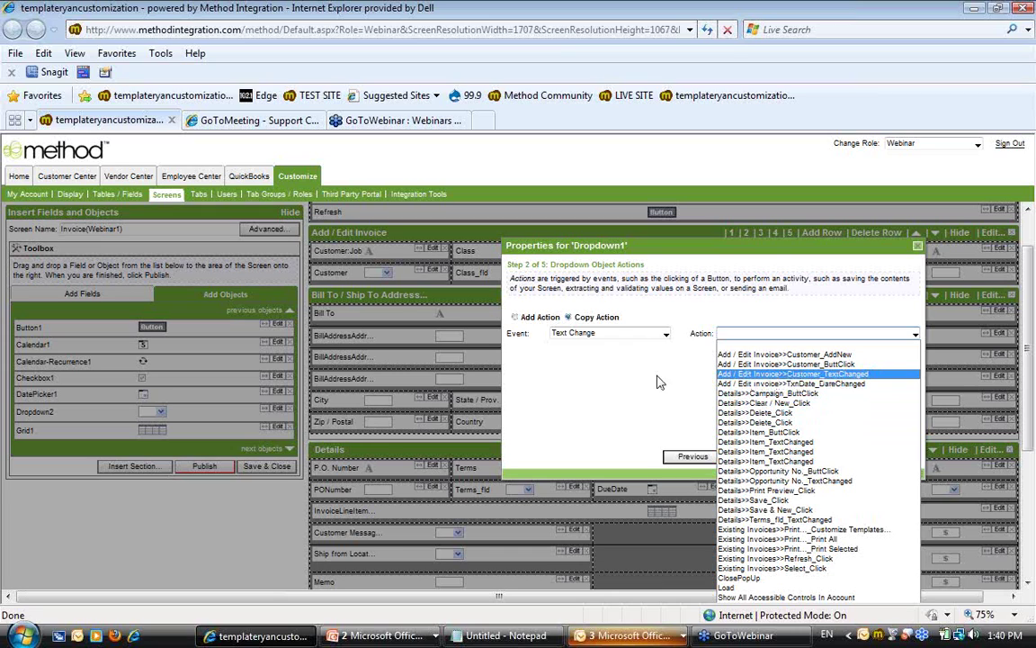
pyautogui.click(852, 376)
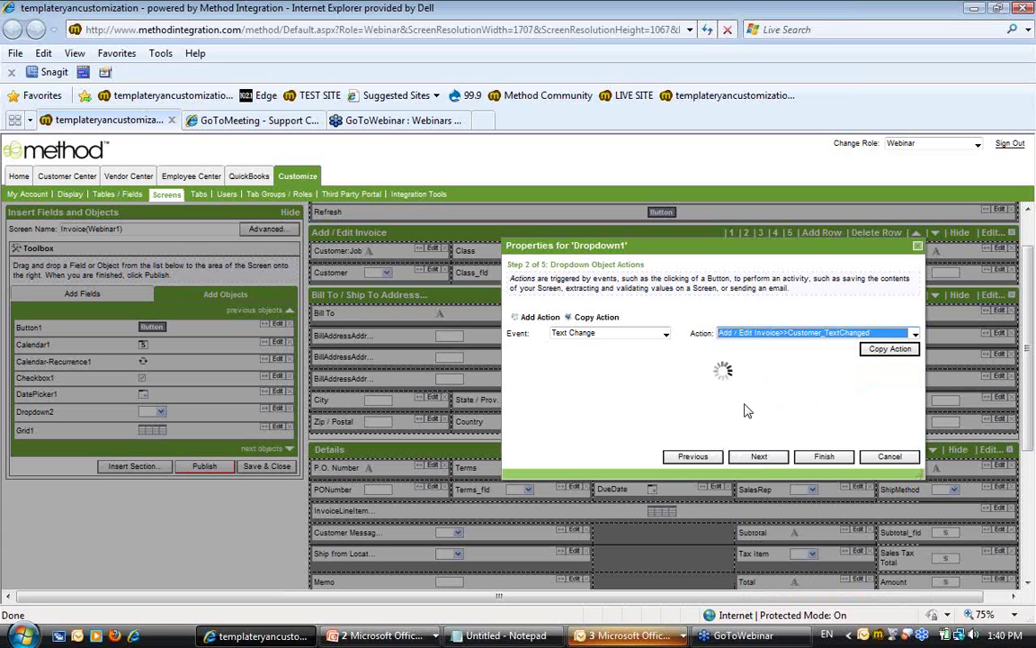
pyautogui.moveTo(917, 477); pyautogui.dragTo(947, 546)
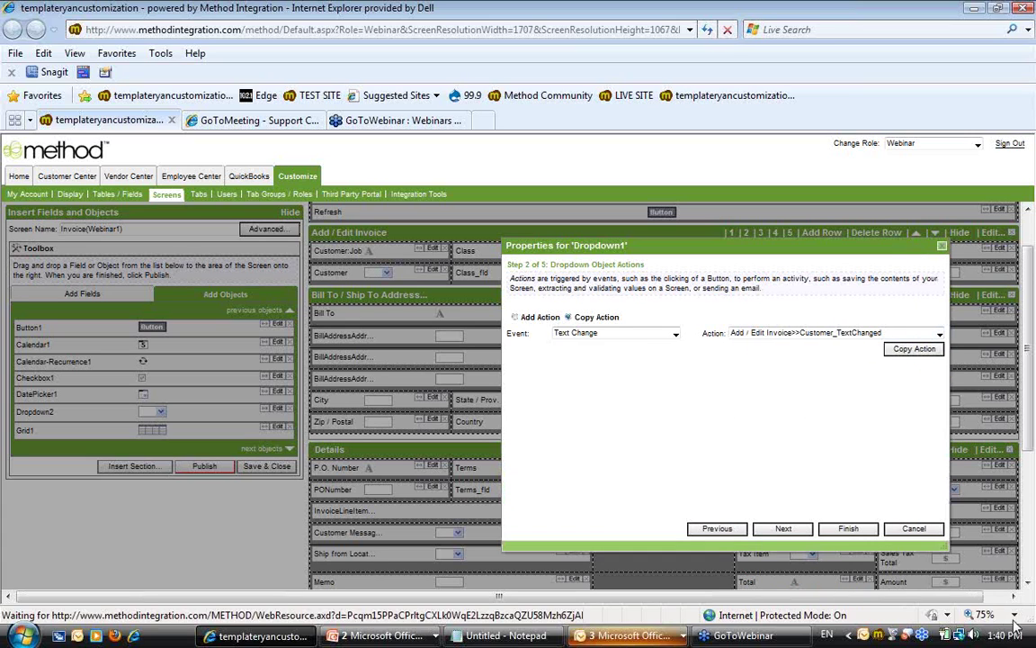
pyautogui.click(903, 351)
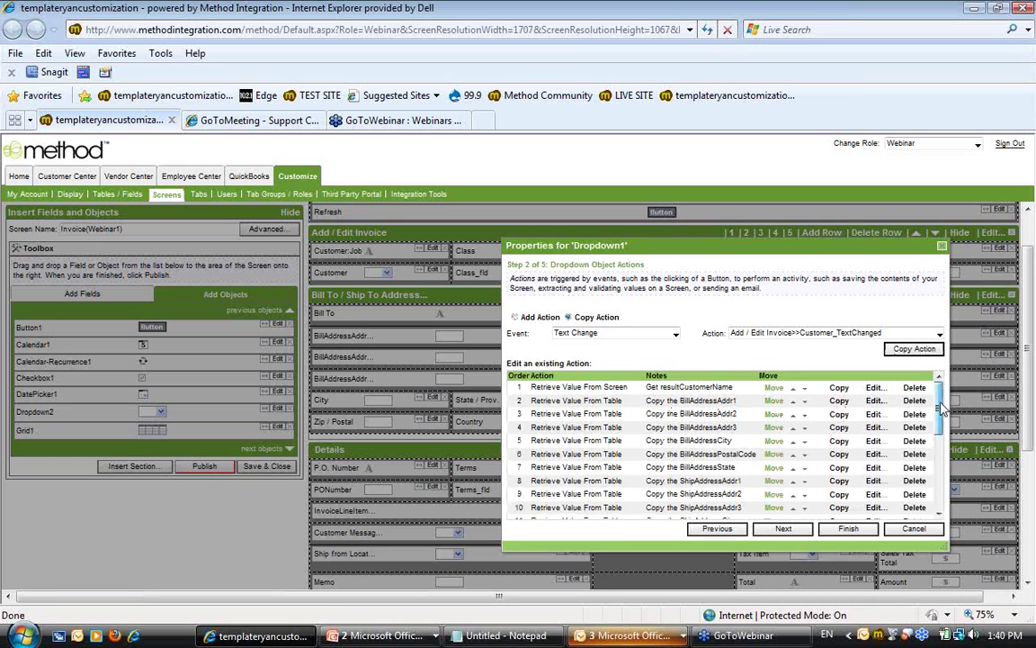
# Delete the actions noted "Copy the ShipAddressAddr1" and "Copy the ShipAddressAddr2" from the dropdown's action list
pyautogui.moveTo(940, 405); pyautogui.dragTo(941, 431)
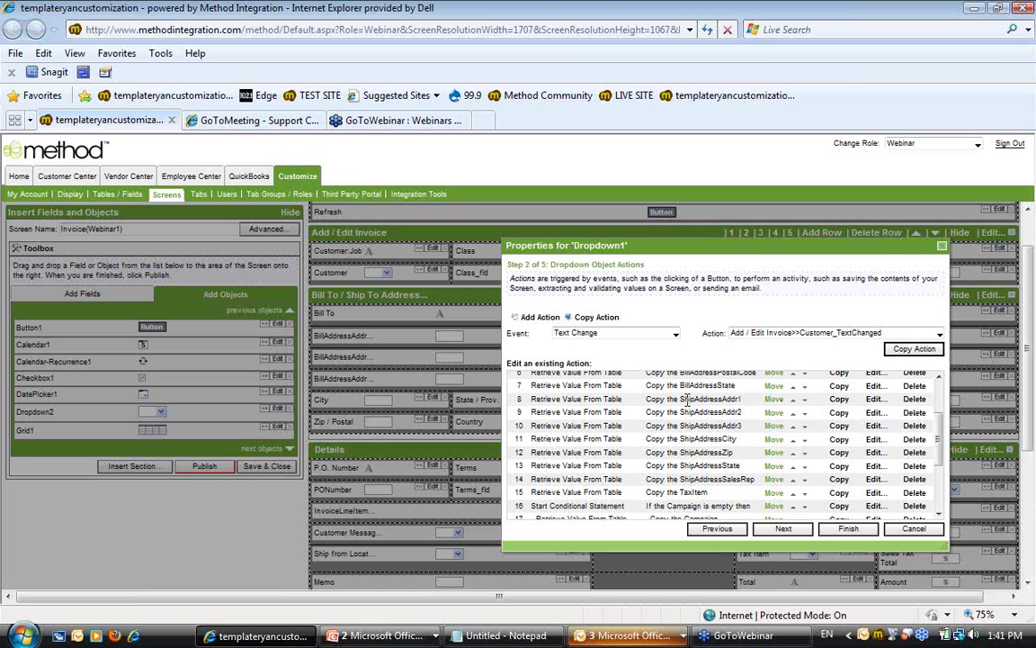
pyautogui.scroll(1, 719, 414)
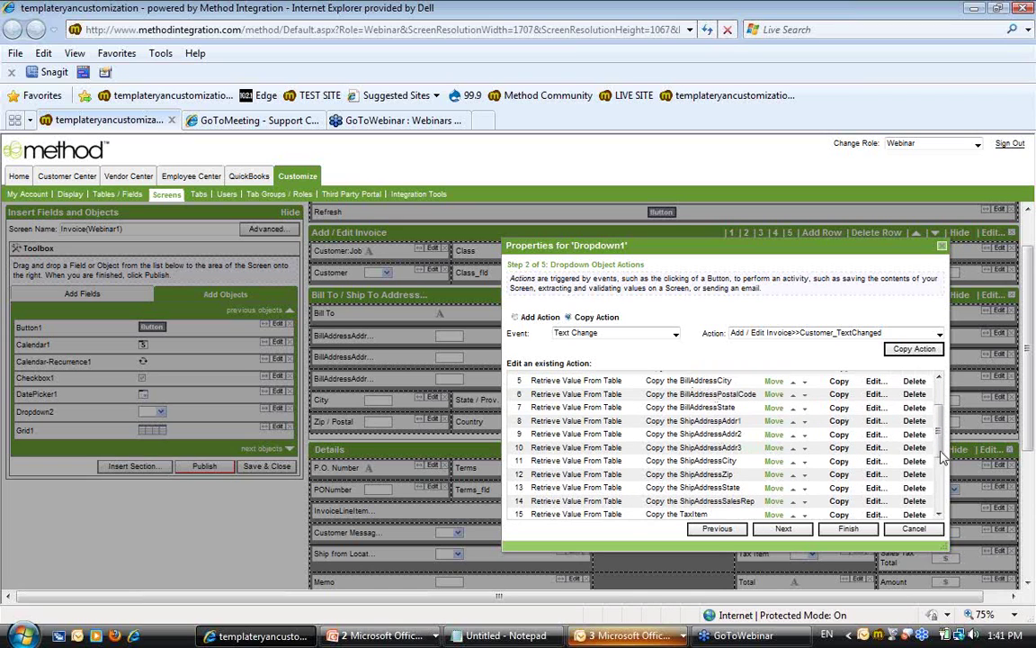
pyautogui.scroll(2, 942, 457)
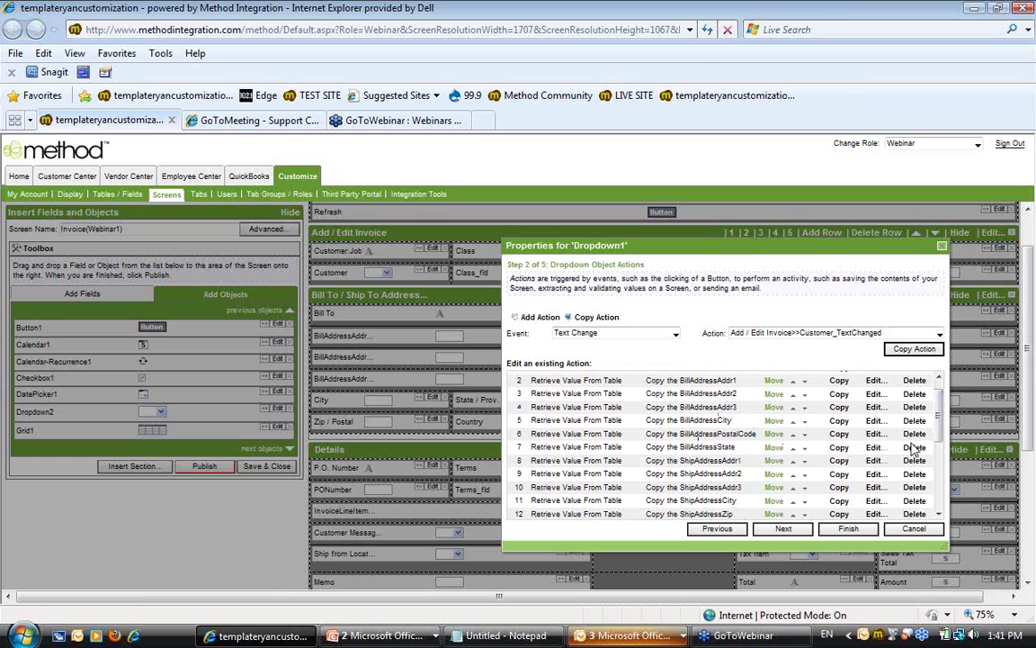
pyautogui.scroll(-3, 807, 434)
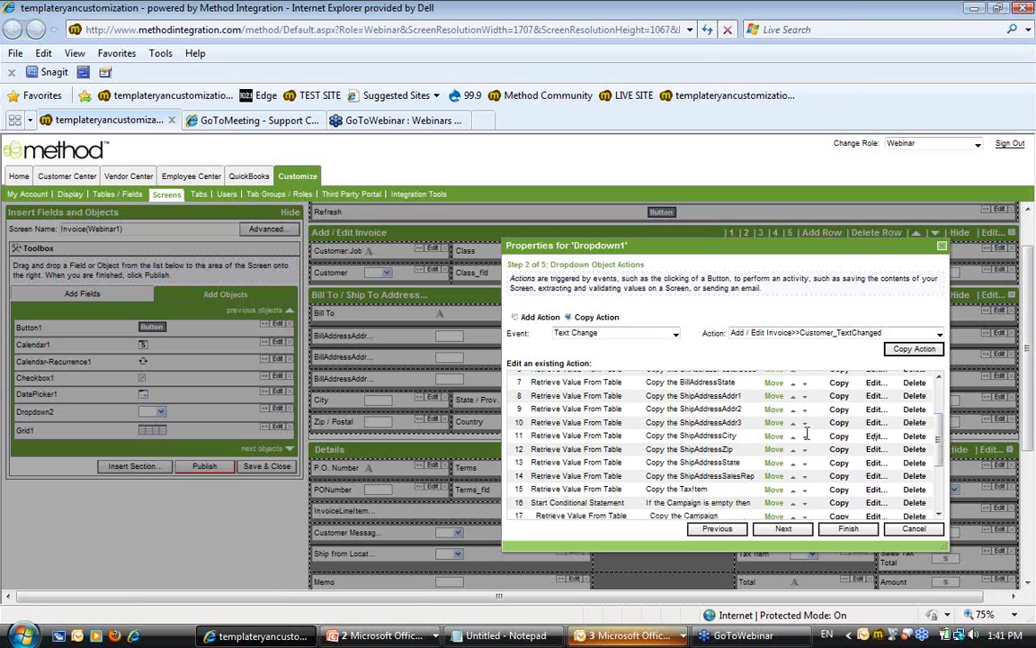
pyautogui.click(914, 396)
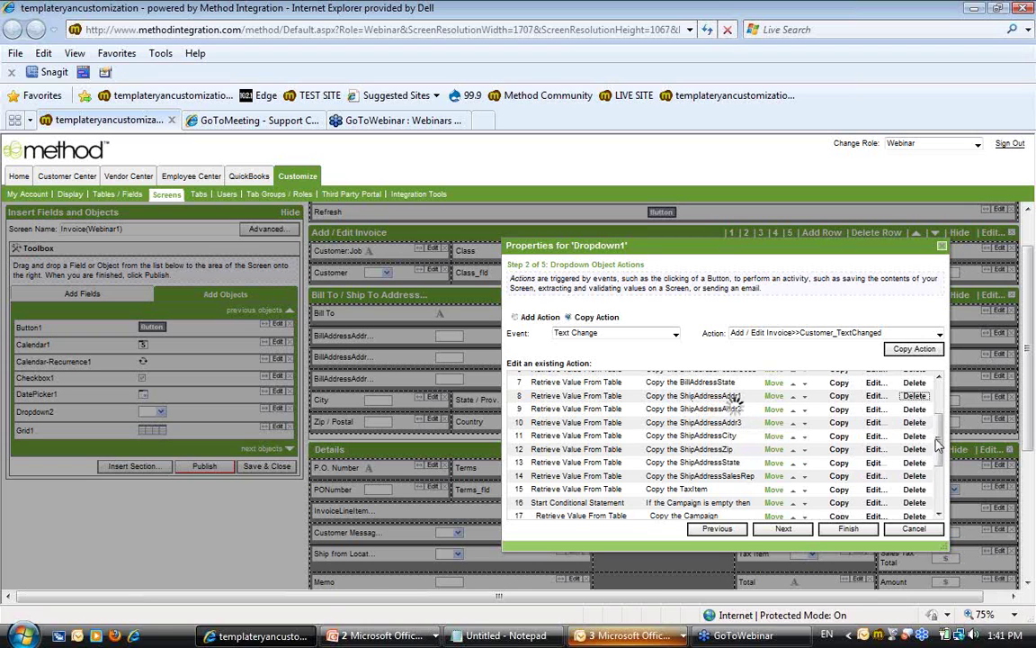
pyautogui.scroll(-3, 938, 464)
pyautogui.moveTo(938, 464); pyautogui.dragTo(935, 437)
pyautogui.click(914, 418)
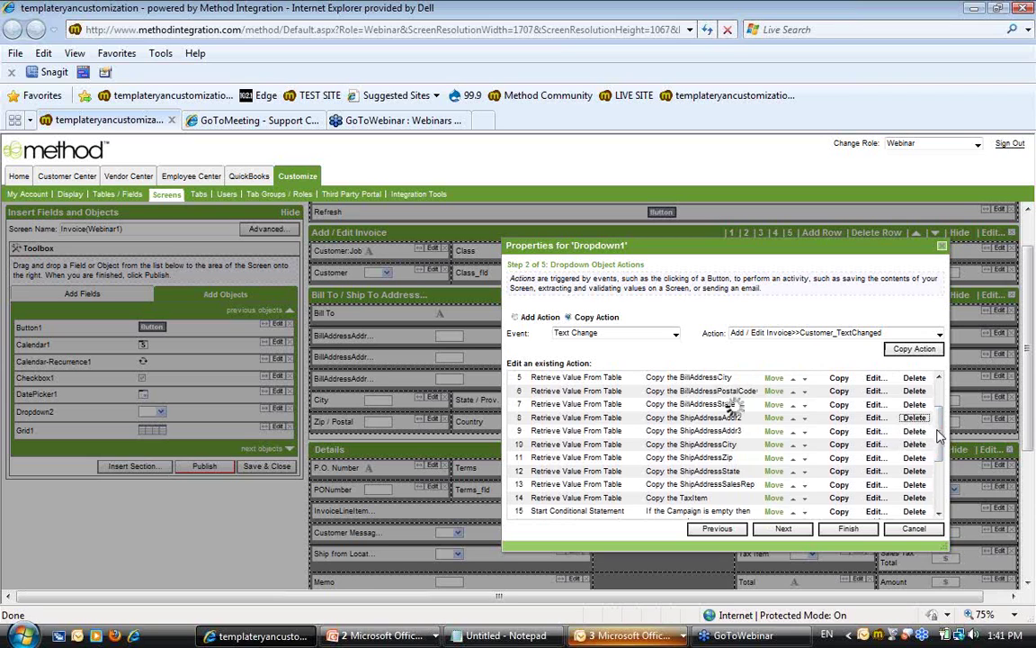
pyautogui.tripleClick(644, 405)
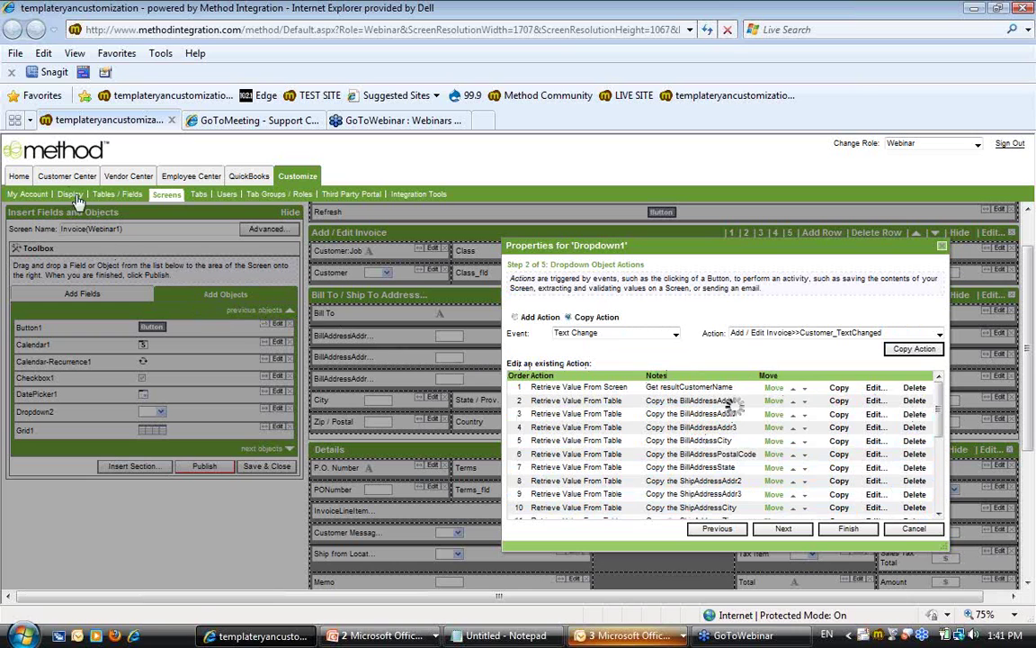
# Try to delete the "Copy the Campaign" action and its "If the Campaign is empty then" conditional statement
pyautogui.scroll(-2, 888, 429)
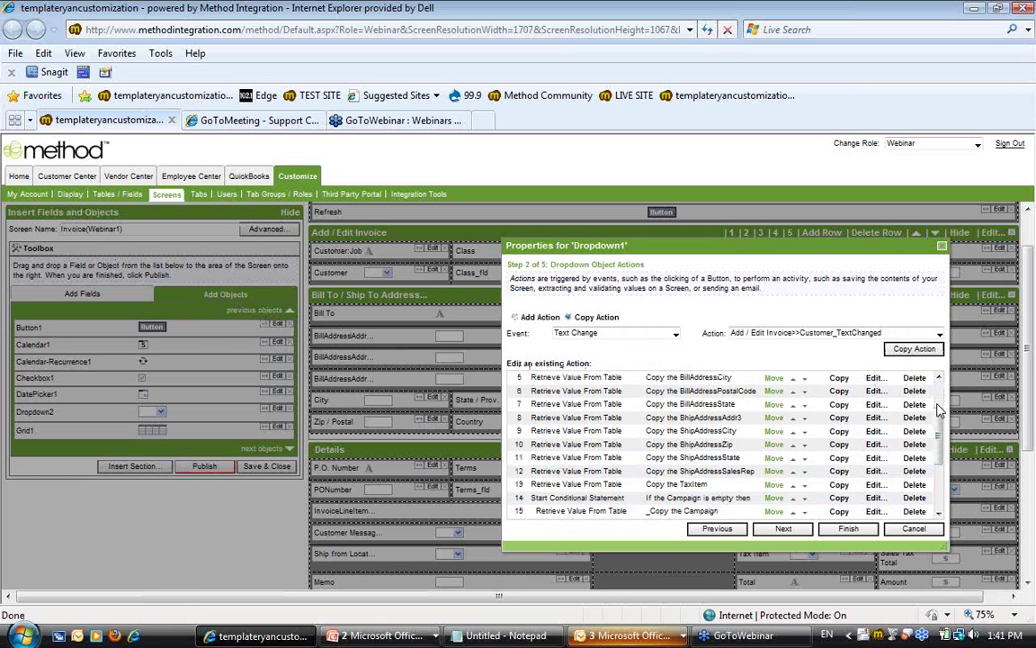
pyautogui.scroll(1, 937, 412)
pyautogui.moveTo(937, 412); pyautogui.dragTo(937, 478)
pyautogui.scroll(3, 710, 450)
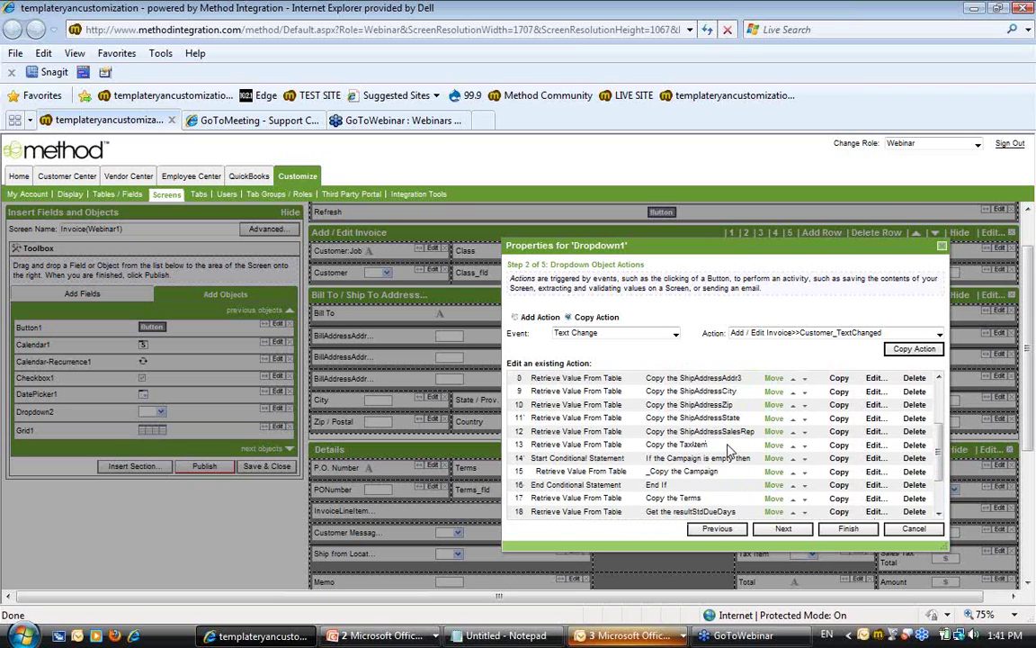
pyautogui.scroll(-1, 730, 452)
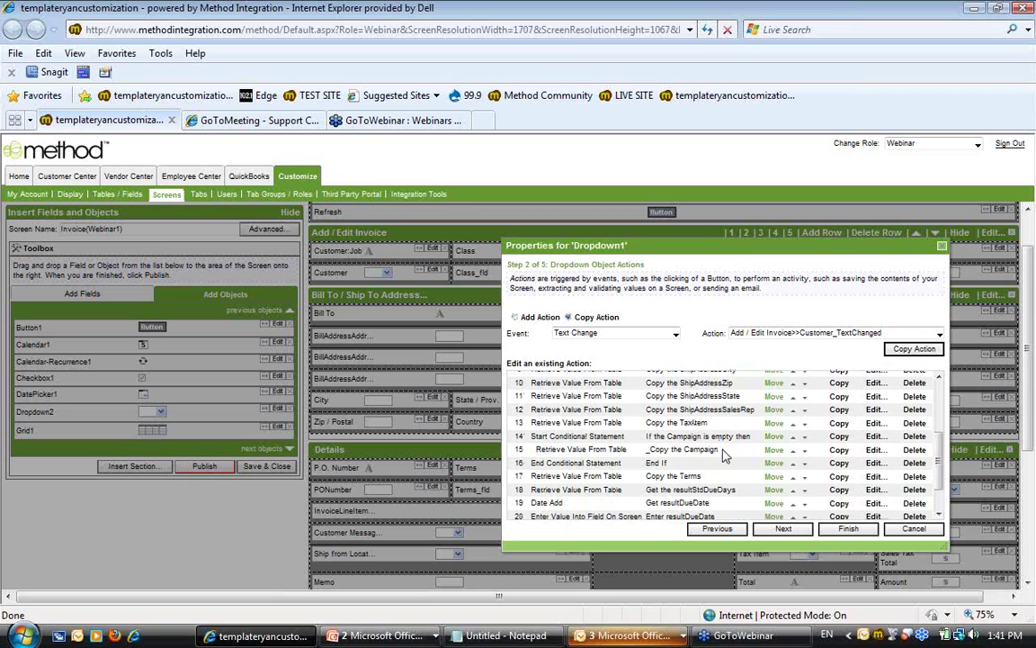
pyautogui.scroll(-1, 725, 455)
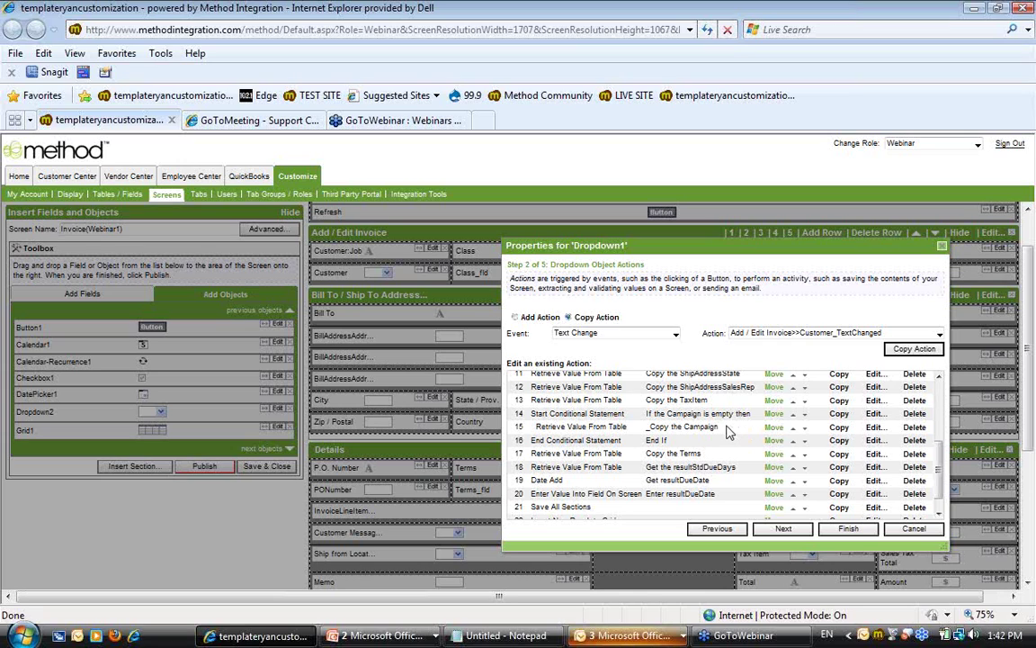
pyautogui.click(914, 427)
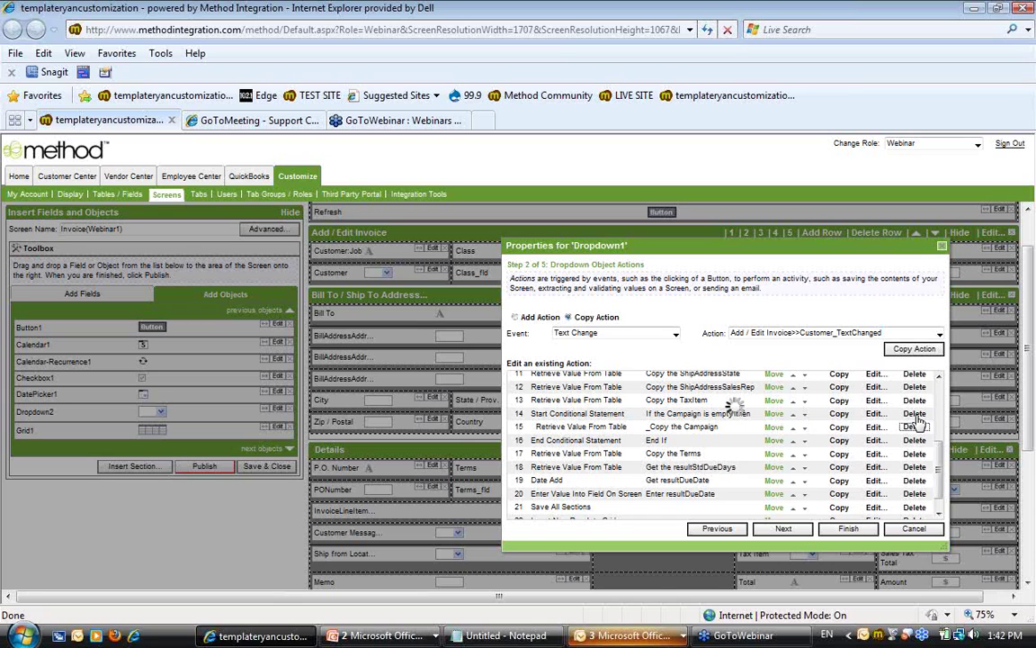
pyautogui.click(913, 416)
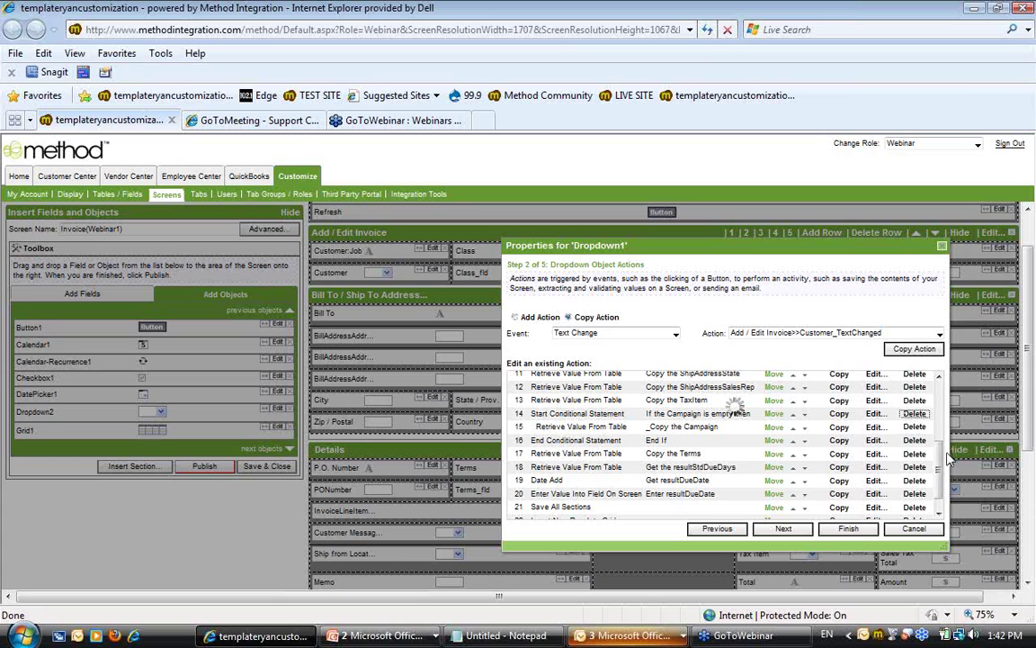
# Leave the dropdown's properties, then save and close the Invoice(Webinar1) screen, agreeing to publish it
pyautogui.click(914, 528)
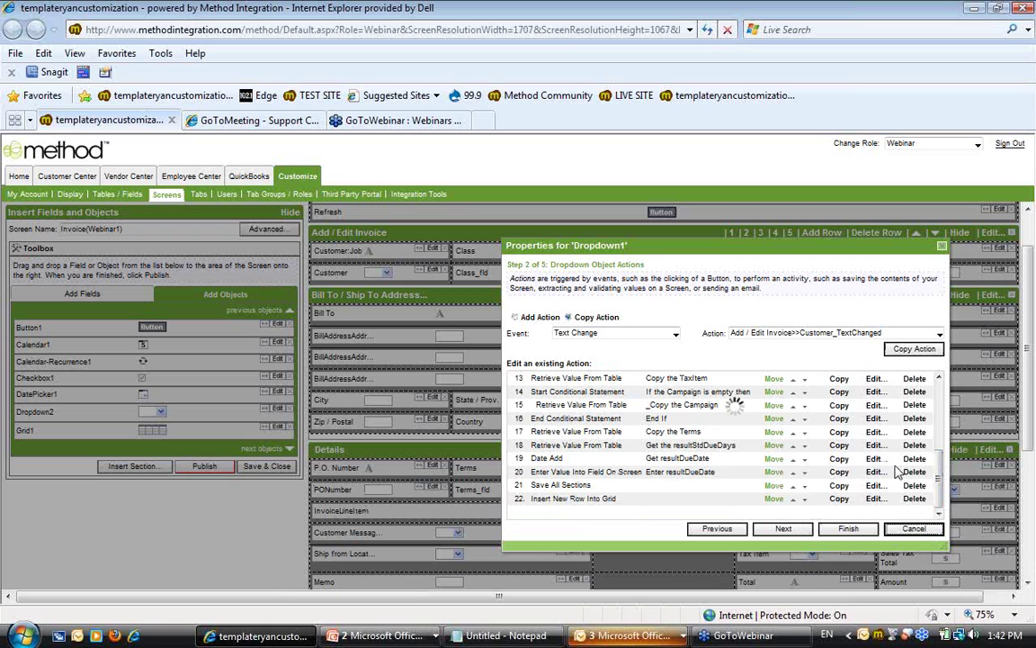
pyautogui.click(942, 248)
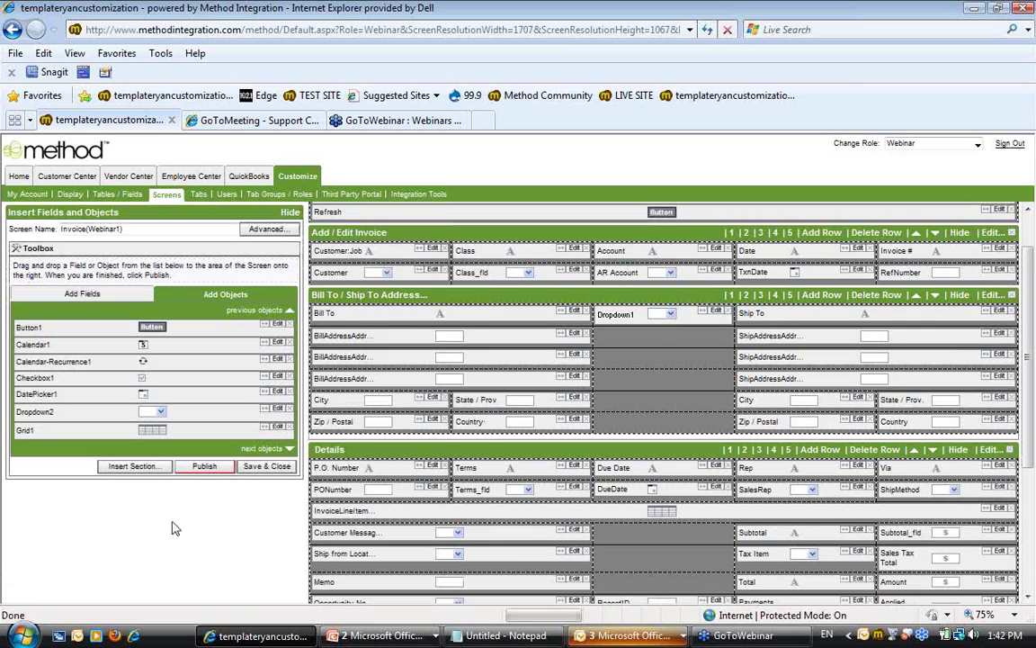
pyautogui.click(270, 465)
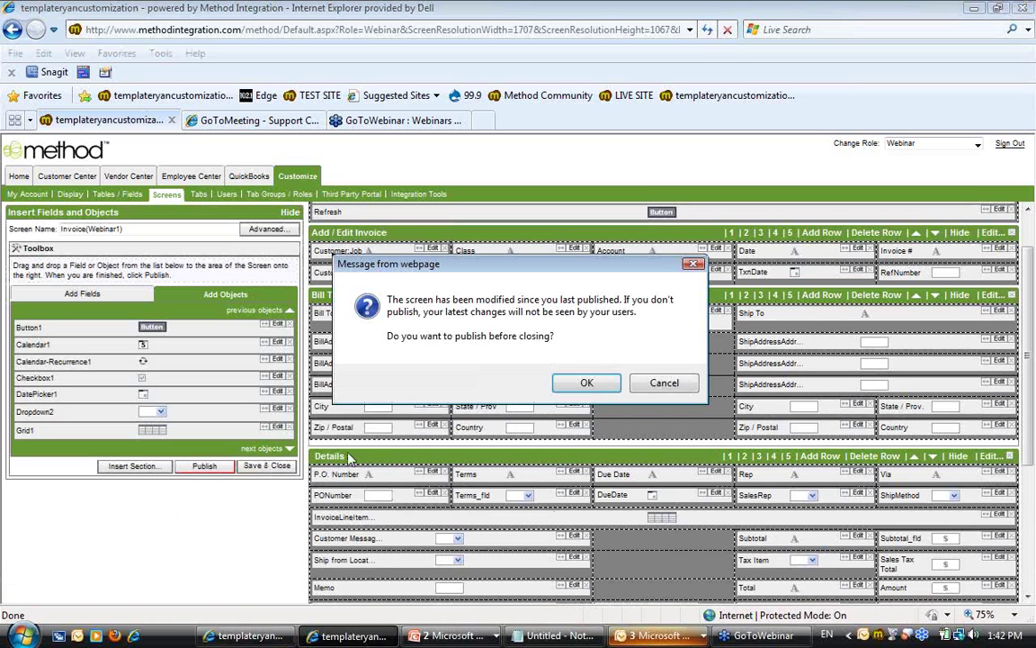
pyautogui.click(586, 385)
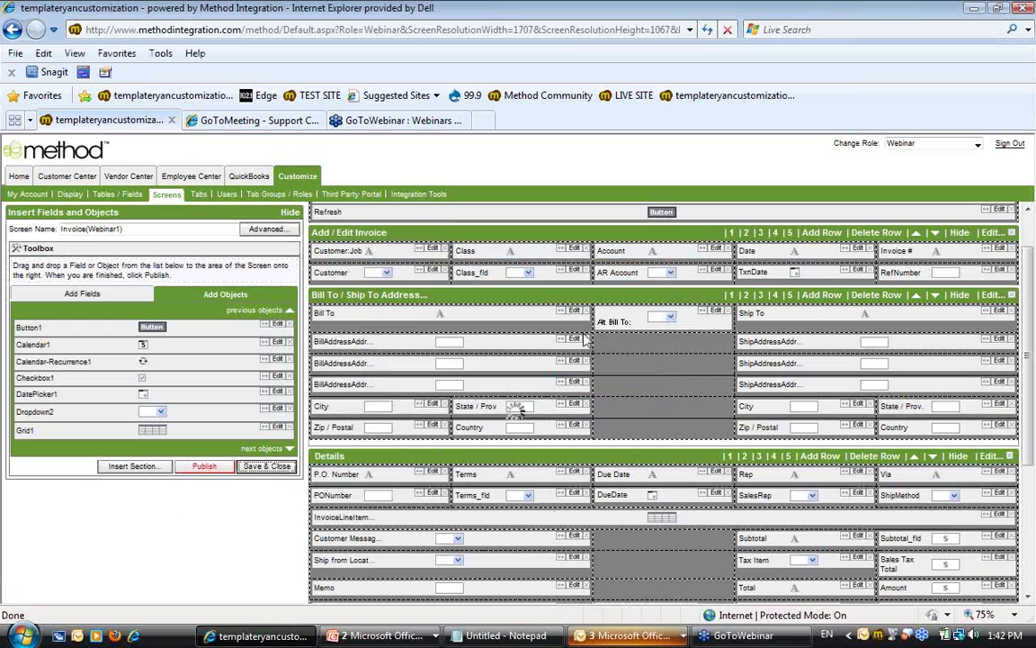
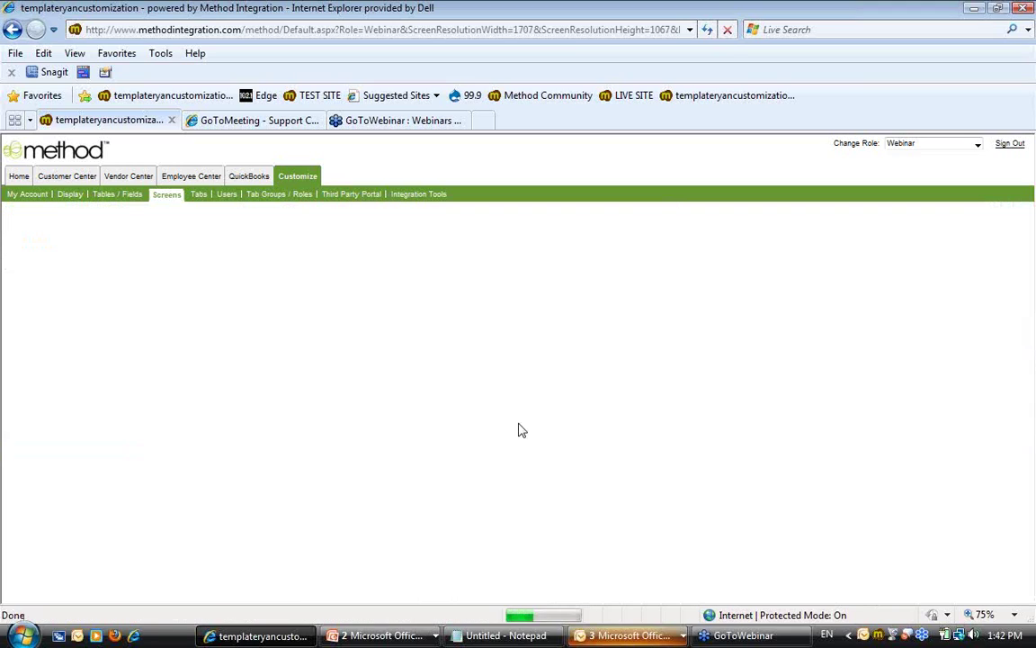
# Find the Invoice(webinar) screen in the screens list and open it for editing
pyautogui.scroll(-1, 153, 466)
pyautogui.scroll(-15, 165, 463)
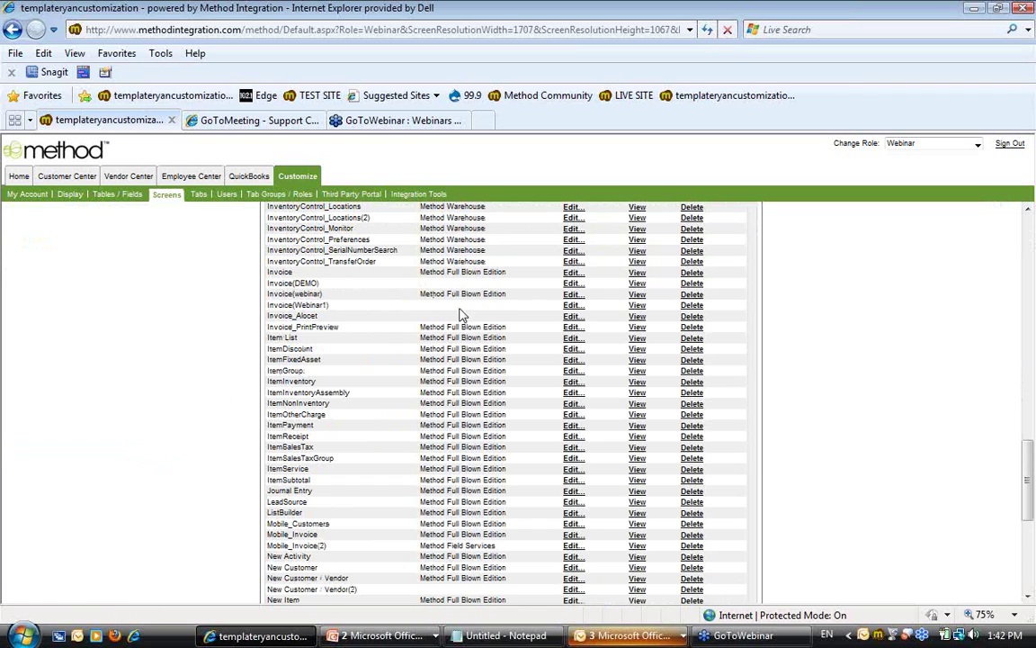
pyautogui.click(573, 295)
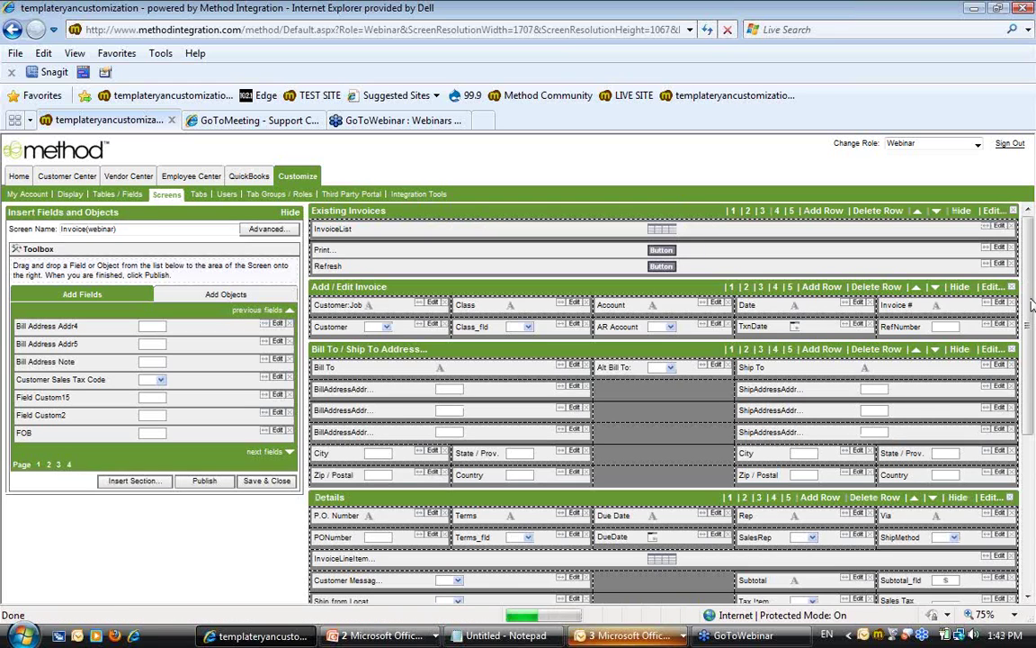
# Open the properties of the Alt Bill To dropdown in the Bill To / Ship To Address section and enlarge and reposition the dialog
pyautogui.scroll(-1, 557, 340)
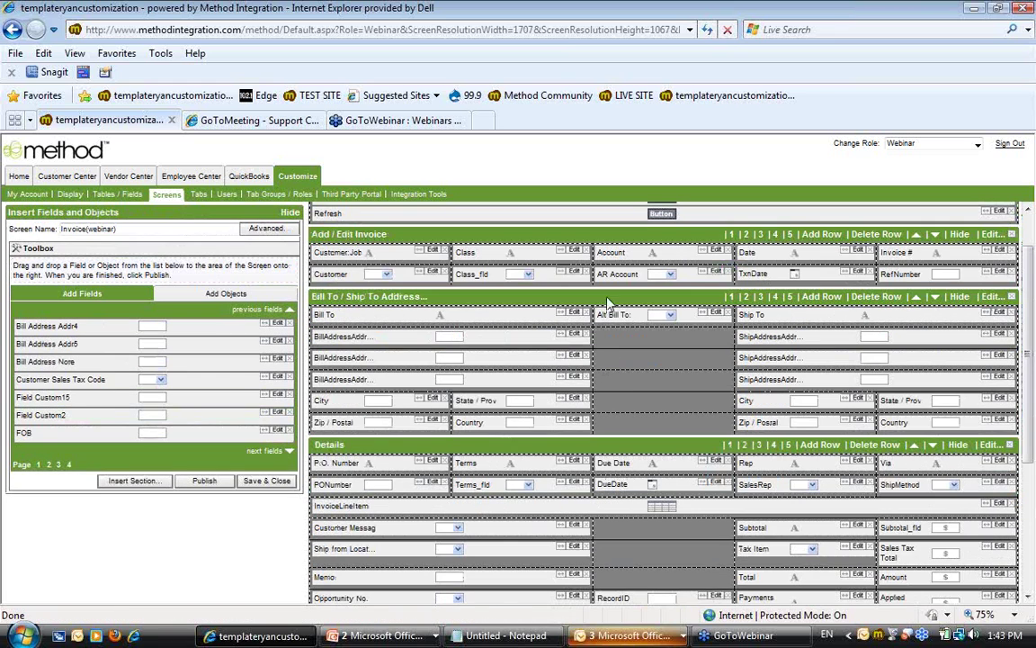
pyautogui.click(715, 315)
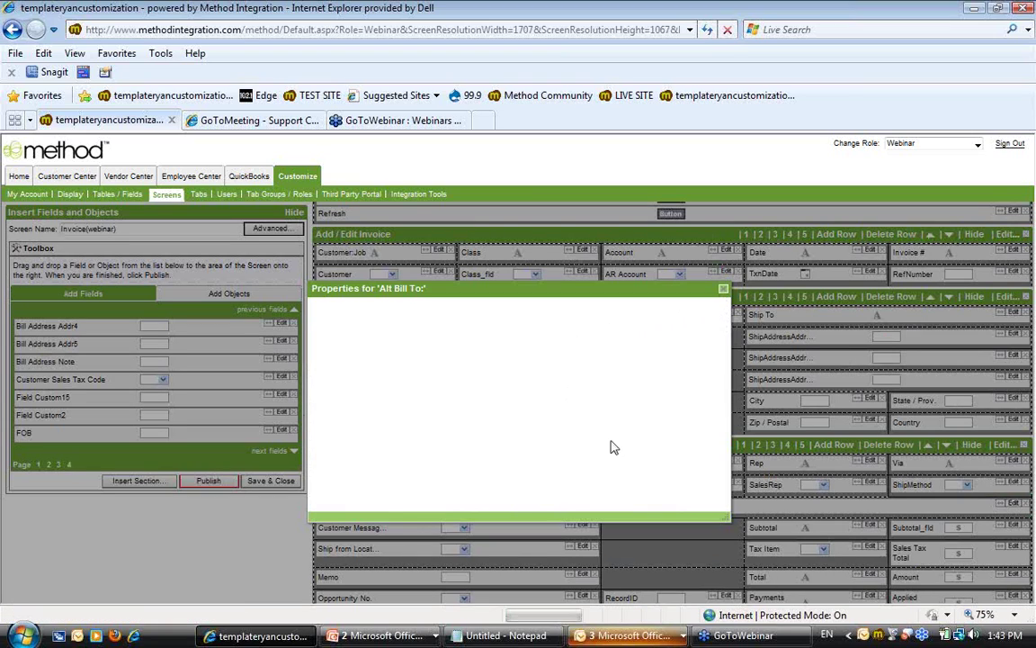
pyautogui.moveTo(720, 515); pyautogui.dragTo(818, 575)
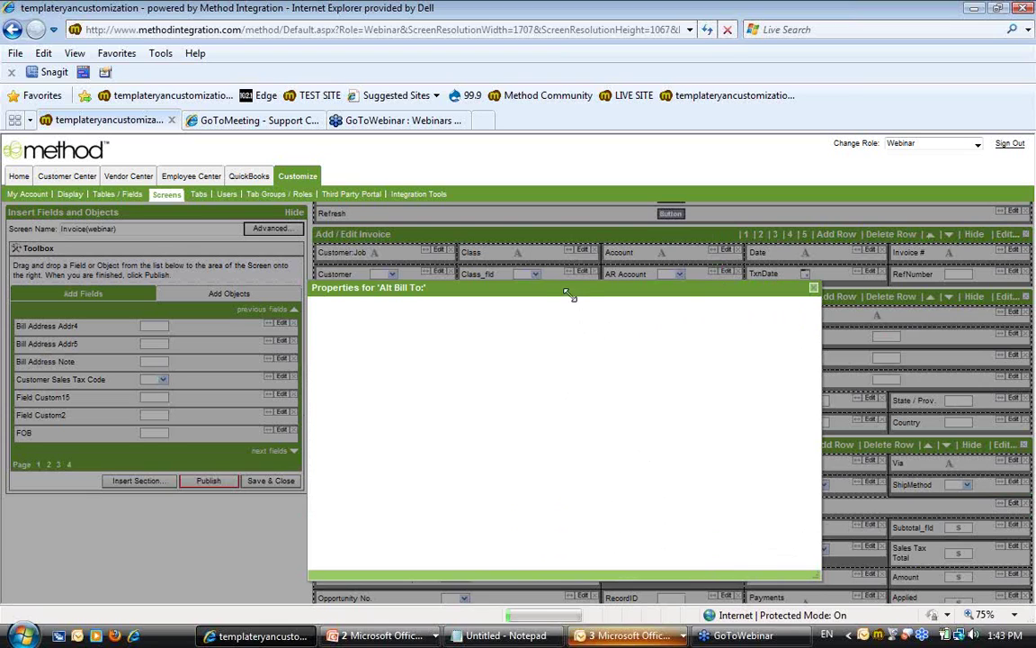
pyautogui.moveTo(574, 287); pyautogui.dragTo(570, 263)
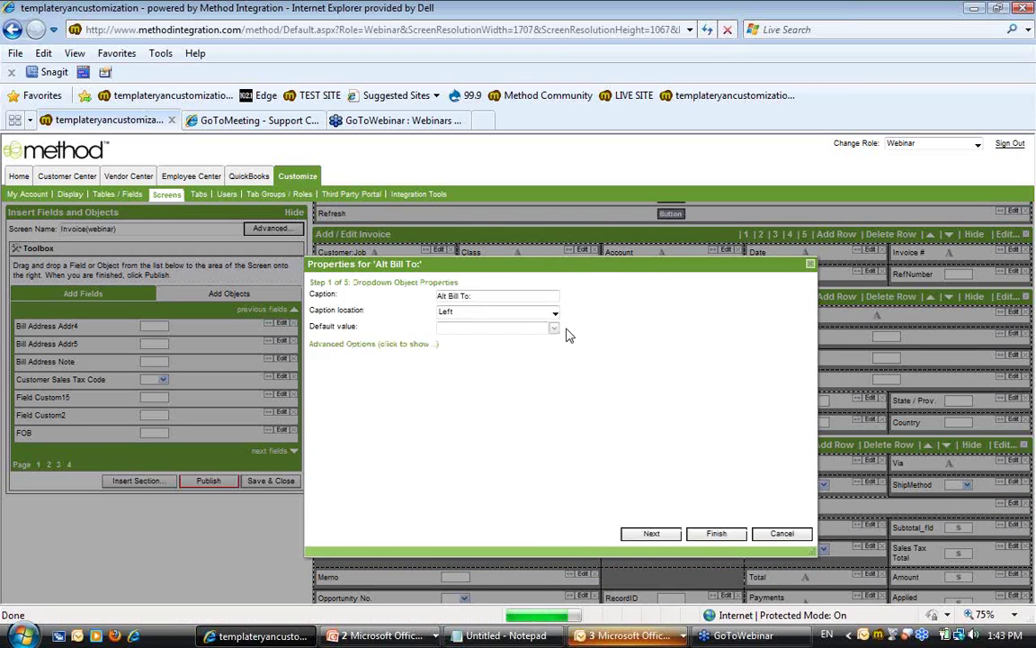
# Review the Alt Bill To dropdown's action list against the Bill To address fields on the Customer Center's Invoices screen, and return to the dropdown's properties
pyautogui.click(655, 535)
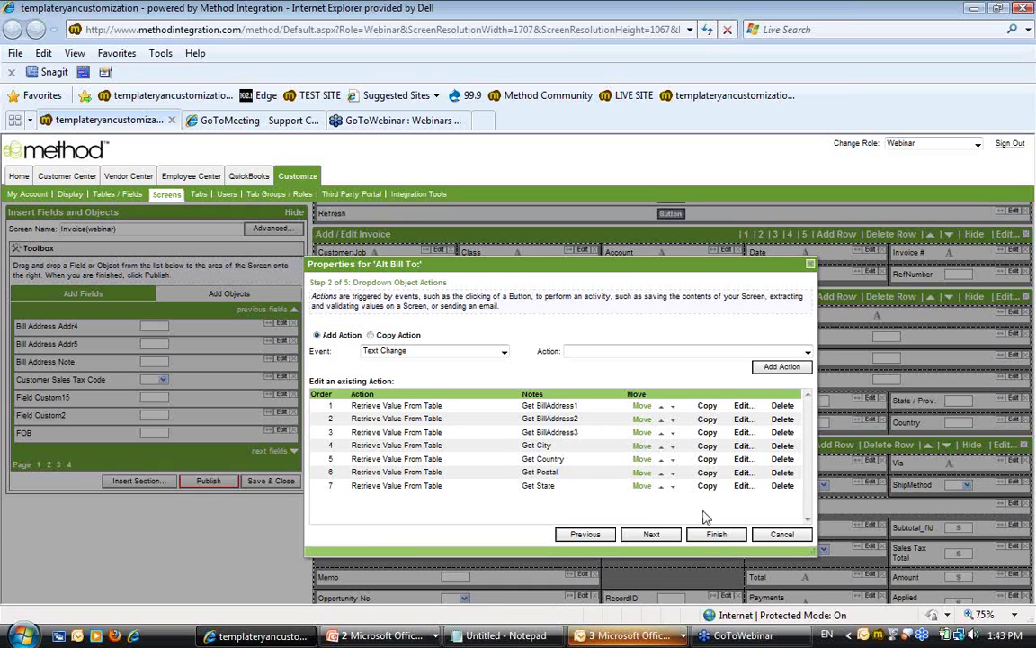
pyautogui.click(72, 176)
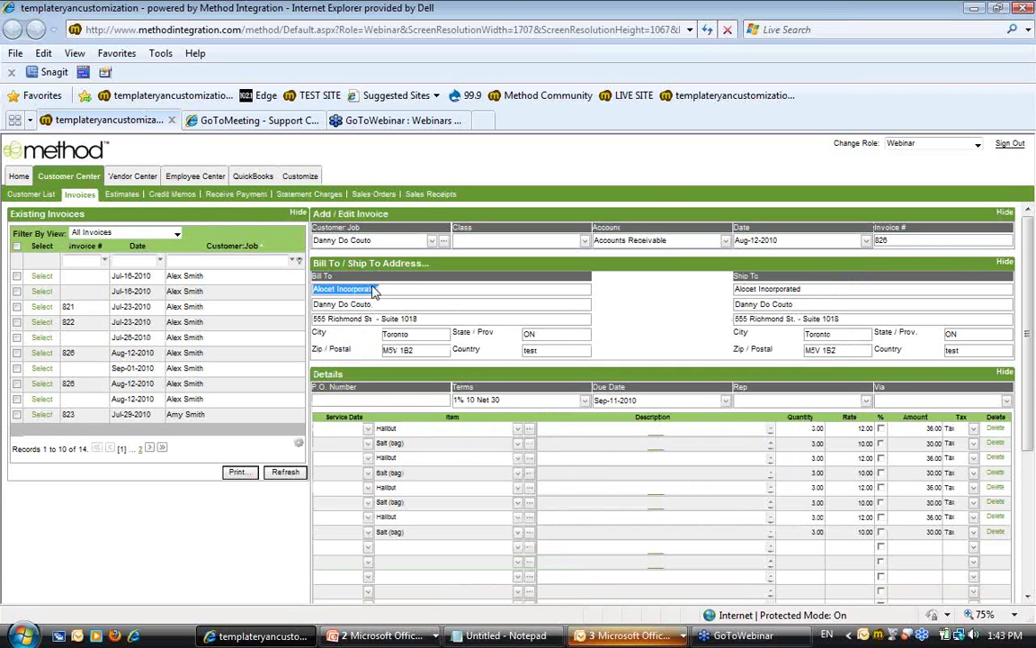
pyautogui.press('Tab')
pyautogui.press('Tab')
pyautogui.click(436, 353)
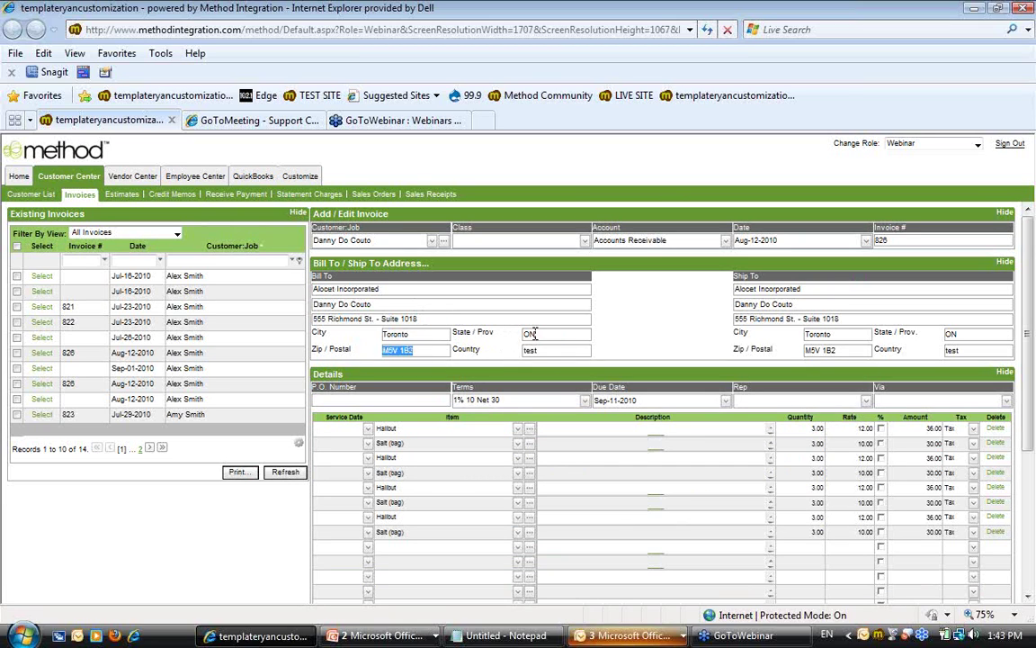
pyautogui.hotkey('shift', 'Tab')
pyautogui.click(419, 307)
pyautogui.click(298, 177)
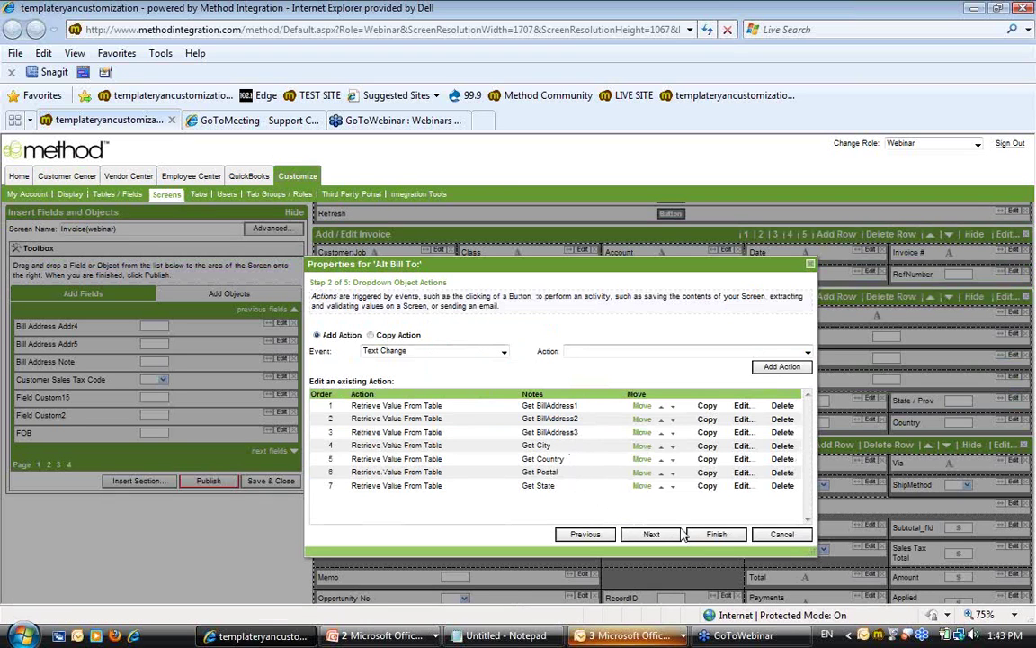
# Finish the Alt Bill To dropdown's properties, then save and close the Invoice(webinar) screen, agreeing to publish it
pyautogui.click(716, 535)
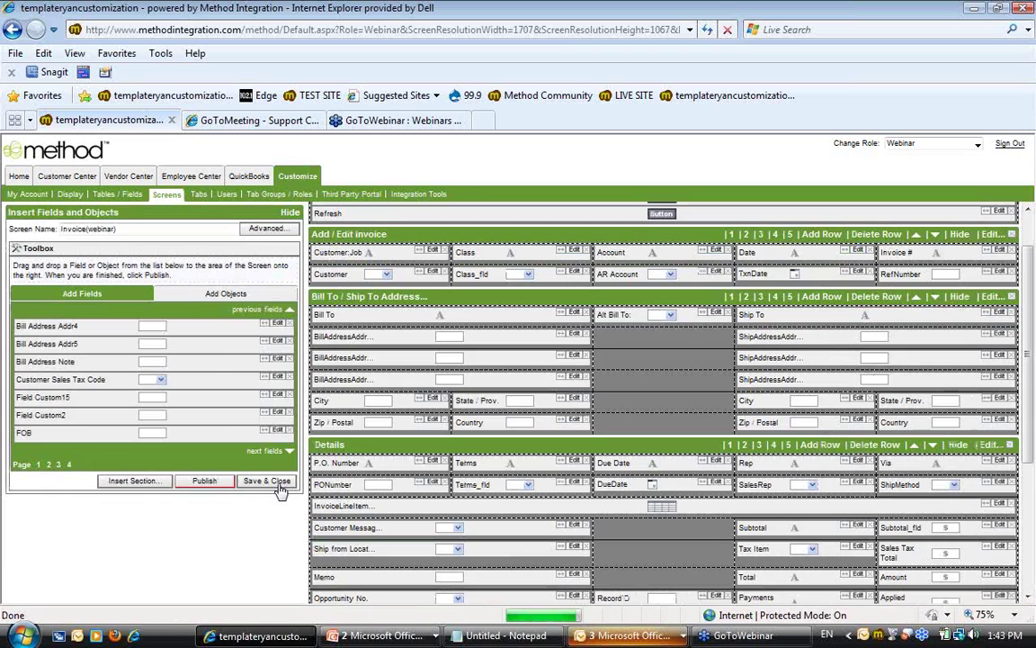
pyautogui.click(274, 484)
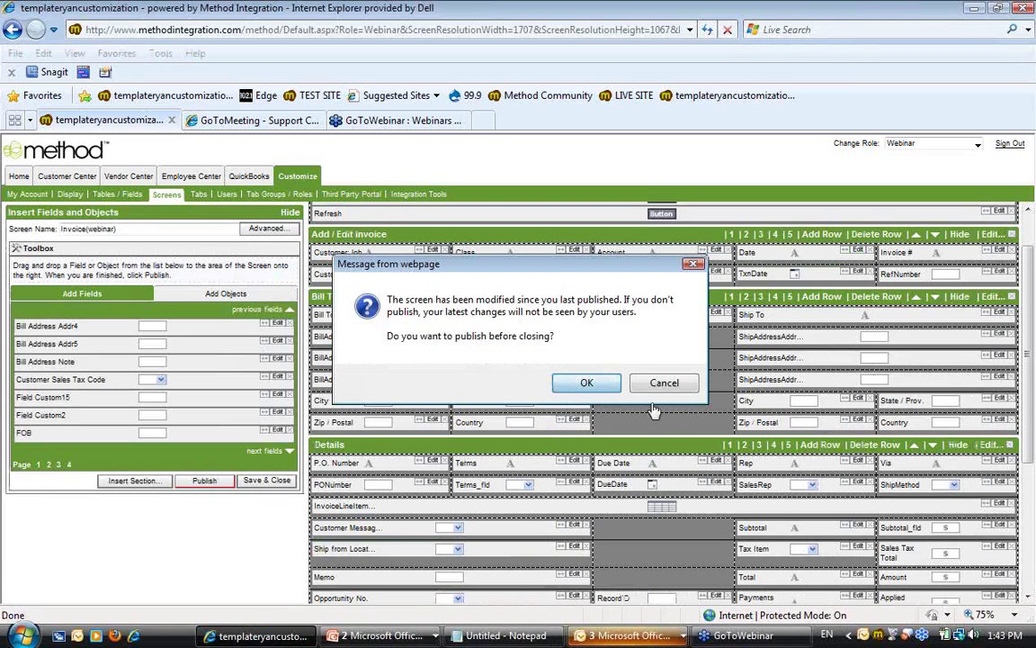
pyautogui.click(583, 384)
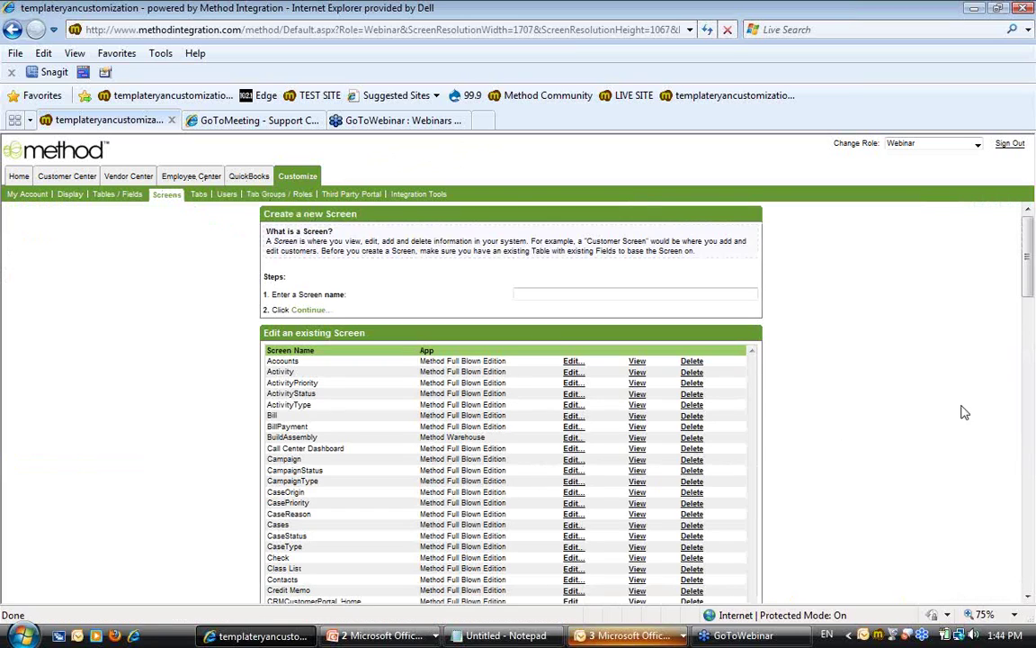
# Find the Invoice(webinar) screen in the list of existing screens, view it in a preview window, and enlarge and reposition the window
pyautogui.moveTo(1030, 285); pyautogui.dragTo(1032, 343)
pyautogui.scroll(-10, 527, 450)
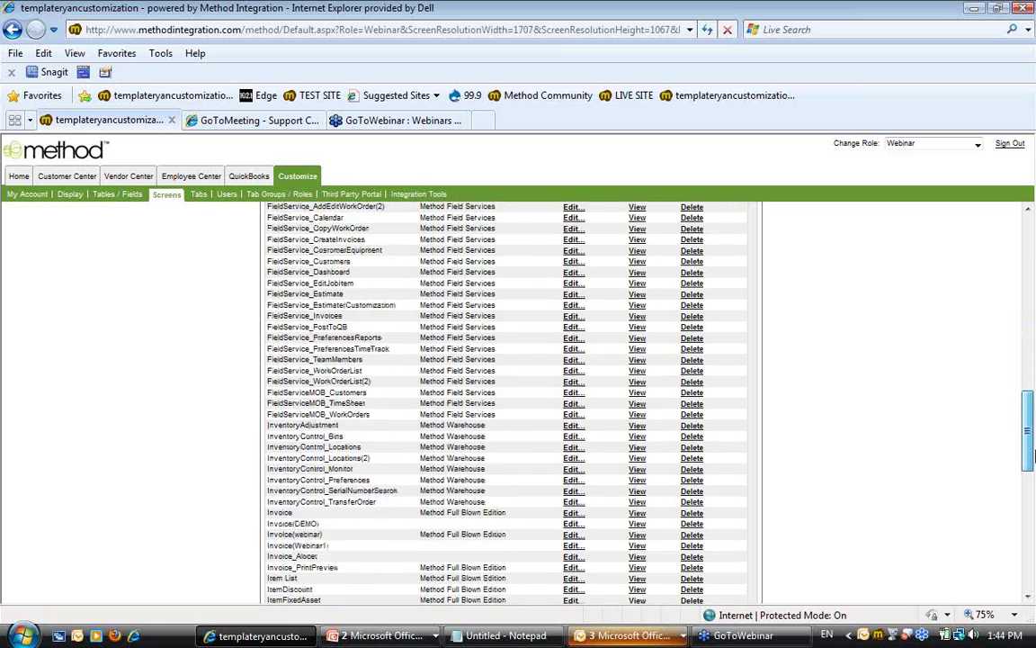
pyautogui.click(574, 431)
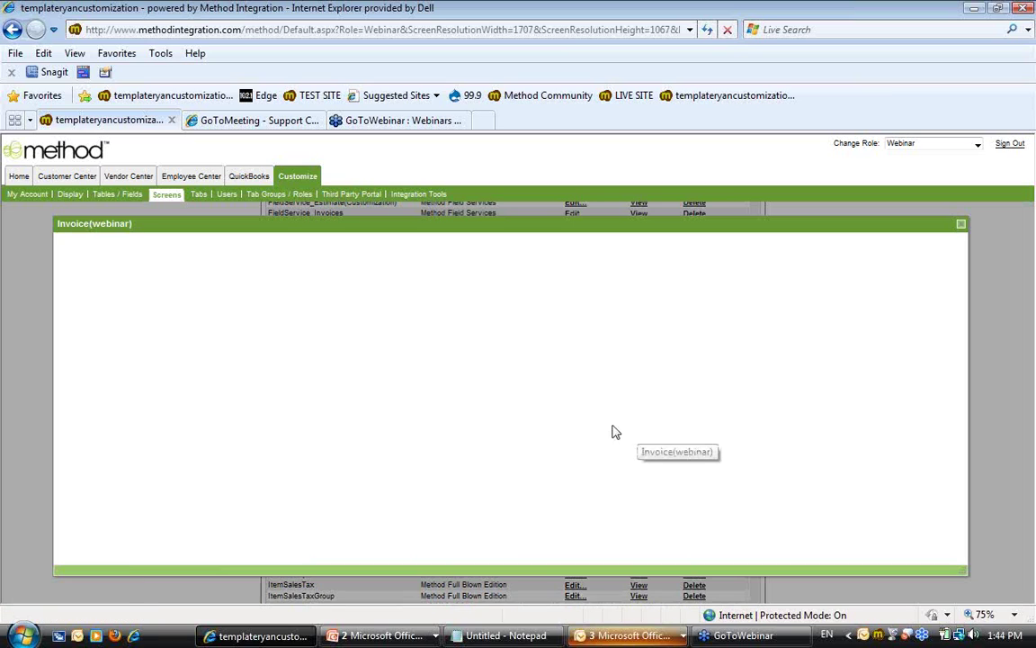
pyautogui.moveTo(963, 585); pyautogui.dragTo(1001, 597)
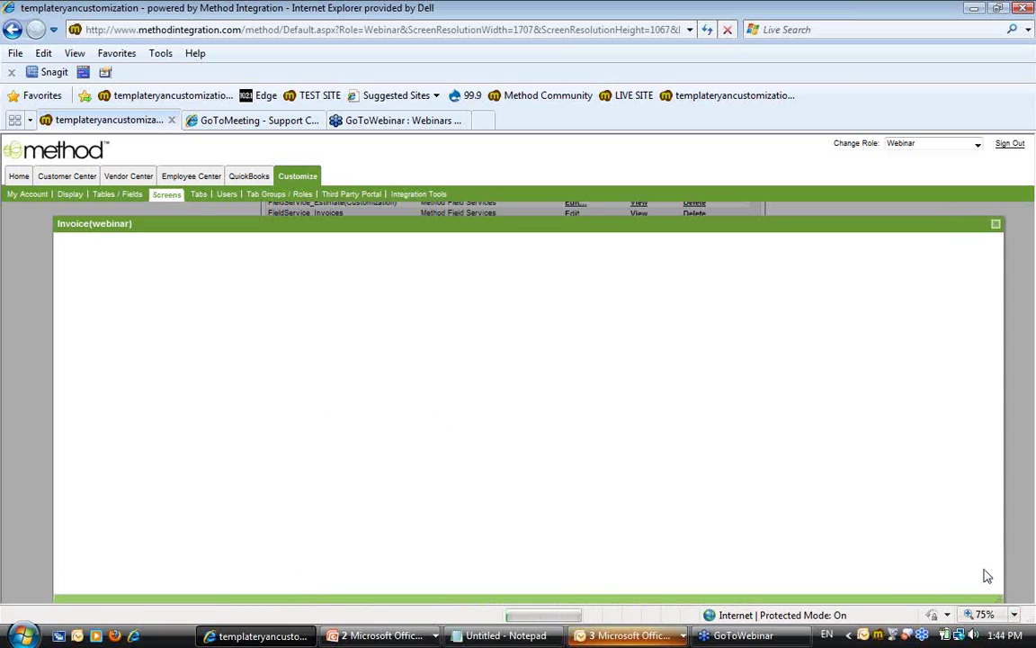
pyautogui.moveTo(351, 227); pyautogui.dragTo(348, 219)
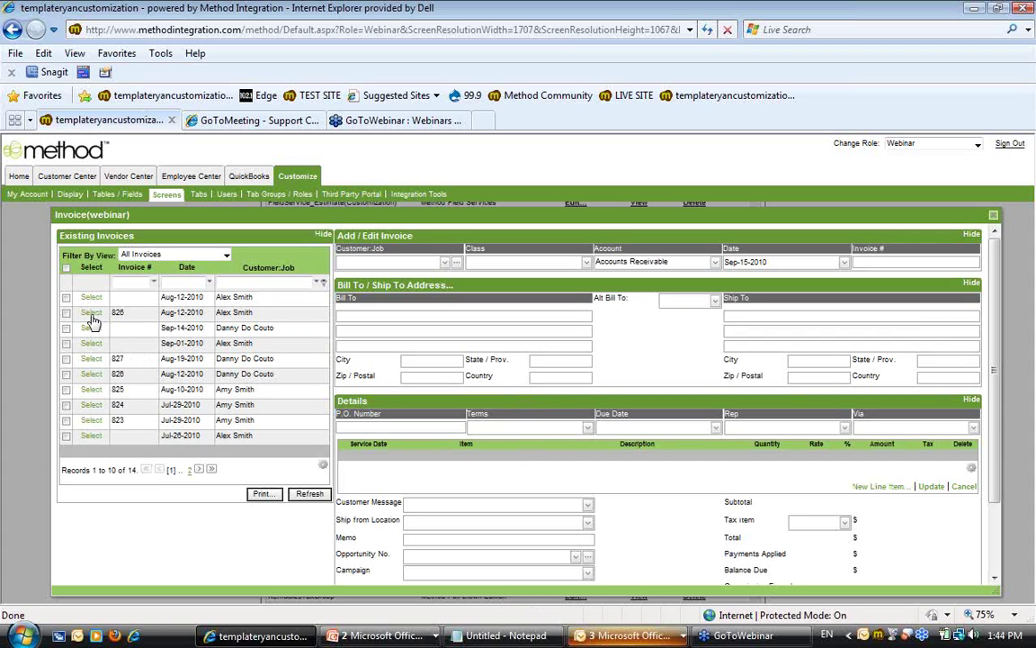
# Load the second Aug-12-2010 invoice and the Aug-19-2010 invoice from Existing Invoices, and highlight the latter's Bill To company line
pyautogui.click(92, 314)
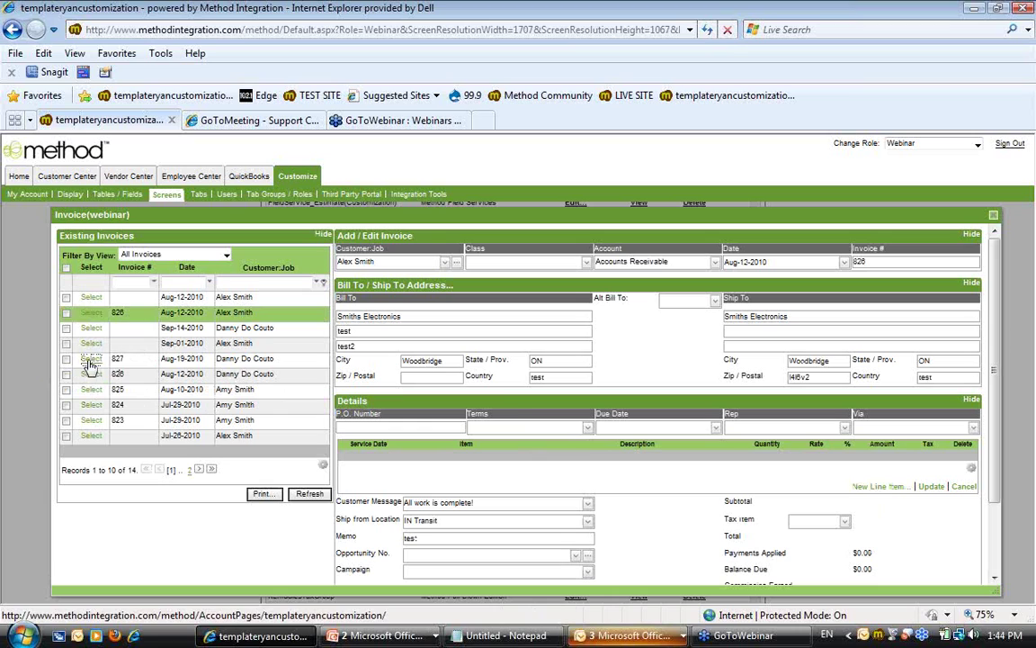
pyautogui.click(91, 358)
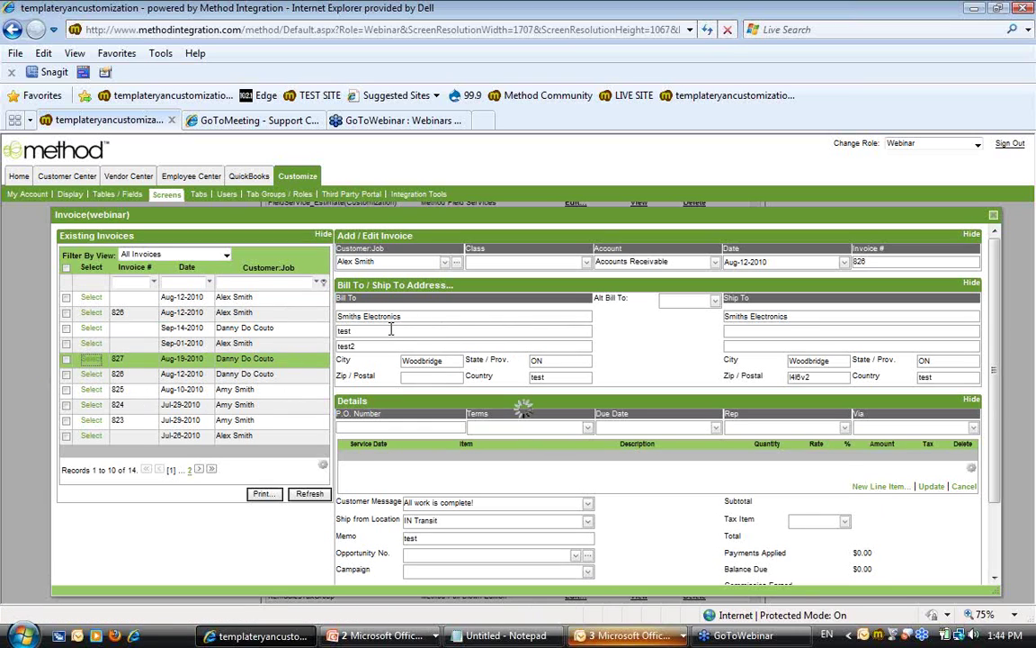
pyautogui.tripleClick(419, 316)
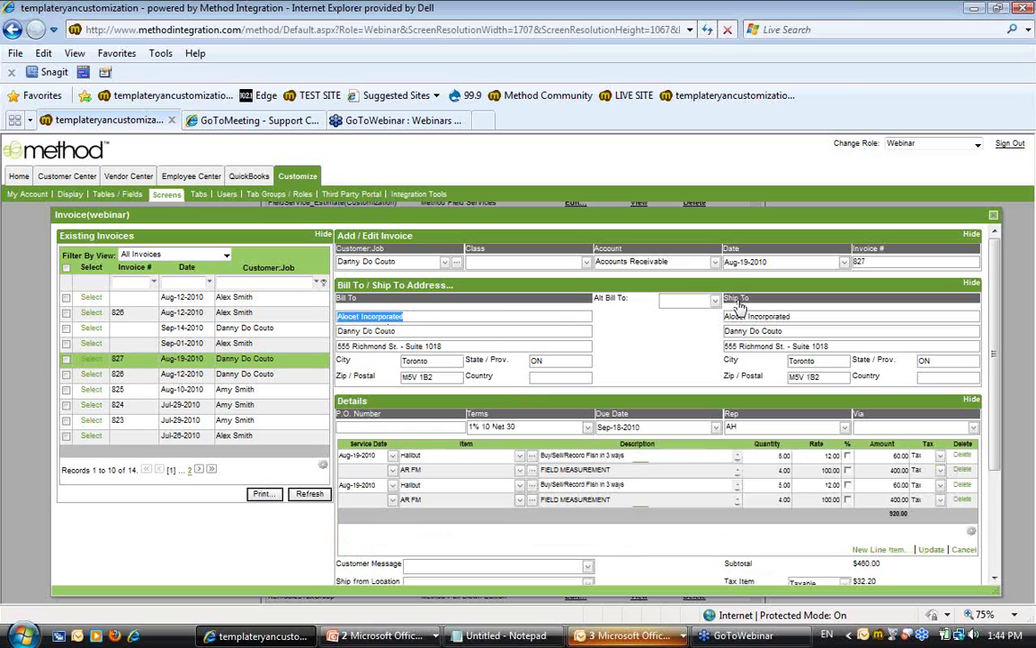
# Test the Alt Bill To dropdown by choosing another customer's name, compare the Bill To and Ship To addresses, and close the preview
pyautogui.click(707, 301)
pyautogui.write('a lex')
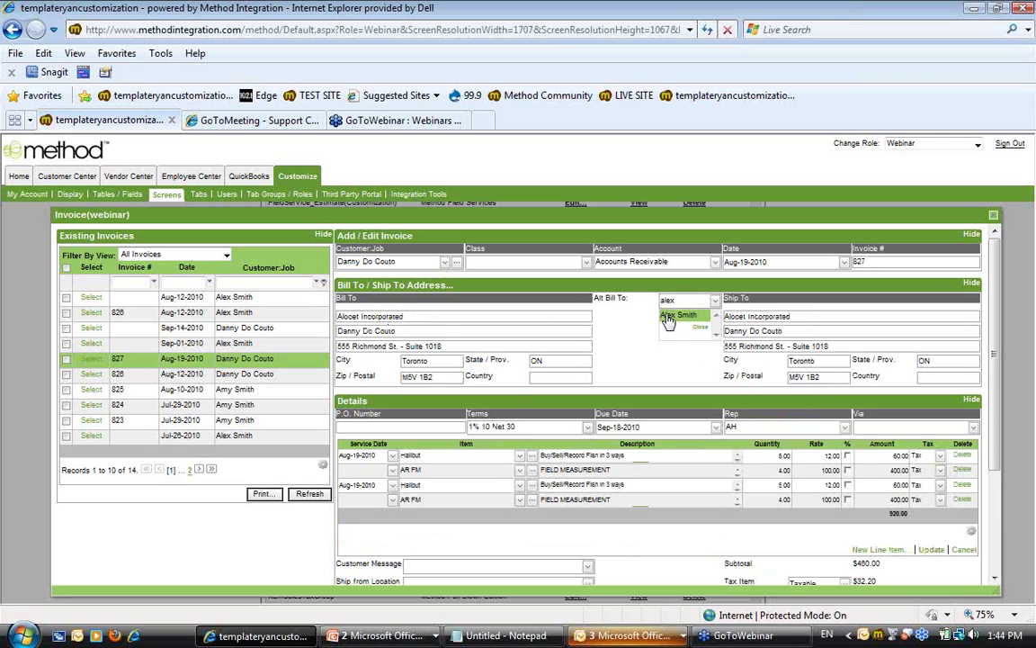
pyautogui.click(670, 315)
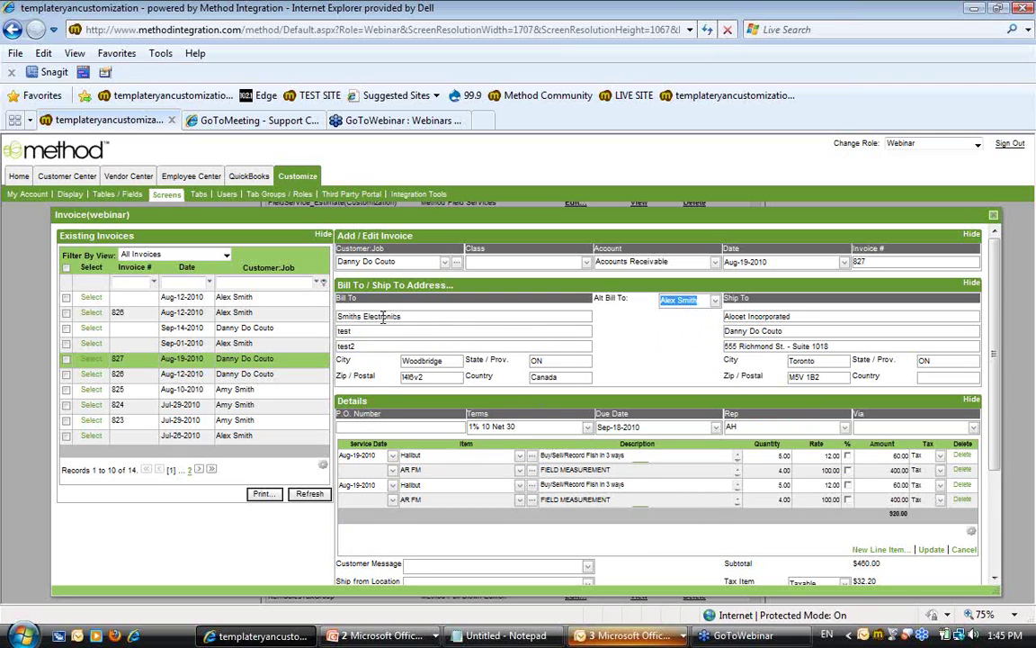
pyautogui.click(633, 365)
pyautogui.click(755, 317)
pyautogui.click(929, 362)
pyautogui.click(994, 220)
pyautogui.hotkey('alt', 'Tab')
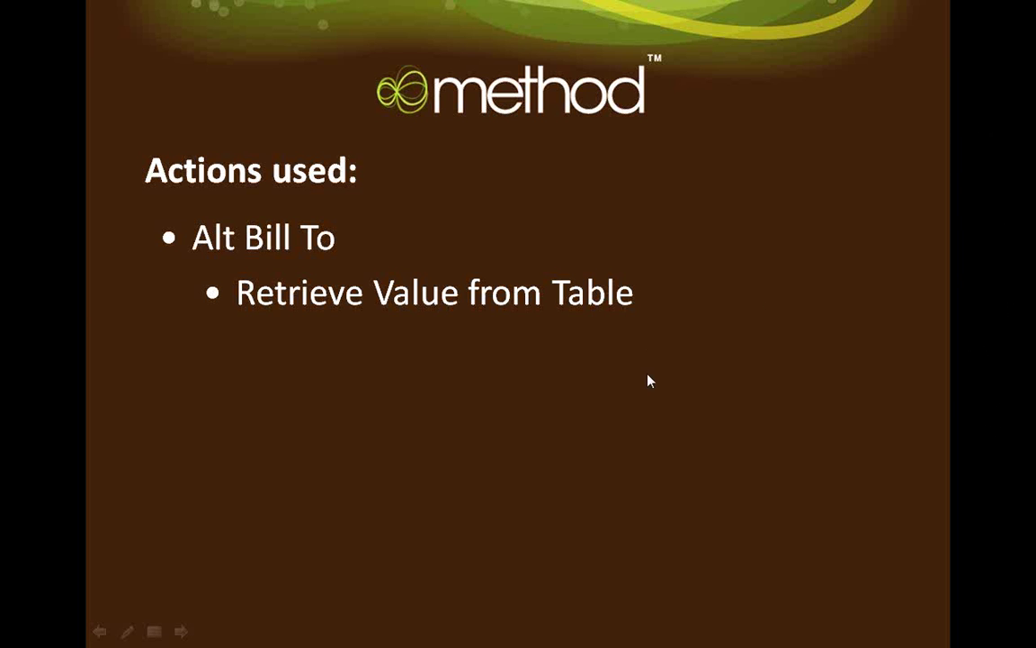
pyautogui.click(650, 381)
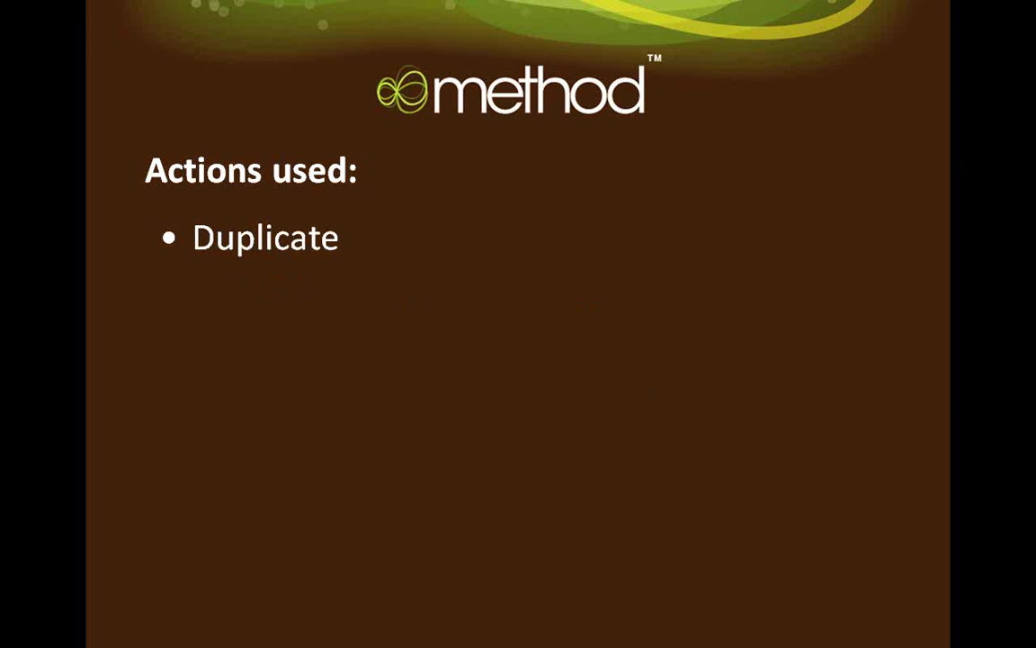
pyautogui.press('space')
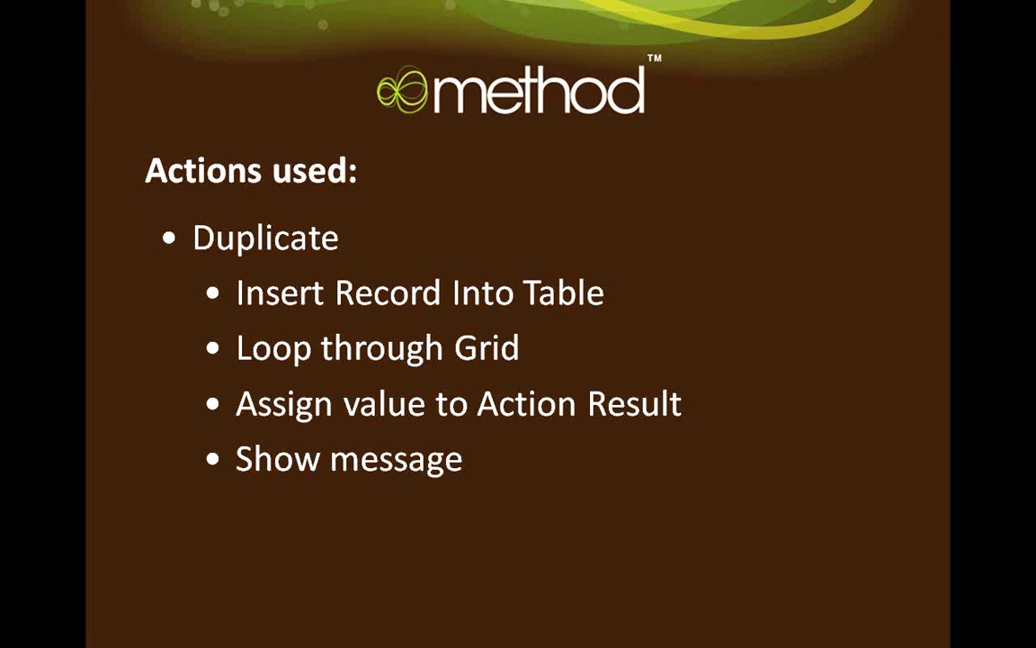
pyautogui.hotkey('alt', 'Tab')
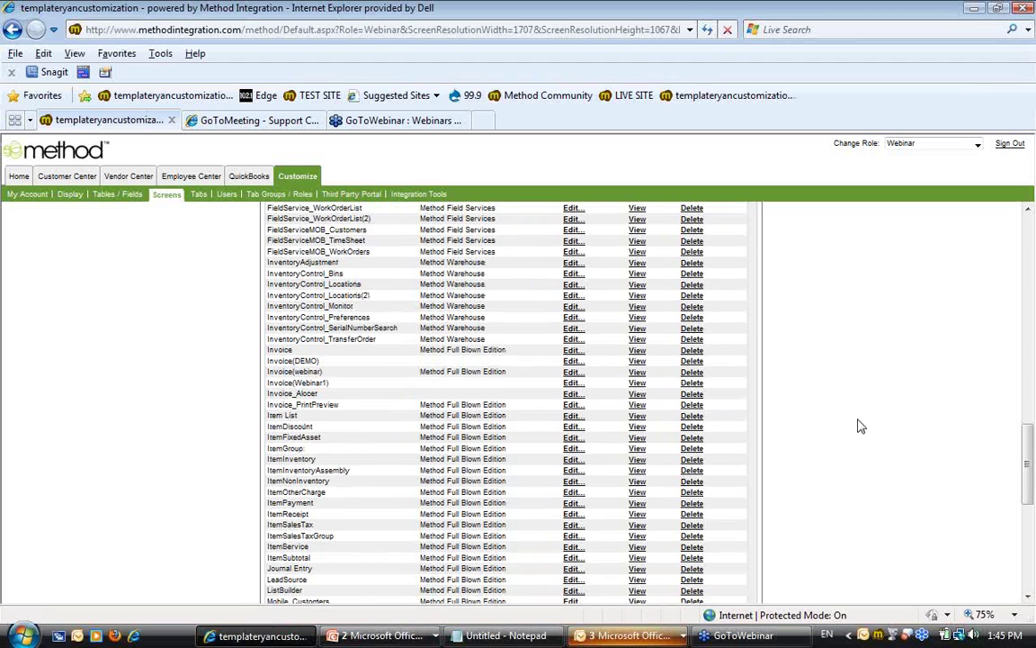
# Find the Invoice(Webinar1) screen in the list of existing screens and open it for editing
pyautogui.scroll(3, 857, 426)
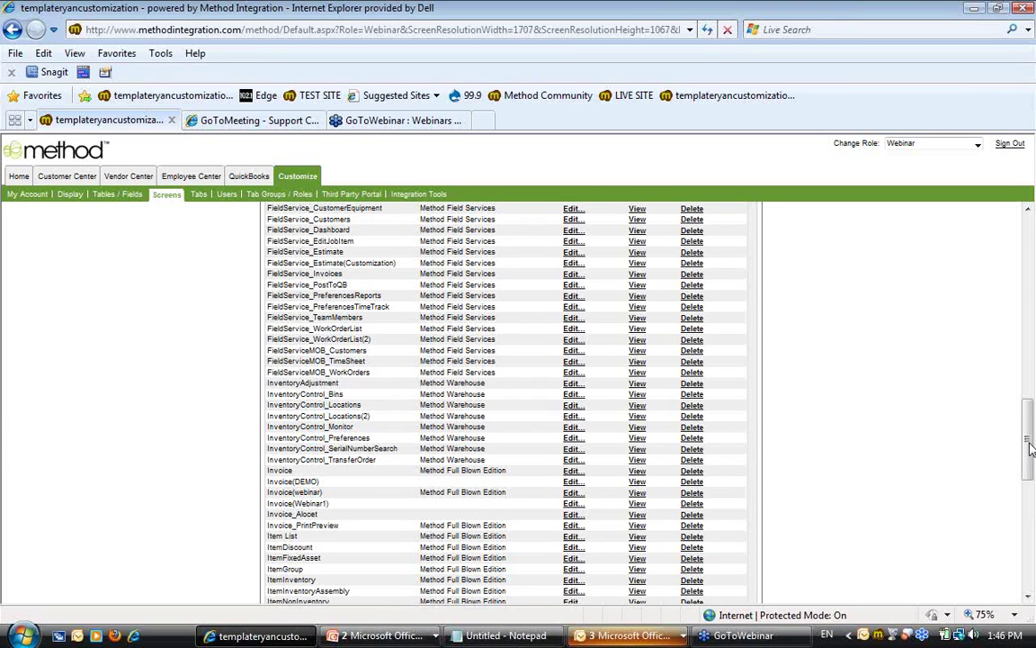
pyautogui.scroll(-3, 1031, 449)
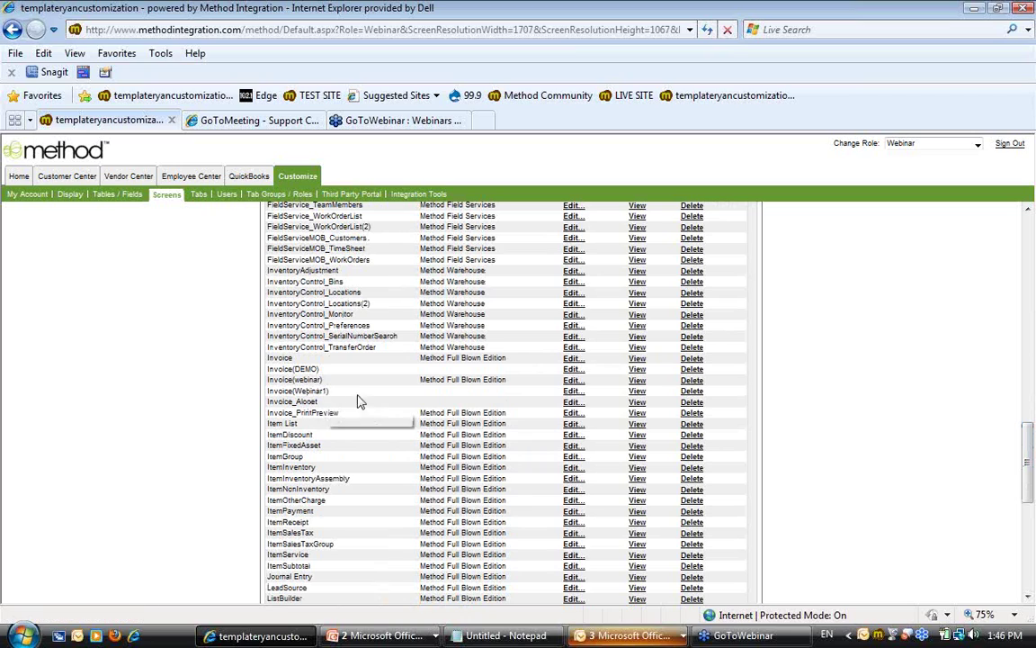
pyautogui.click(573, 392)
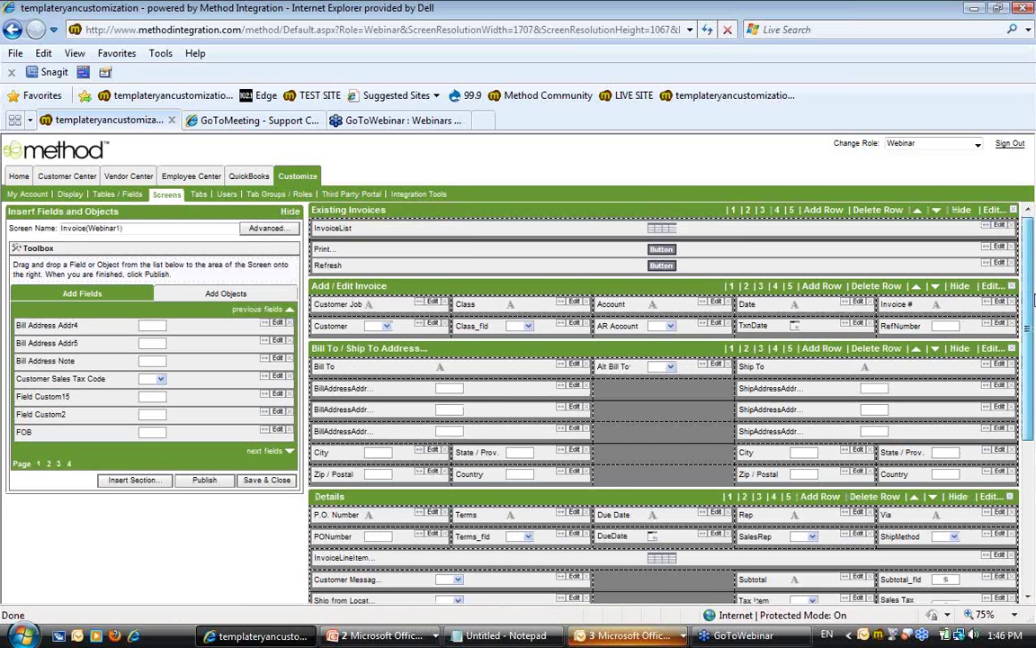
# Add a button object beside the Wait for Sync checkbox in the Details section and set its caption to "Dupe"
pyautogui.scroll(-5, 686, 471)
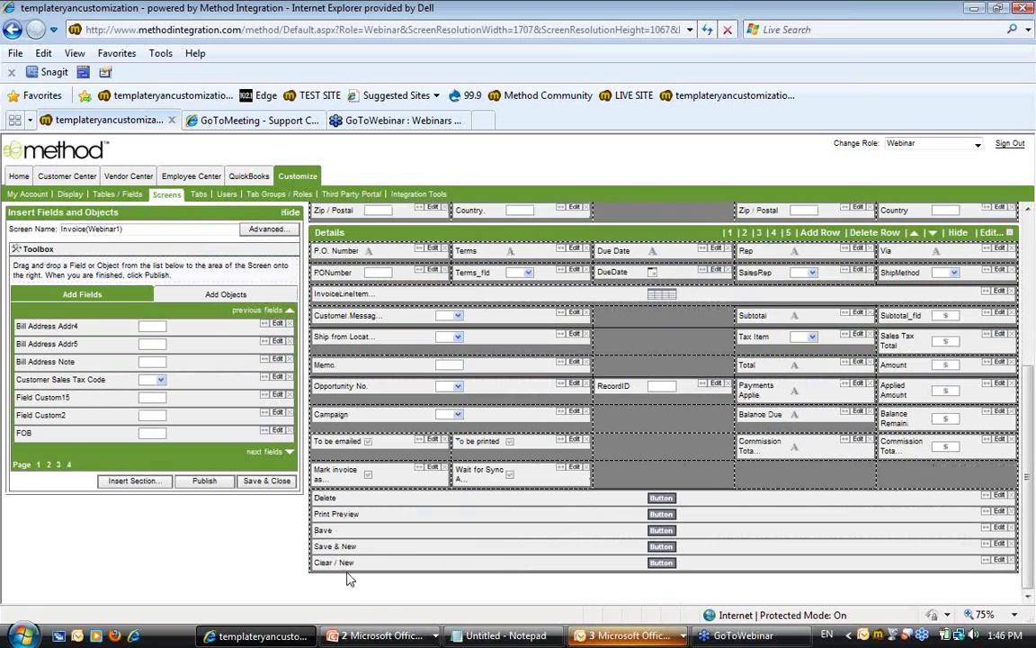
pyautogui.click(224, 300)
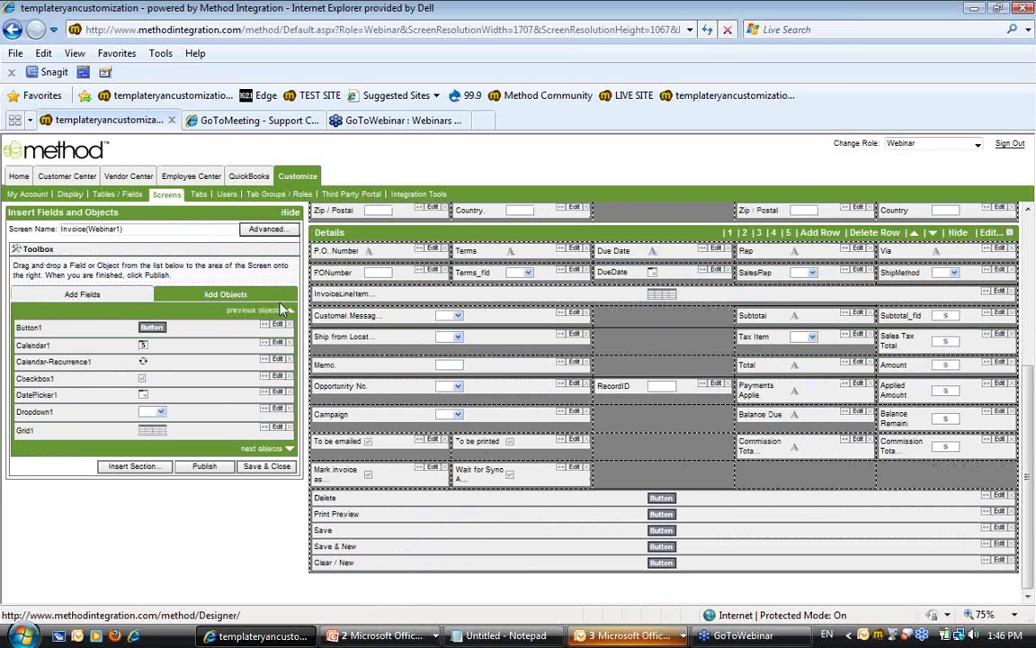
pyautogui.moveTo(689, 471); pyautogui.dragTo(689, 491)
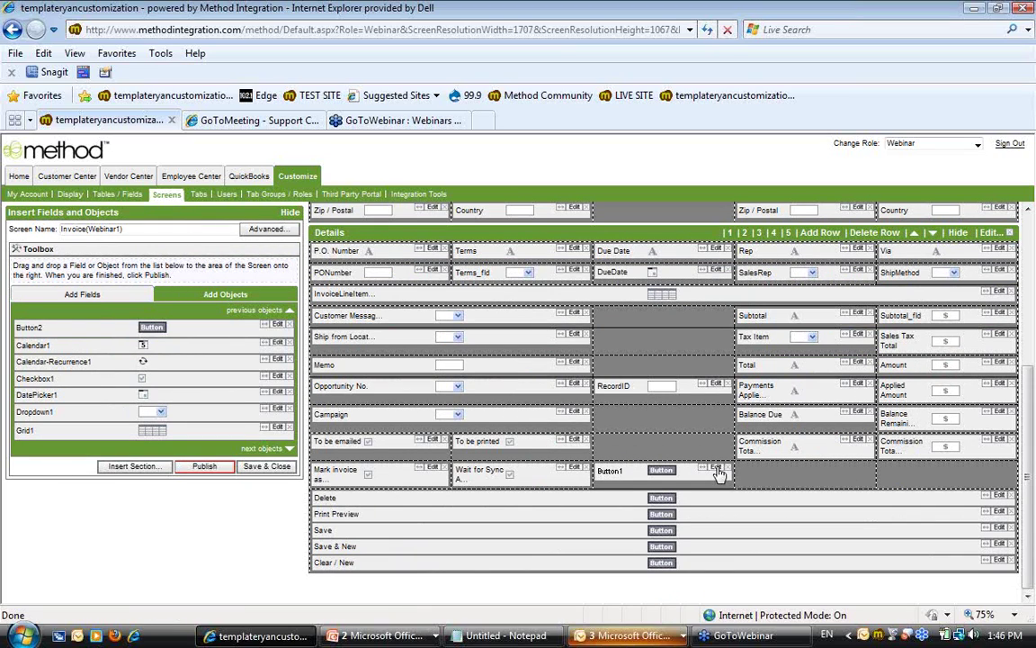
pyautogui.click(716, 469)
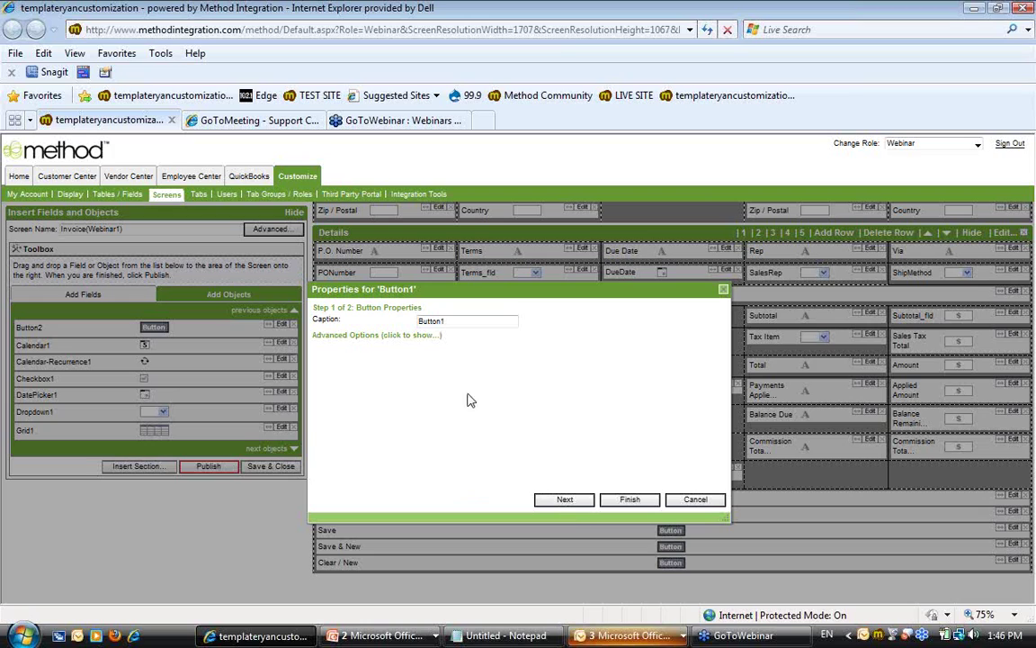
pyautogui.moveTo(468, 325); pyautogui.dragTo(372, 326)
pyautogui.write('Dupe')
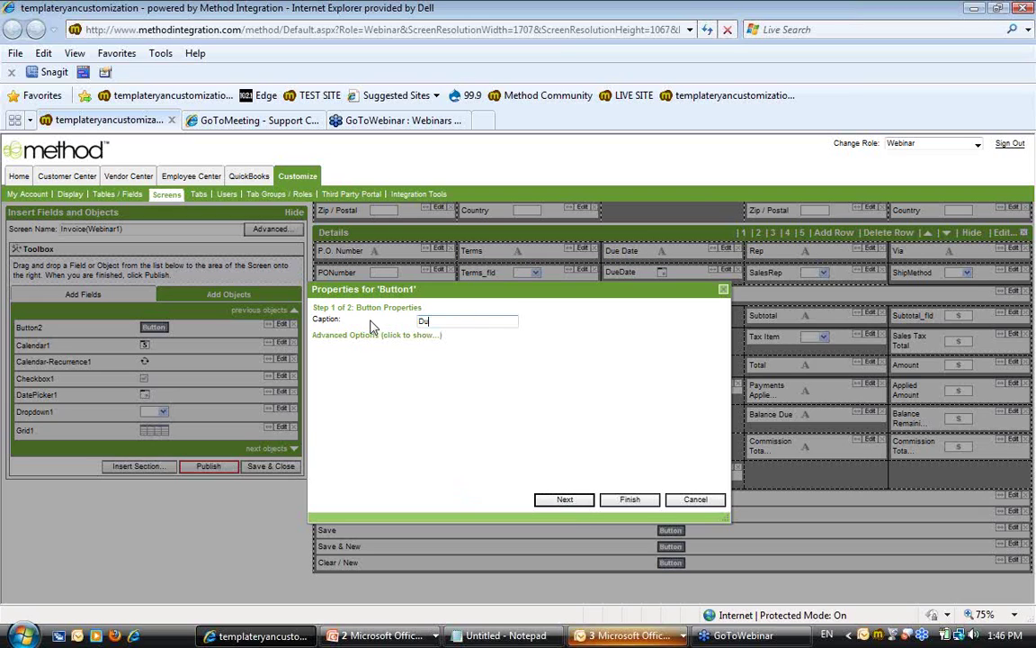
# Add an Insert Records Into Table action to the new button's Click event
pyautogui.click(566, 500)
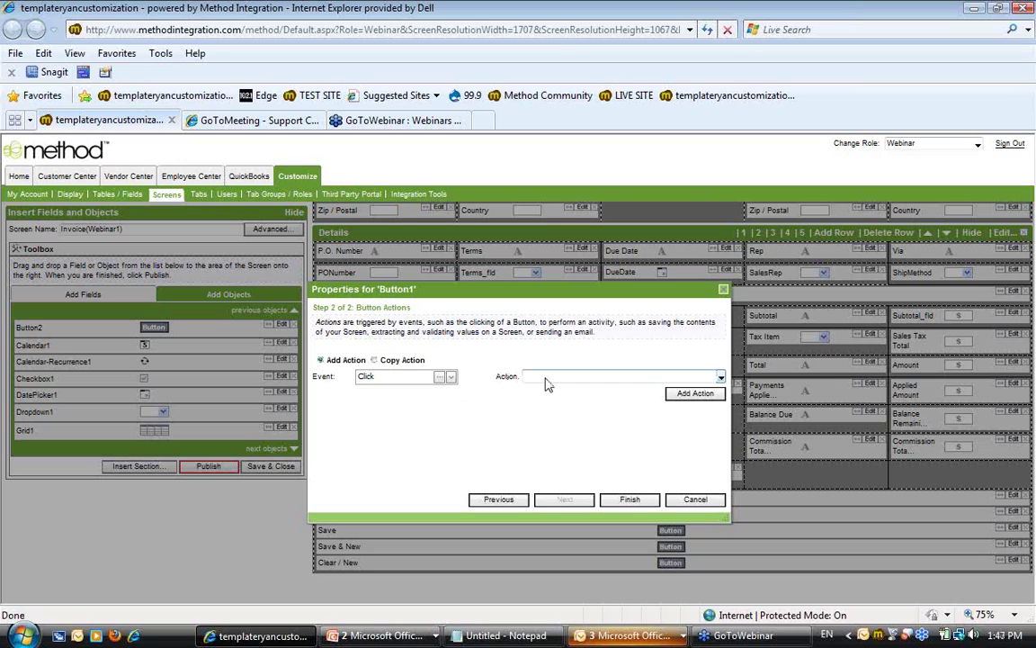
pyautogui.click(545, 378)
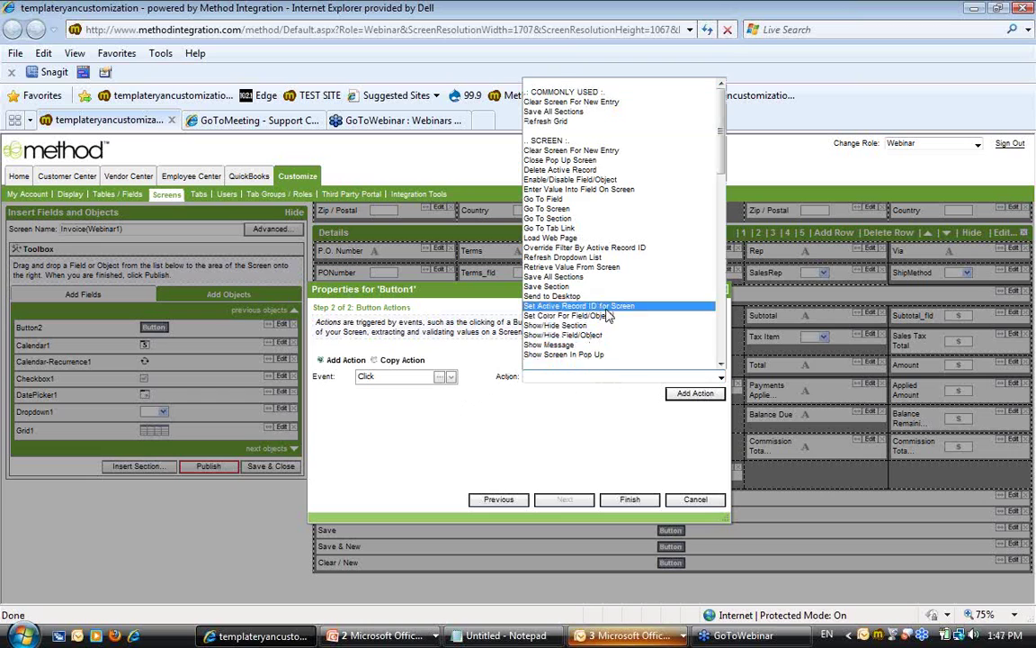
pyautogui.scroll(-5, 640, 296)
pyautogui.click(620, 247)
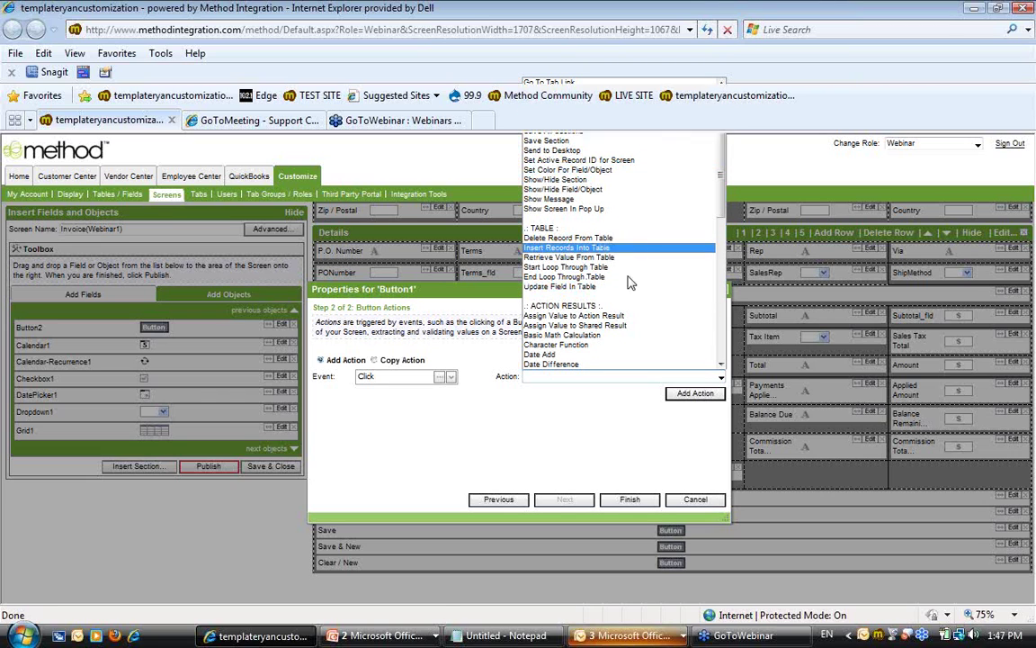
pyautogui.click(695, 394)
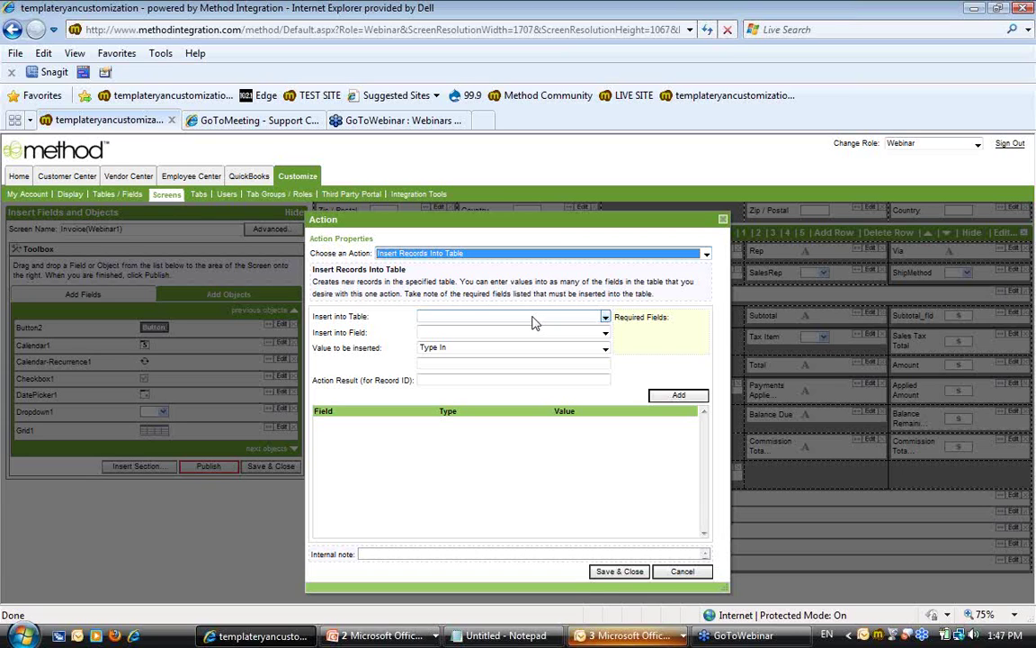
# Set the table that the action inserts records into to Invoice
pyautogui.click(534, 323)
pyautogui.scroll(-6, 499, 405)
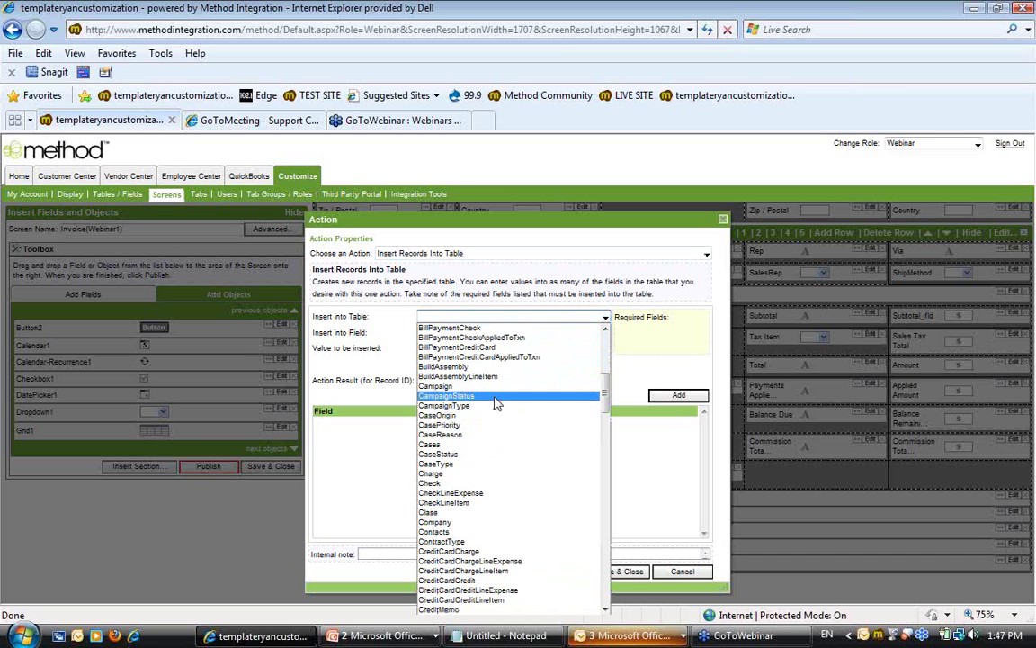
pyautogui.scroll(-15, 499, 508)
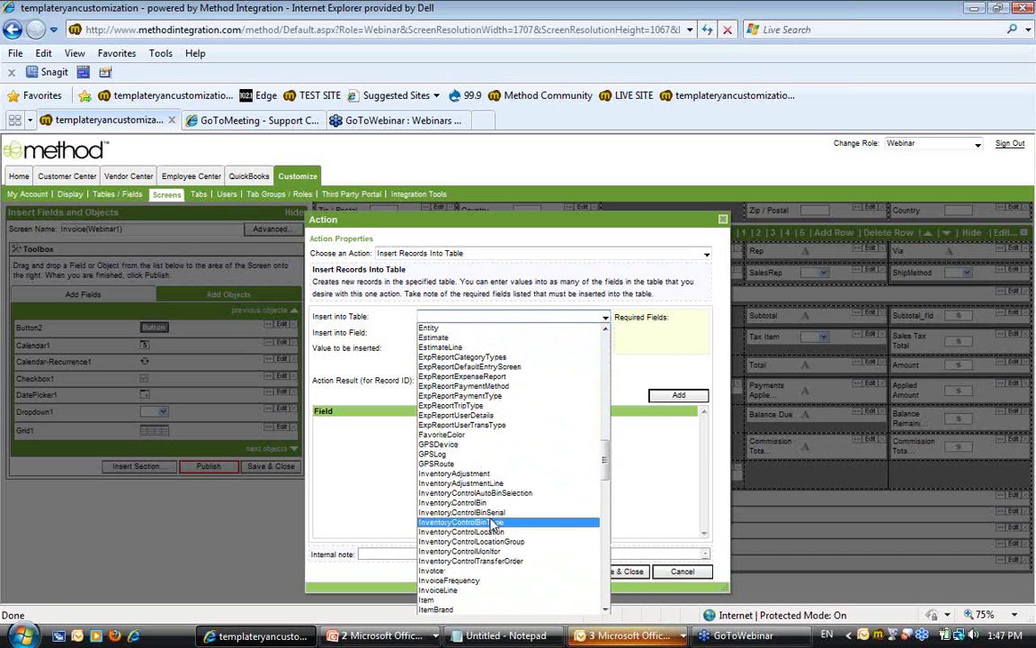
pyautogui.click(499, 570)
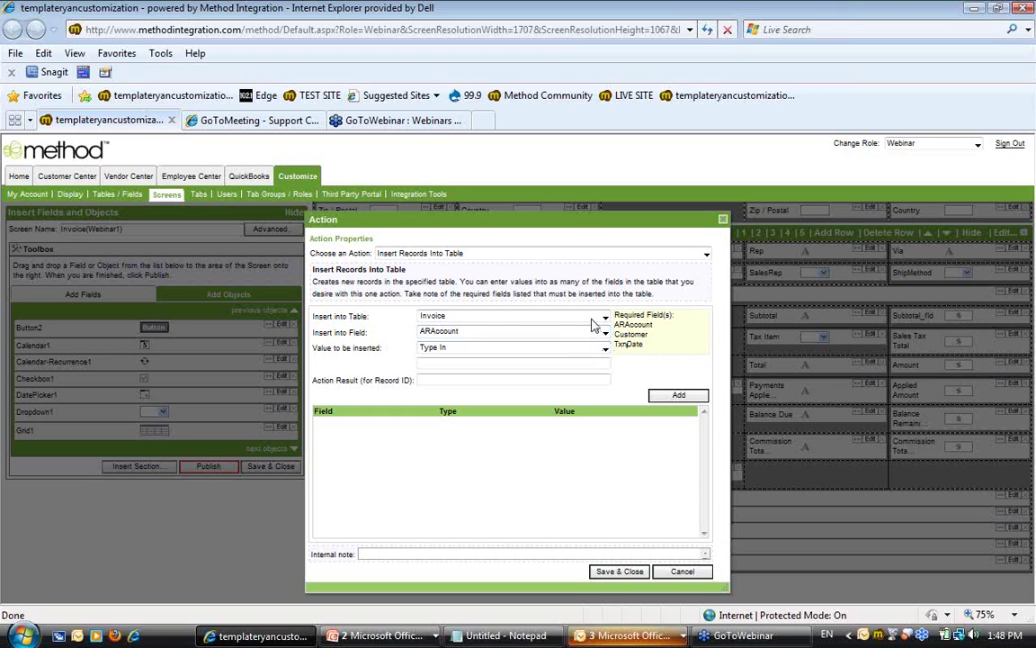
# Map the ARAccount field to the screen value AR Account and add it to the action's insert list
pyautogui.click(437, 335)
pyautogui.click(655, 351)
pyautogui.moveTo(655, 352); pyautogui.dragTo(620, 335)
pyautogui.click(651, 351)
pyautogui.click(652, 351)
pyautogui.click(463, 349)
pyautogui.click(477, 378)
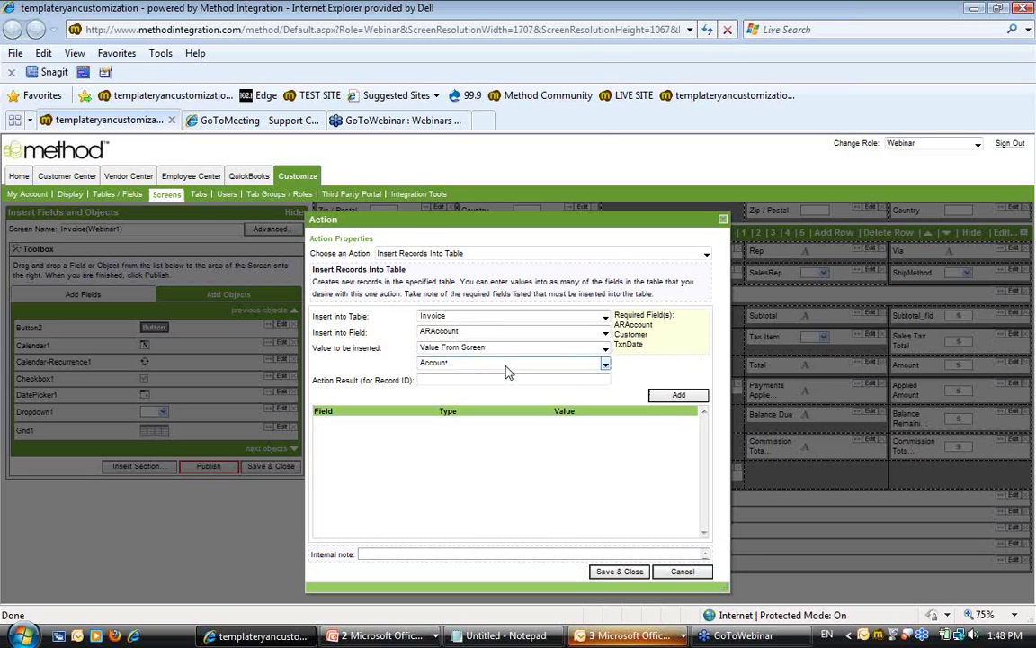
pyautogui.click(507, 372)
pyautogui.click(508, 368)
pyautogui.click(518, 374)
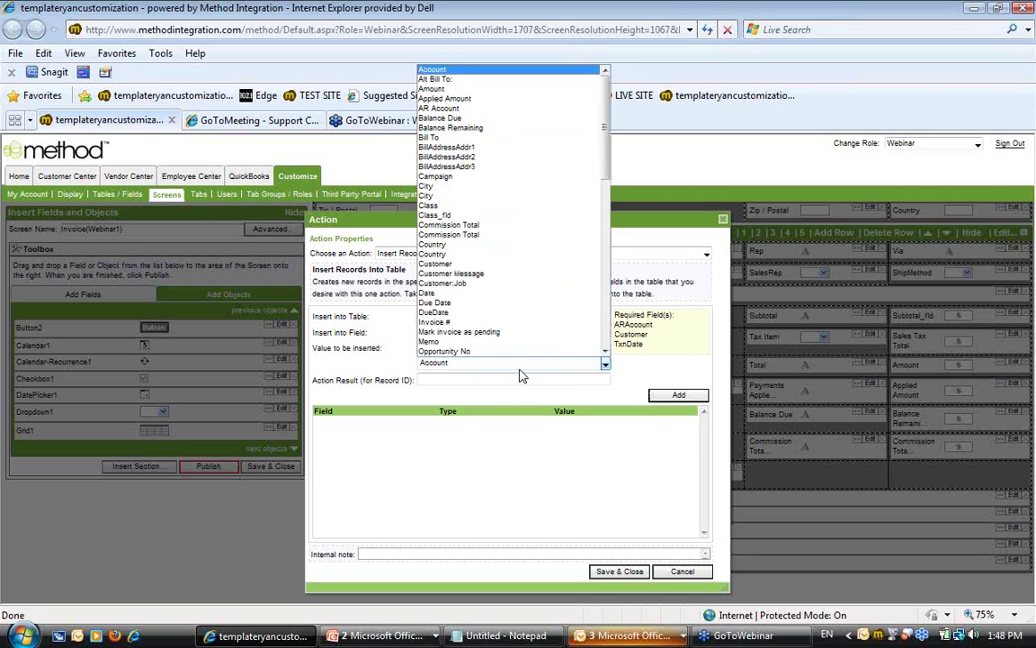
pyautogui.click(454, 108)
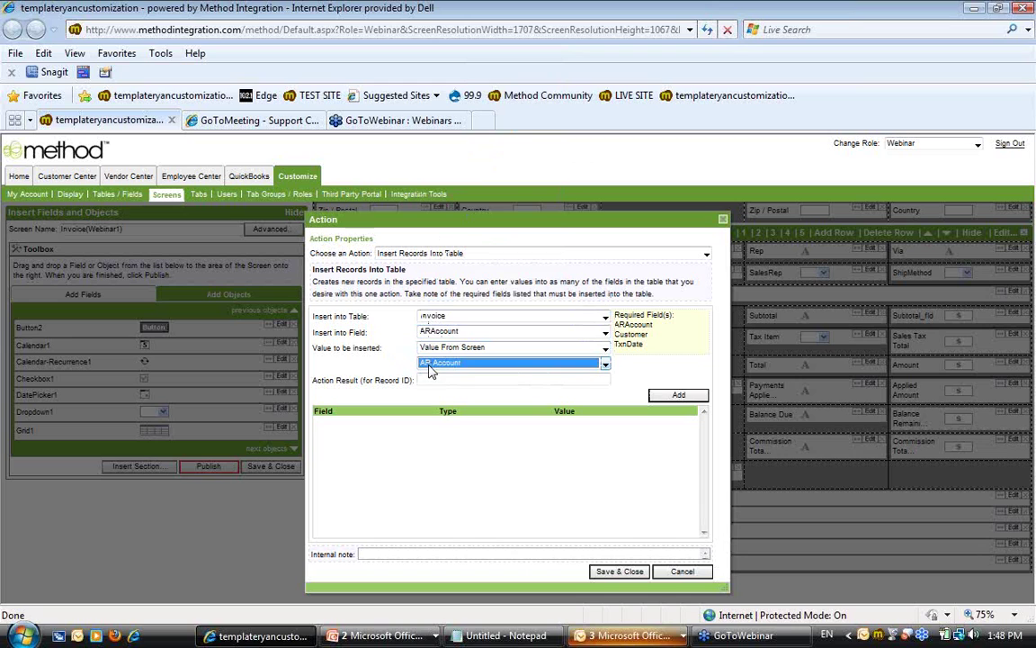
pyautogui.click(677, 395)
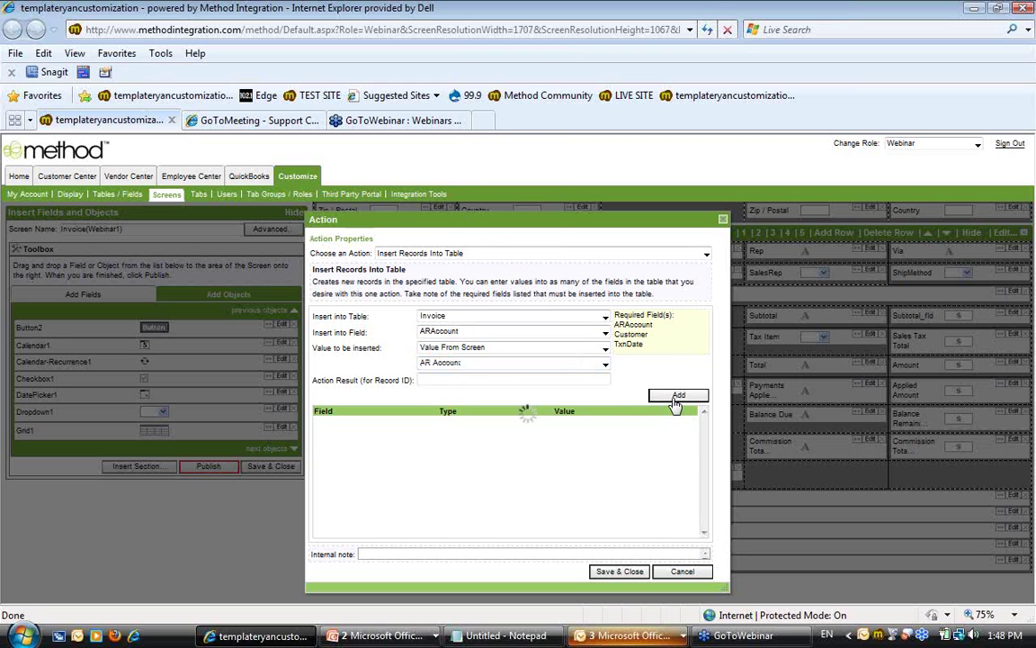
# Map the Customer field to the screen value Customer and add it to the insert list
pyautogui.click(551, 333)
pyautogui.scroll(-2, 528, 432)
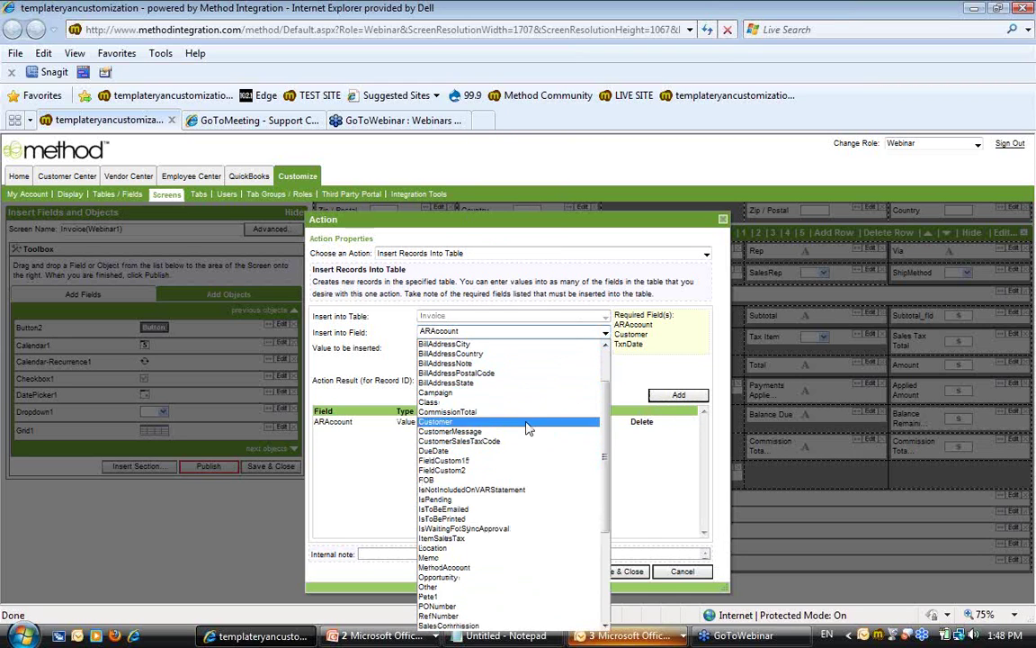
pyautogui.click(527, 423)
pyautogui.click(590, 364)
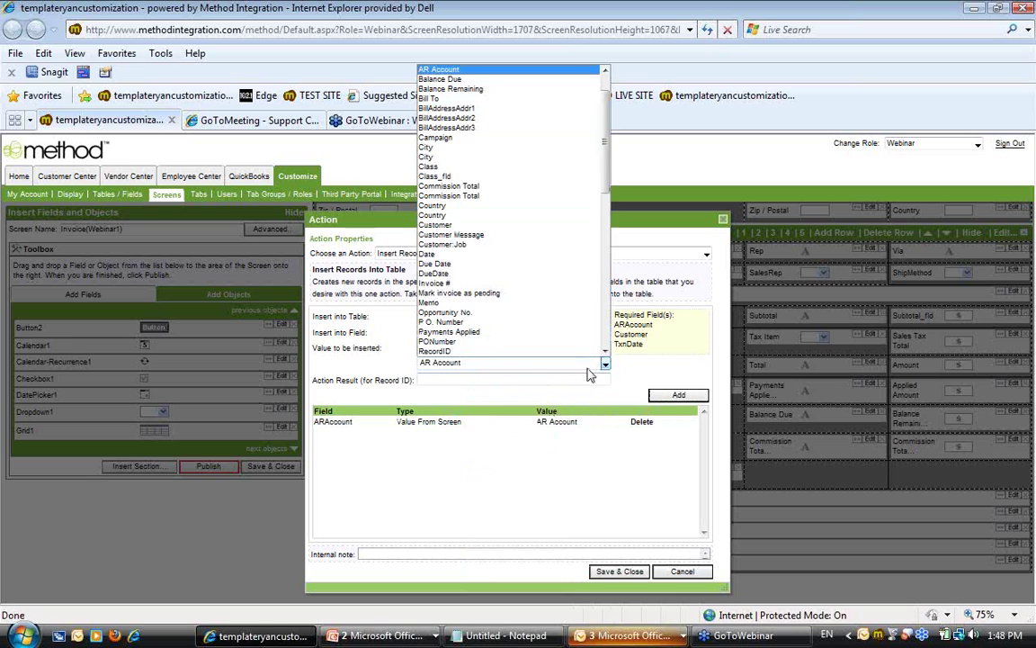
pyautogui.scroll(1, 586, 368)
pyautogui.click(510, 248)
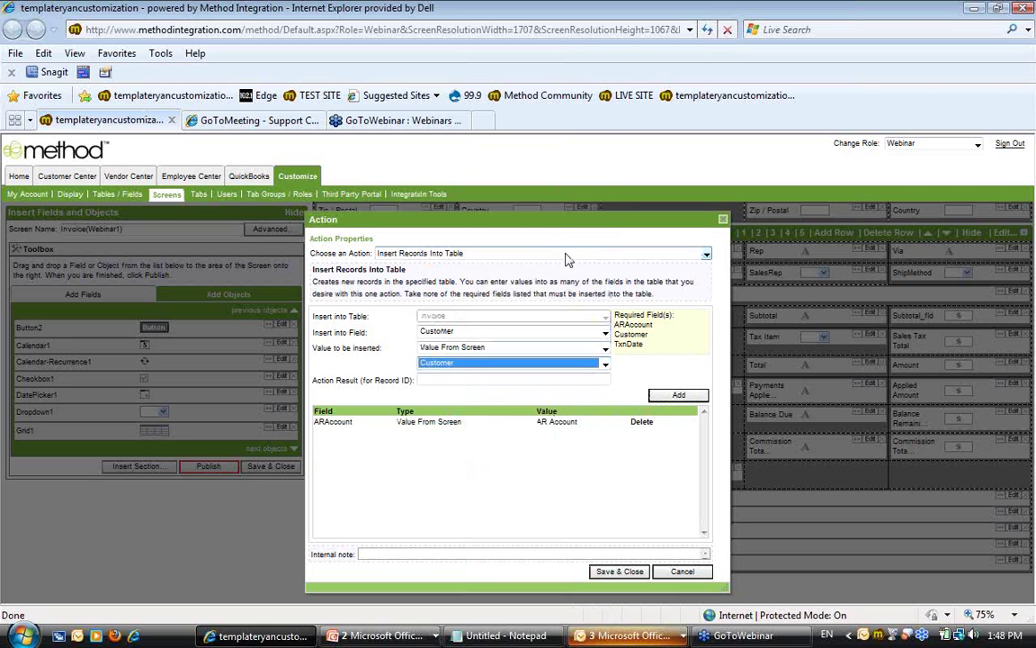
pyautogui.click(670, 401)
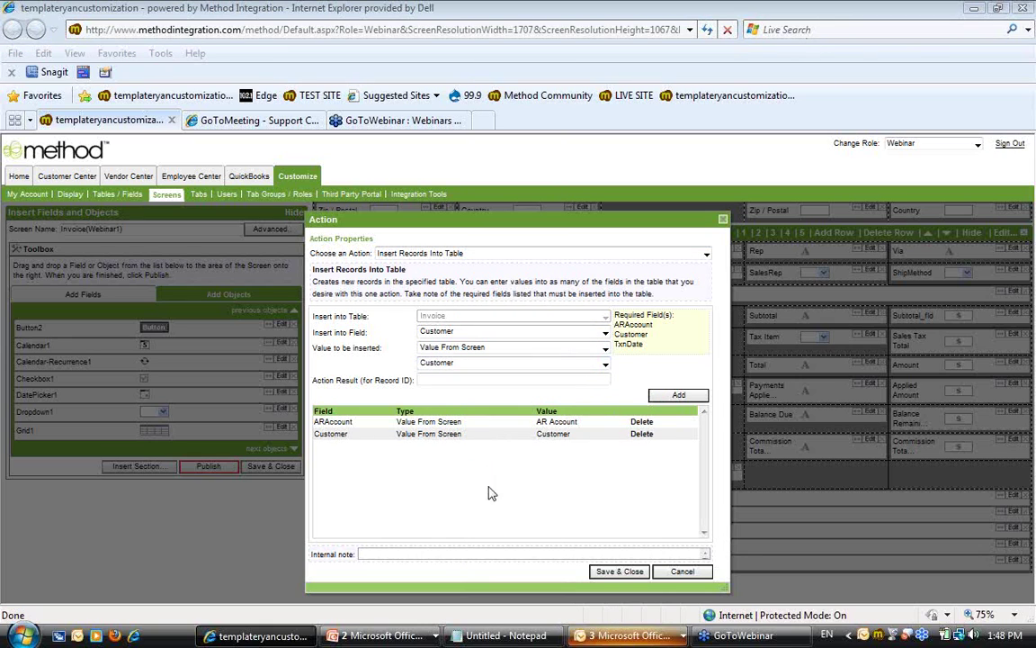
# Map the TxnDate field to the screen value TxnDate and add it to the insert list
pyautogui.click(539, 332)
pyautogui.scroll(-3, 531, 426)
pyautogui.scroll(-1, 530, 449)
pyautogui.click(495, 617)
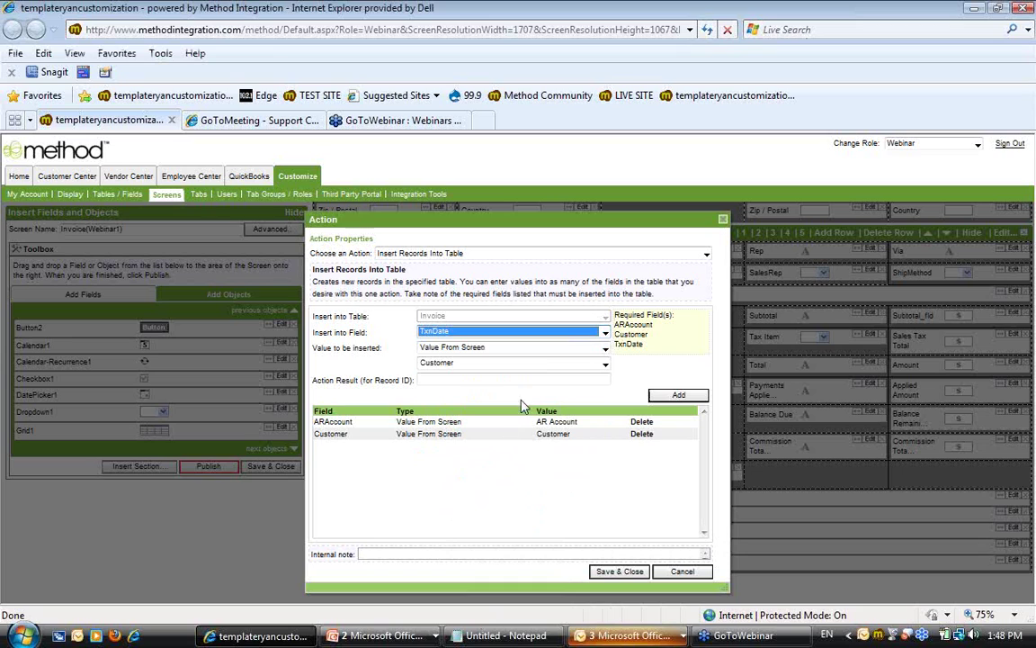
pyautogui.click(547, 364)
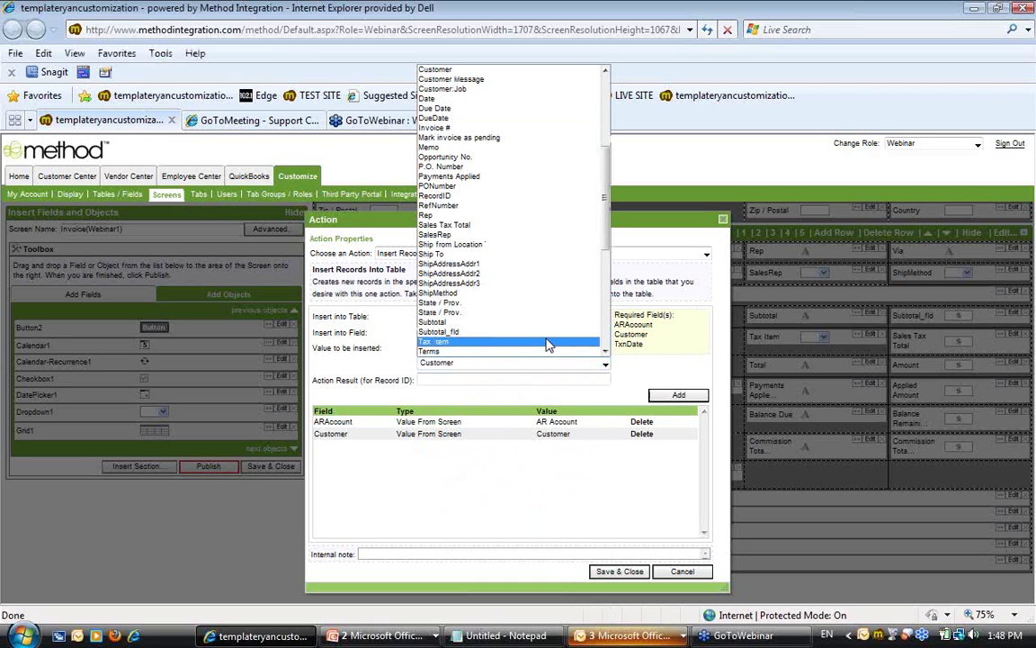
pyautogui.scroll(-2, 549, 349)
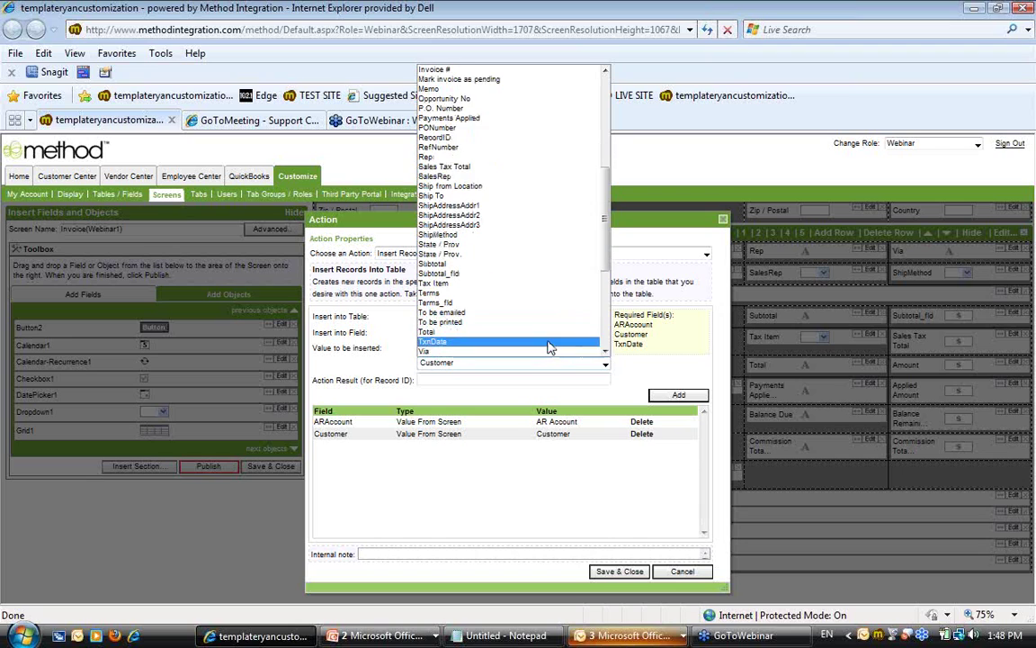
pyautogui.click(549, 345)
pyautogui.click(672, 395)
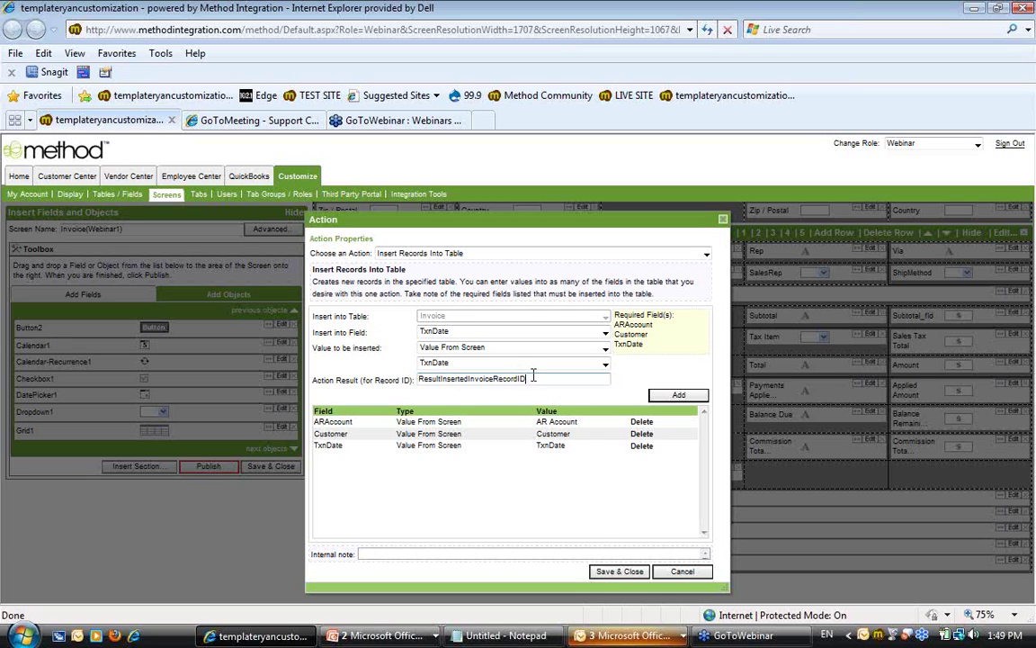
# Name the action result for the record ID "ResultInsertedInvoiceRecordID" and save the insert action
pyautogui.moveTo(533, 376); pyautogui.dragTo(382, 384)
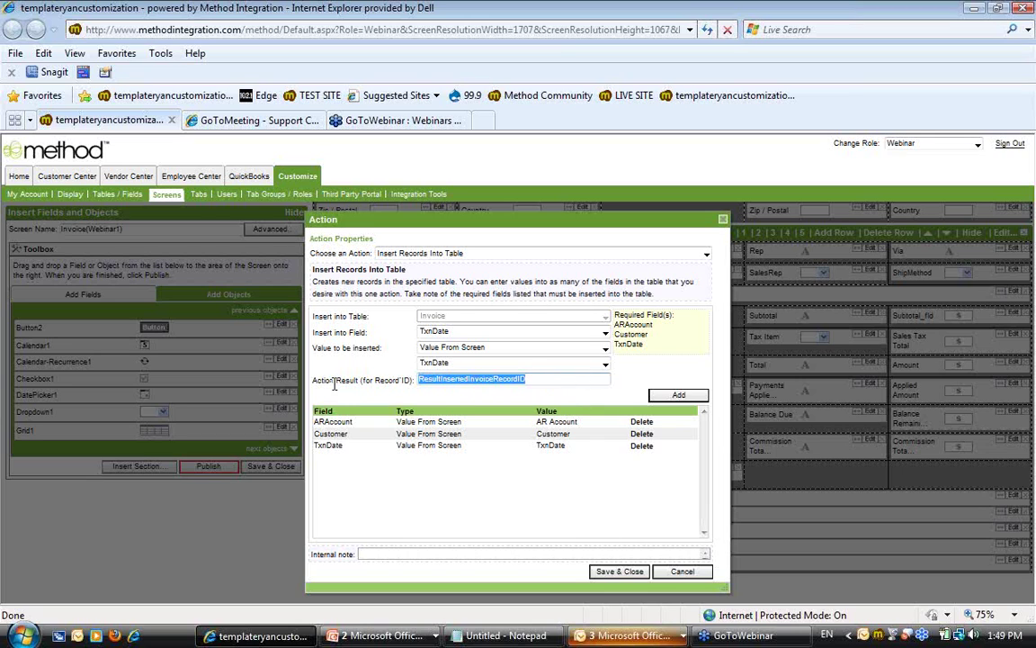
pyautogui.click(494, 381)
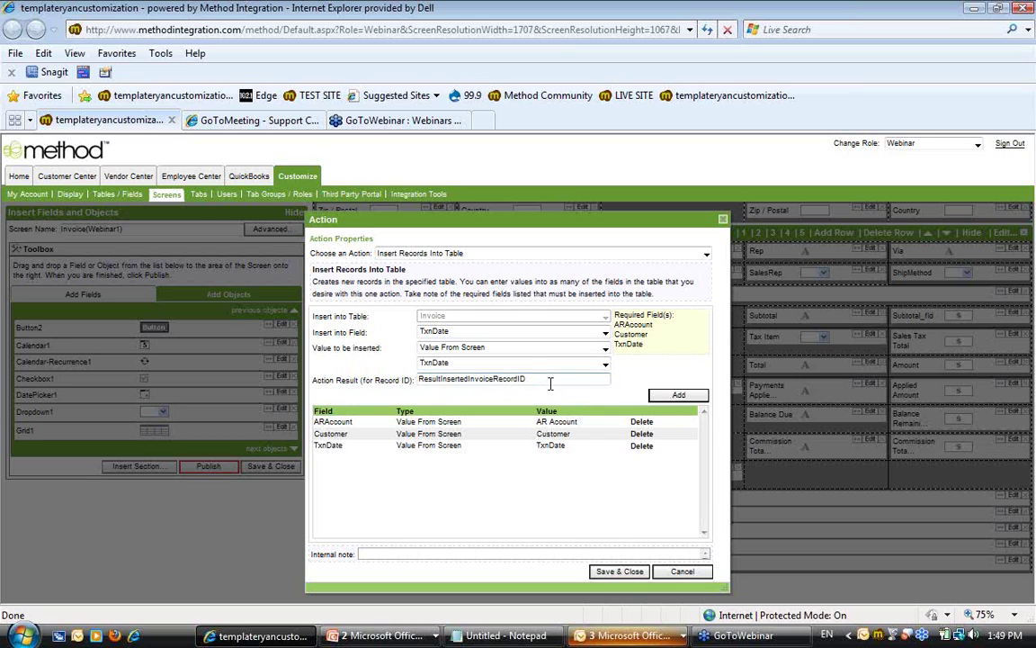
pyautogui.click(621, 572)
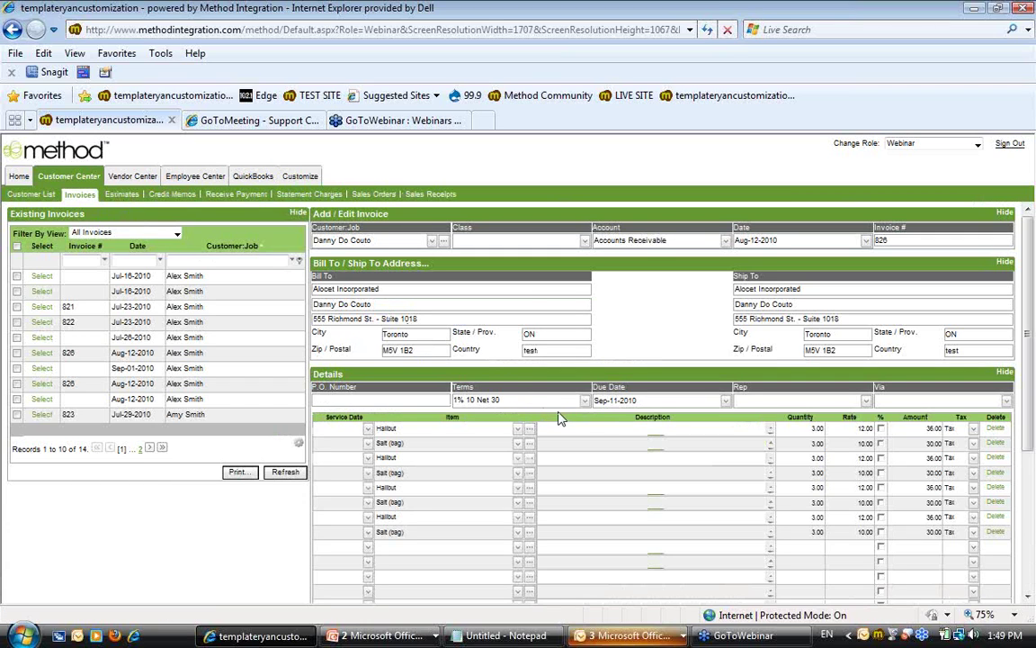
pyautogui.scroll(-2, 576, 421)
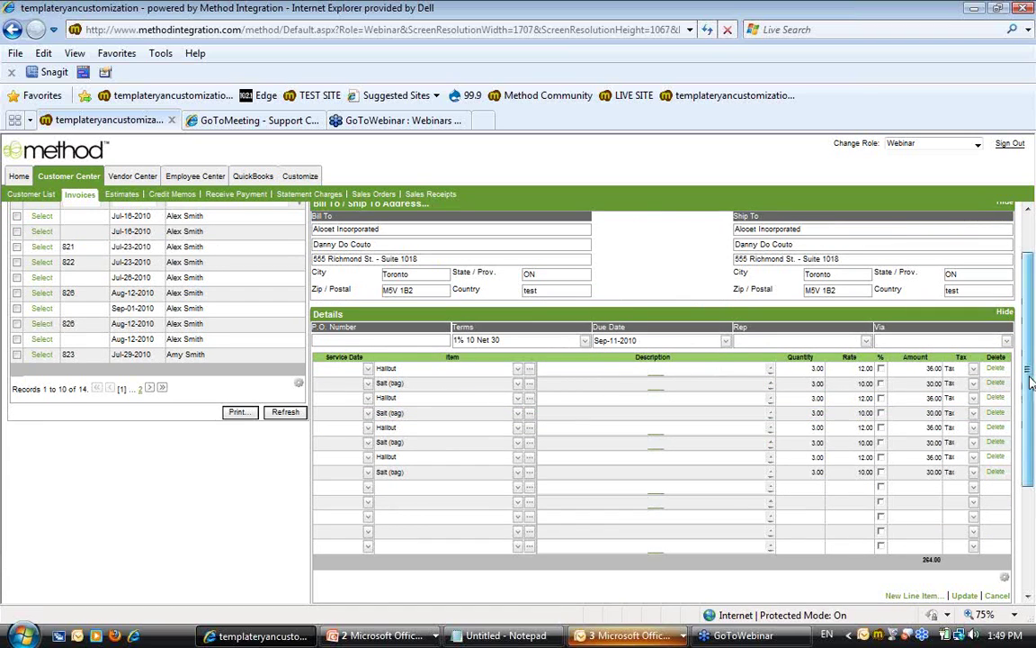
pyautogui.scroll(1, 843, 407)
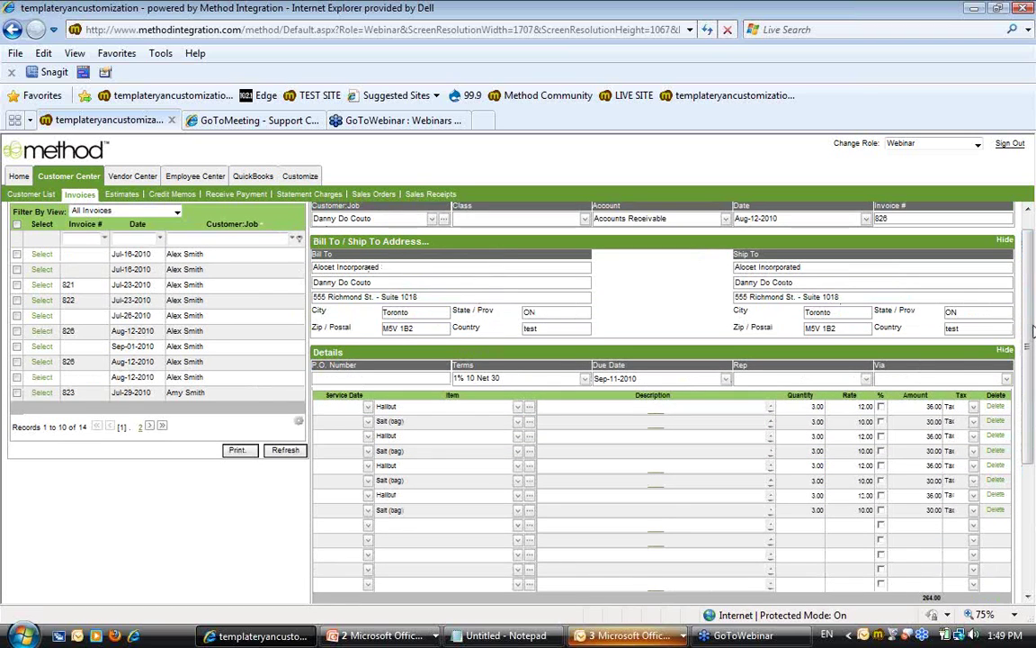
pyautogui.scroll(-3, 668, 396)
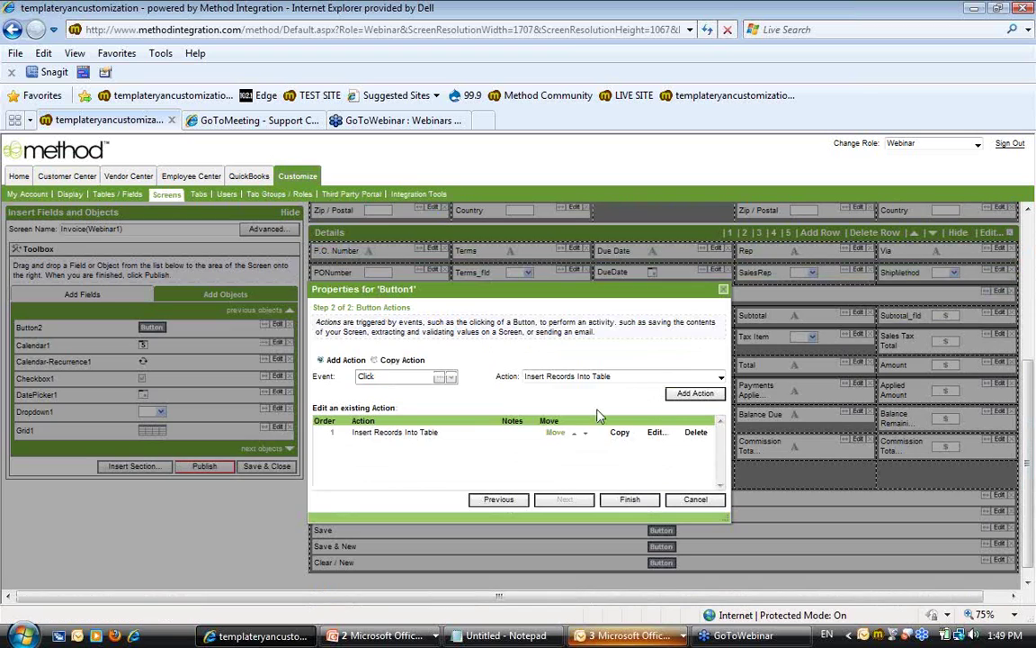
# Add a Start Loop Through Grid action to the button's Click event
pyautogui.click(543, 376)
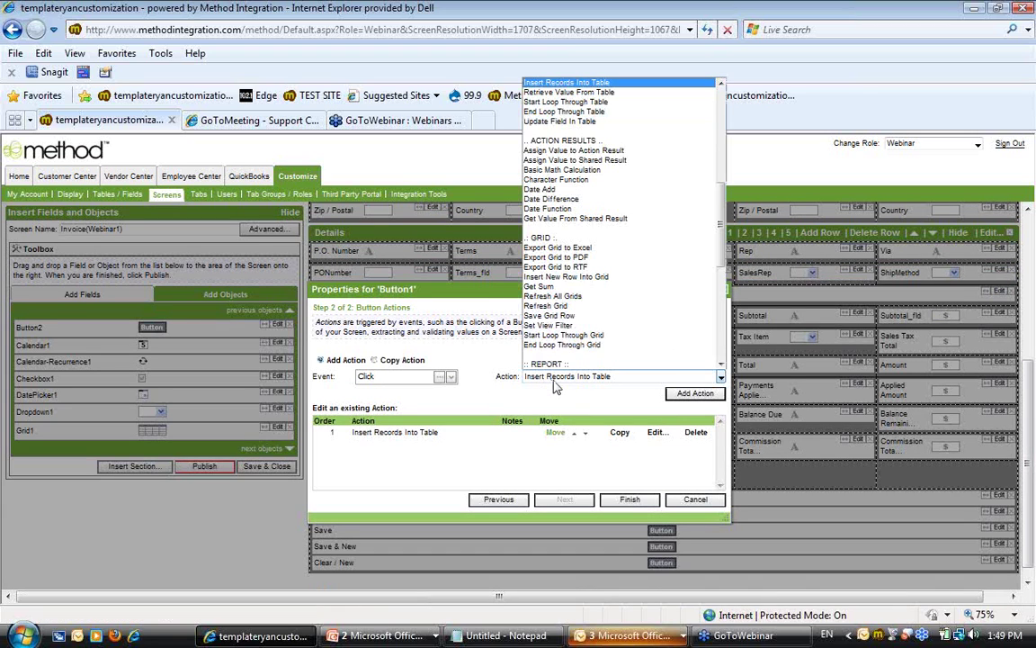
pyautogui.click(725, 343)
pyautogui.moveTo(725, 343); pyautogui.dragTo(724, 287)
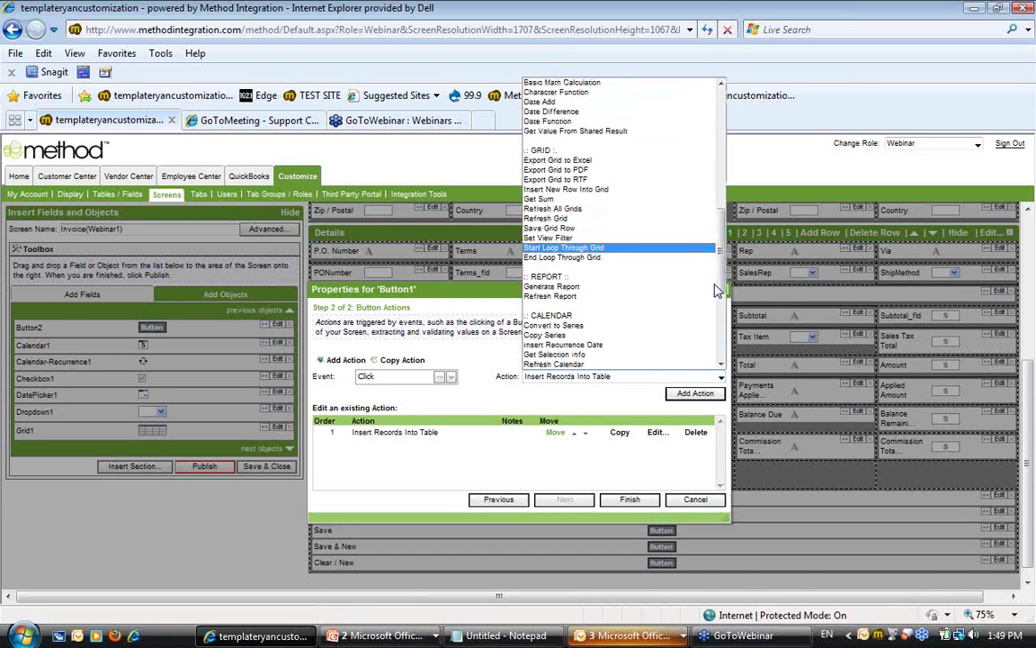
pyautogui.click(563, 249)
pyautogui.click(622, 434)
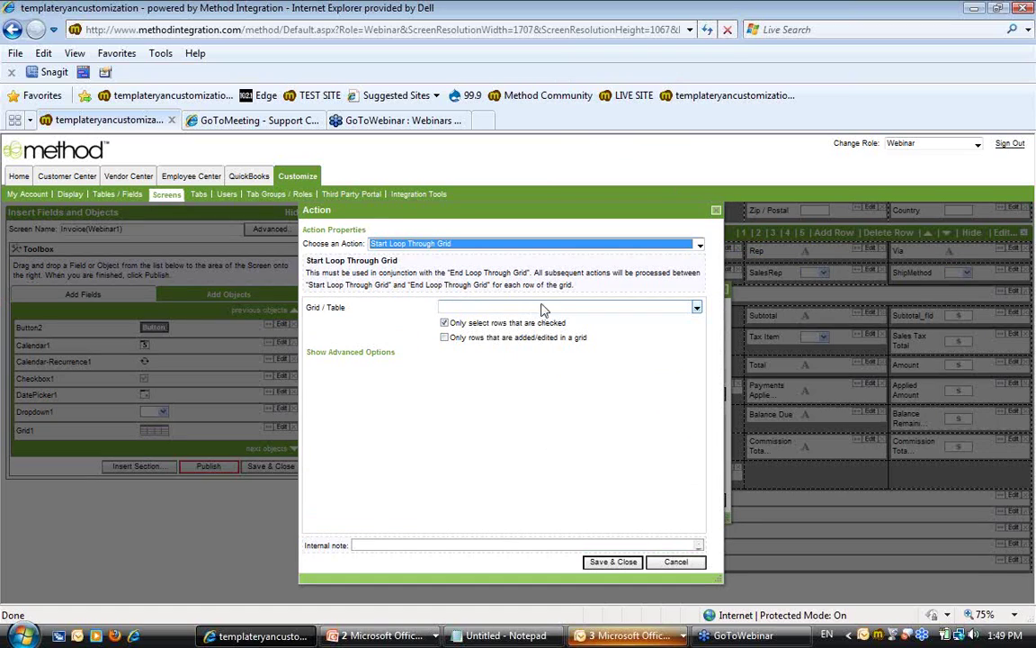
# Loop through the InvoiceLineItems grid without limiting it to checked rows, note "Loop through Invoice Line Item", and save the action
pyautogui.click(619, 307)
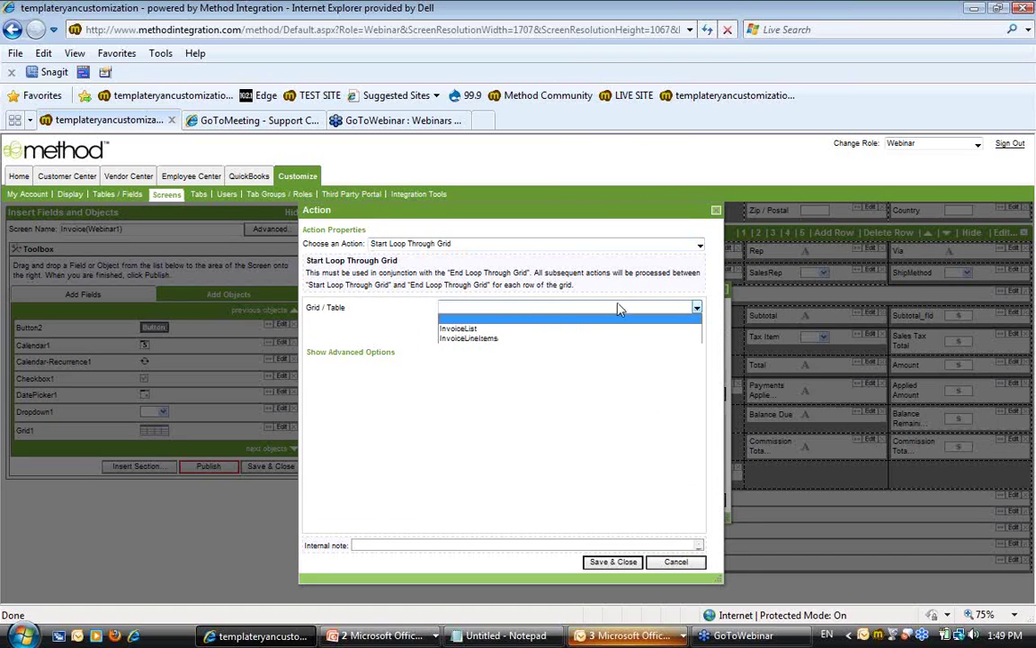
pyautogui.click(499, 340)
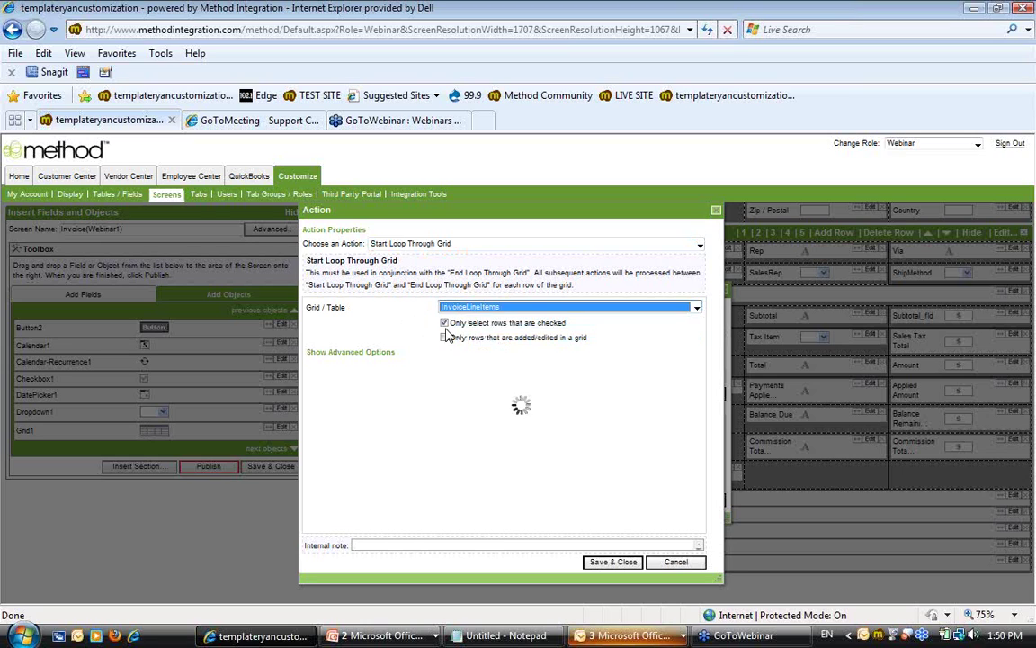
pyautogui.click(444, 324)
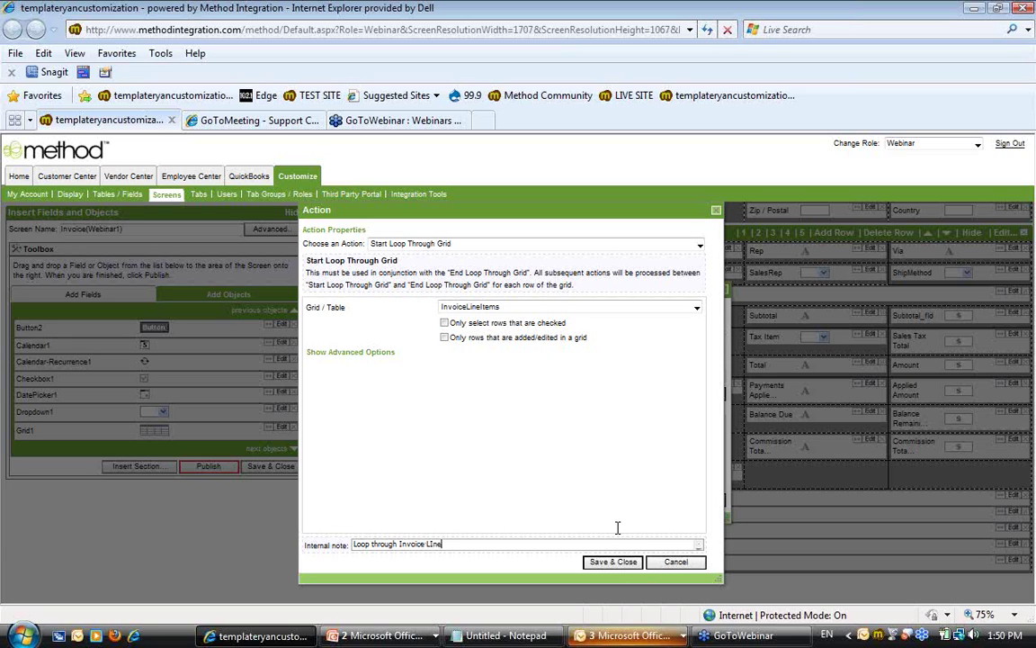
pyautogui.click(613, 561)
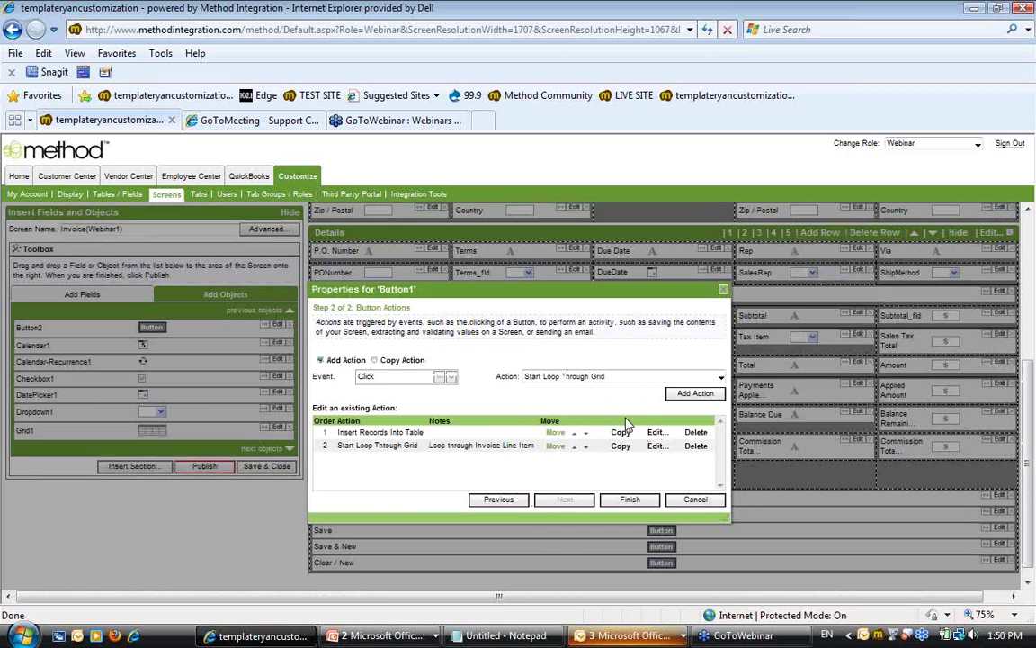
# Add a second Insert Records Into Table action to the Click event, following the loop start
pyautogui.click(620, 377)
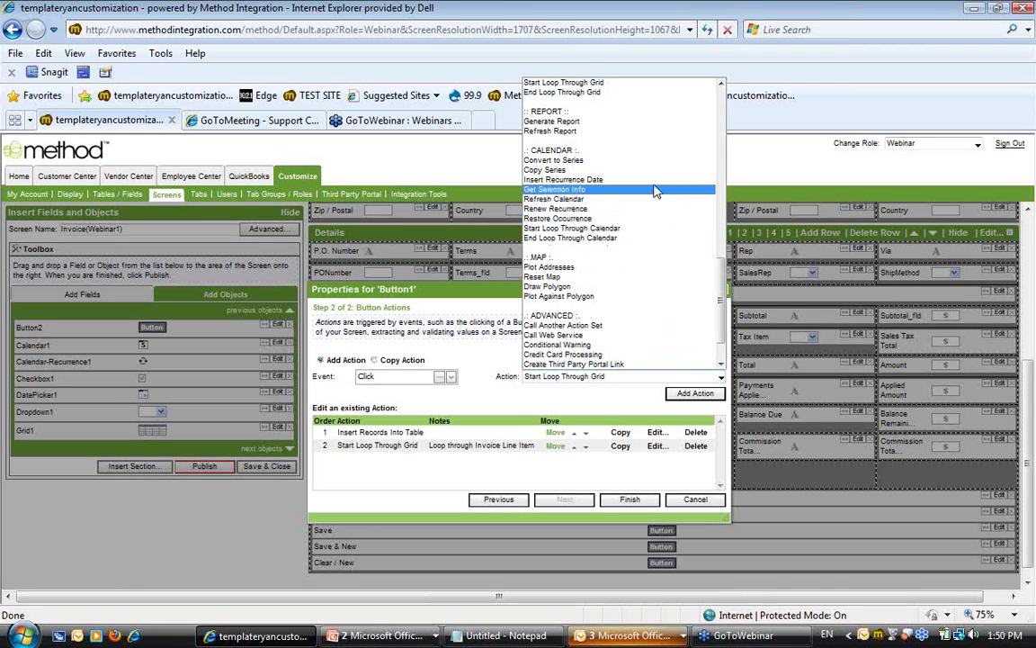
pyautogui.scroll(10, 645, 215)
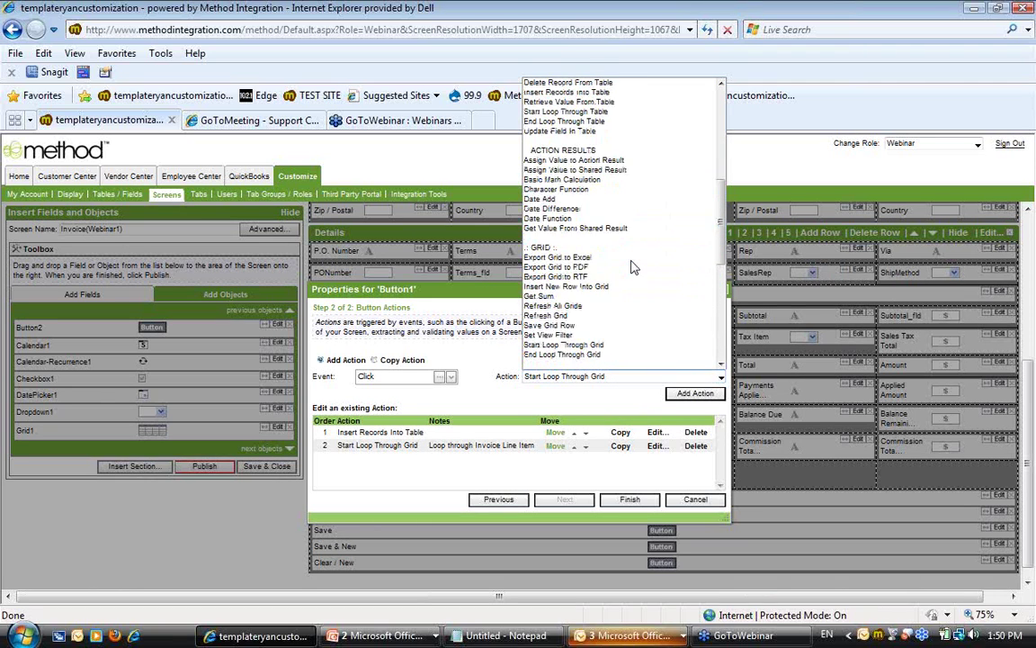
pyautogui.scroll(2, 632, 266)
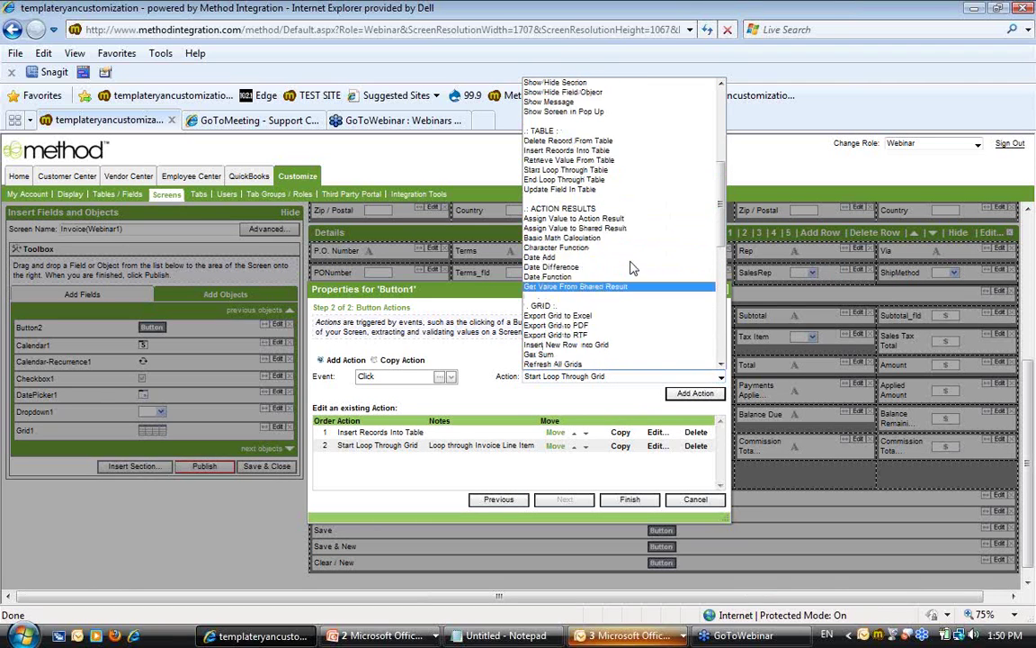
pyautogui.click(634, 151)
pyautogui.click(695, 393)
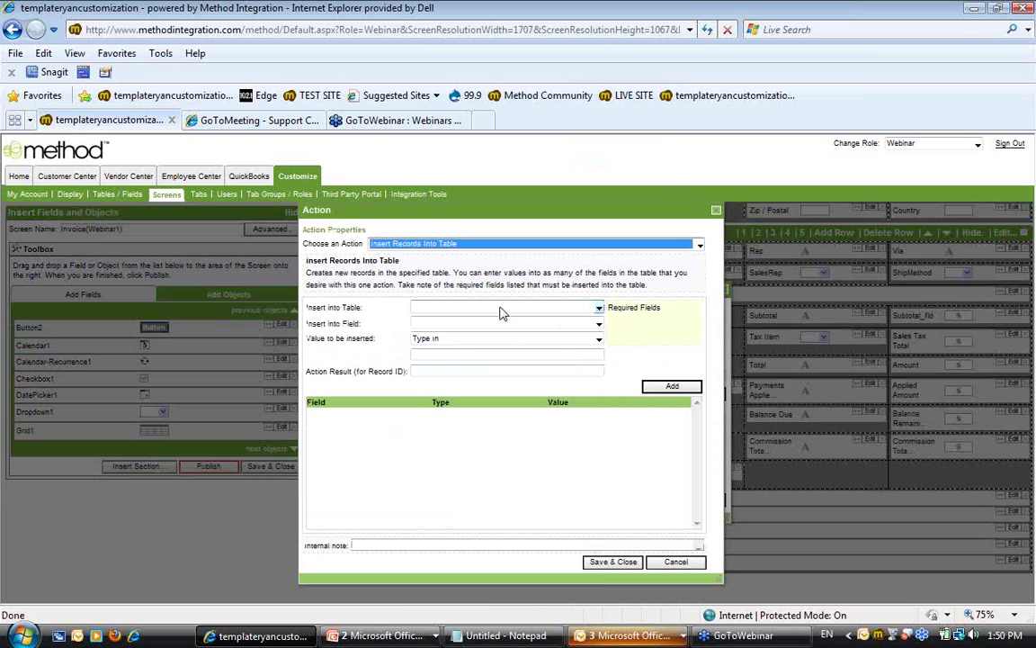
# Set the table that the second insert action writes to as InvoiceLine
pyautogui.click(502, 313)
pyautogui.scroll(-15, 527, 490)
pyautogui.scroll(-13, 529, 492)
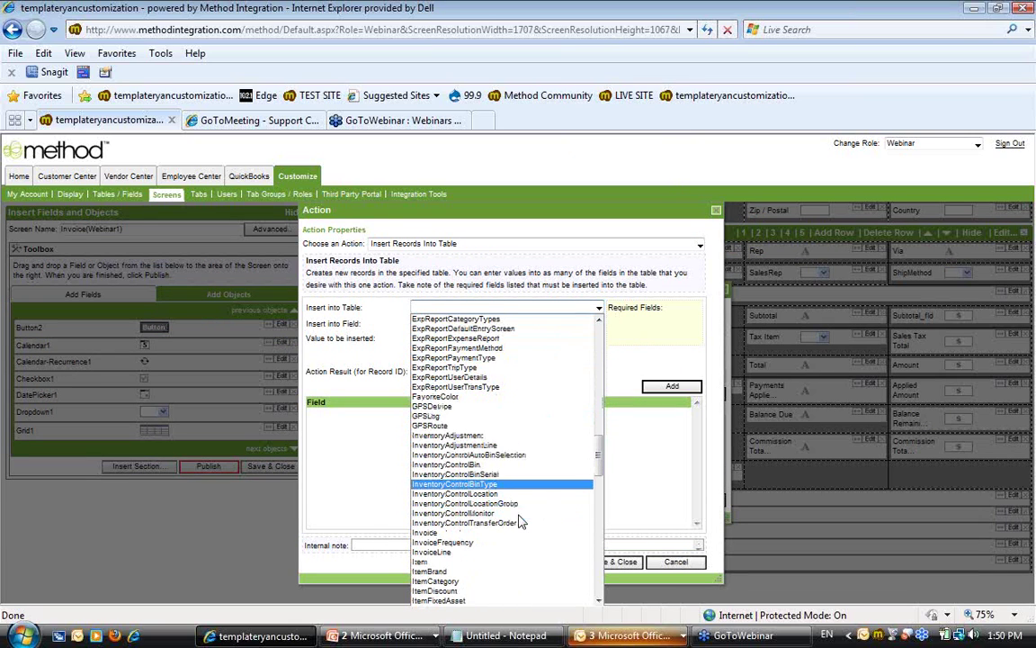
pyautogui.click(420, 552)
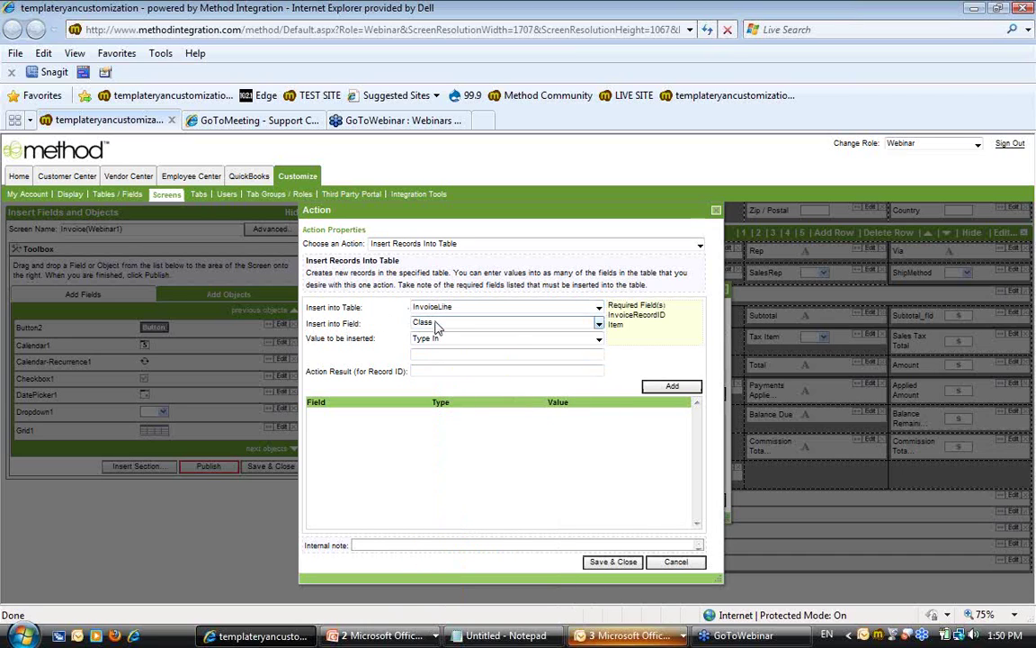
# Map InvoiceLine's InvoiceRecordID field to the action result ResultInsertedInvoiceRecordID and add it to the insert action
pyautogui.moveTo(625, 324); pyautogui.dragTo(608, 305)
pyautogui.click(612, 321)
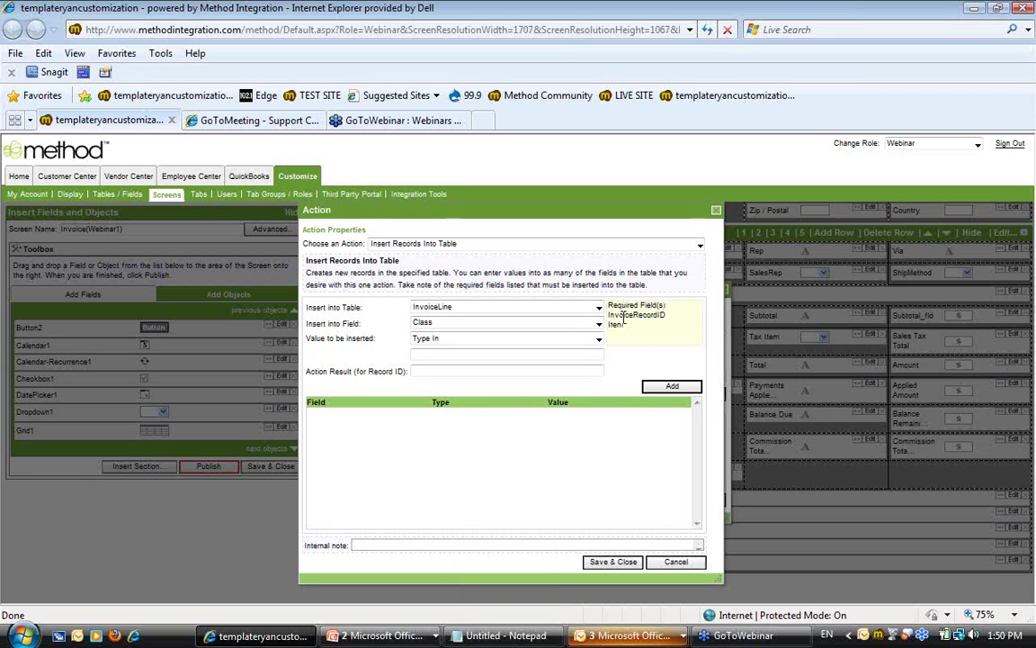
pyautogui.click(598, 326)
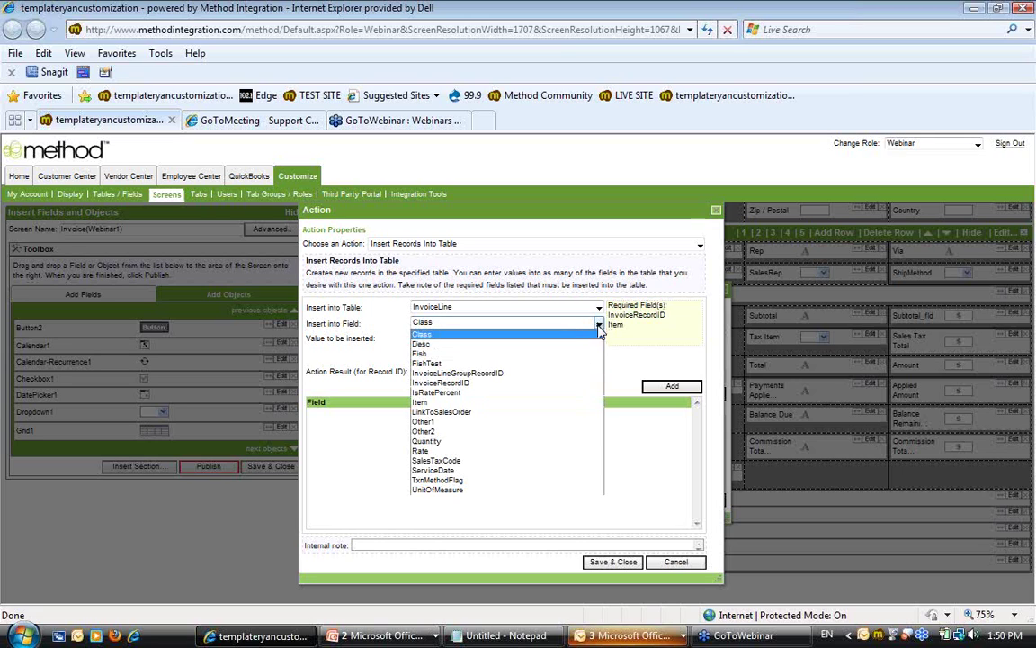
pyautogui.click(593, 333)
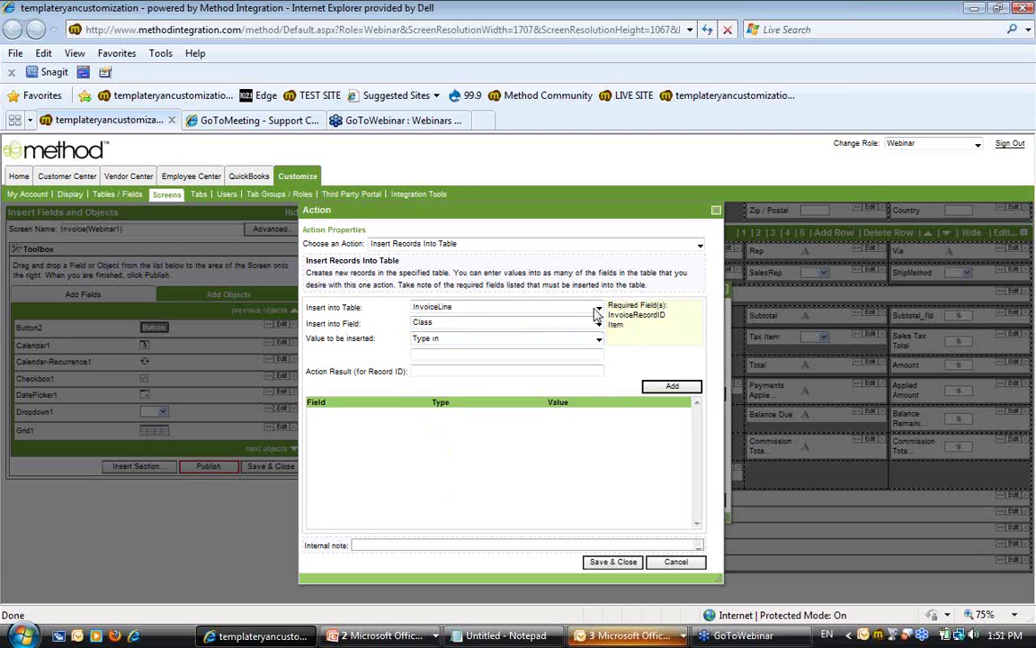
pyautogui.click(598, 324)
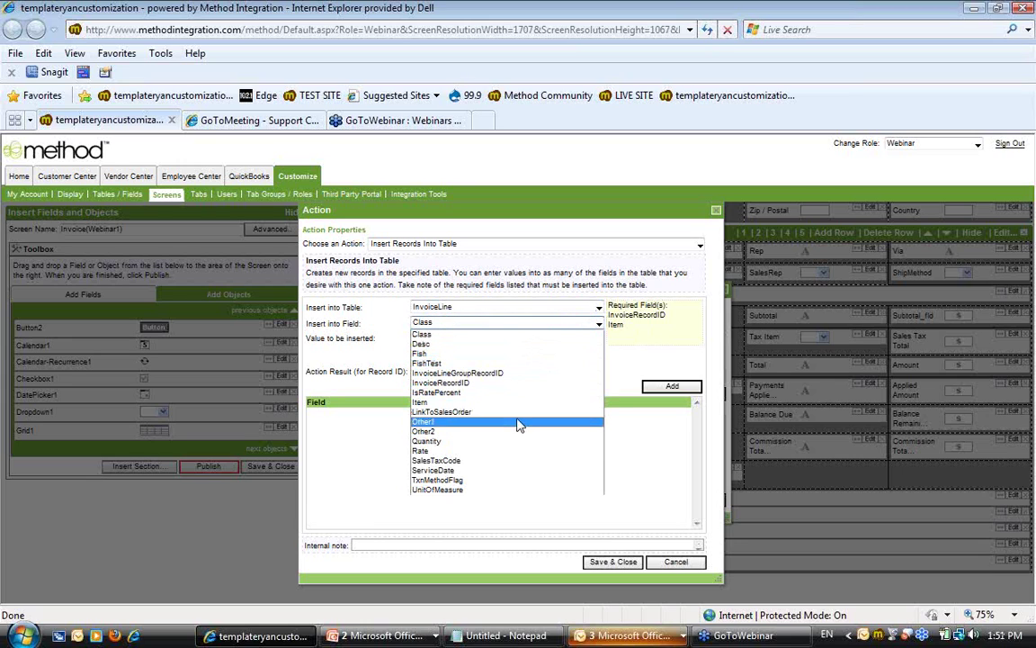
pyautogui.click(525, 383)
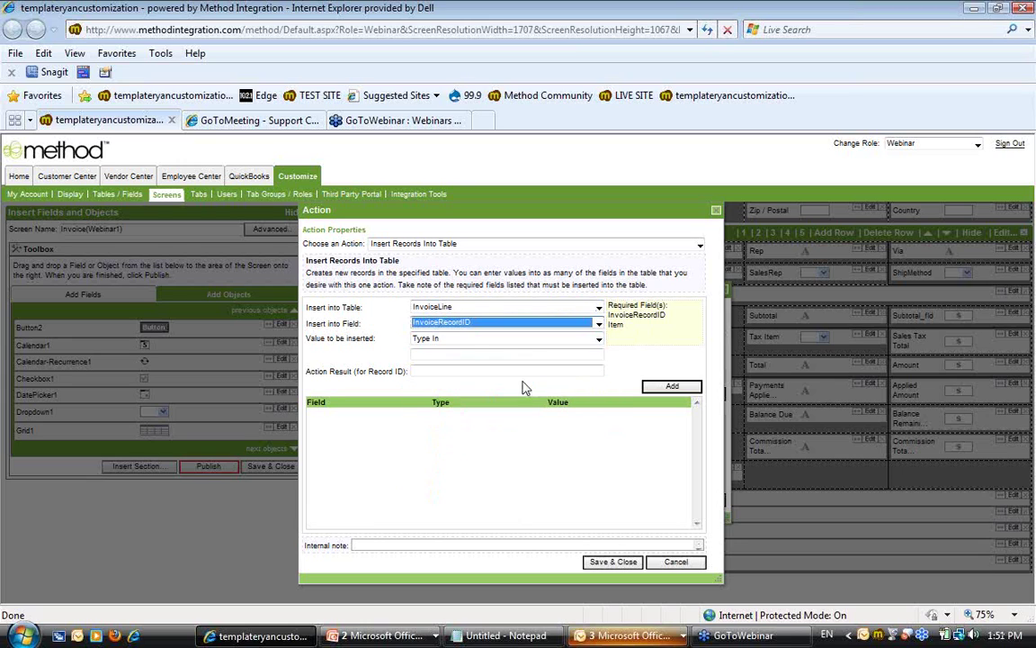
pyautogui.click(458, 339)
pyautogui.click(461, 364)
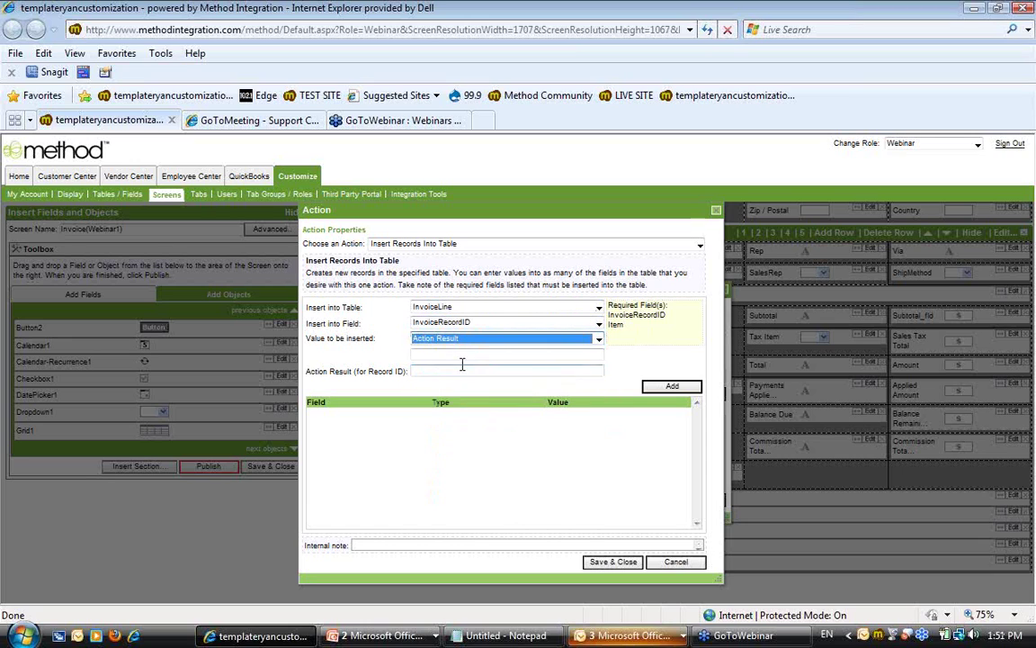
pyautogui.click(500, 355)
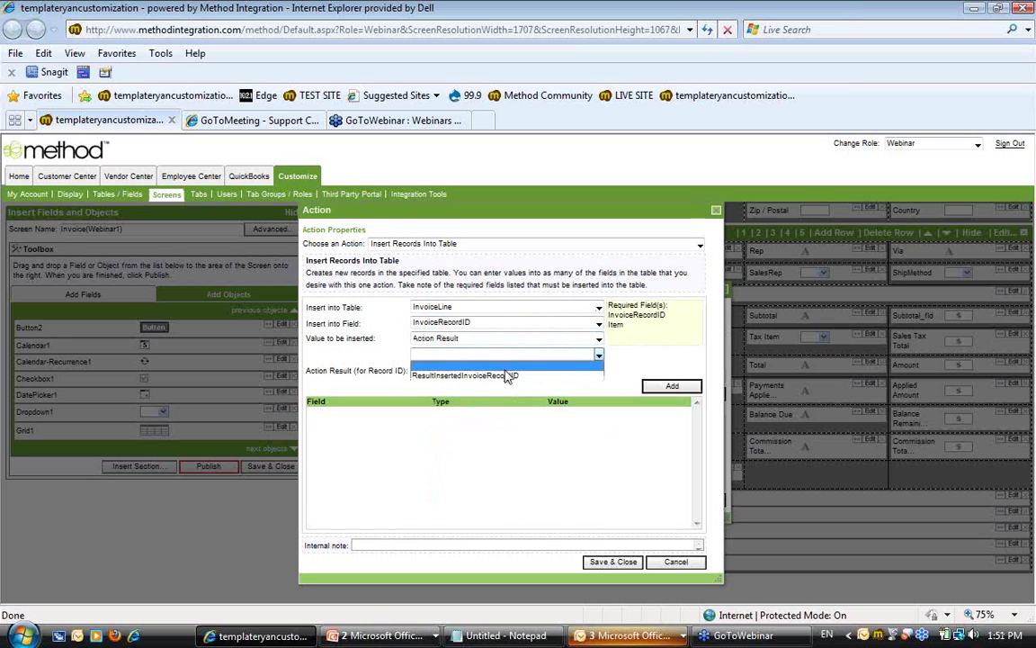
pyautogui.click(477, 374)
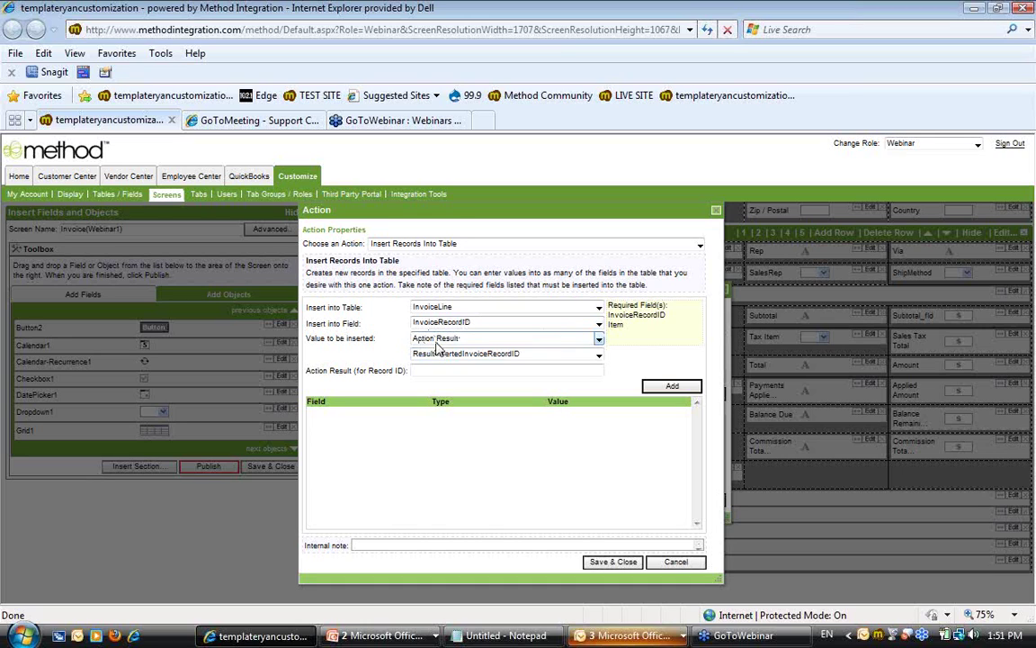
pyautogui.click(666, 386)
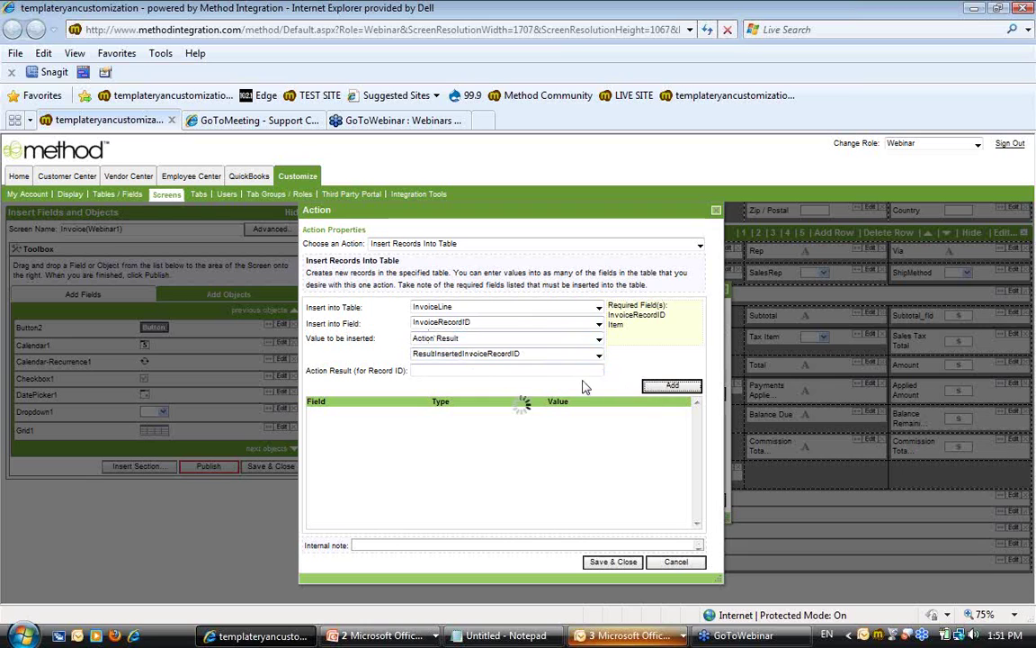
# Map the Item field to the Item value from the row, add the mapping, and save the insert action
pyautogui.click(598, 321)
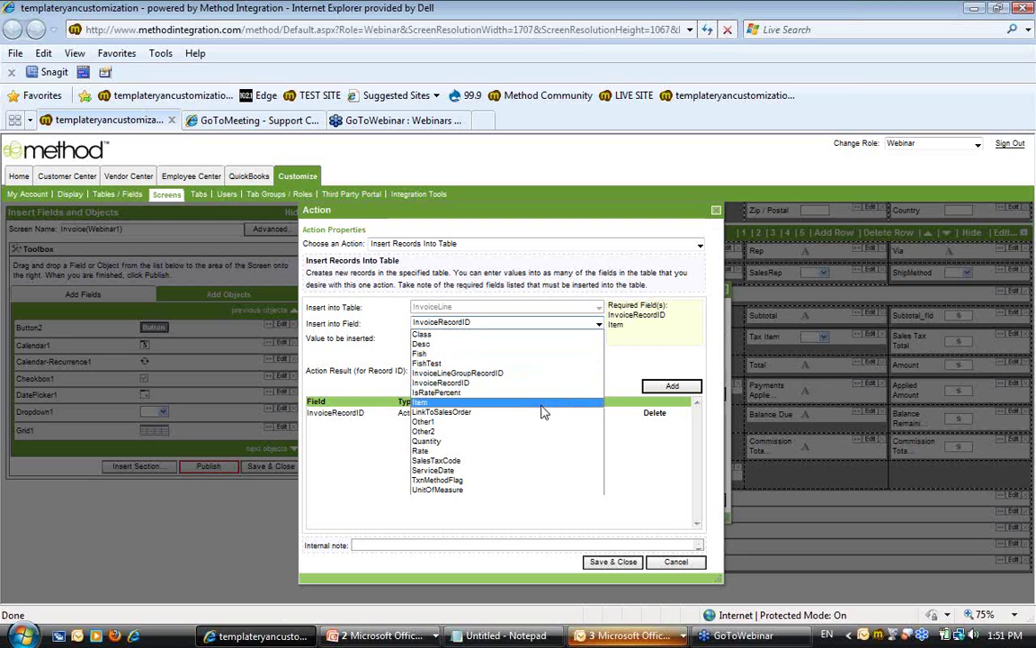
pyautogui.click(539, 402)
pyautogui.click(597, 339)
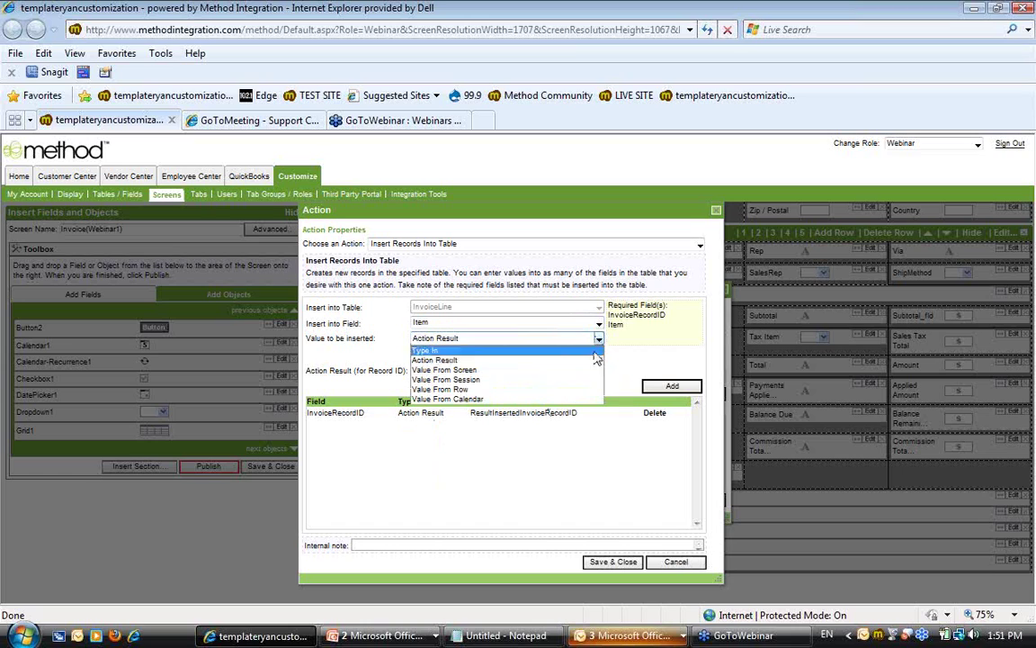
pyautogui.click(566, 388)
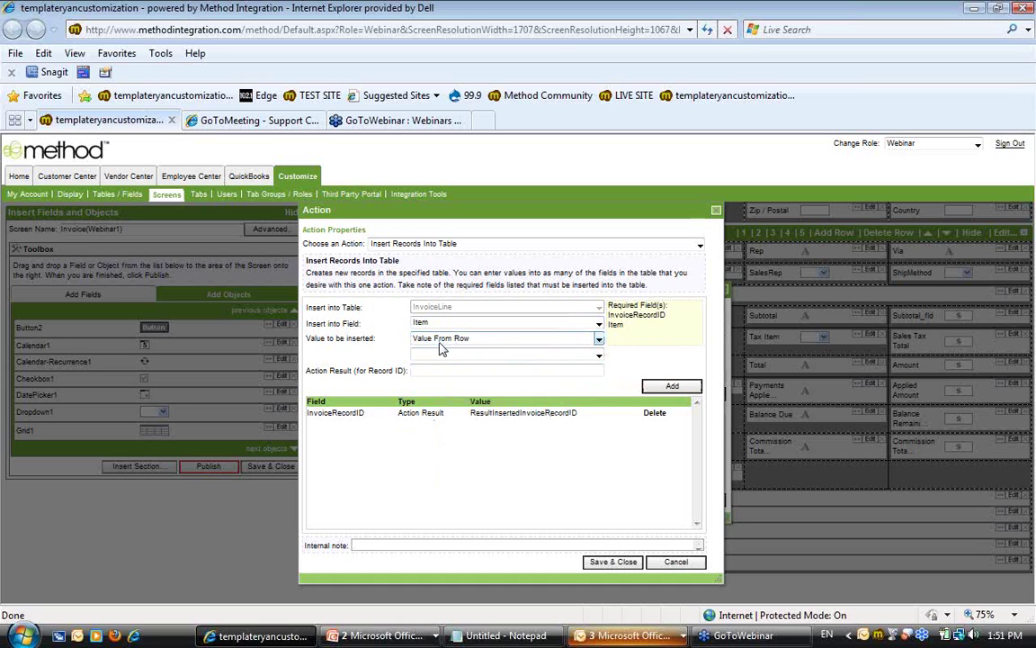
pyautogui.moveTo(314, 309); pyautogui.dragTo(426, 329)
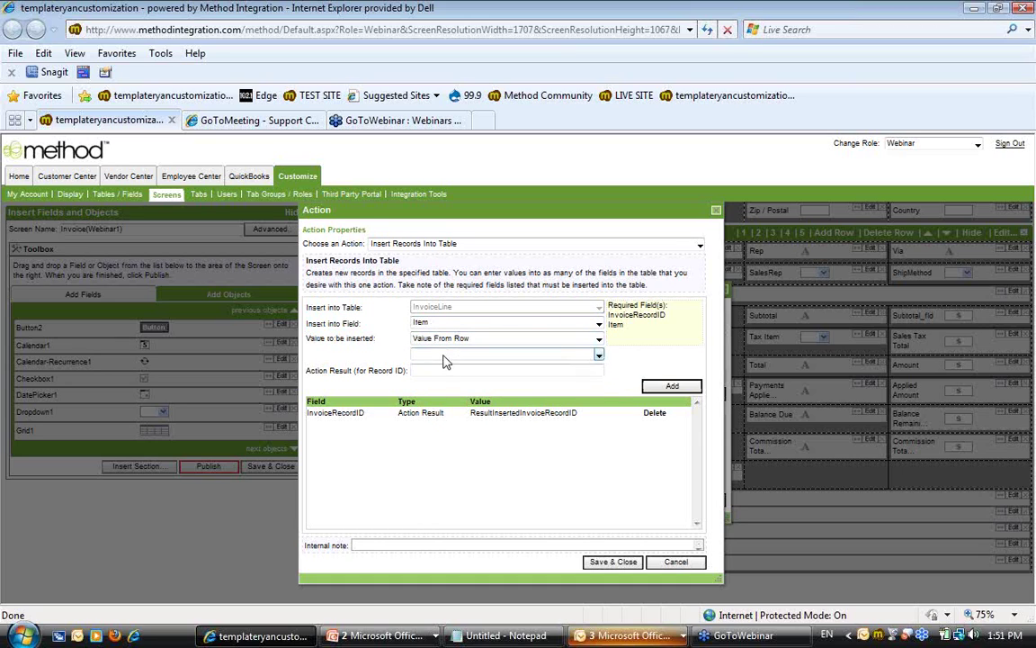
pyautogui.click(598, 355)
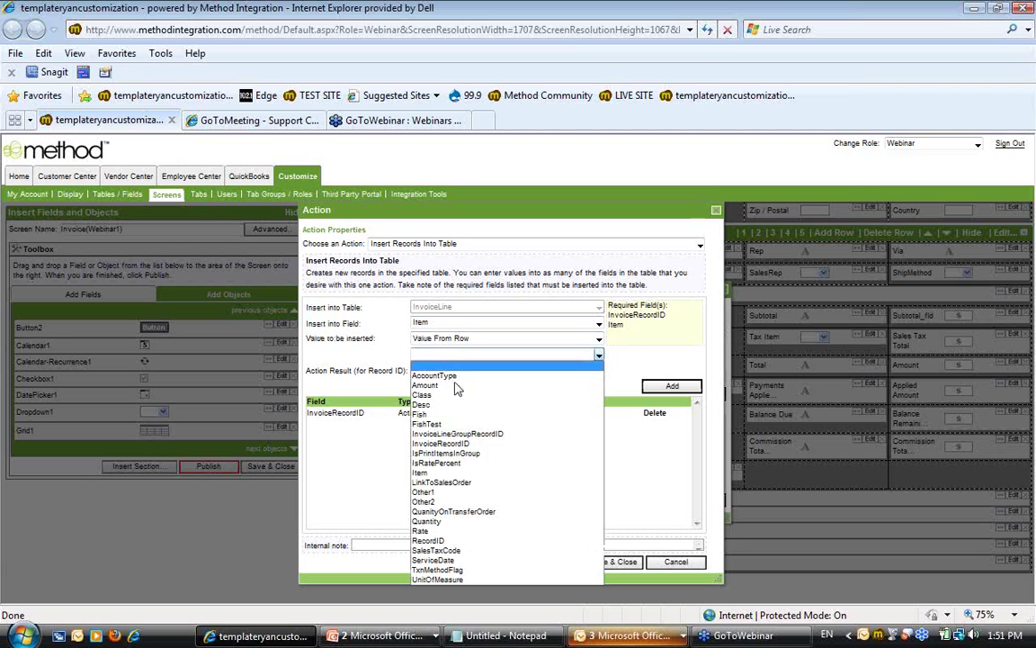
pyautogui.click(432, 472)
pyautogui.click(673, 387)
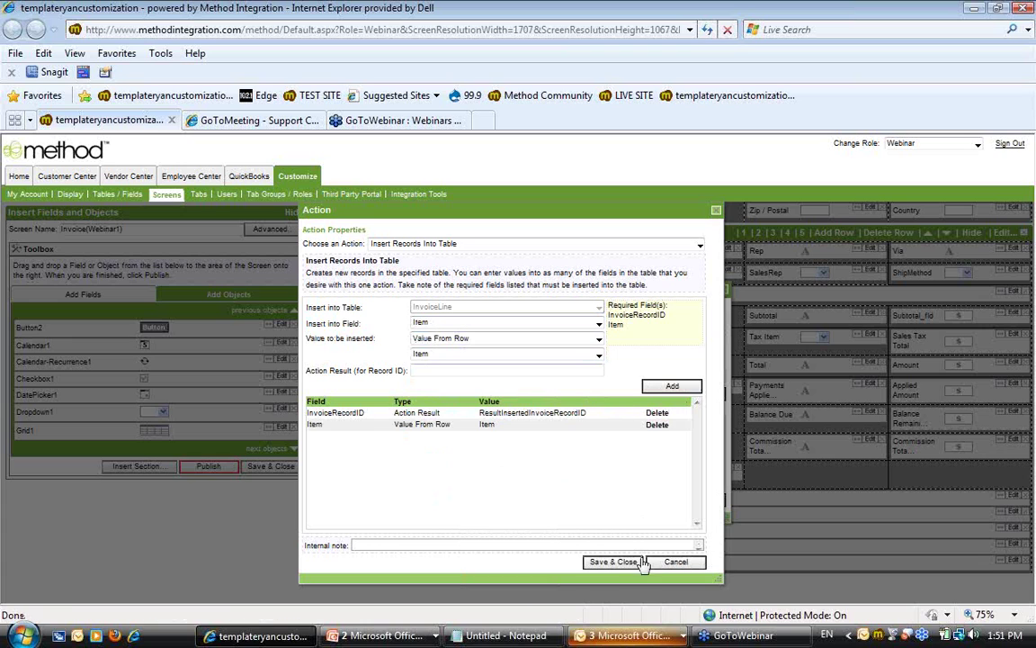
pyautogui.click(613, 562)
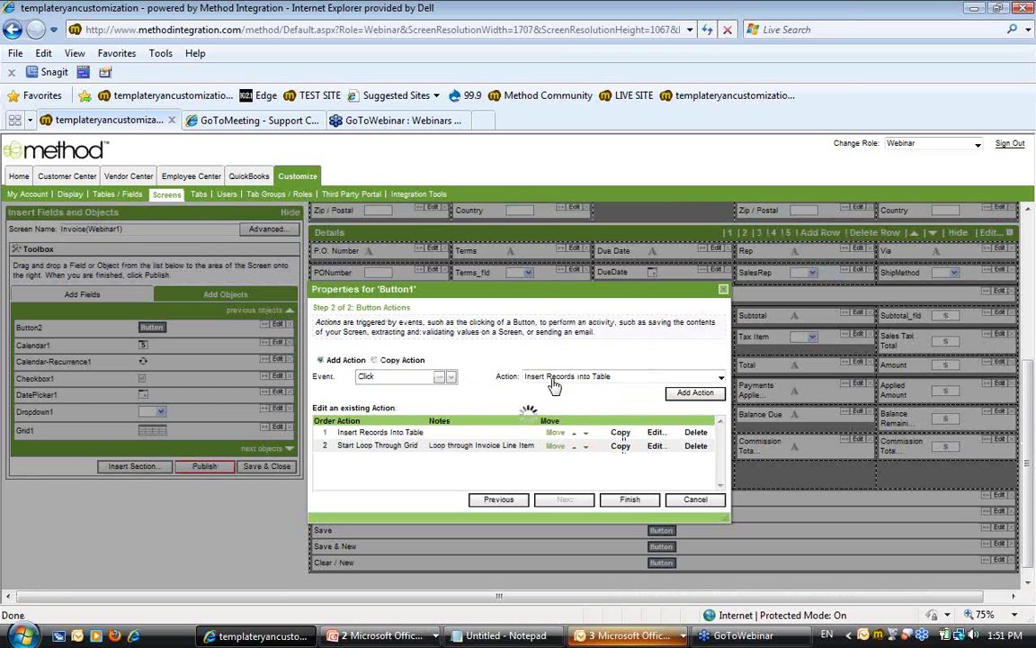
# Add an End Loop Through Table action to the button's Click event and save it
pyautogui.click(554, 378)
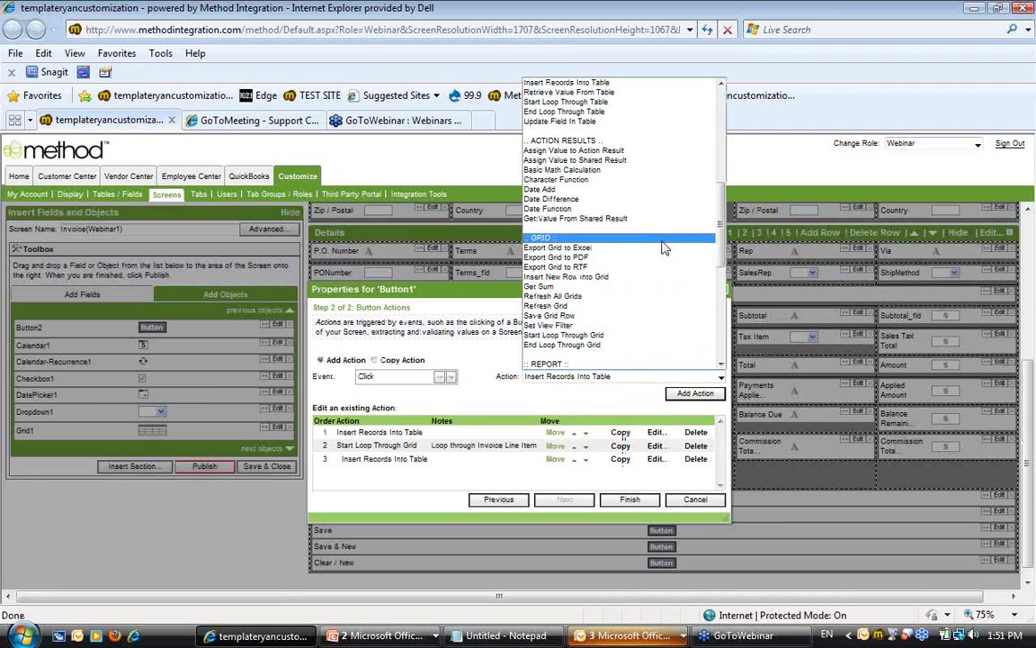
pyautogui.scroll(1, 661, 294)
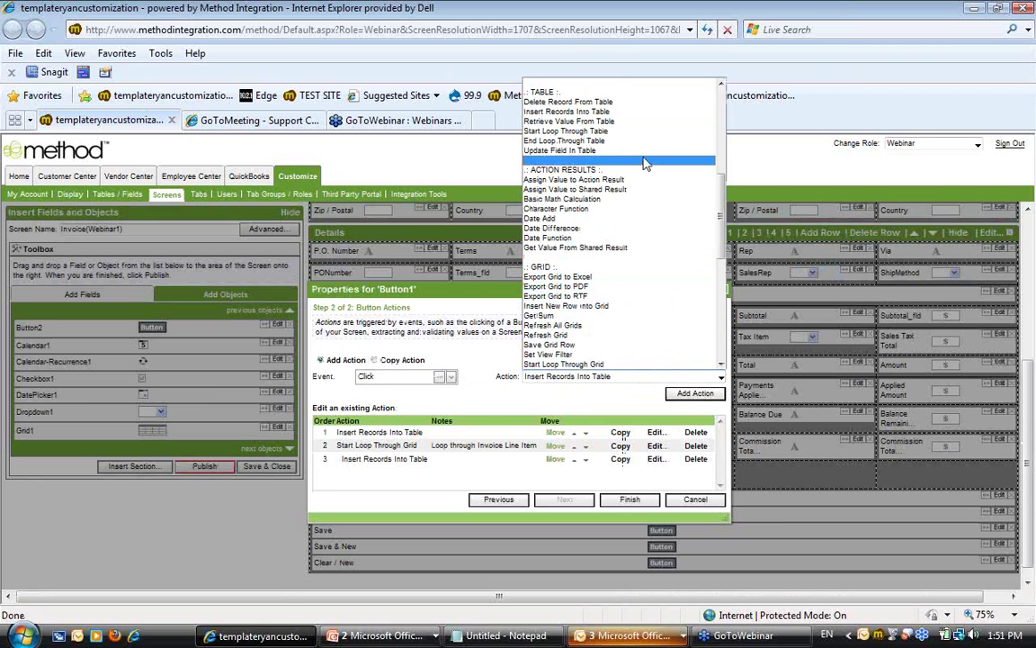
pyautogui.click(594, 138)
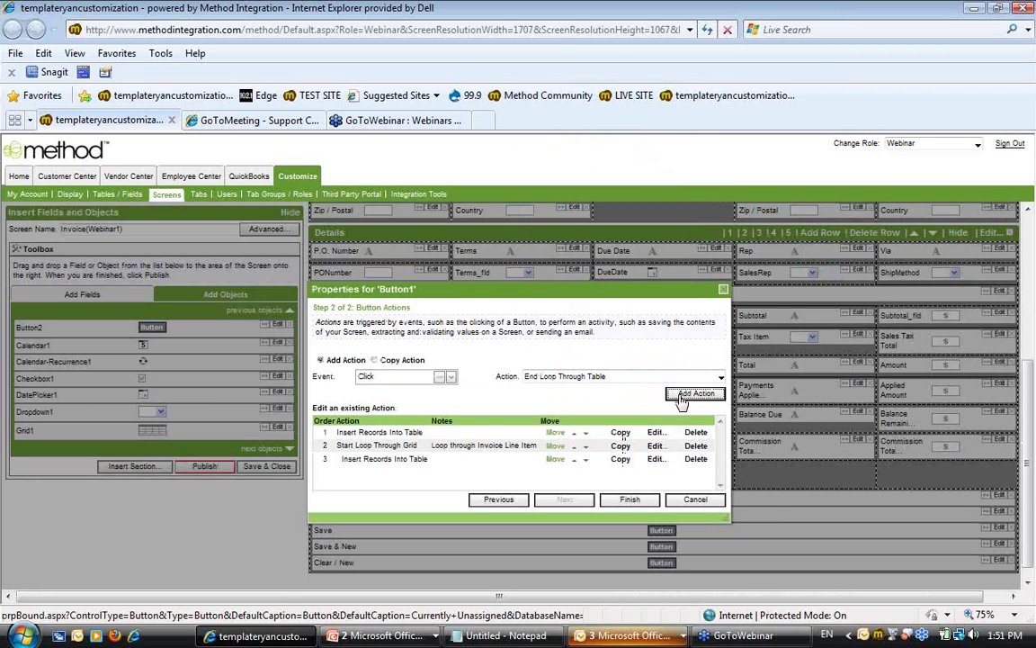
pyautogui.click(687, 395)
pyautogui.click(610, 562)
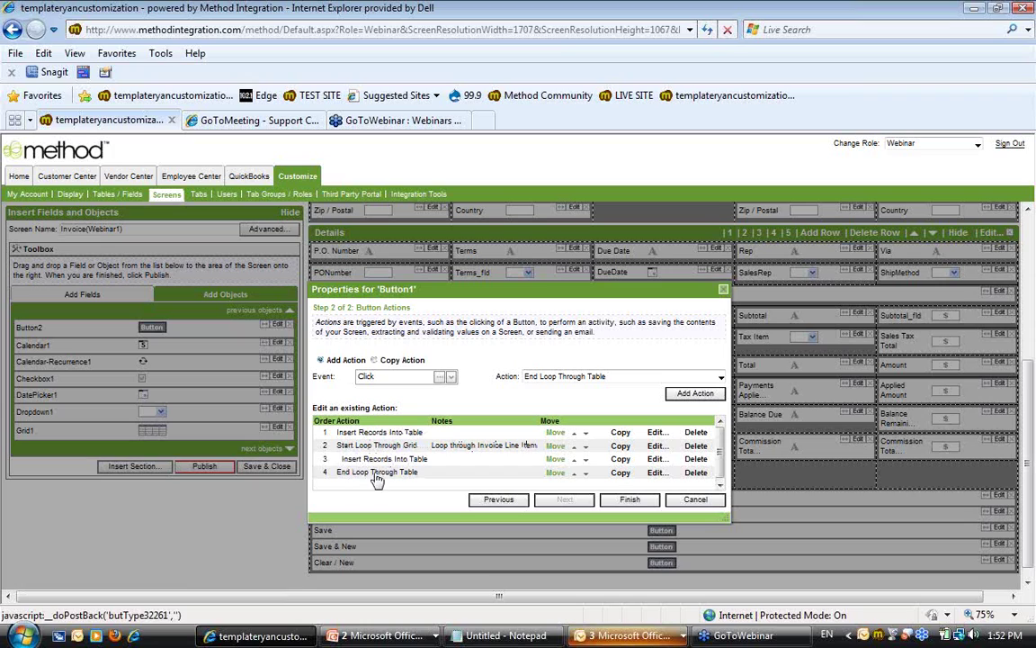
pyautogui.click(596, 383)
pyautogui.scroll(-5, 635, 320)
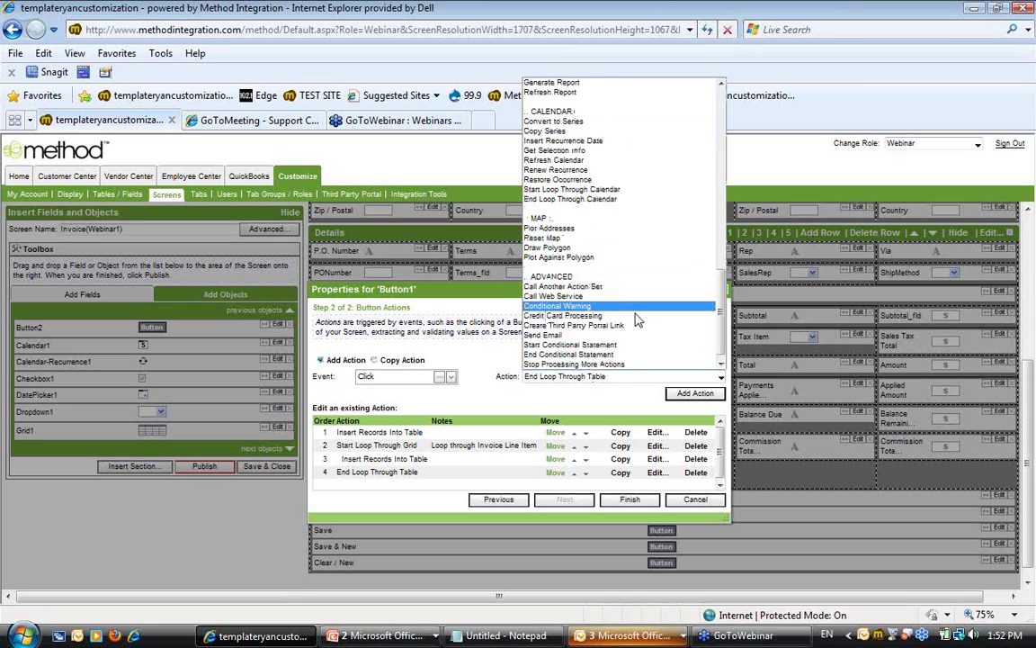
pyautogui.scroll(3, 629, 247)
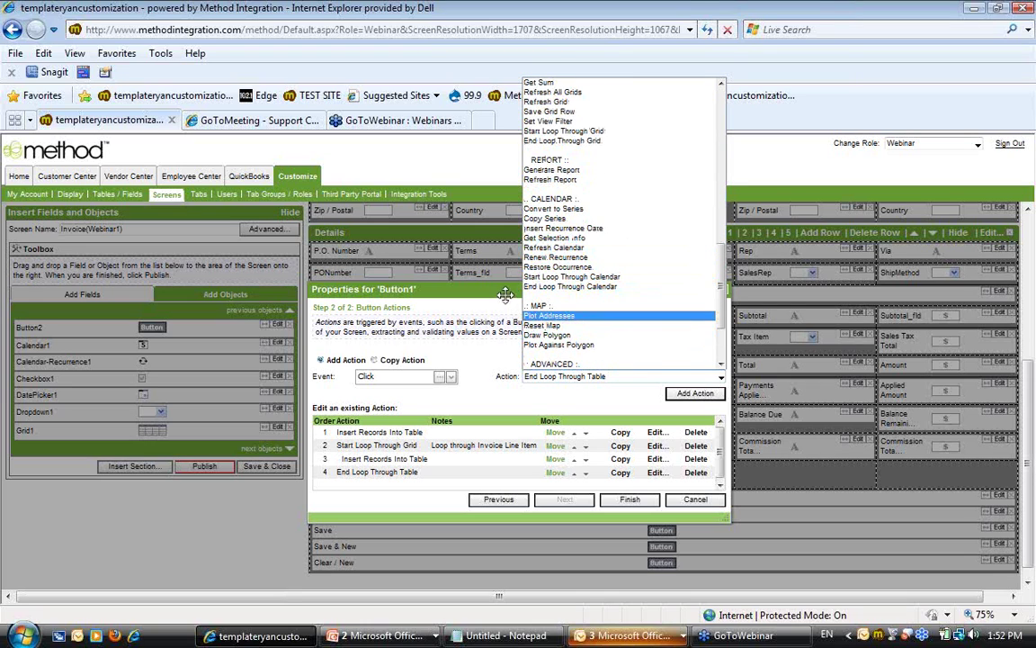
pyautogui.scroll(1, 620, 261)
pyautogui.click(436, 281)
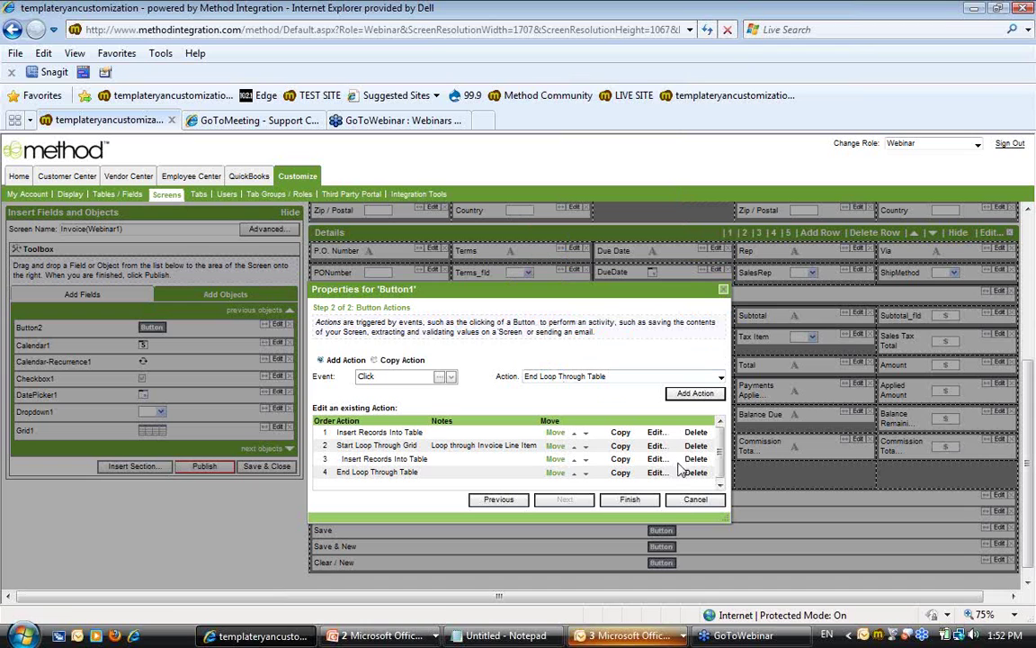
# Cancel out of the button's properties, then save and close the Invoice(Webinar1) screen, publishing its changes
pyautogui.click(692, 500)
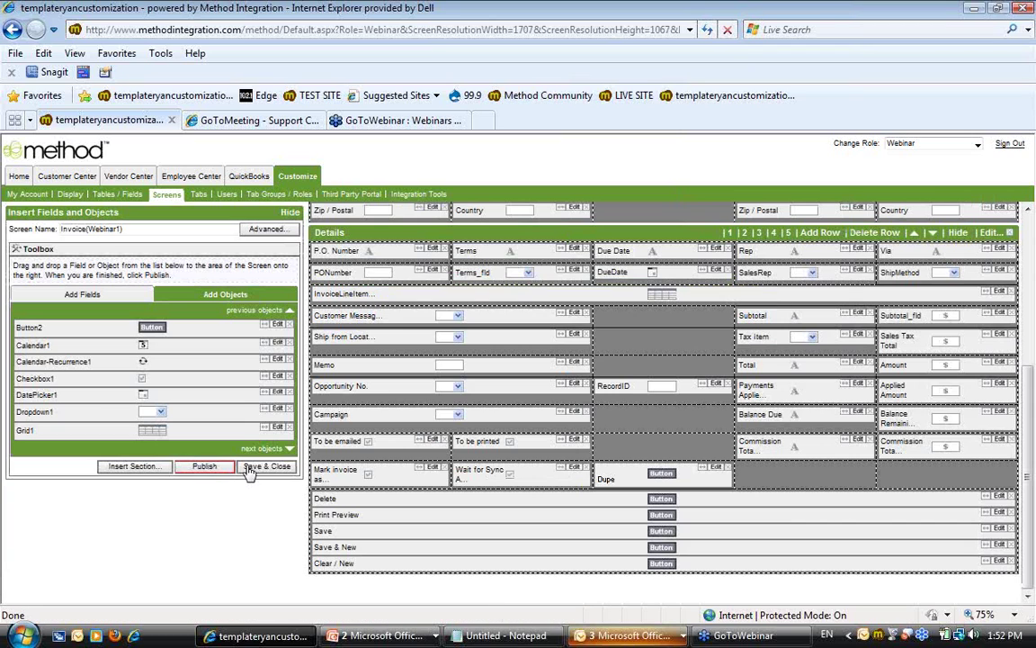
pyautogui.click(251, 468)
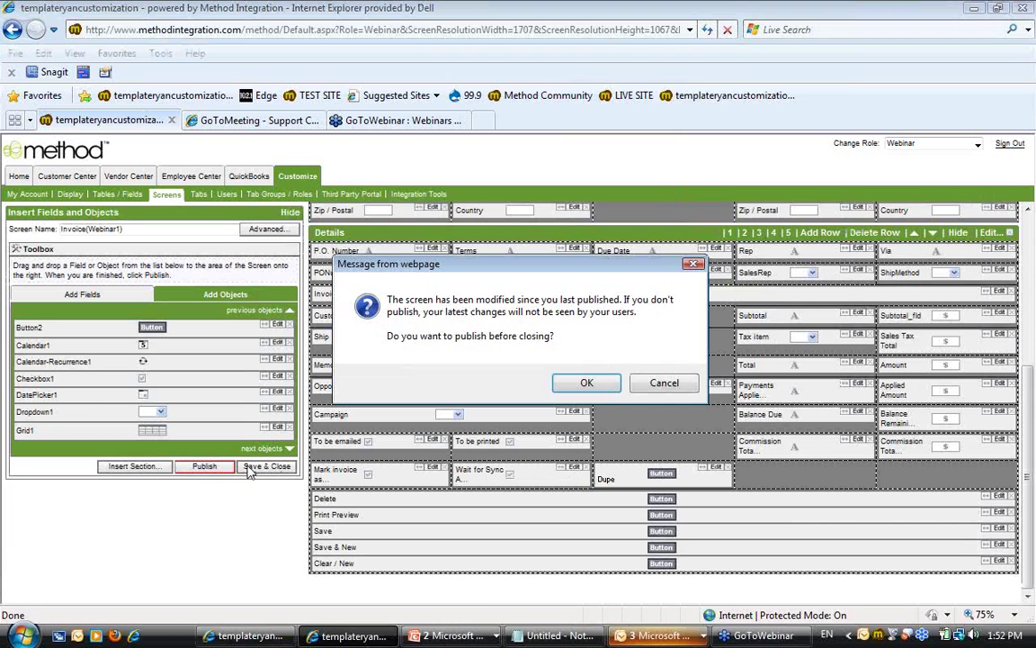
pyautogui.click(587, 384)
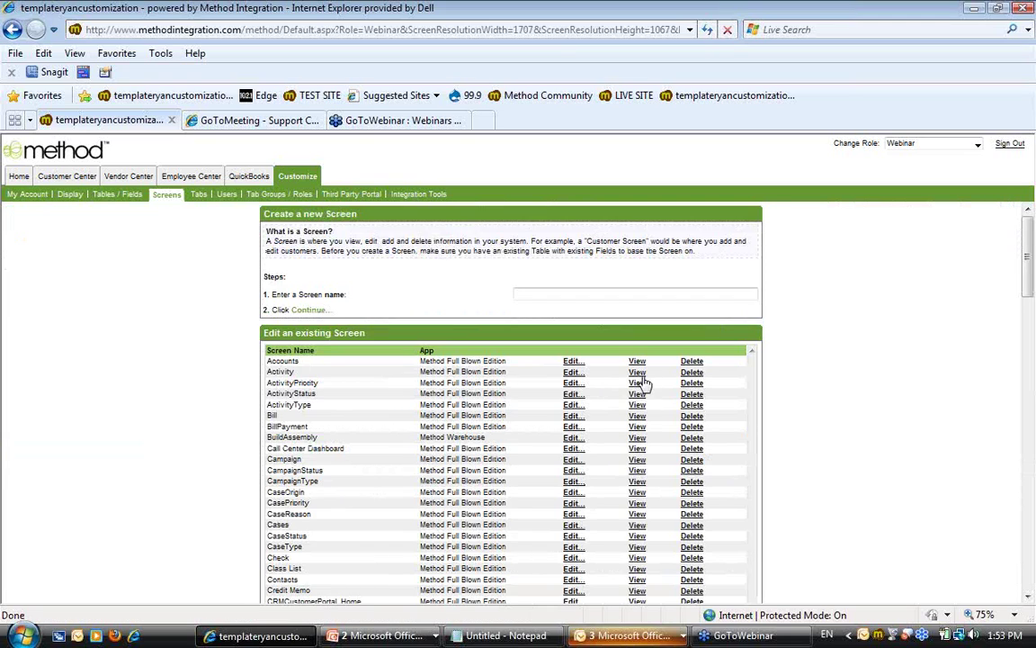
# Open the Invoice(webinar) screen for editing and bring up the action list of its Duplicate button
pyautogui.moveTo(1033, 258); pyautogui.dragTo(1032, 332)
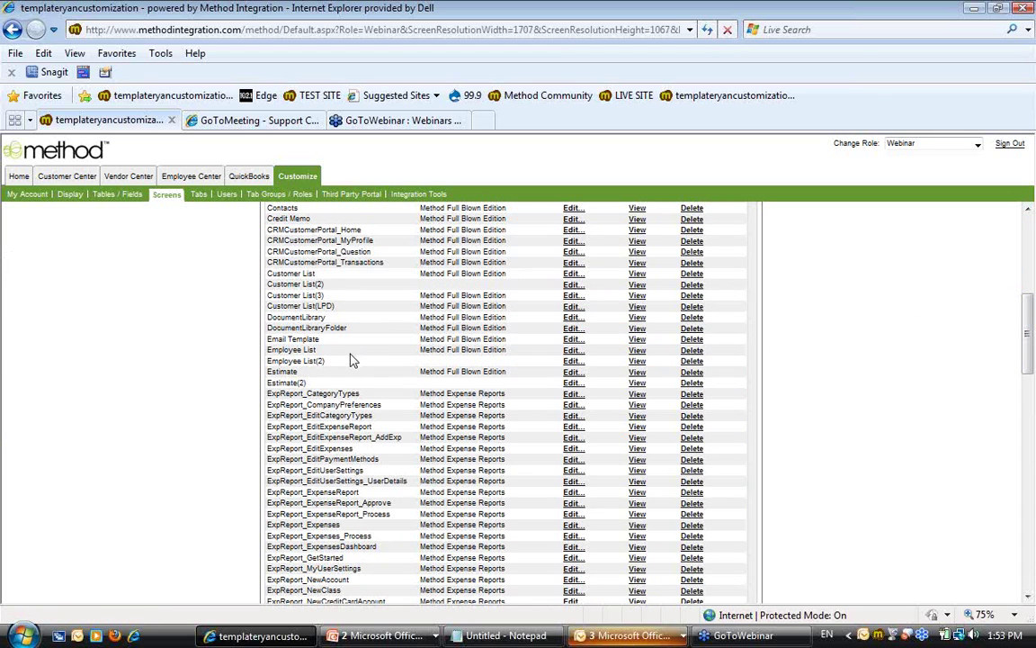
pyautogui.scroll(-10, 356, 348)
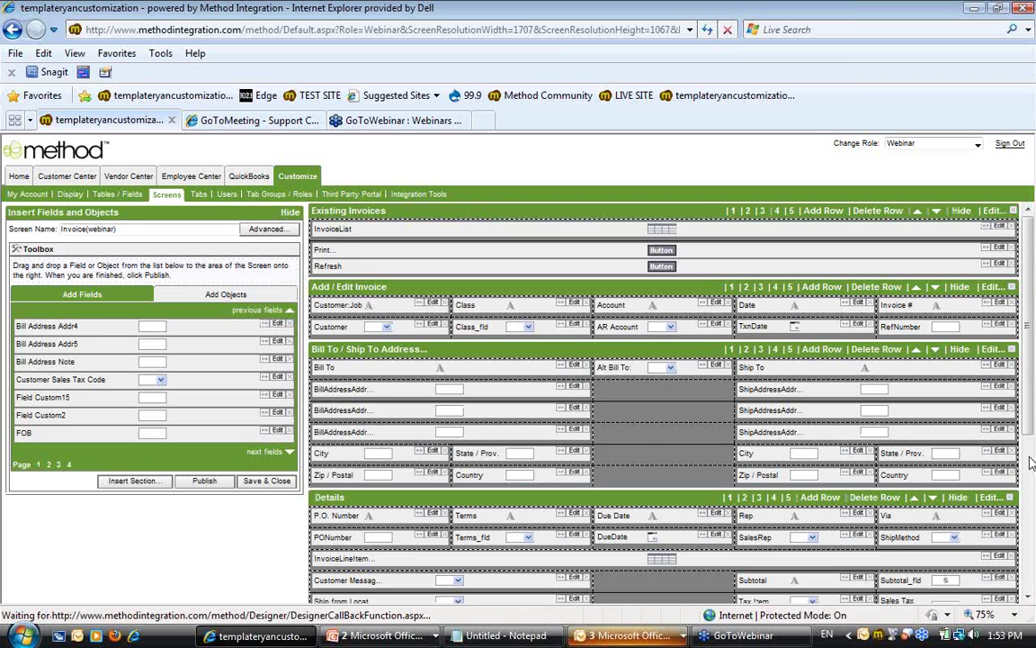
pyautogui.scroll(-3, 1031, 461)
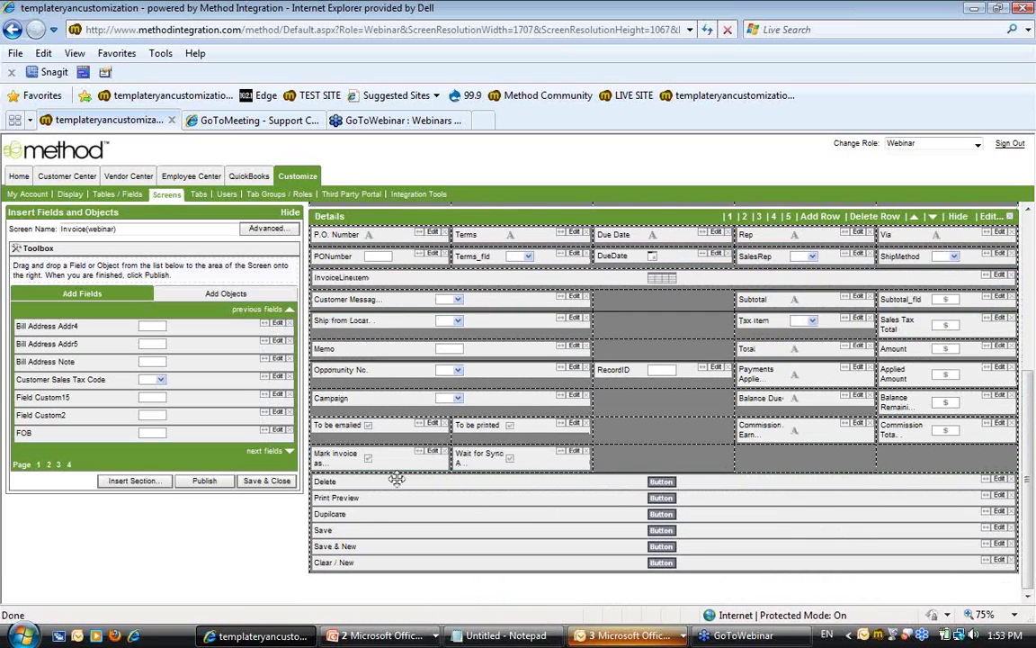
pyautogui.click(998, 511)
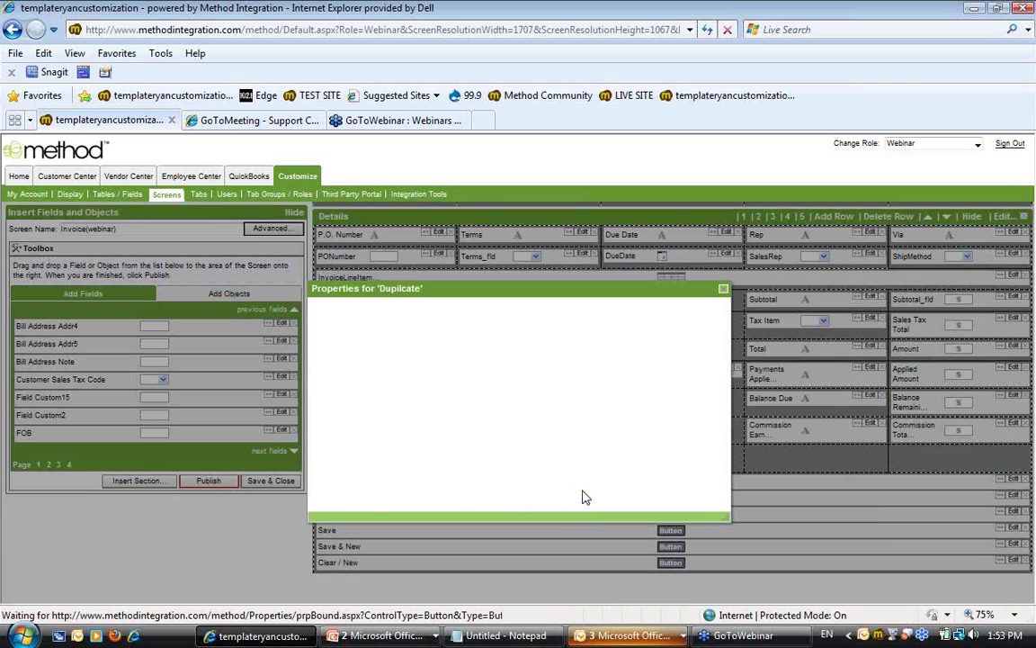
pyautogui.click(709, 578)
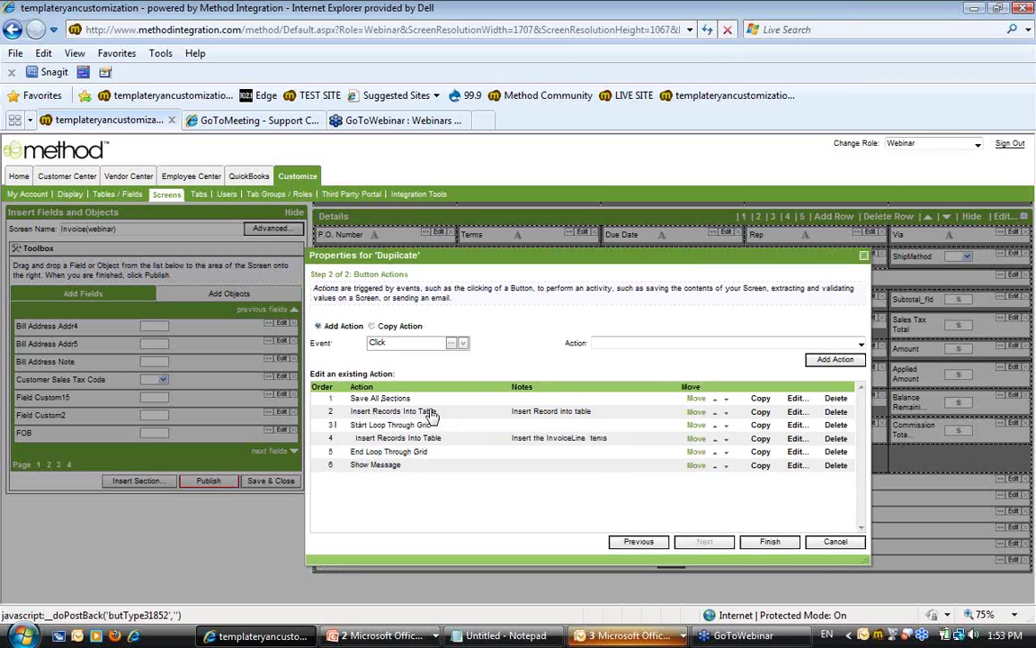
# Examine the field mappings of the Duplicate button's action that inserts a record into the Invoice table, and cancel out of it
pyautogui.click(795, 412)
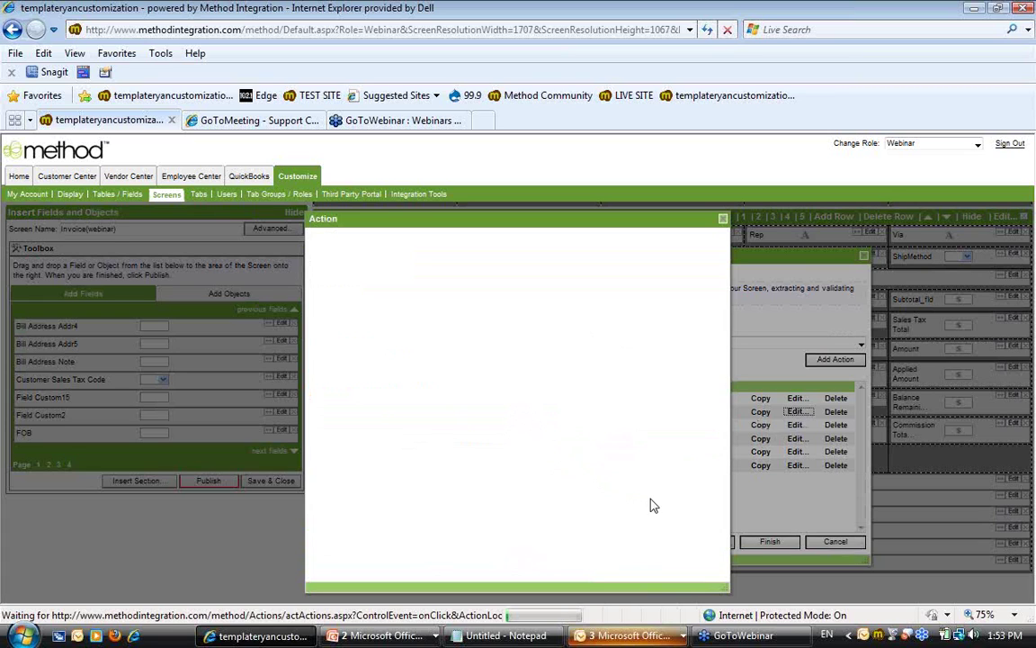
pyautogui.moveTo(706, 440); pyautogui.dragTo(707, 508)
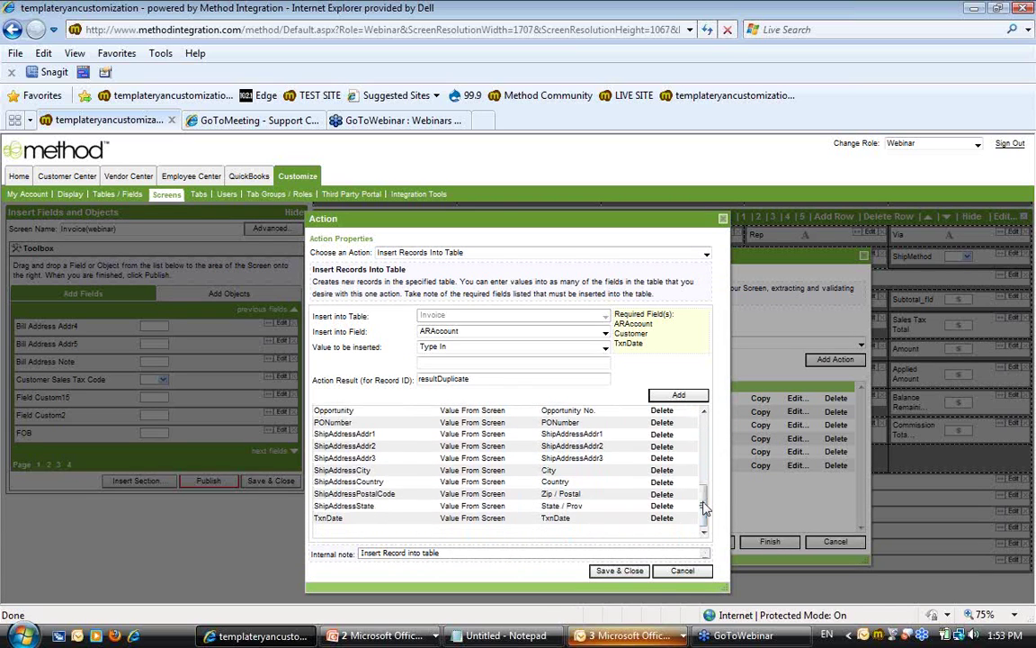
pyautogui.doubleClick(374, 445)
pyautogui.doubleClick(547, 444)
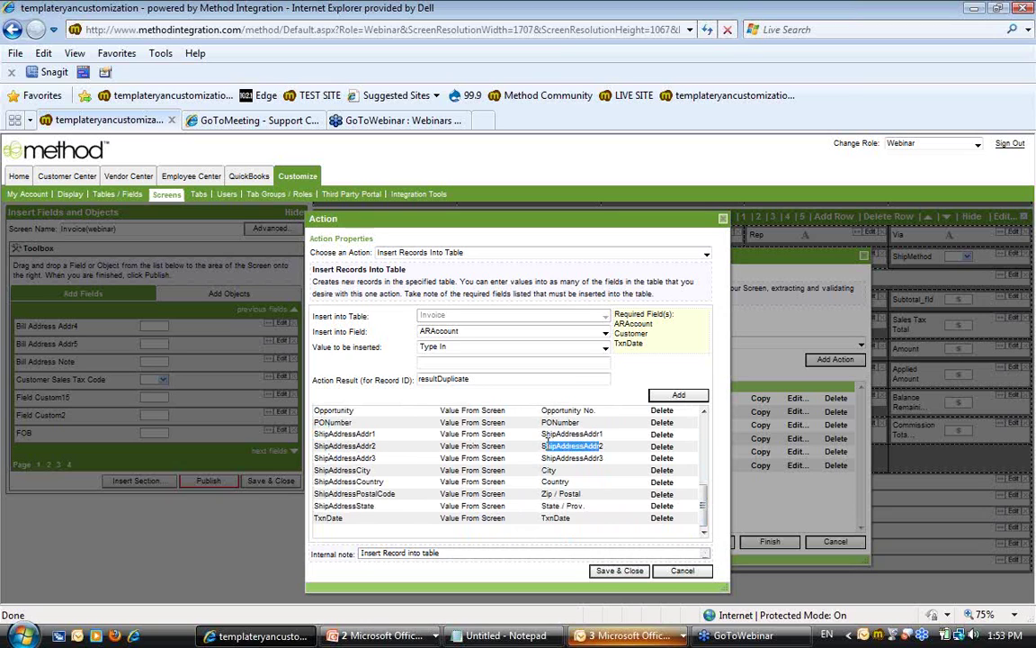
pyautogui.scroll(3, 702, 501)
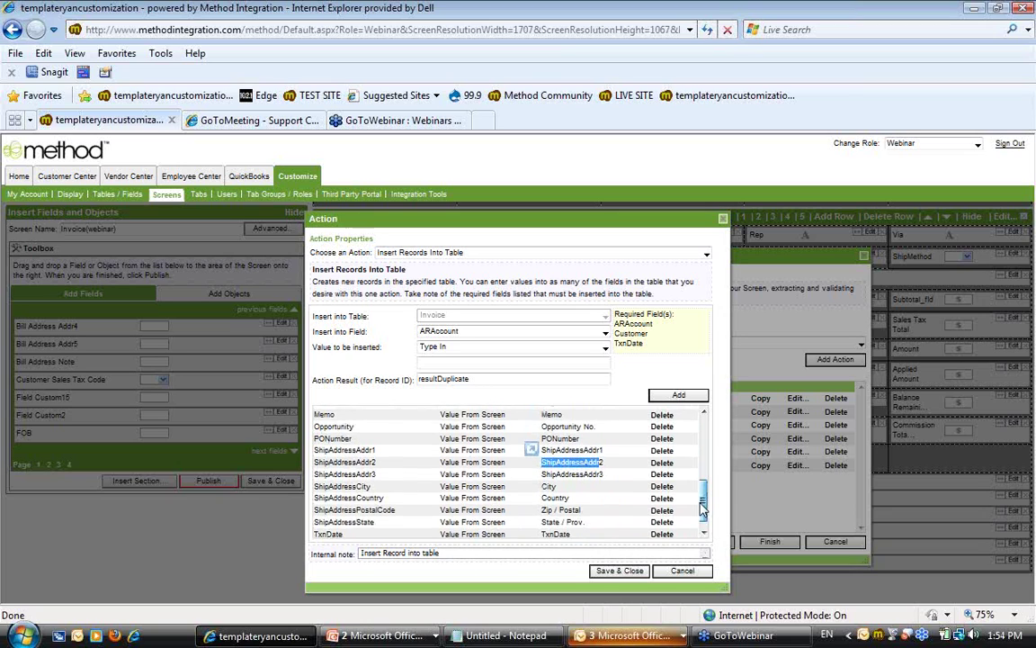
pyautogui.scroll(1, 703, 502)
pyautogui.doubleClick(333, 455)
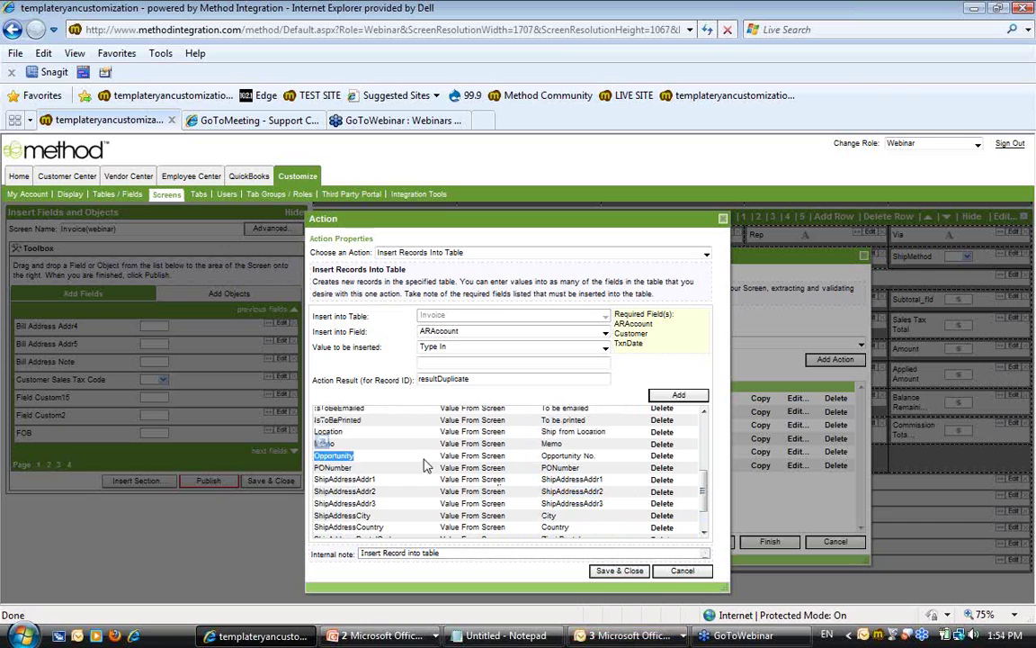
pyautogui.doubleClick(567, 455)
pyautogui.moveTo(358, 456); pyautogui.dragTo(546, 443)
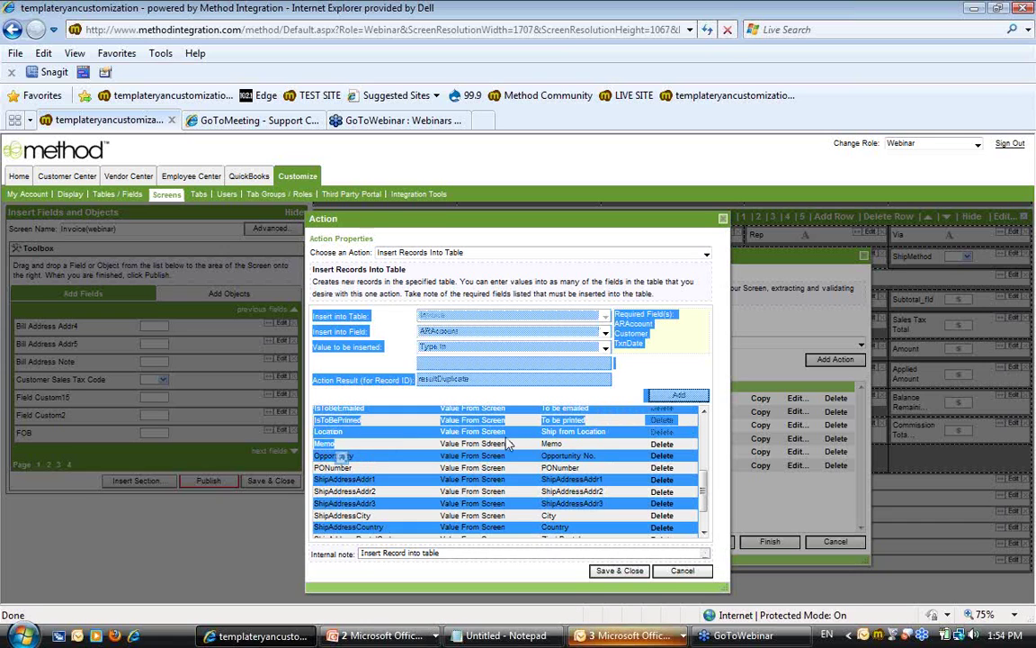
pyautogui.click(550, 444)
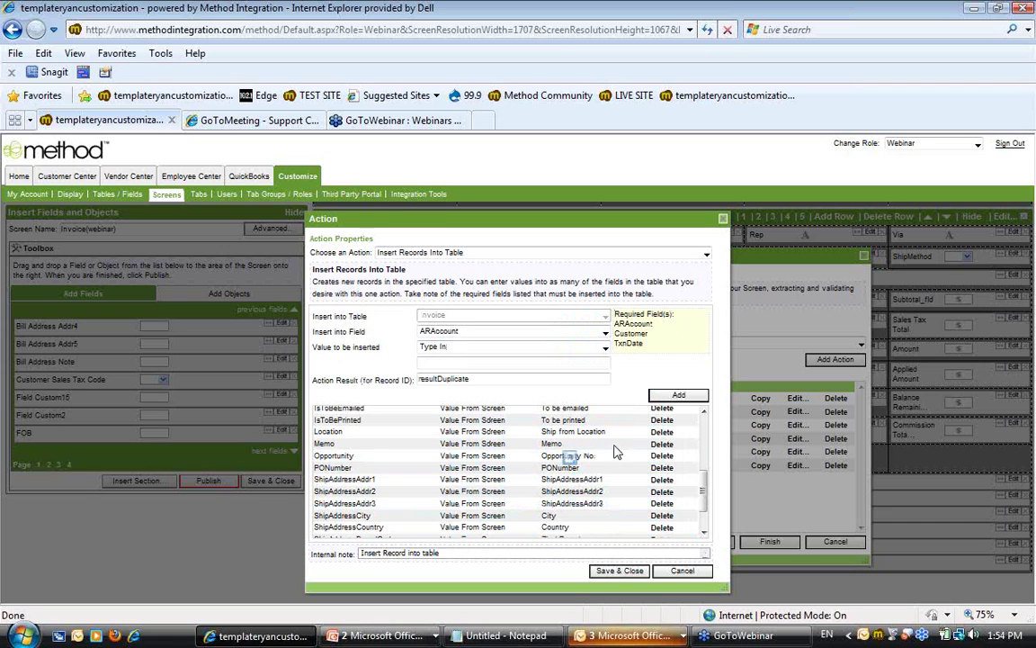
pyautogui.click(683, 571)
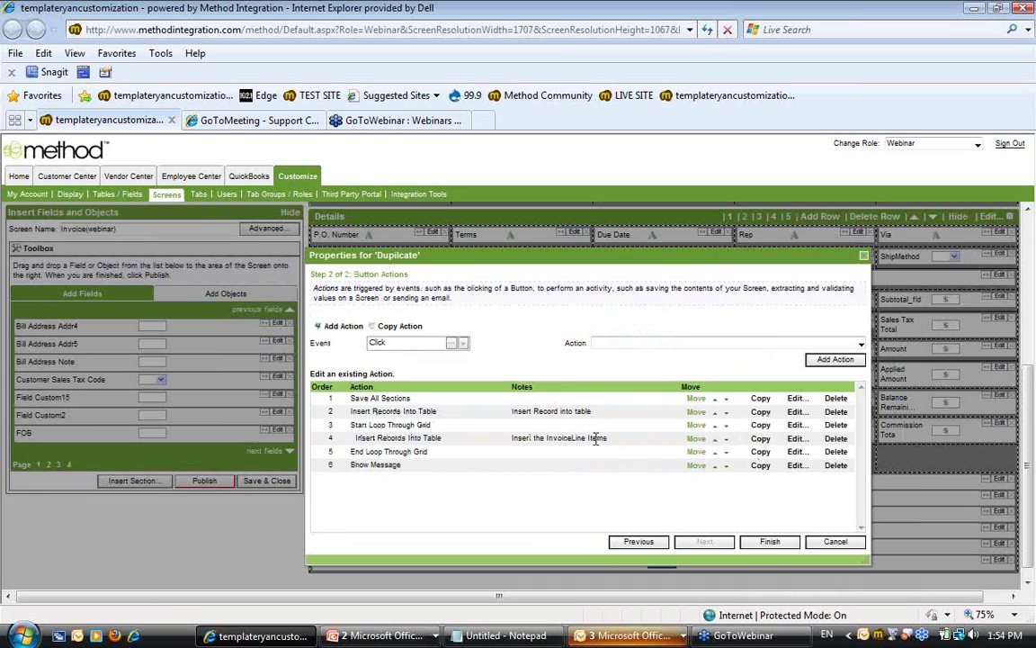
# Examine the row-value mappings of the looped action that inserts the InvoiceLine items, and close it
pyautogui.click(796, 411)
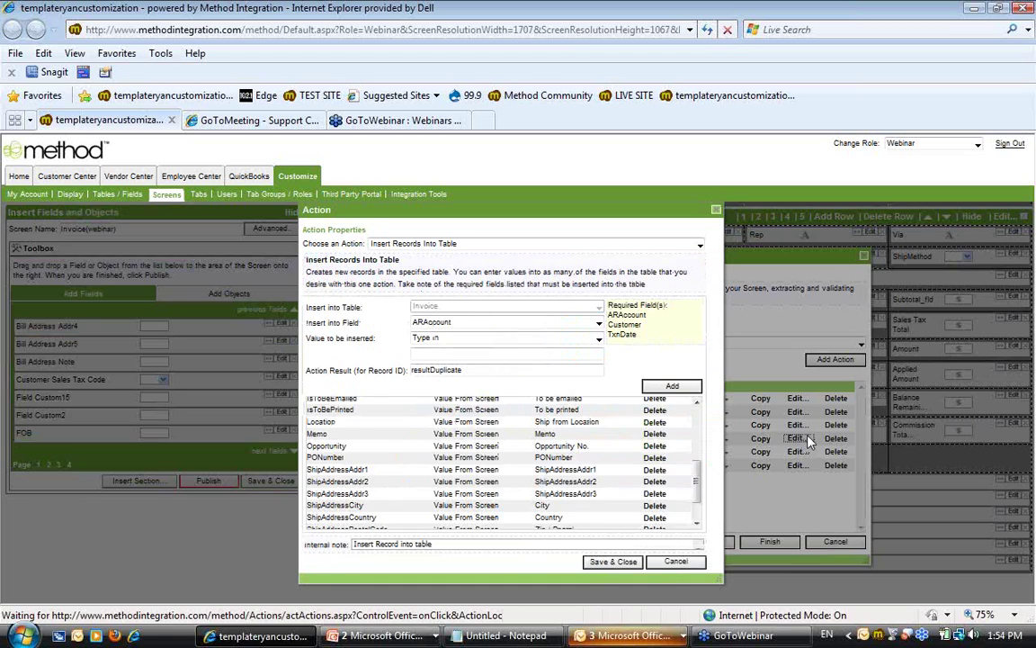
pyautogui.click(810, 439)
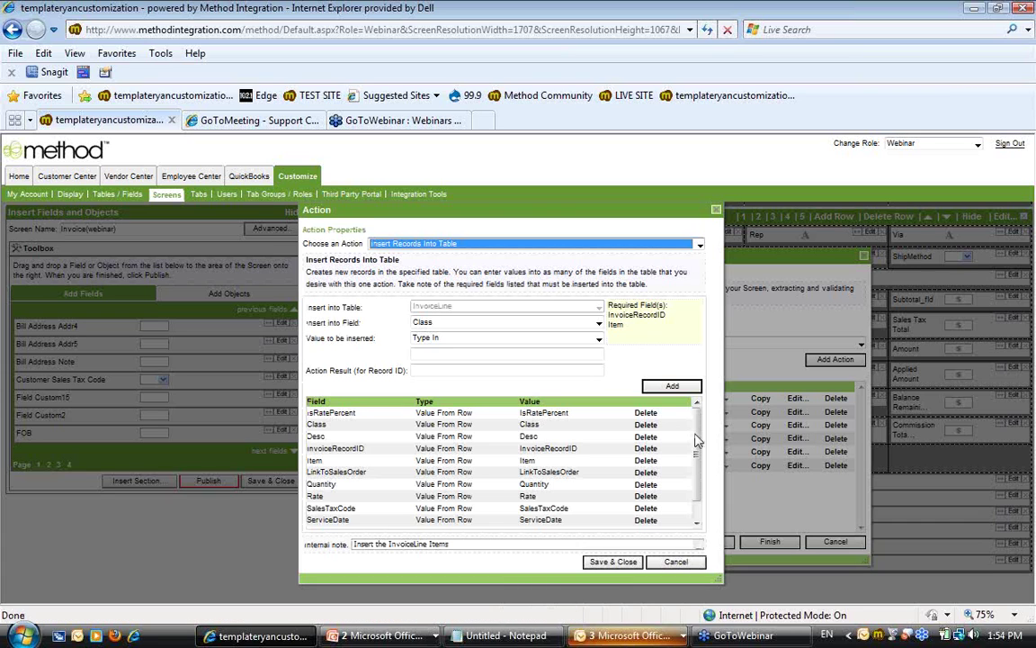
pyautogui.moveTo(696, 440)
pyautogui.mouseDown()
pyautogui.moveTo(697, 451)
pyautogui.moveTo(699, 441)
pyautogui.mouseUp()
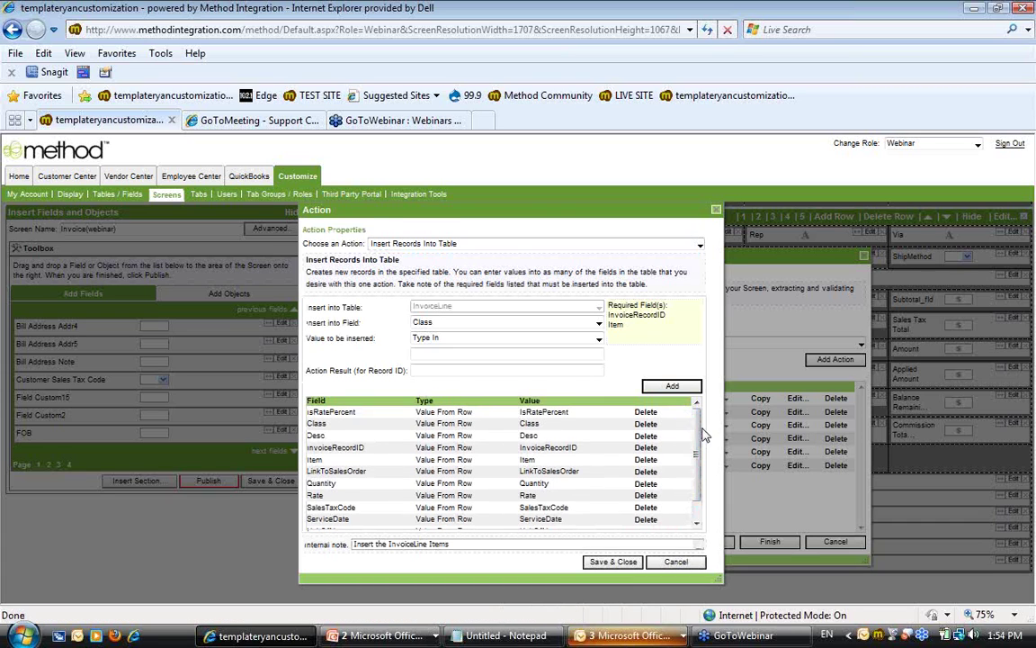
pyautogui.doubleClick(529, 423)
pyautogui.doubleClick(317, 423)
pyautogui.moveTo(696, 435); pyautogui.dragTo(696, 450)
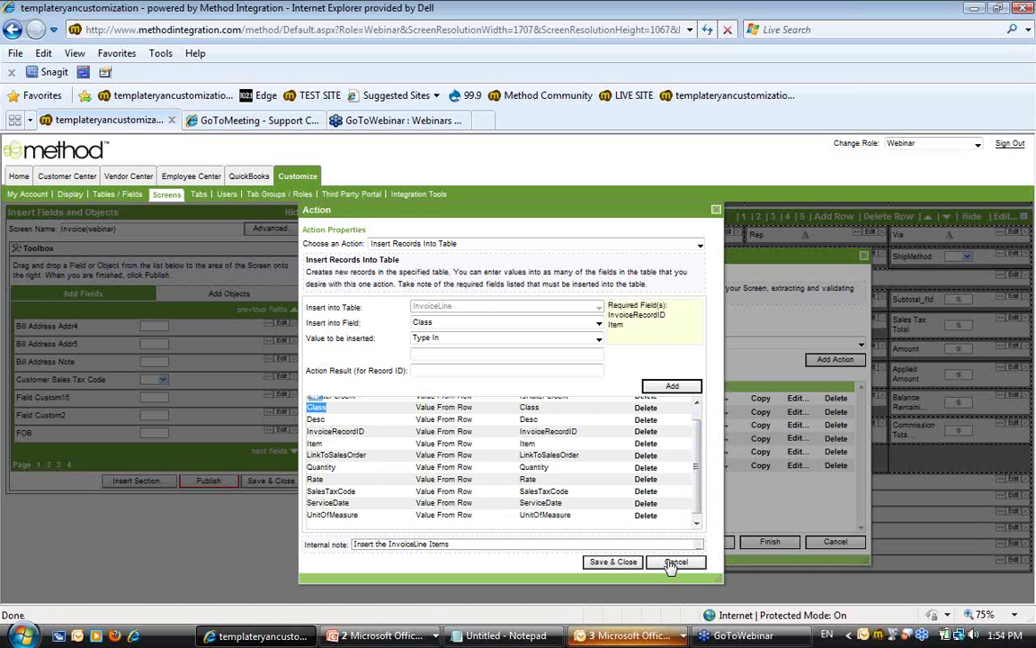
pyautogui.click(605, 562)
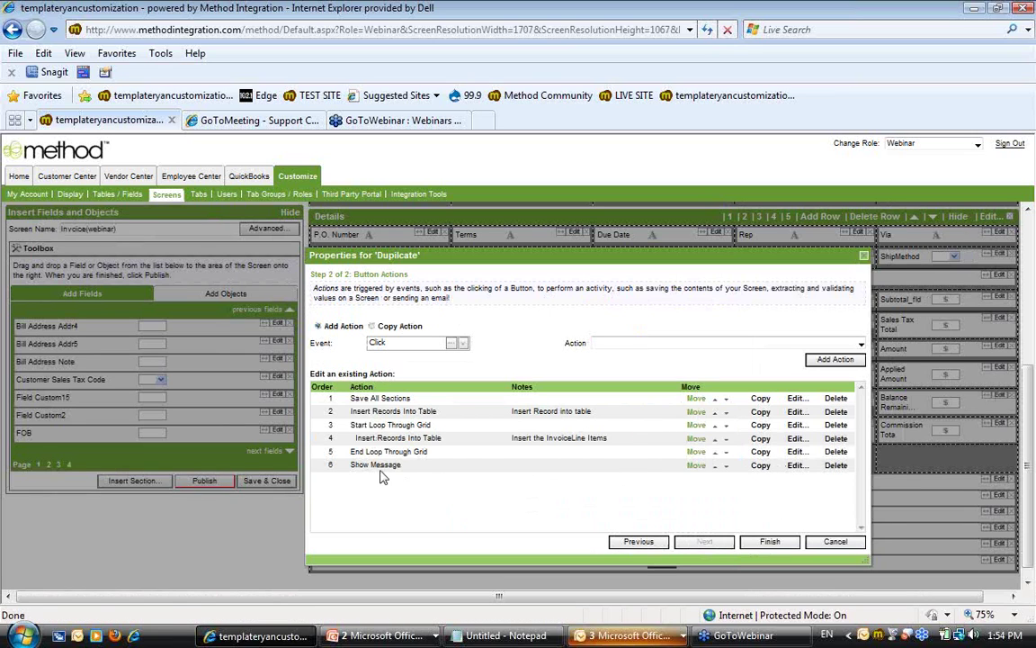
# Try to correct "changed" to "changes" in the Show Message action's text, and cancel out of the action
pyautogui.click(795, 465)
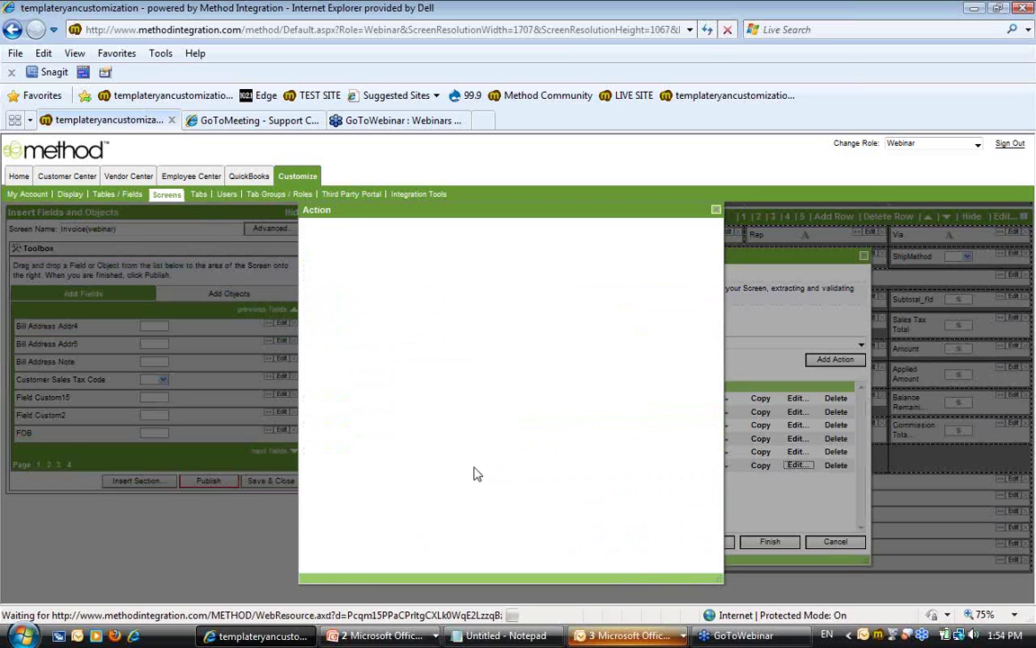
pyautogui.click(432, 329)
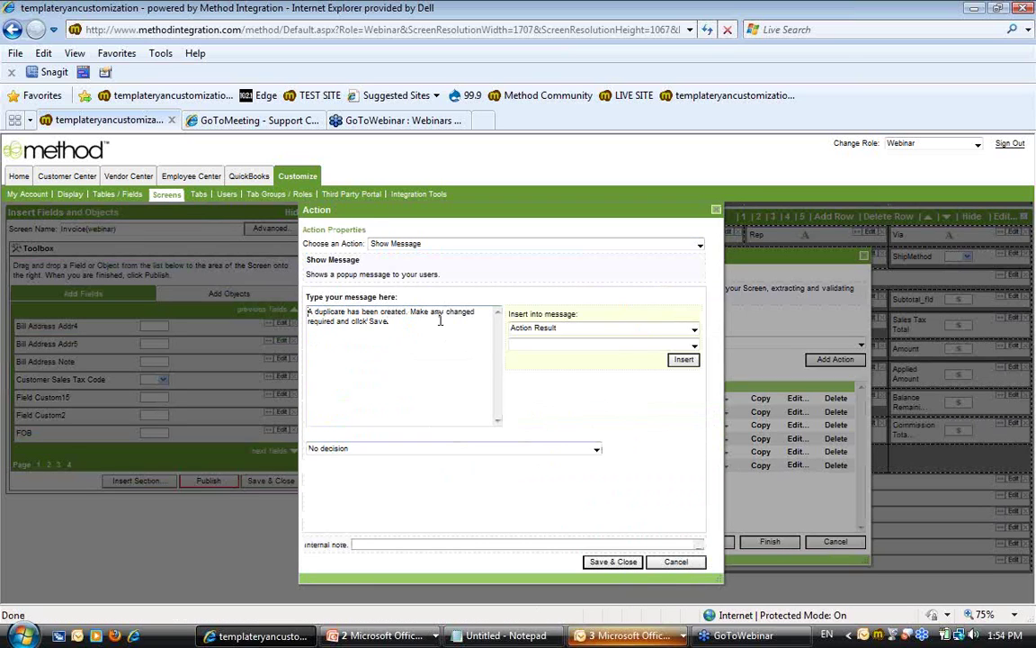
pyautogui.click(477, 312)
pyautogui.press('Delete')
pyautogui.press('BackSpace')
pyautogui.write('s')
pyautogui.hotkey('ctrl', 'a')
pyautogui.click(397, 352)
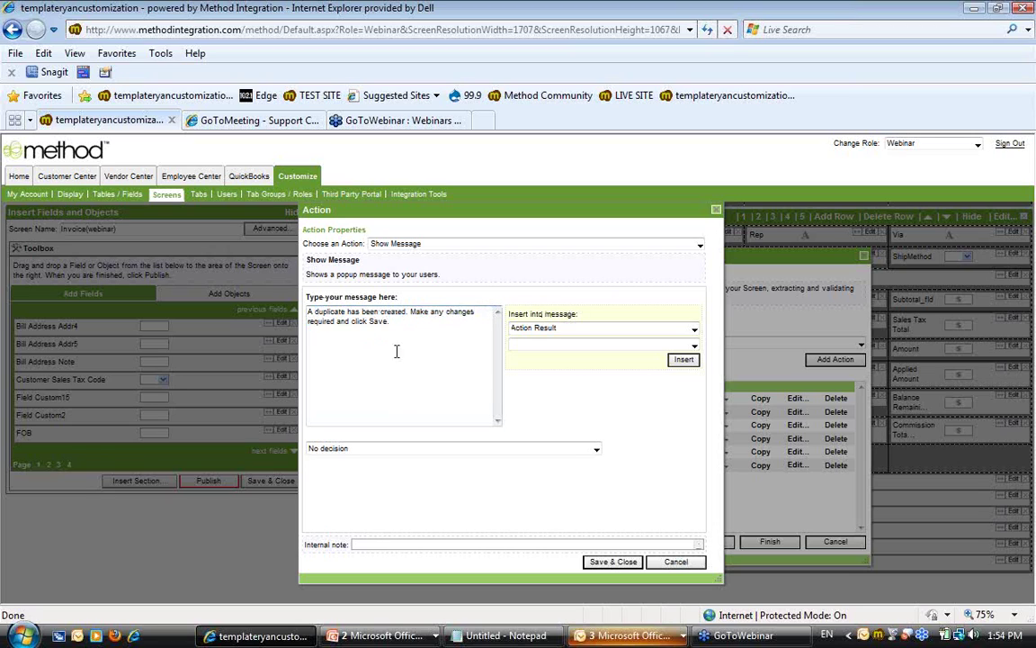
pyautogui.click(674, 562)
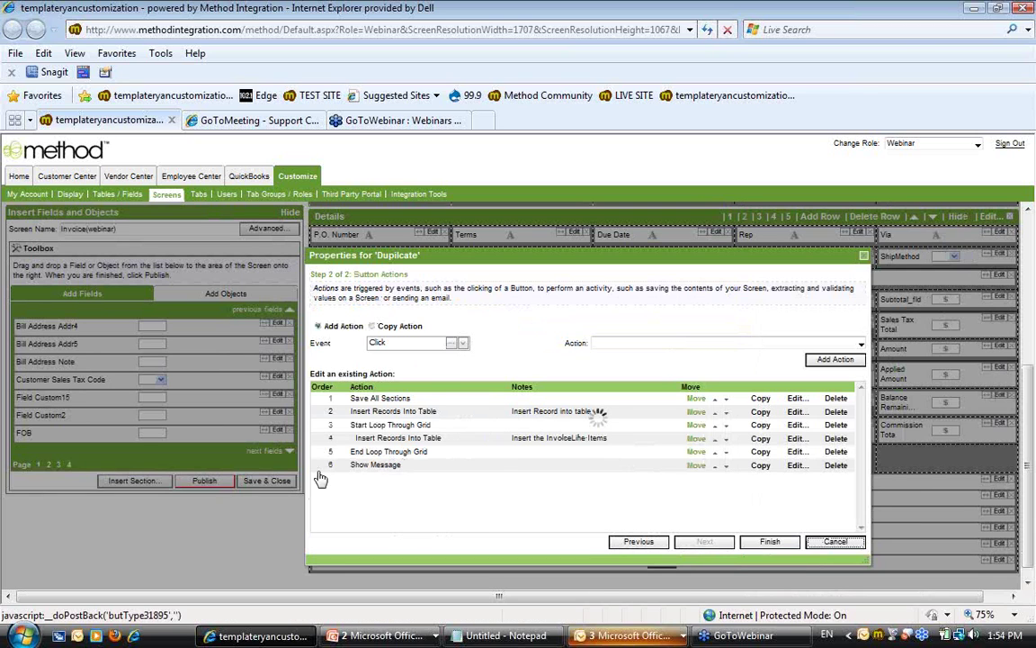
# Save and close the Invoice(webinar) screen, publishing its changes, and open that screen for viewing in an enlarged window
pyautogui.click(266, 479)
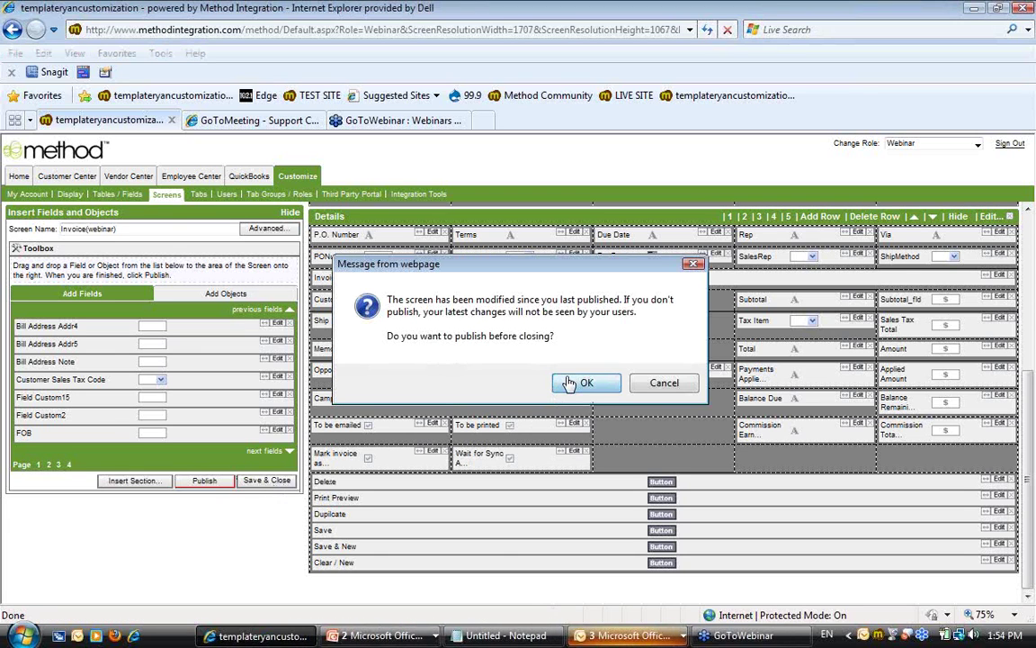
pyautogui.click(570, 384)
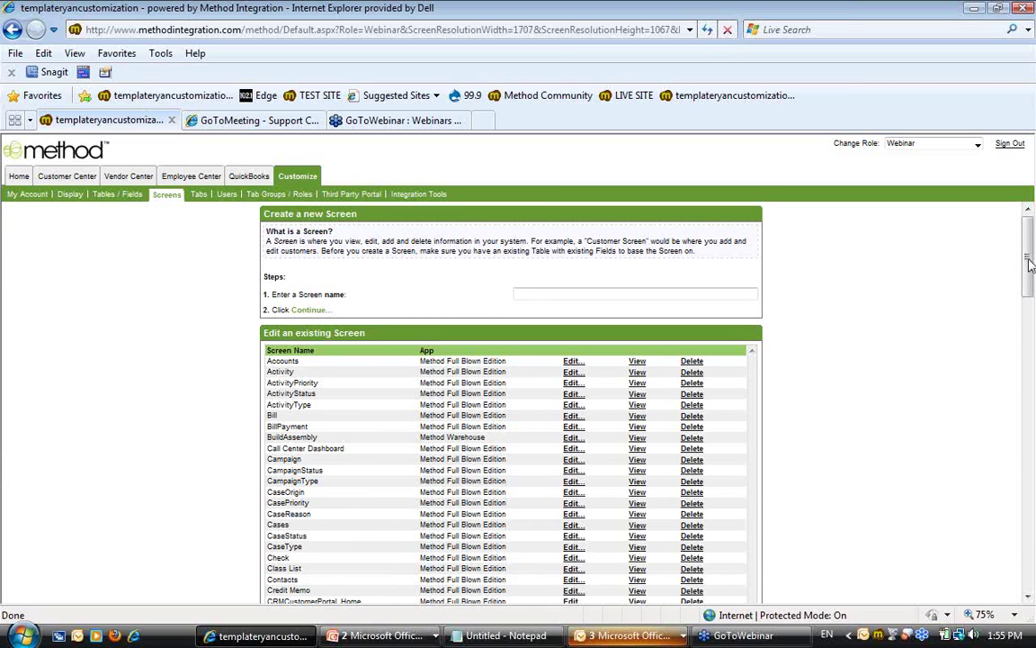
pyautogui.moveTo(1030, 262); pyautogui.dragTo(1035, 340)
pyautogui.scroll(-5, 1031, 415)
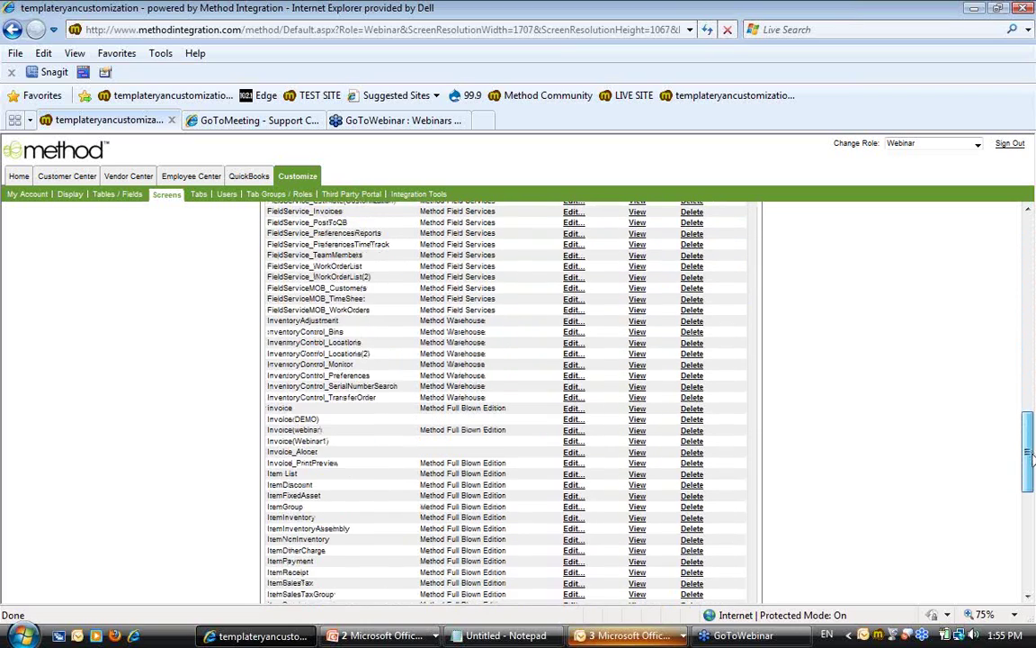
pyautogui.click(635, 372)
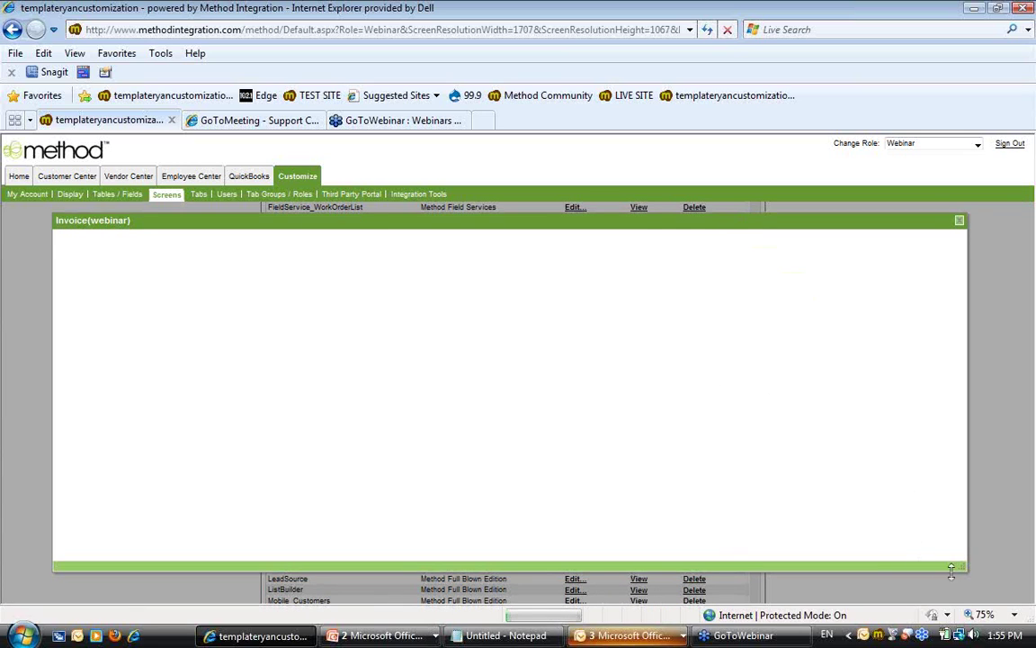
pyautogui.moveTo(953, 565); pyautogui.dragTo(1031, 590)
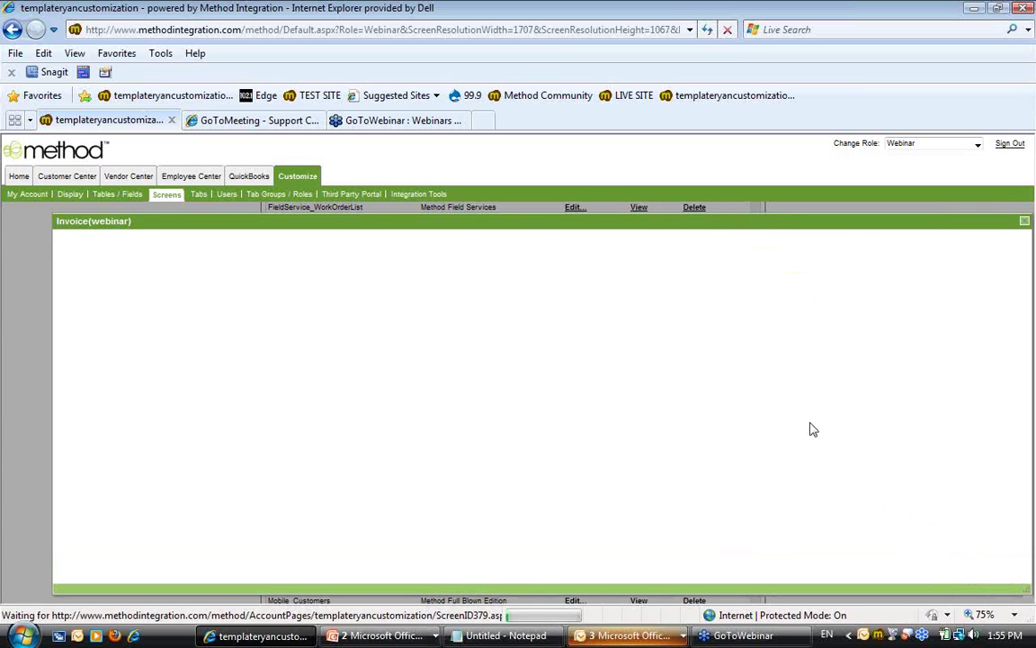
pyautogui.moveTo(591, 221); pyautogui.dragTo(564, 212)
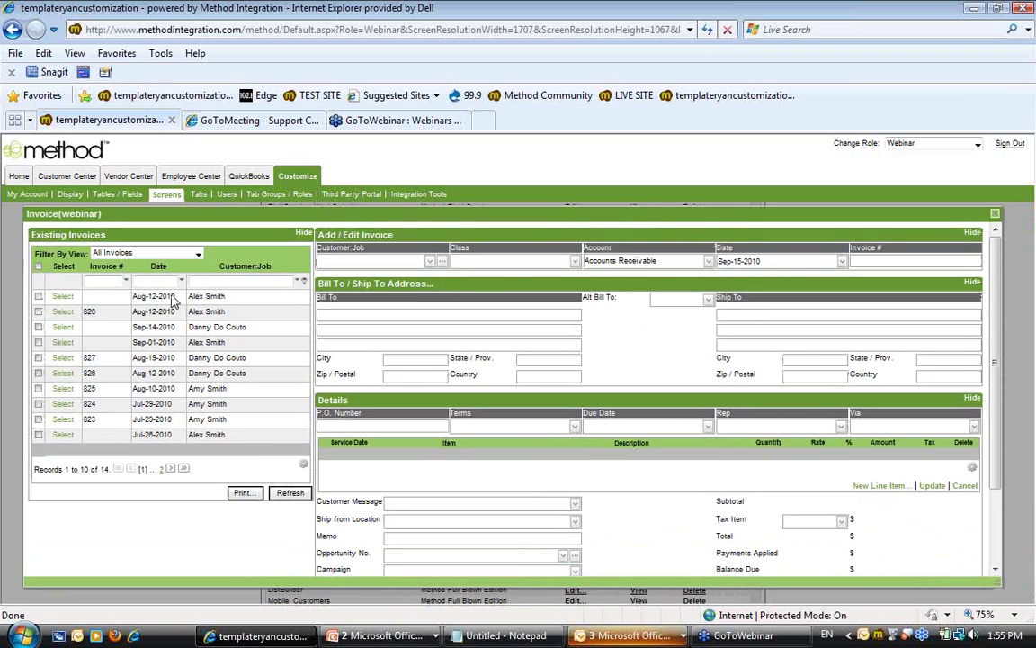
# Duplicate the existing invoice dated Aug-19-2010, dismissing the message, and check the form's header and line items
pyautogui.click(63, 311)
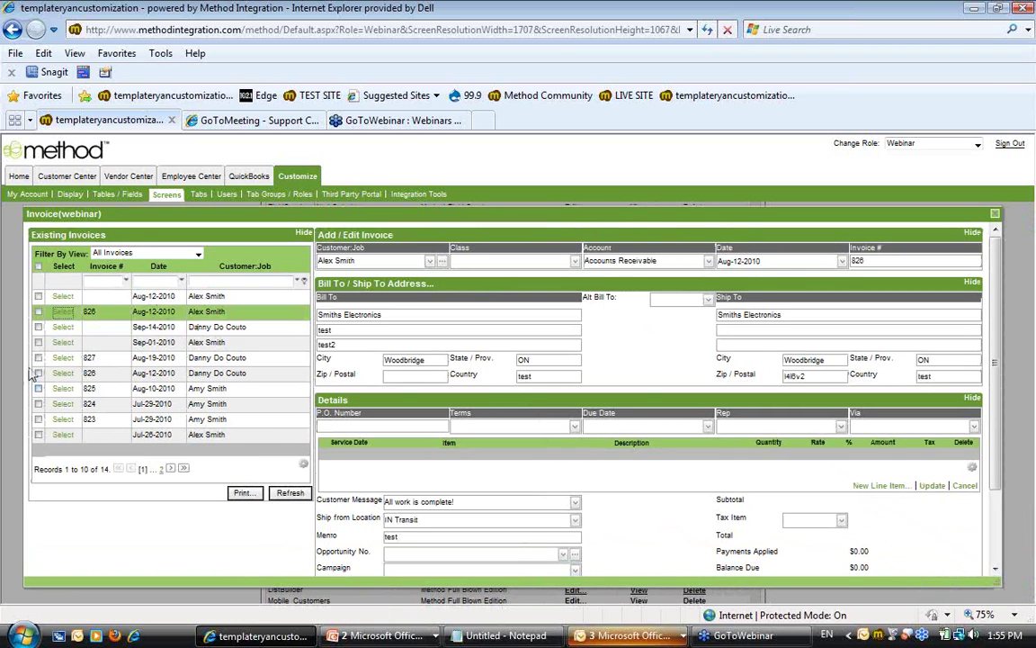
pyautogui.click(63, 358)
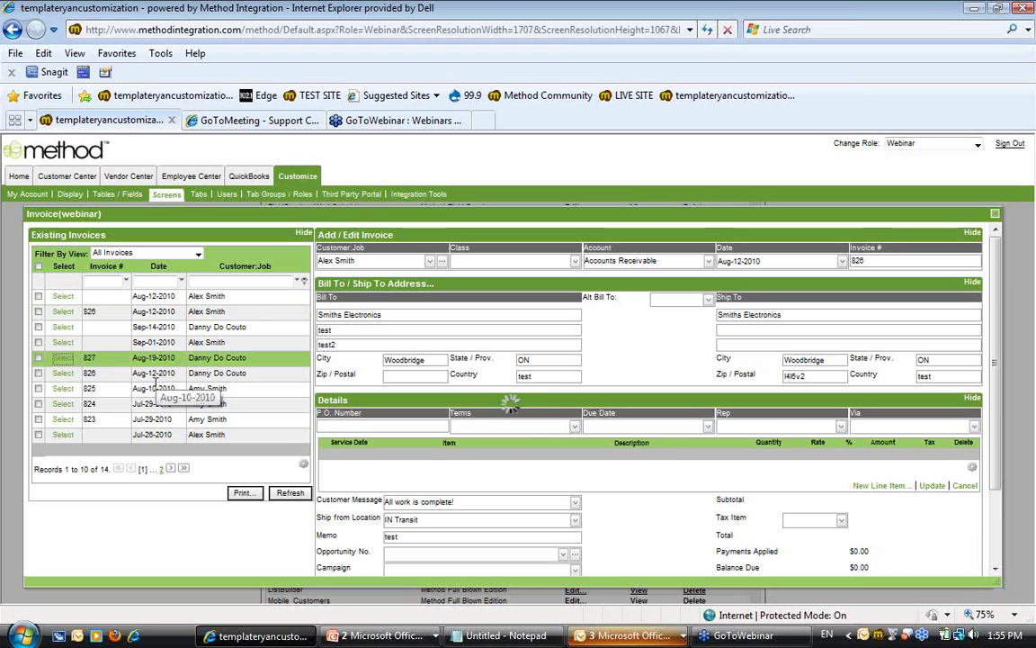
pyautogui.scroll(-3, 538, 368)
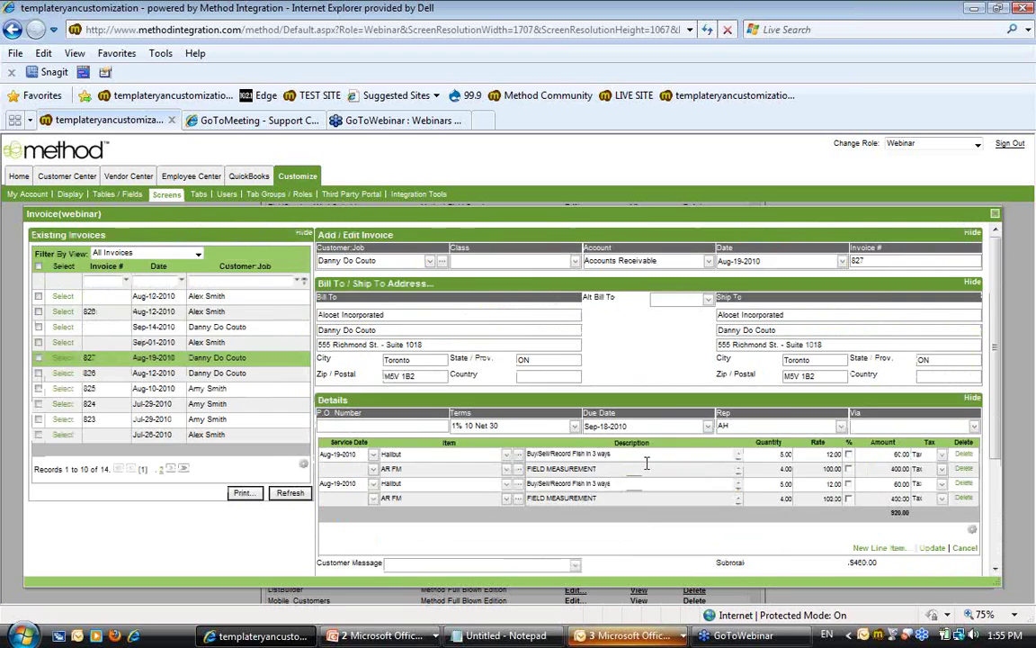
pyautogui.scroll(-1, 650, 470)
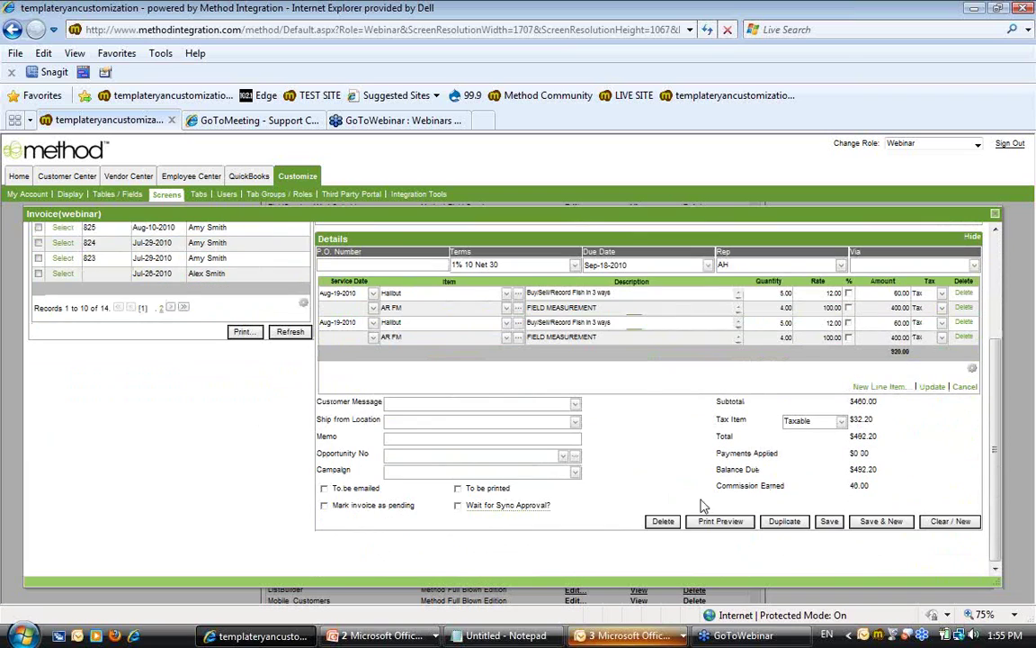
pyautogui.click(764, 523)
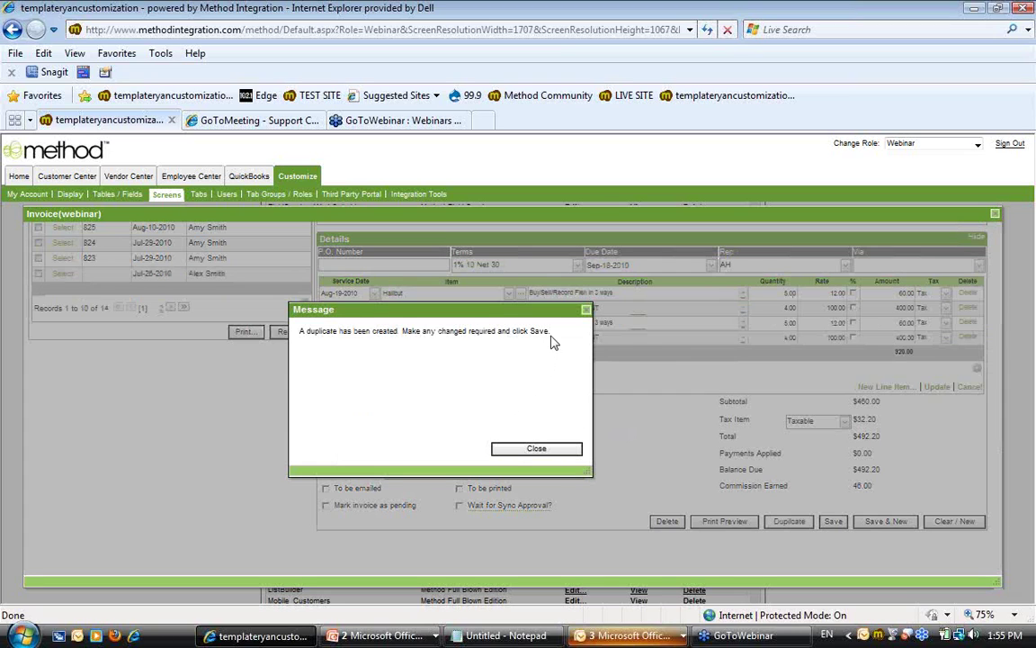
pyautogui.moveTo(551, 331); pyautogui.dragTo(297, 317)
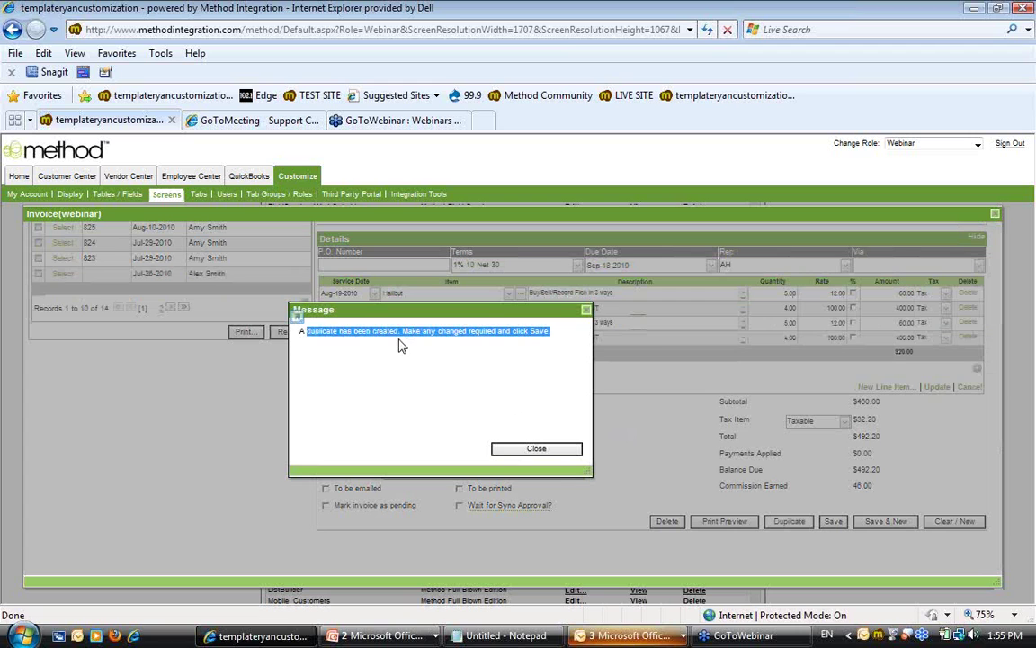
pyautogui.click(586, 312)
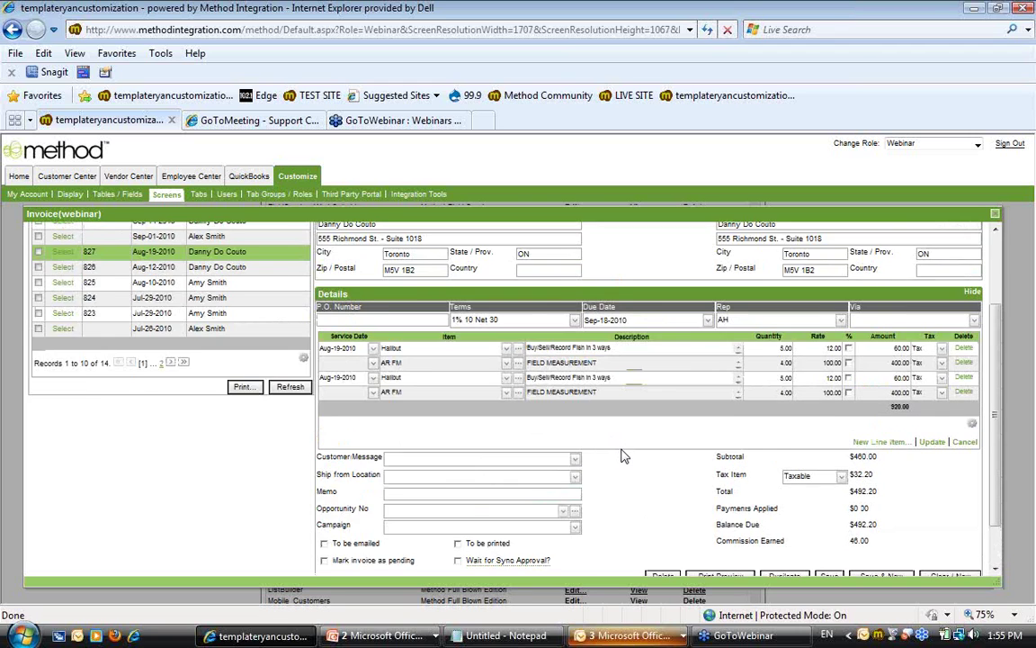
pyautogui.scroll(-3, 620, 447)
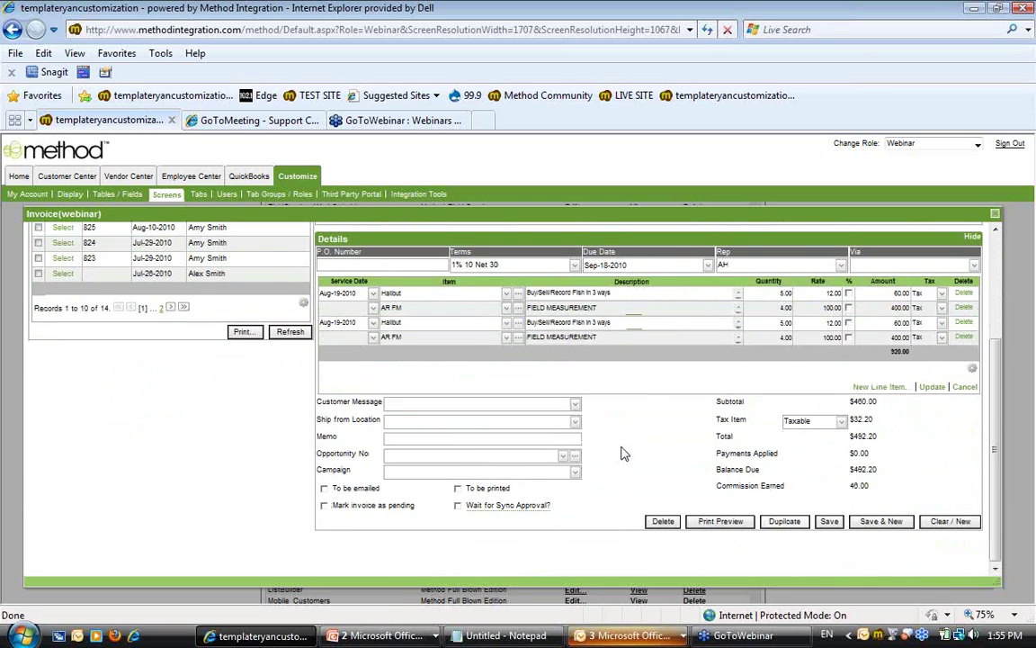
pyautogui.scroll(4, 620, 447)
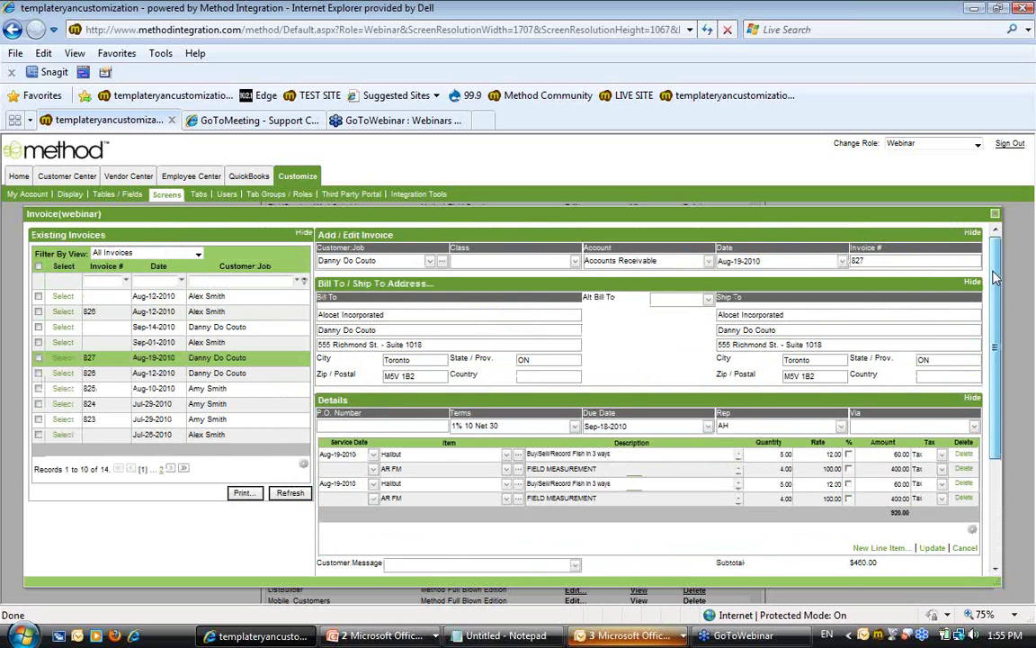
pyautogui.scroll(-4, 995, 268)
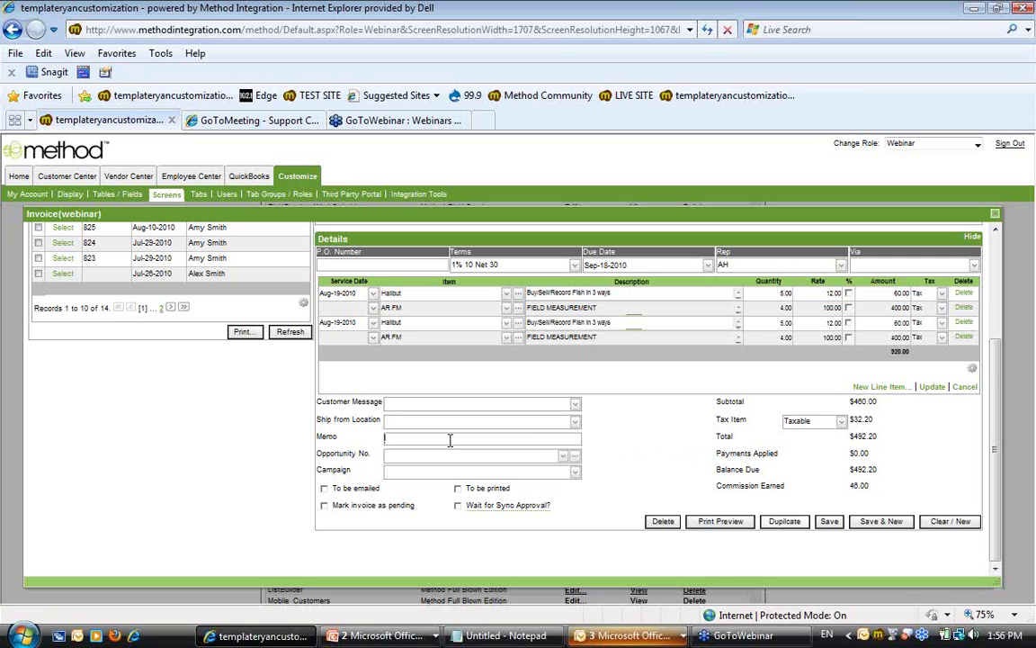
# Switch to the PowerPoint slide show and advance from the Actions used slide to the Ending Notes slide
pyautogui.click(344, 636)
pyautogui.click(378, 583)
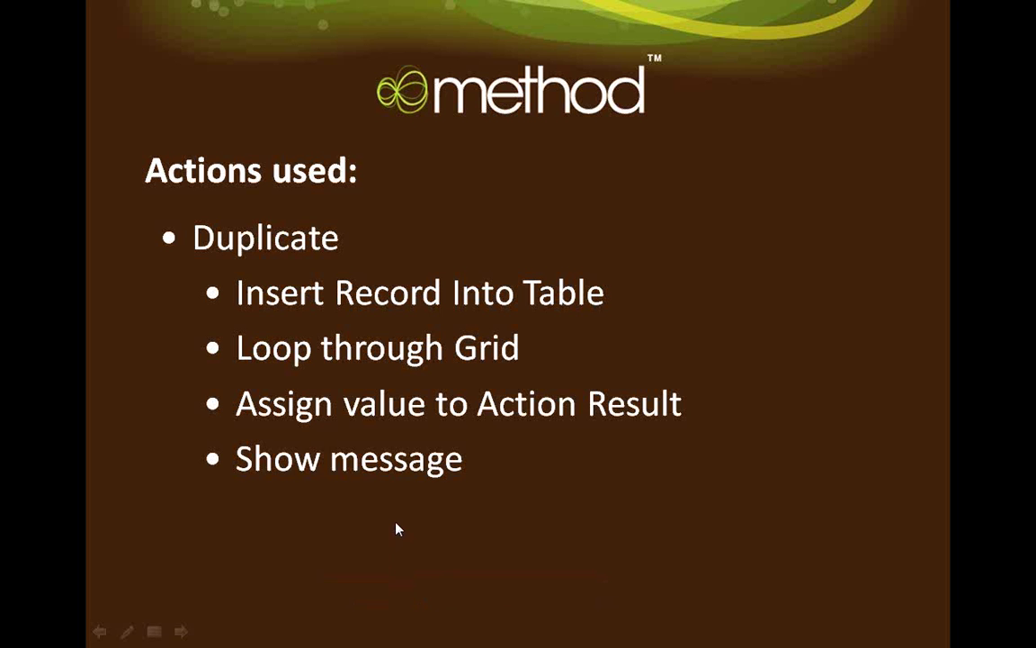
pyautogui.click(398, 529)
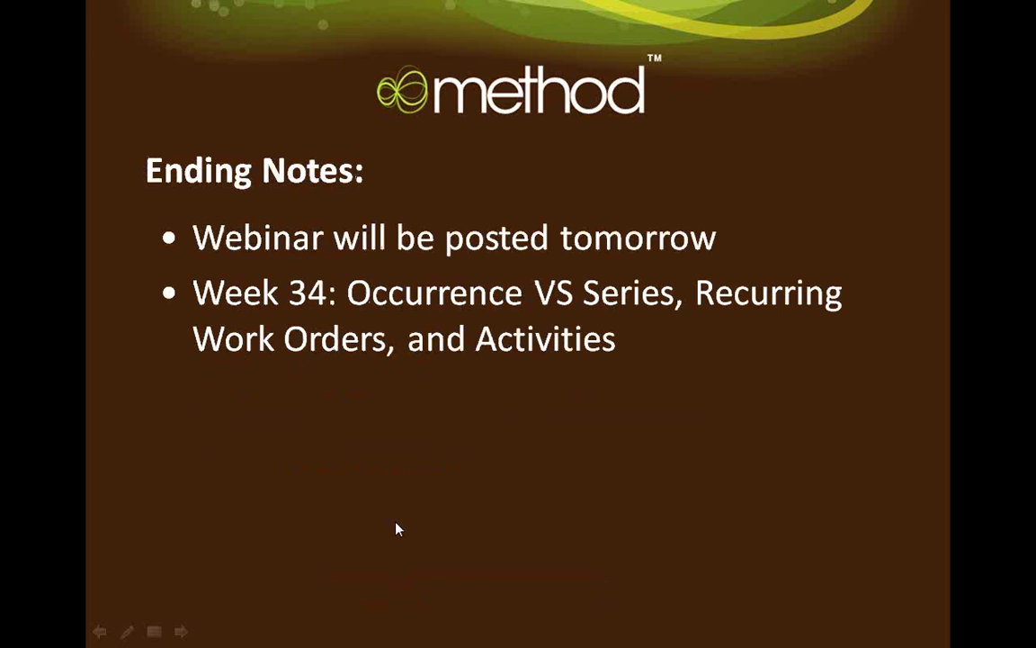